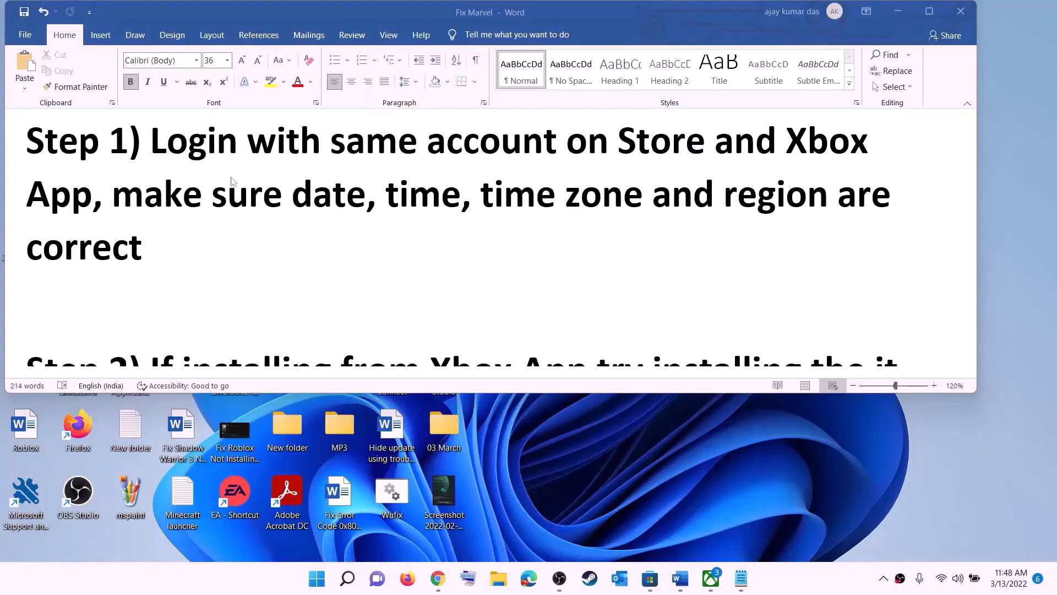
In Microsoft Store, sign out and sign back in with the first saved Microsoft account, entering the account PIN
{"action": "left_click", "coordinate": [649, 578]}
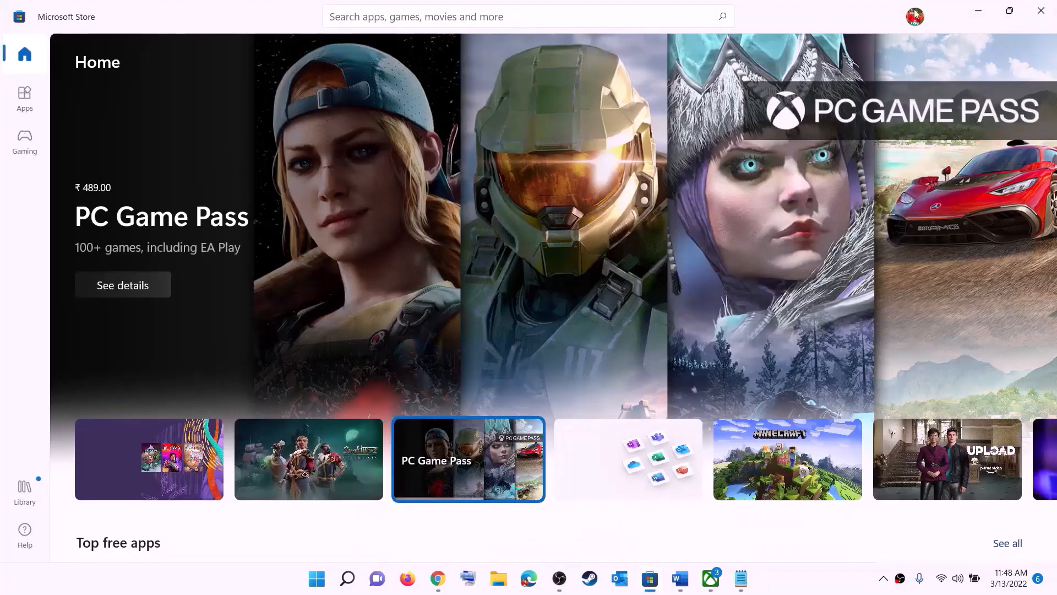
{"action": "left_click", "coordinate": [915, 17]}
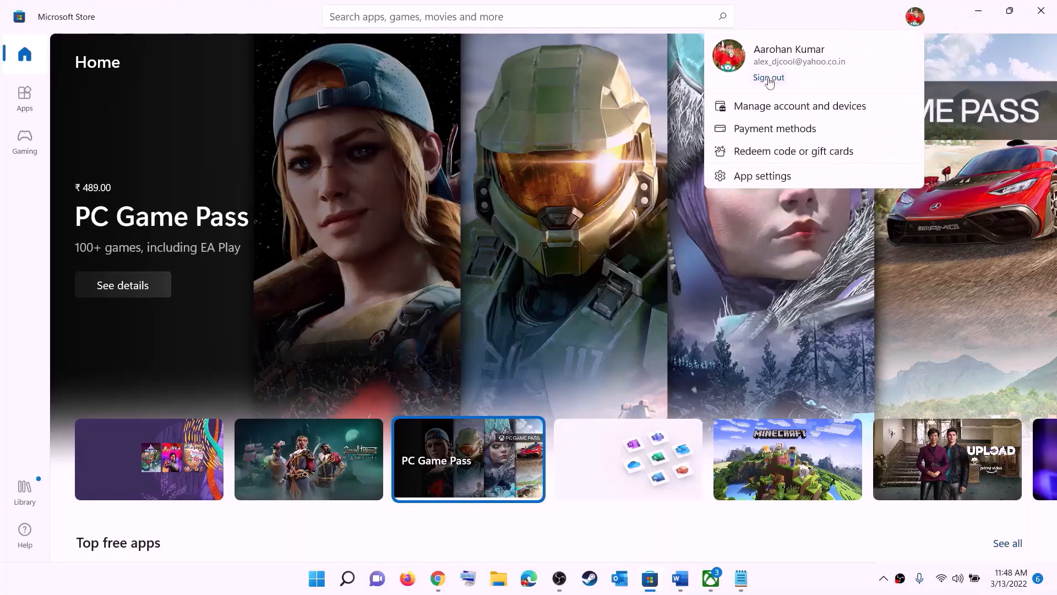
{"action": "left_click", "coordinate": [769, 77]}
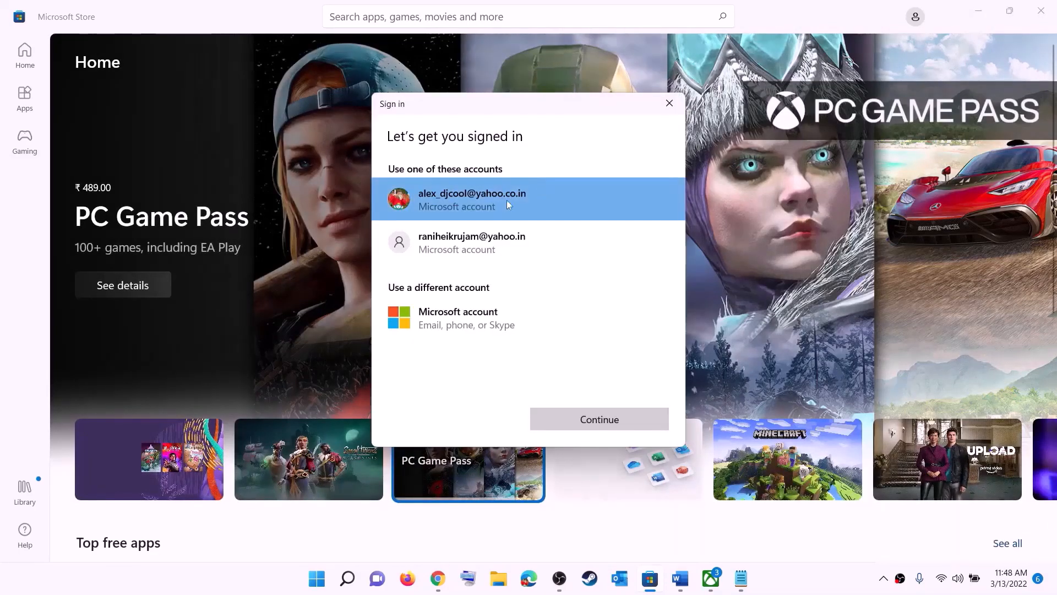
{"action": "left_click", "coordinate": [573, 421]}
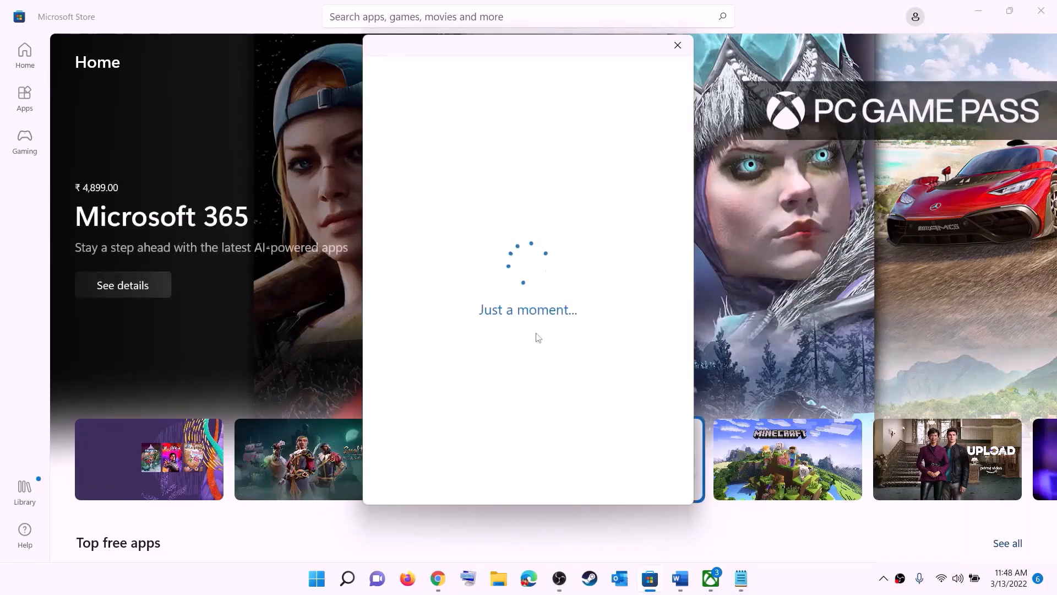
{"action": "type", "text": "1•••"}
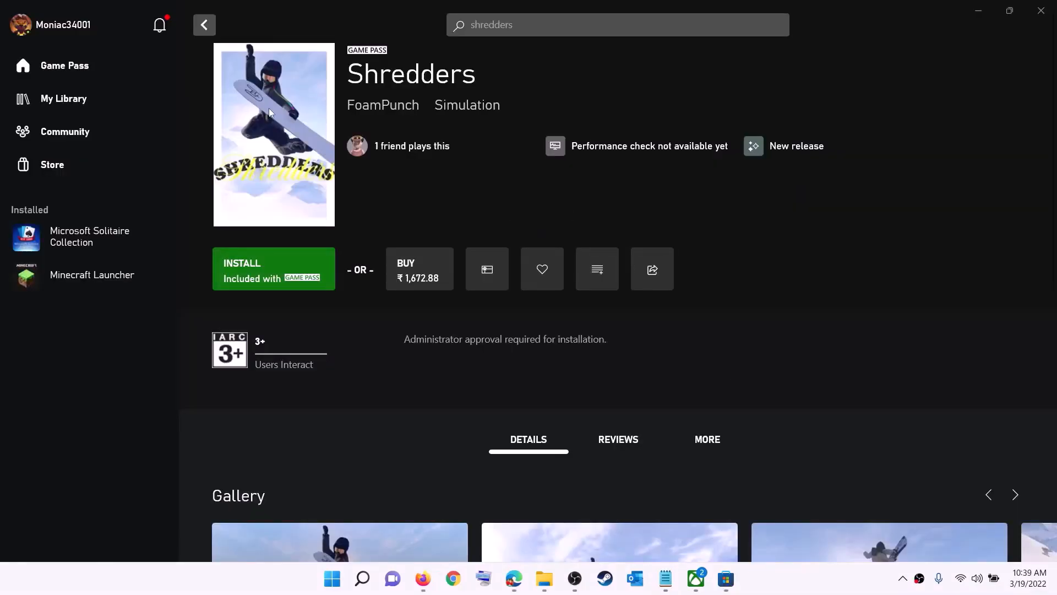
In the Xbox app, sign out of the current profile and start signing in again
{"action": "left_click", "coordinate": [64, 28]}
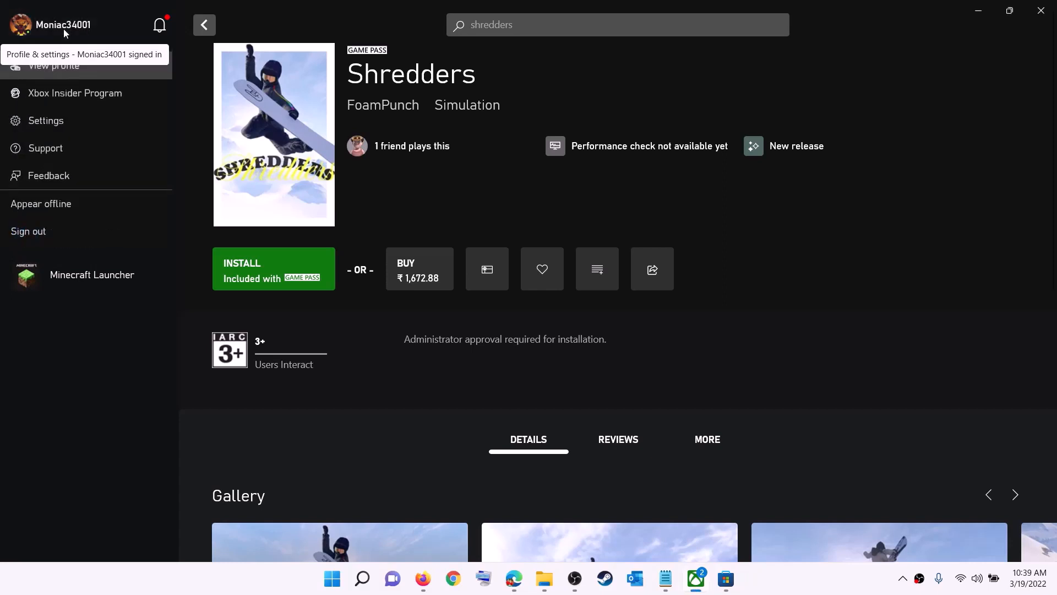
{"action": "left_click", "coordinate": [58, 236]}
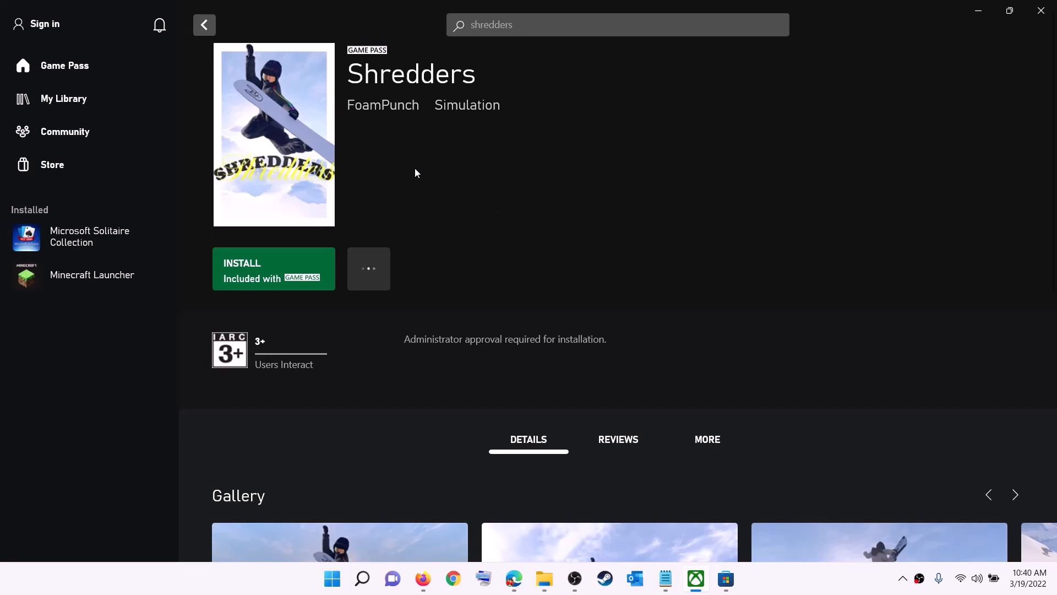
{"action": "left_click", "coordinate": [48, 25]}
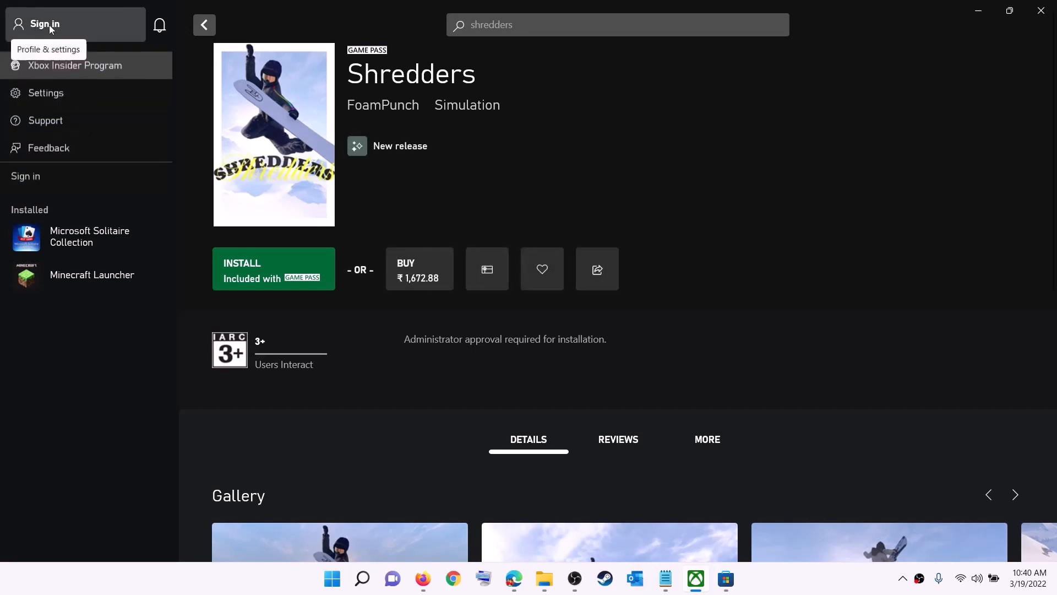
{"action": "left_click", "coordinate": [37, 176]}
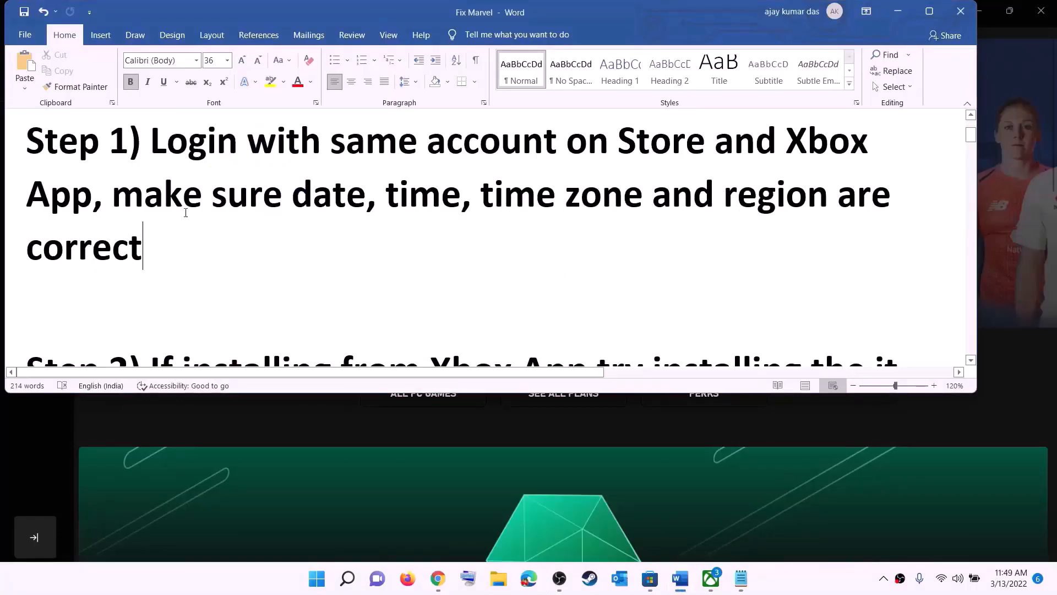
In the Windows date and time settings, choose the (UTC+05:30) Chennai, Kolkata, Mumbai, New Delhi time zone and sync the clock
{"action": "left_click_drag", "start_coordinate": [179, 195], "coordinate": [804, 226]}
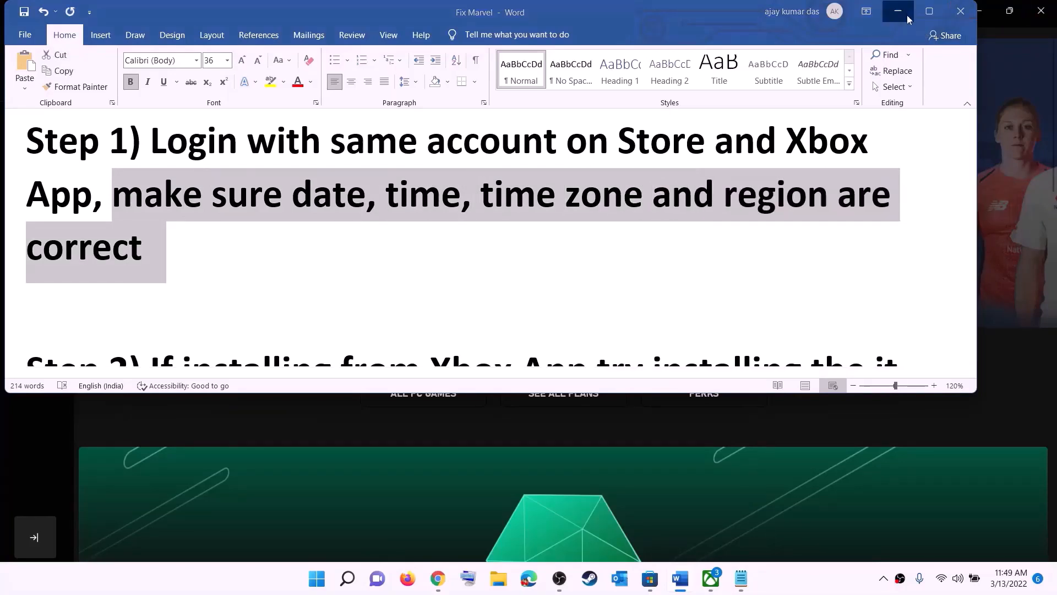
{"action": "left_click", "coordinate": [907, 14]}
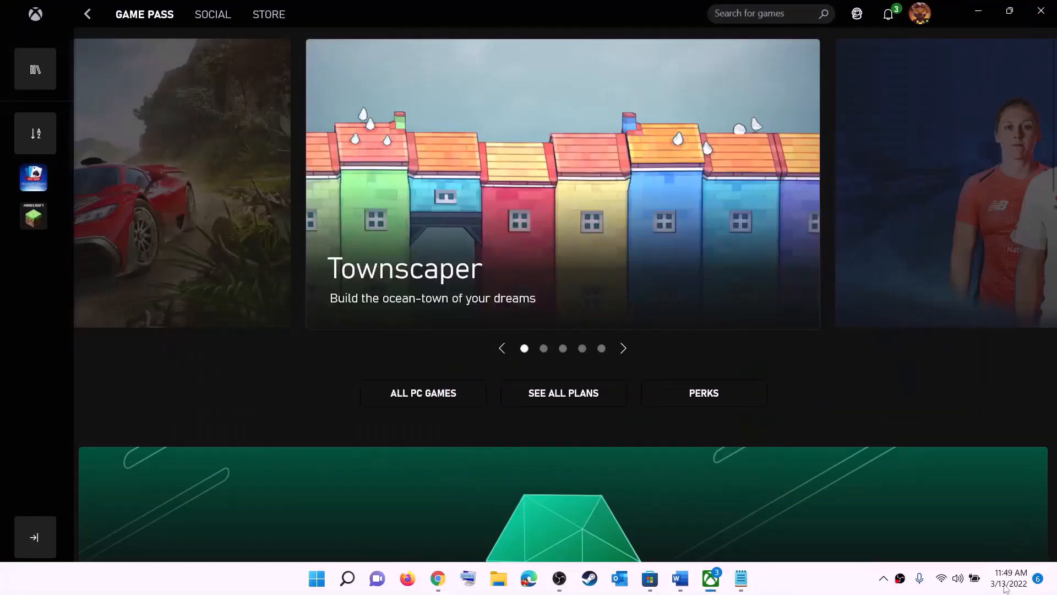
{"action": "right_click", "coordinate": [1004, 587]}
{"action": "left_click", "coordinate": [1016, 523]}
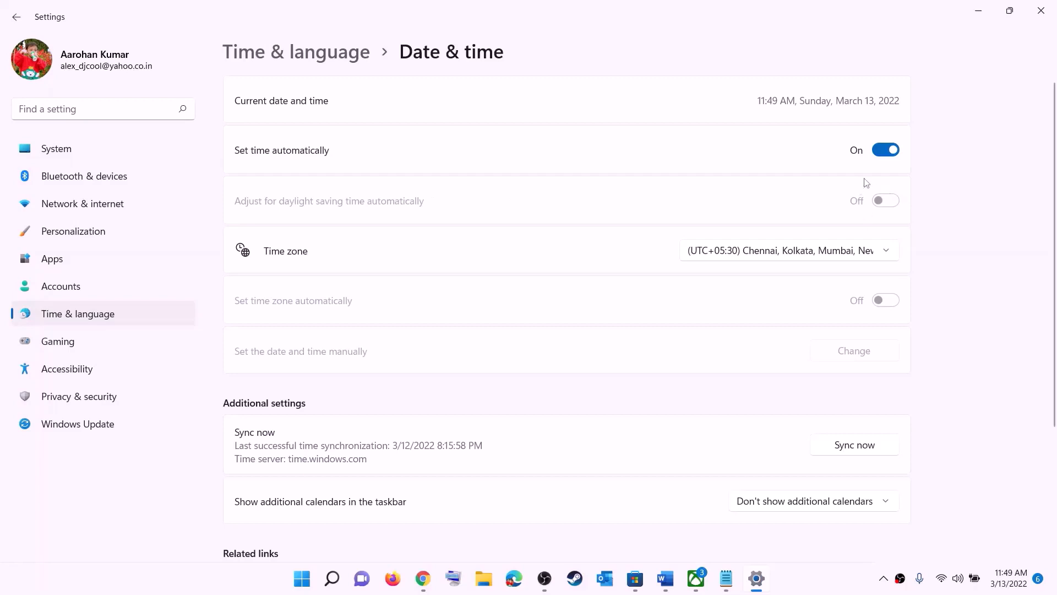
{"action": "left_click", "coordinate": [777, 255]}
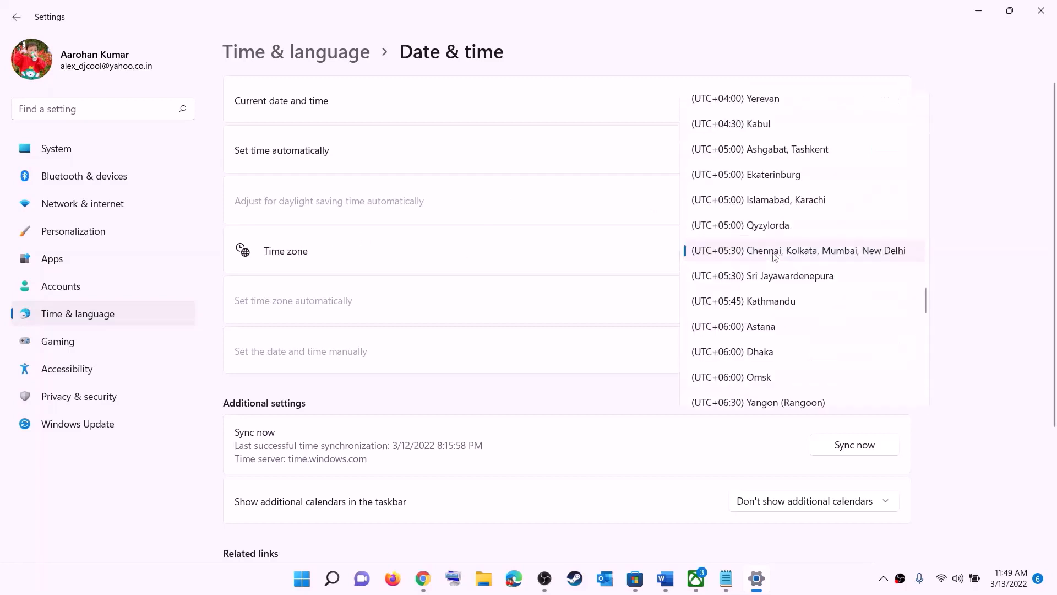
{"action": "left_click", "coordinate": [800, 250]}
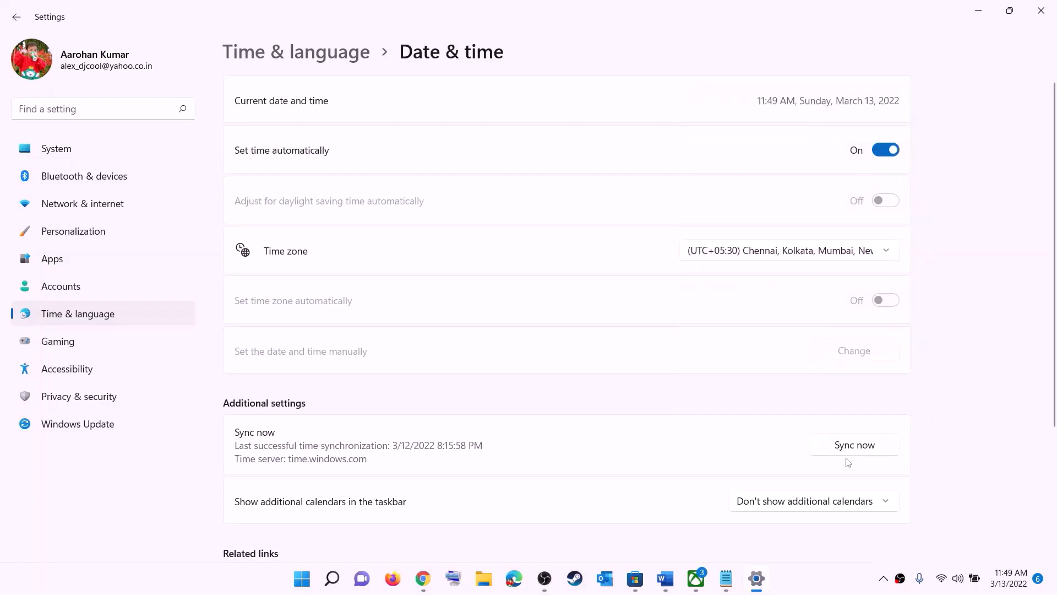
{"action": "left_click", "coordinate": [863, 450]}
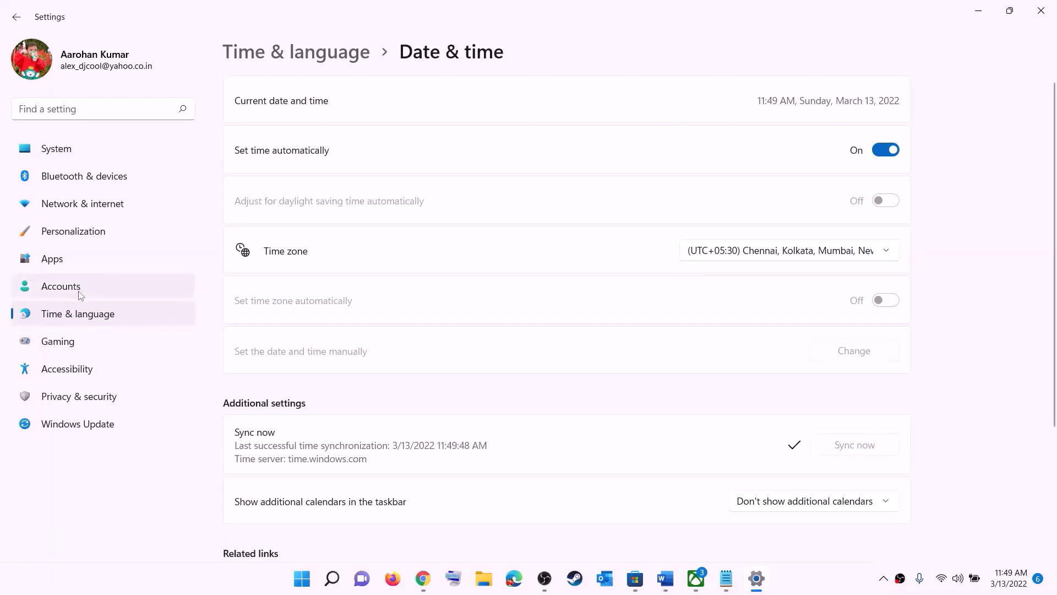
Check the country or region choice in the language and region settings, and close Settings
{"action": "left_click", "coordinate": [81, 315]}
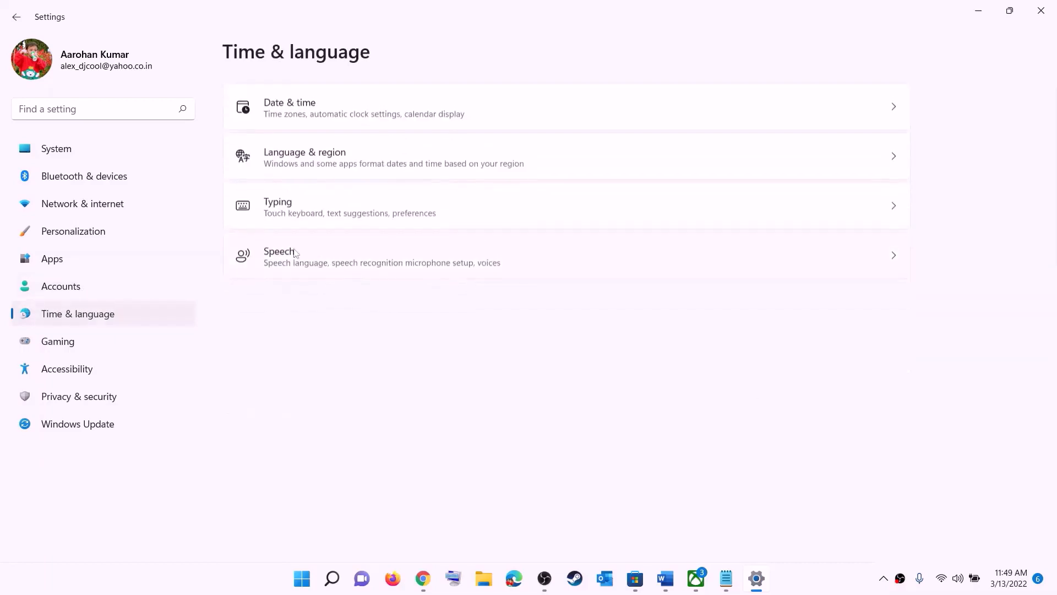
{"action": "left_click", "coordinate": [300, 167]}
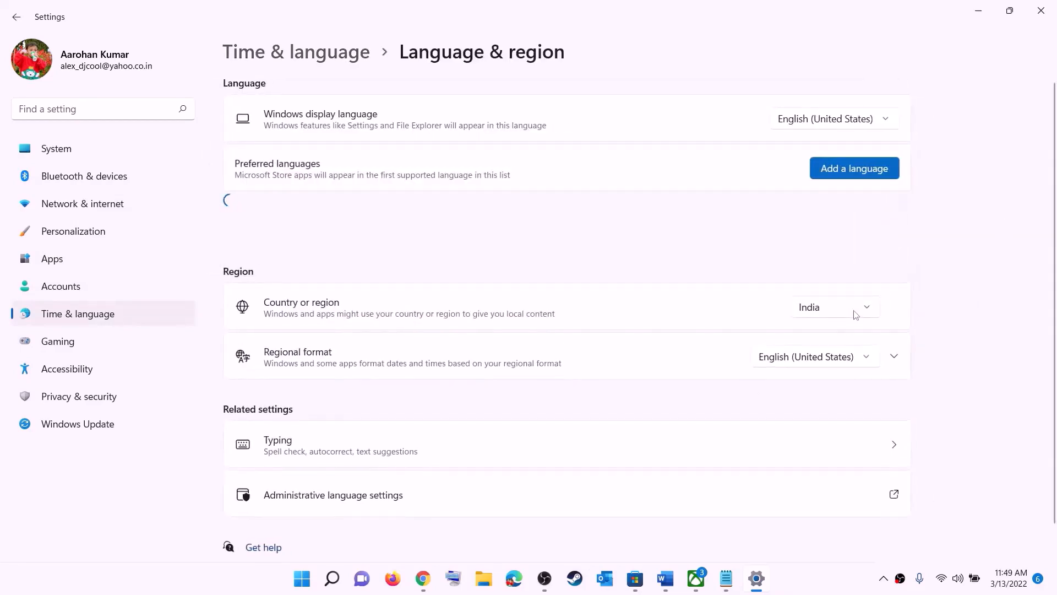
{"action": "left_click", "coordinate": [857, 309]}
{"action": "left_click", "coordinate": [1022, 205]}
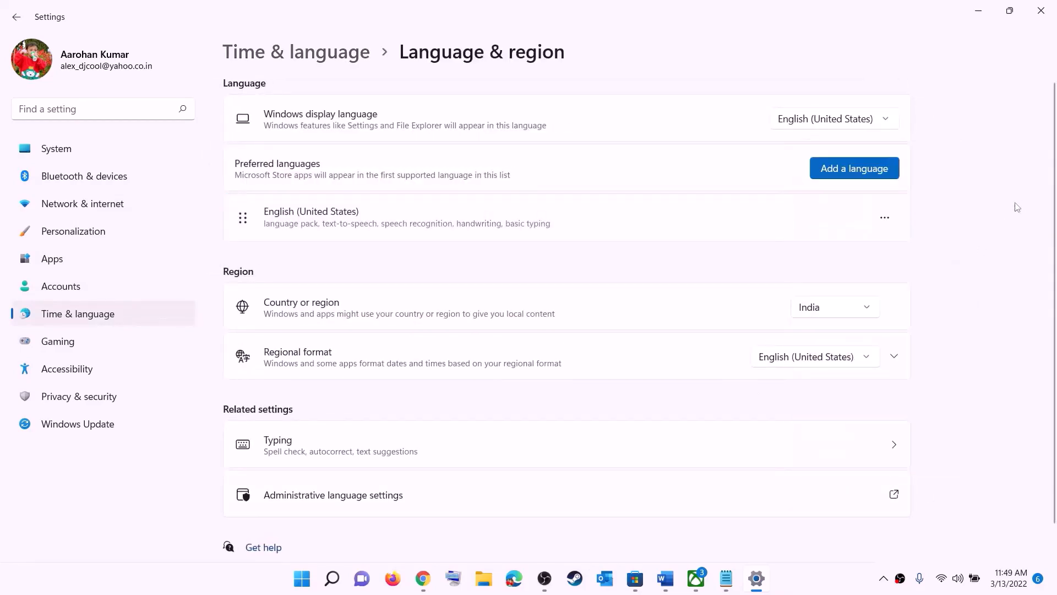
{"action": "left_click", "coordinate": [1041, 11]}
Return to the Fix Marvel document in Word and highlight Step 2's advice on installing from the Microsoft Store library
{"action": "left_click", "coordinate": [681, 579]}
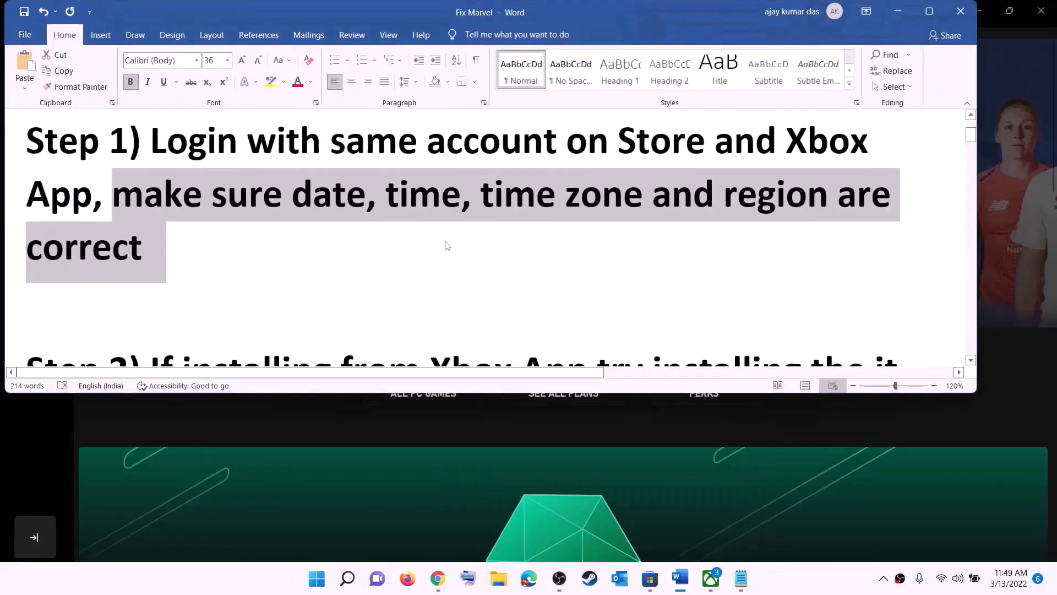
{"action": "scroll", "coordinate": [220, 241], "scroll_direction": "down", "scroll_amount": 2}
{"action": "scroll", "coordinate": [219, 241], "scroll_direction": "down", "scroll_amount": 2}
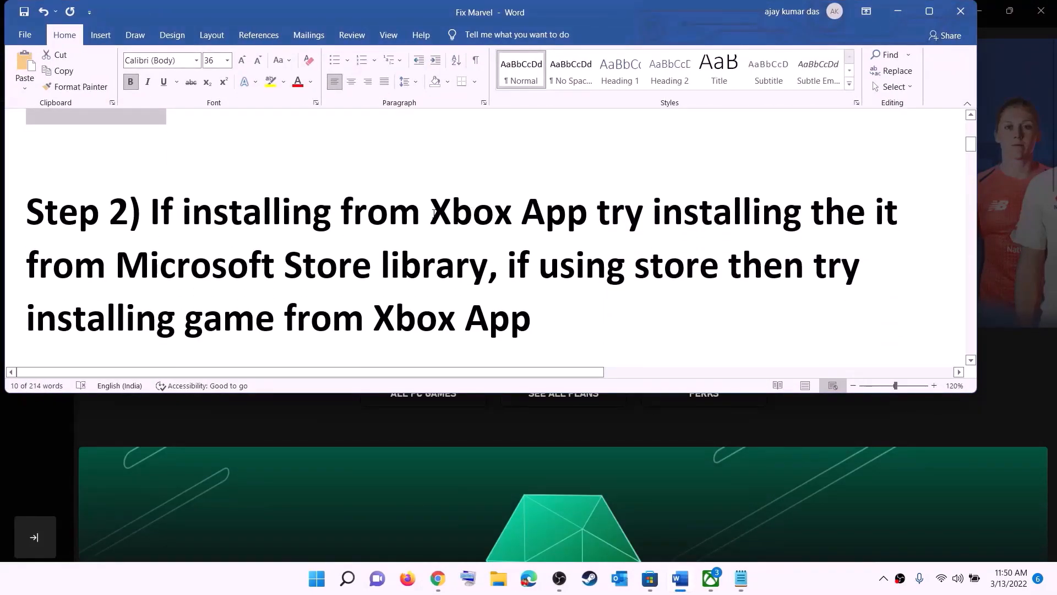
{"action": "left_click_drag", "start_coordinate": [432, 212], "coordinate": [488, 266]}
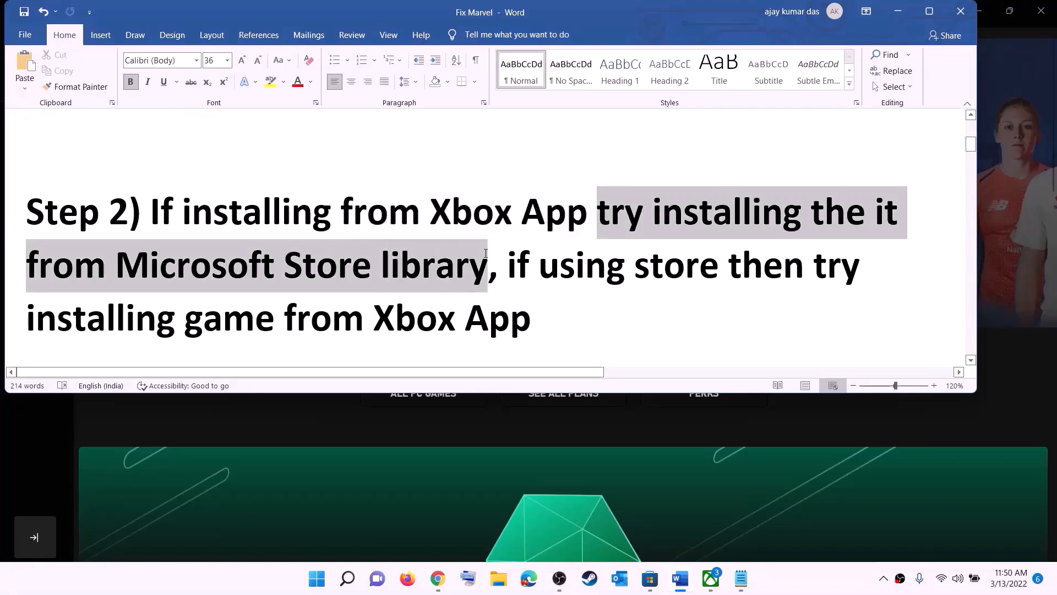
Switch to Microsoft Store and look through the apps and games listed in the library
{"action": "left_click", "coordinate": [649, 584]}
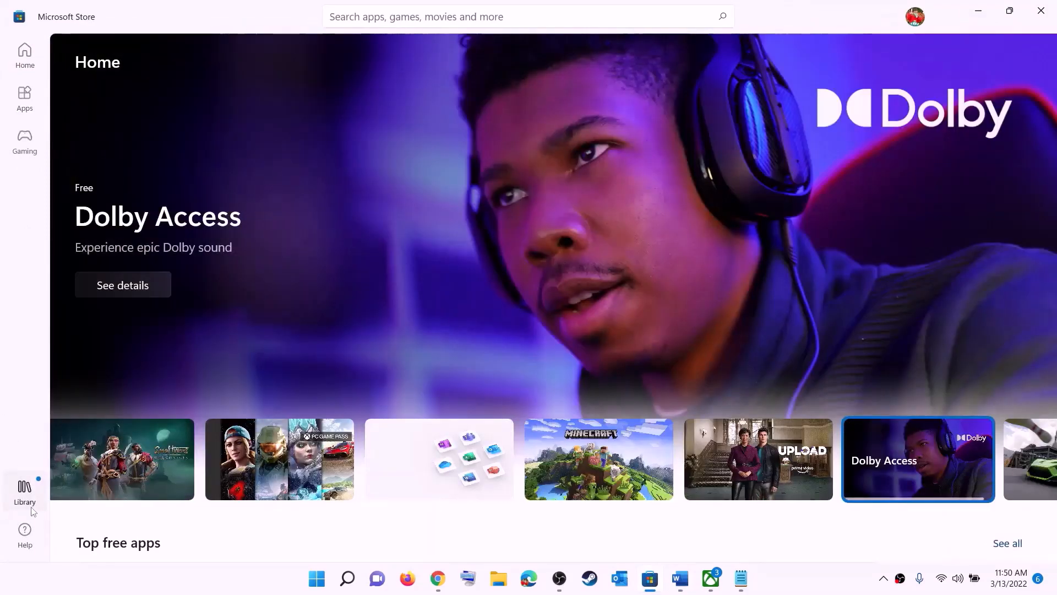
{"action": "left_click", "coordinate": [25, 490]}
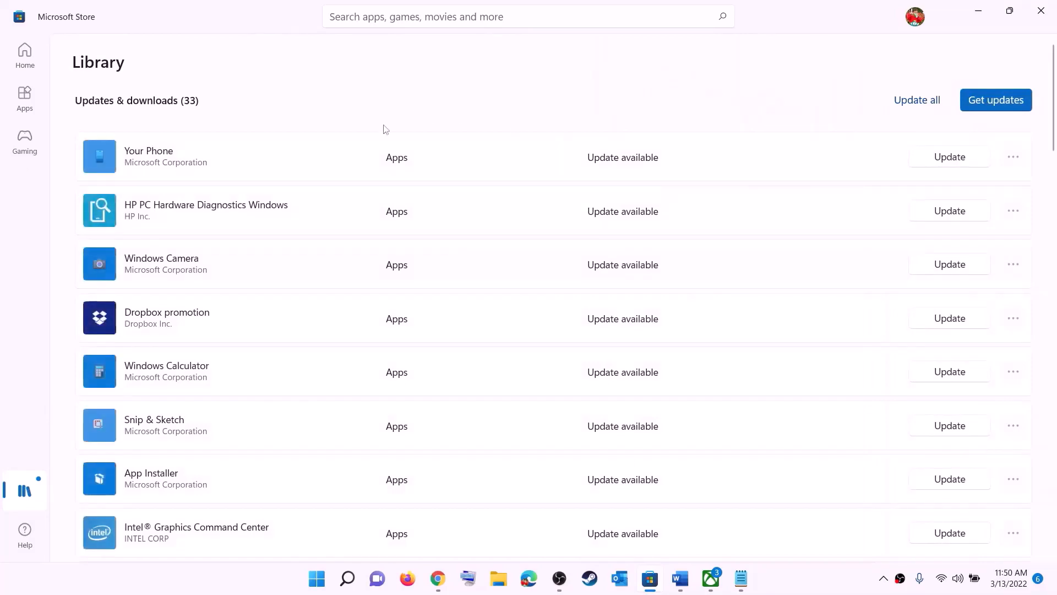
{"action": "scroll", "coordinate": [723, 346], "scroll_direction": "down", "scroll_amount": 1}
{"action": "scroll", "coordinate": [633, 394], "scroll_direction": "down", "scroll_amount": 5}
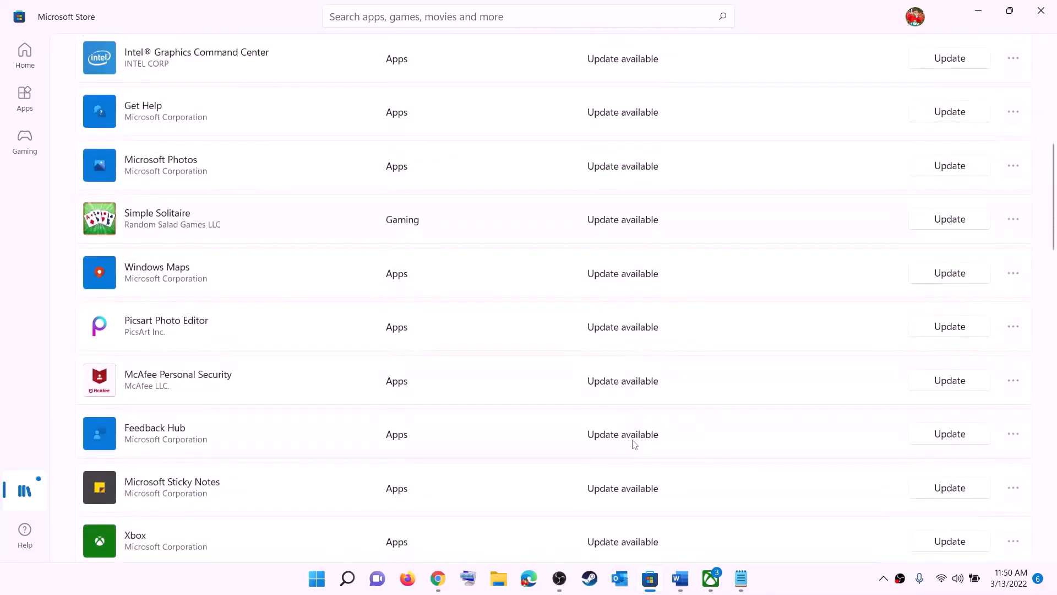
{"action": "scroll", "coordinate": [632, 441], "scroll_direction": "up", "scroll_amount": 6}
{"action": "scroll", "coordinate": [642, 372], "scroll_direction": "down", "scroll_amount": 15}
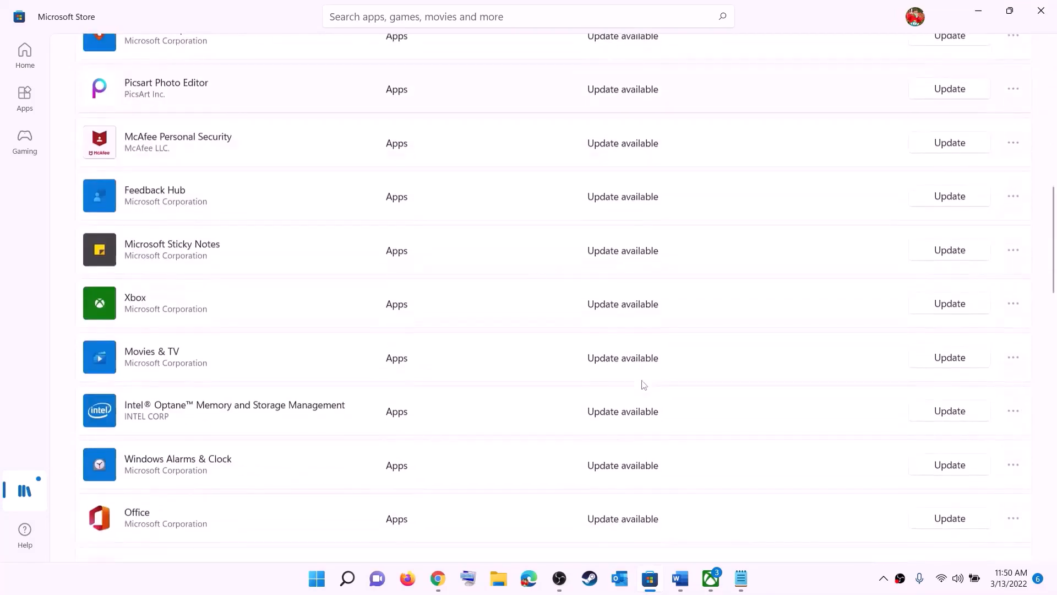
{"action": "scroll", "coordinate": [644, 321], "scroll_direction": "up", "scroll_amount": 15}
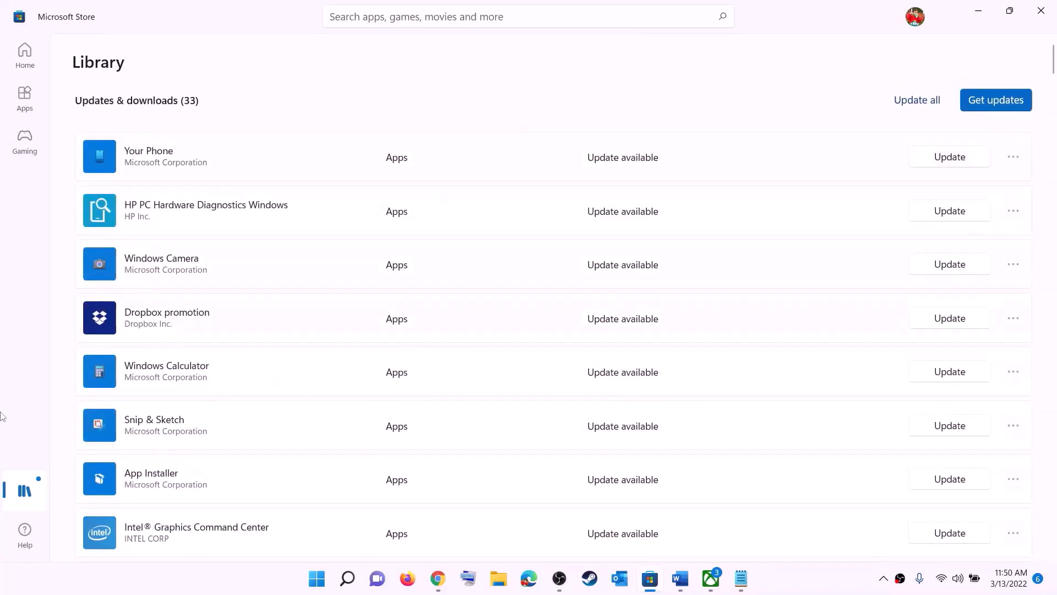
Back in the Word document, highlight "using store" and then "installing game from Xbox App" in Step 2
{"action": "left_click", "coordinate": [681, 579]}
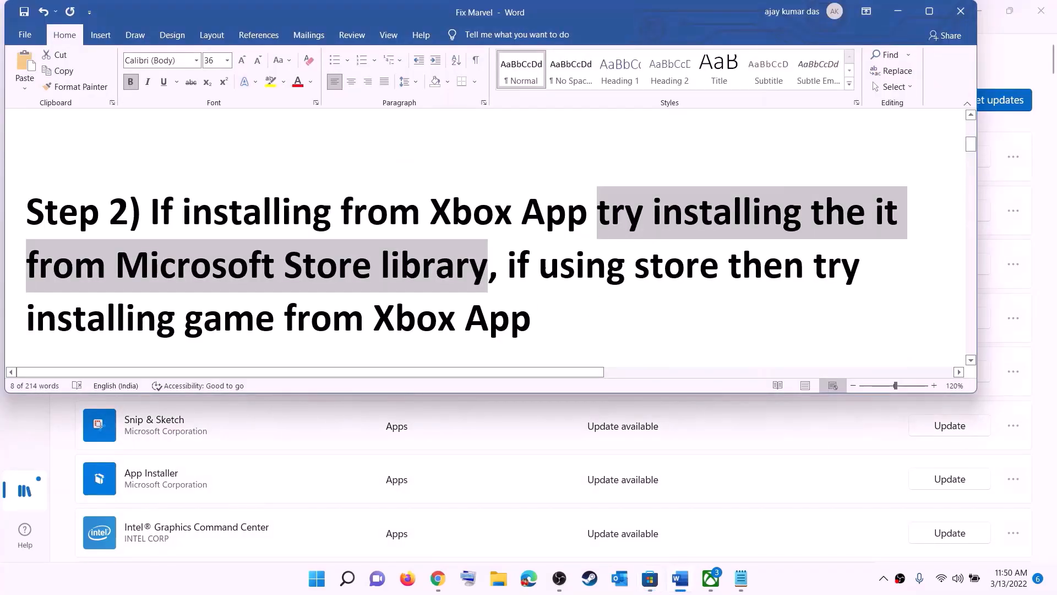
{"action": "left_click", "coordinate": [540, 266]}
{"action": "left_click_drag", "start_coordinate": [540, 265], "coordinate": [727, 266]}
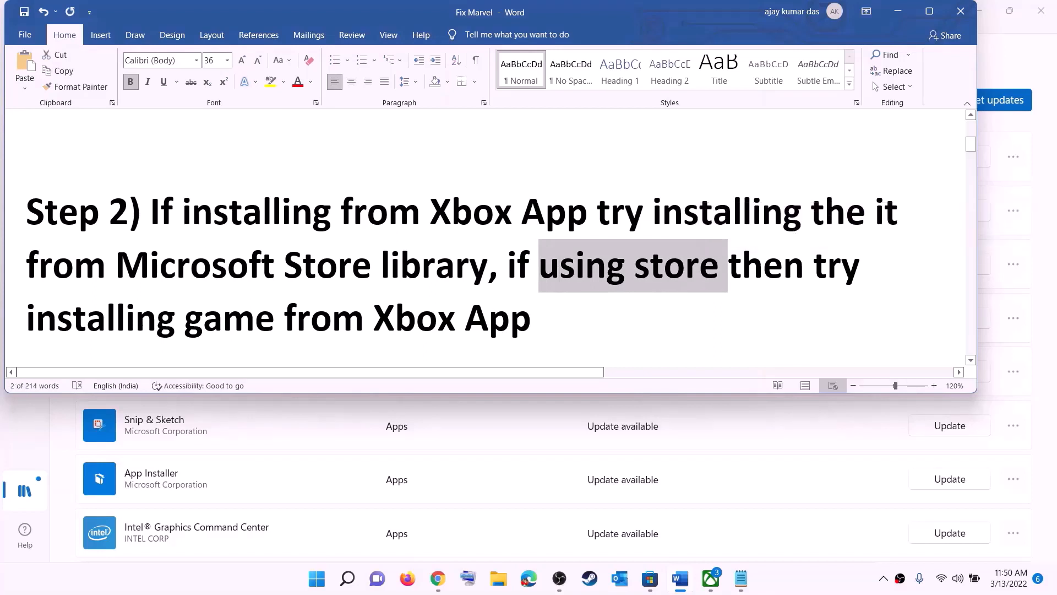
{"action": "left_click_drag", "start_coordinate": [165, 305], "coordinate": [551, 308]}
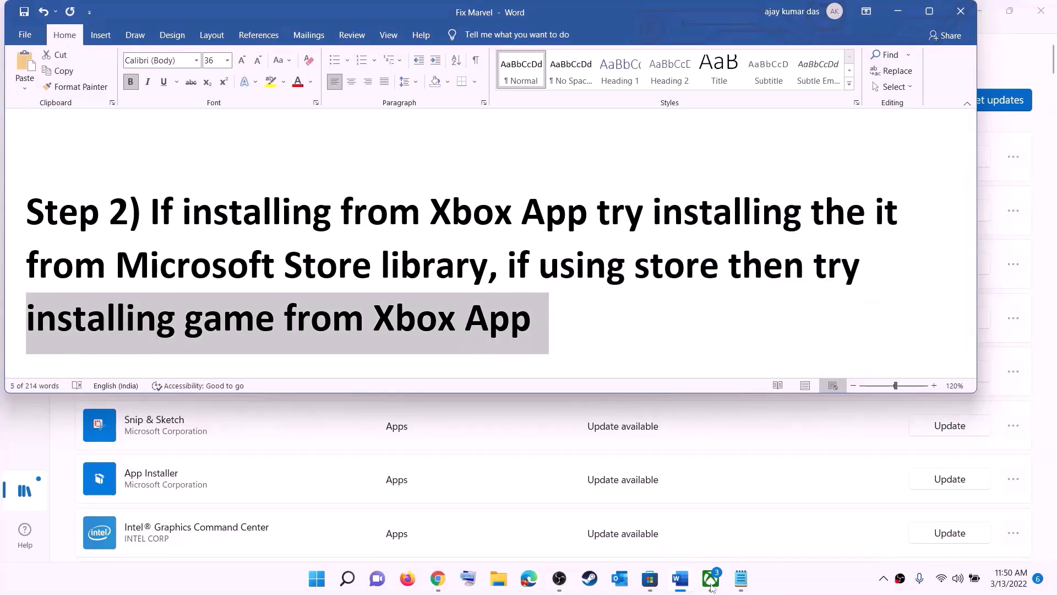
Switch to the Xbox app to view where games are searched for, and minimize it
{"action": "left_click", "coordinate": [711, 578]}
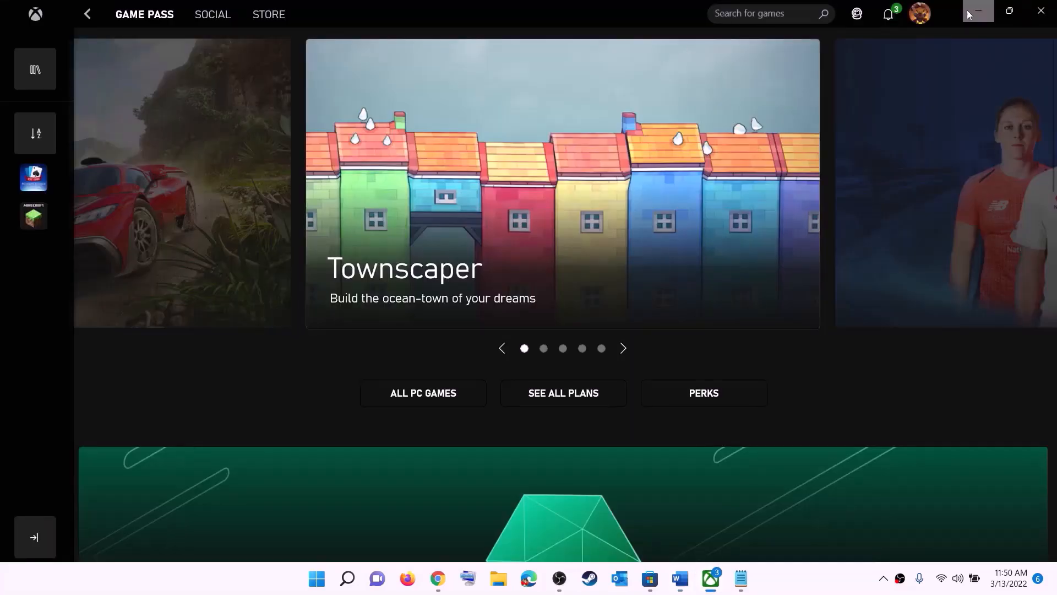
{"action": "left_click", "coordinate": [744, 14]}
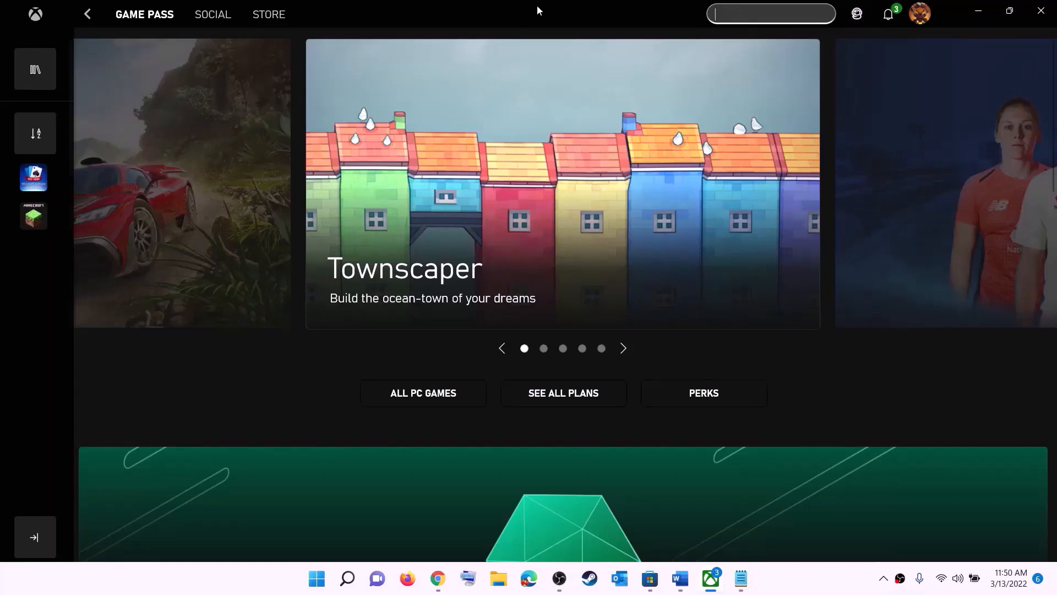
{"action": "left_click", "coordinate": [978, 10]}
Return to the Fix Marvel document in Word and copy the full Get-AppxPackage command under Step 3
{"action": "left_click", "coordinate": [560, 264]}
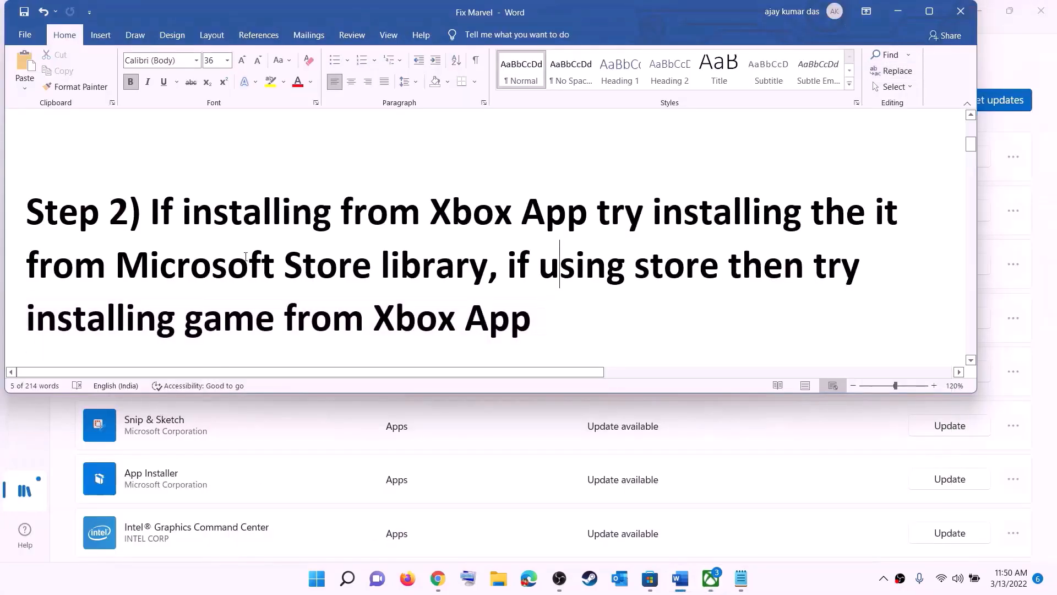
{"action": "scroll", "coordinate": [326, 288], "scroll_direction": "down", "scroll_amount": 5}
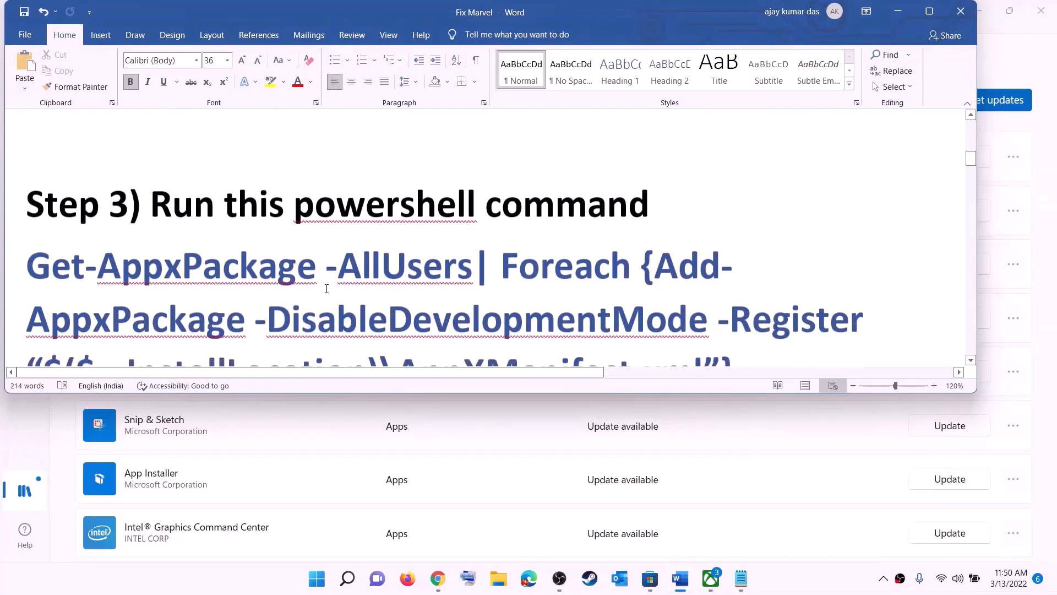
{"action": "scroll", "coordinate": [335, 261], "scroll_direction": "down", "scroll_amount": 1}
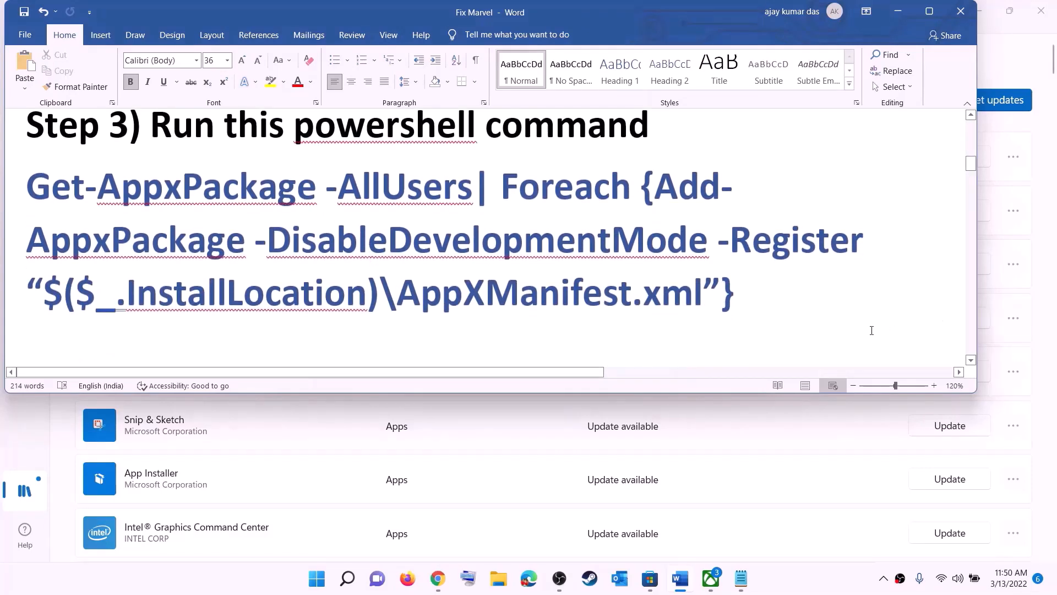
{"action": "left_click_drag", "start_coordinate": [739, 295], "coordinate": [25, 187]}
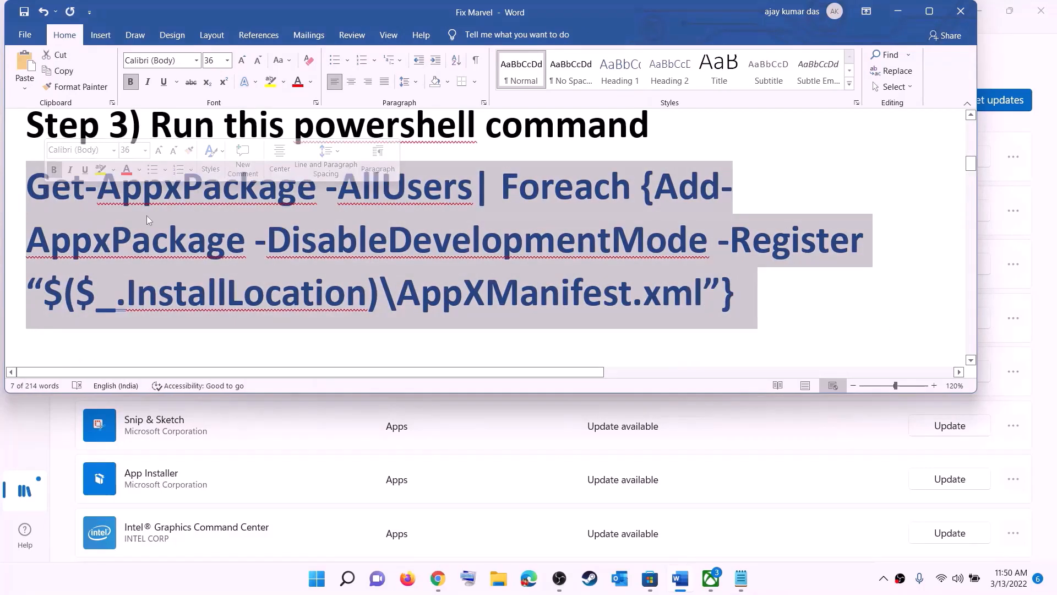
{"action": "right_click", "coordinate": [147, 216]}
{"action": "left_click", "coordinate": [179, 242]}
Search Windows for "powers" and run Windows PowerShell as administrator, moving its window over the document
{"action": "left_click", "coordinate": [317, 579]}
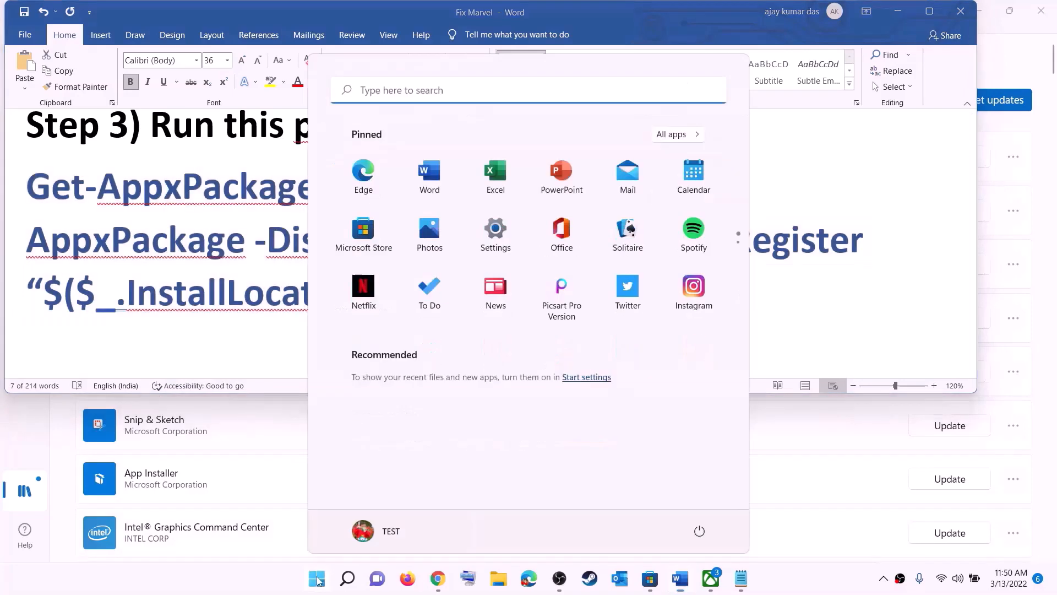
{"action": "type", "text": "powers"}
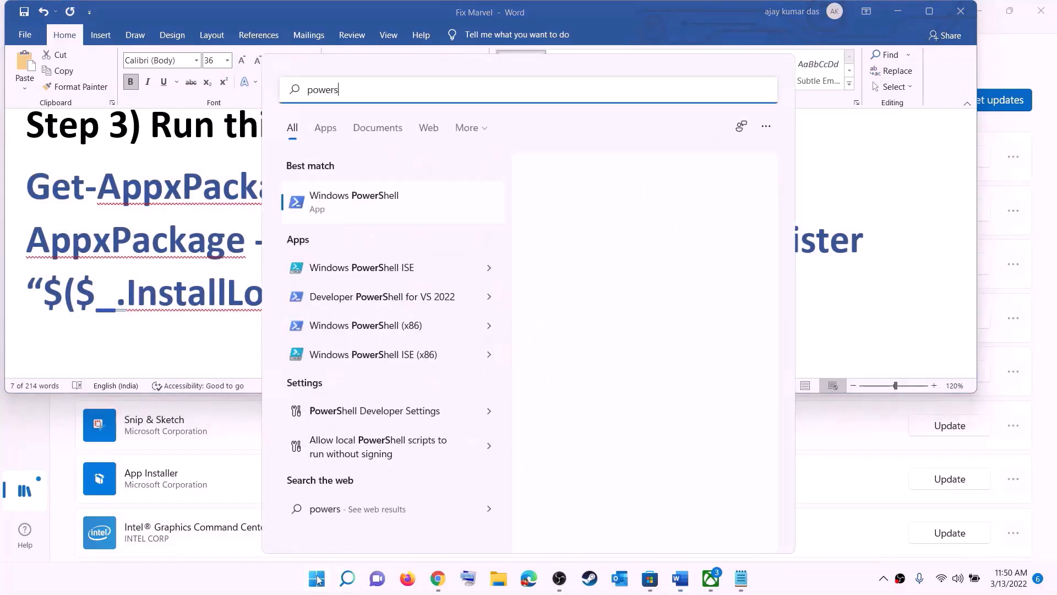
{"action": "right_click", "coordinate": [368, 206]}
{"action": "left_click", "coordinate": [470, 225]}
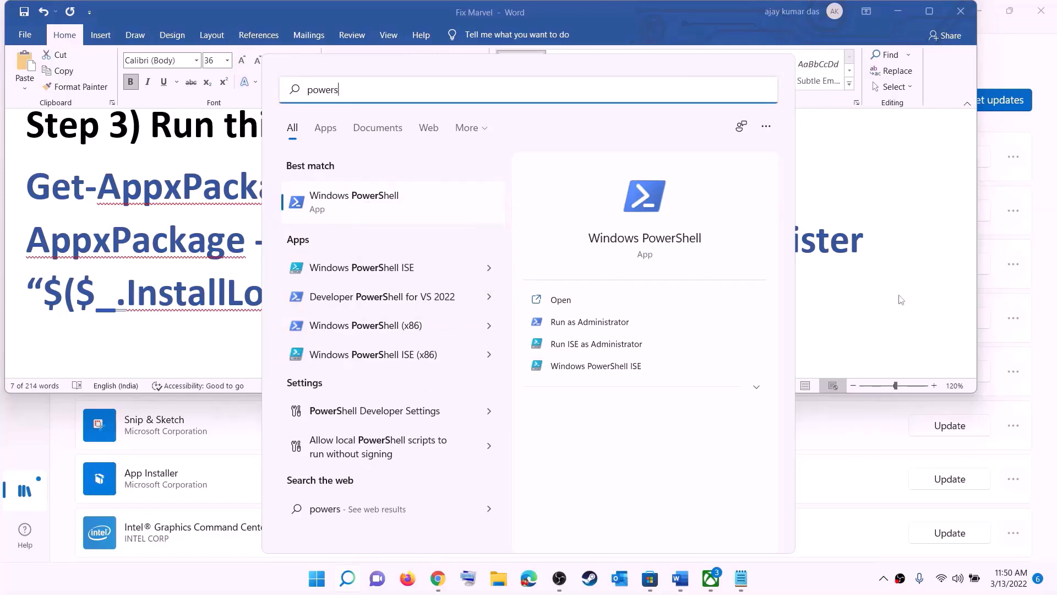
{"action": "left_click", "coordinate": [479, 399]}
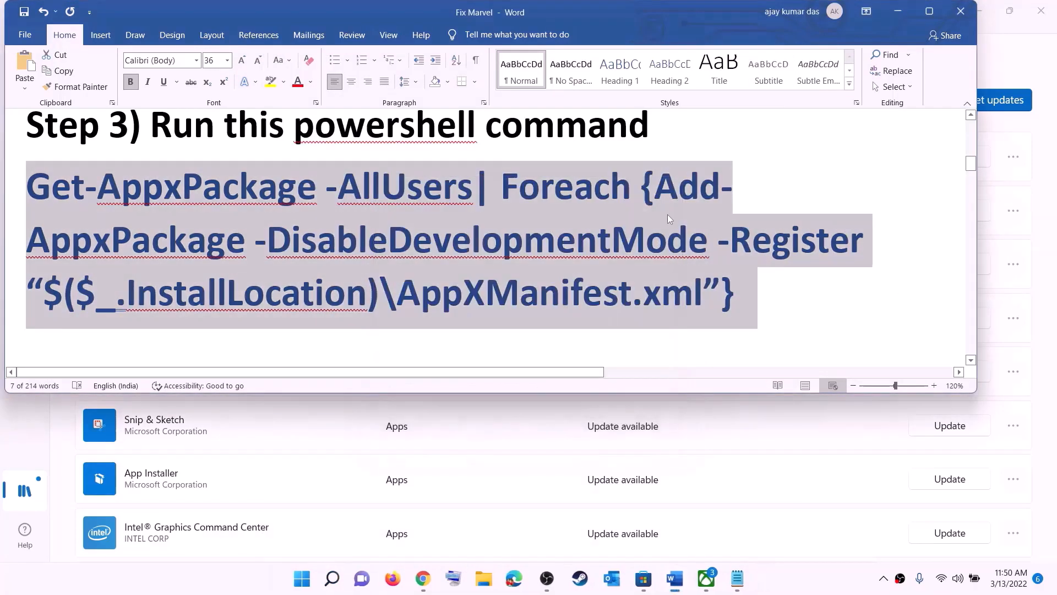
{"action": "left_click_drag", "start_coordinate": [328, 88], "coordinate": [469, 101]}
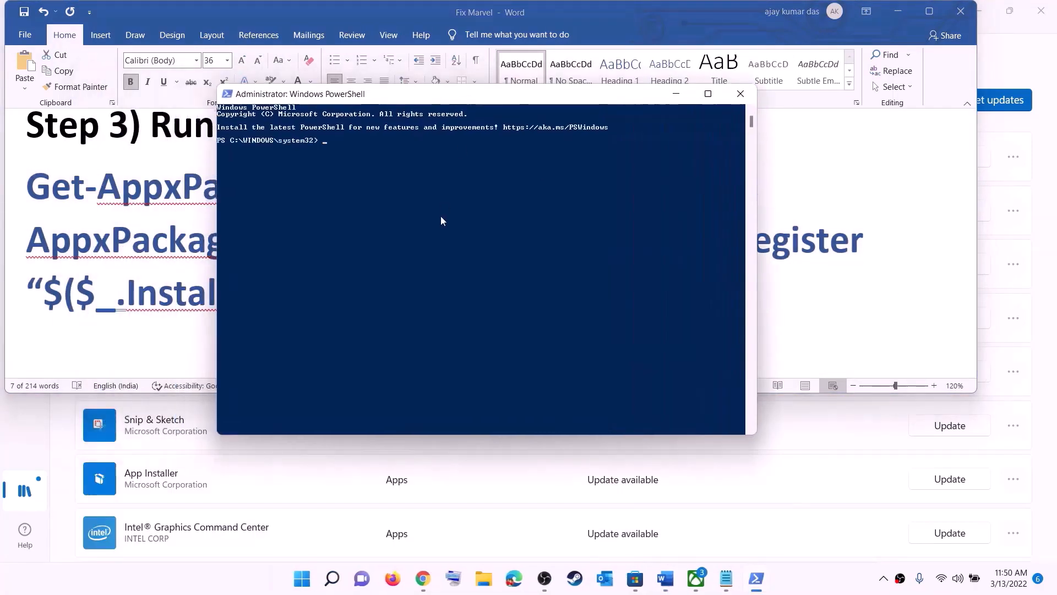
Paste the copied Get-AppxPackage command into PowerShell, run it, and close the PowerShell window once it finishes
{"action": "right_click", "coordinate": [439, 214]}
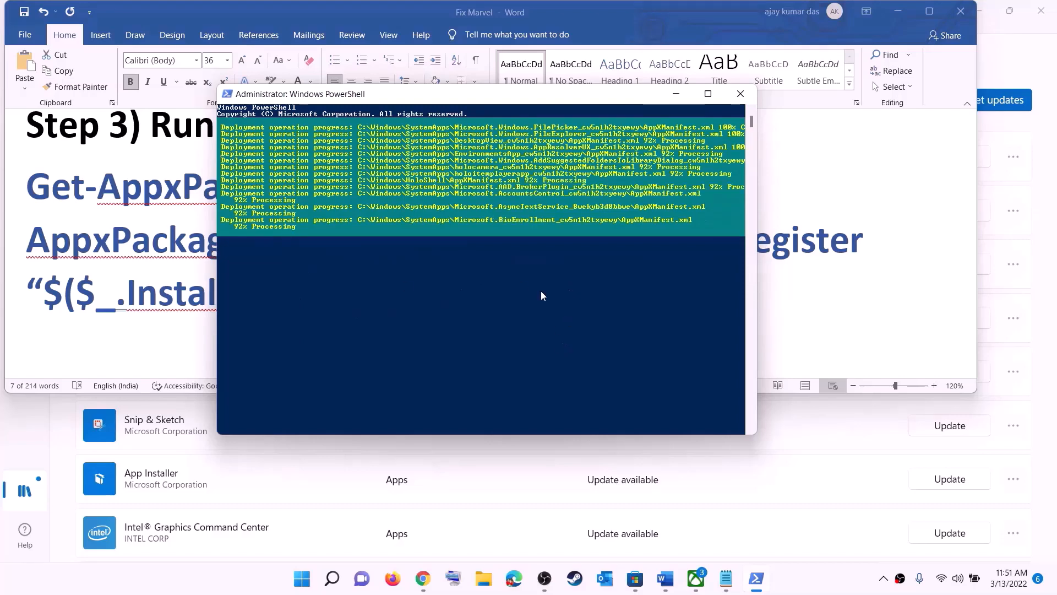
{"action": "left_click", "coordinate": [798, 577]}
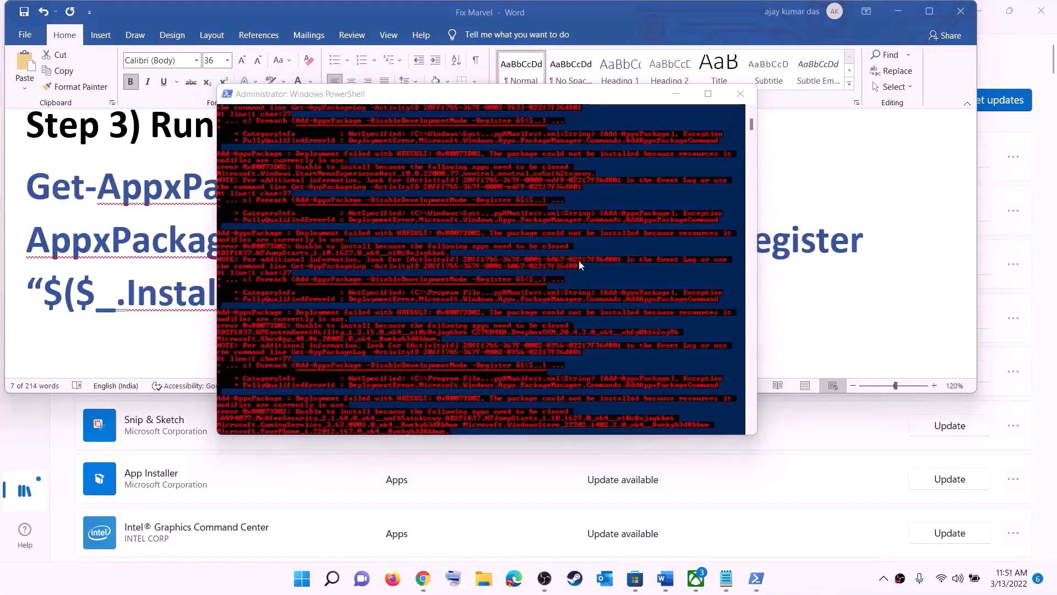
{"action": "left_click", "coordinate": [741, 94]}
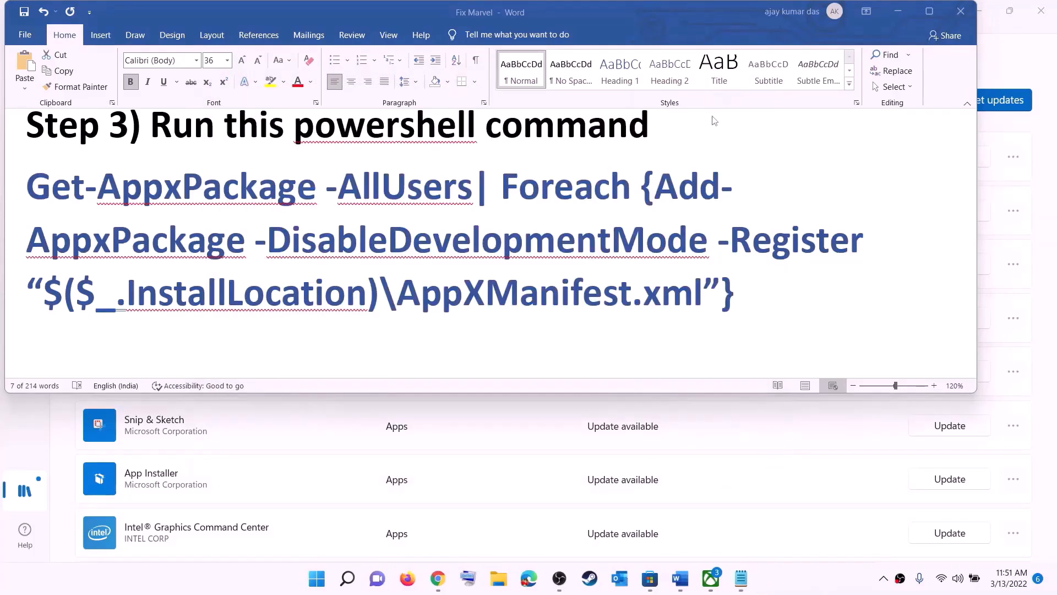
In the Word document, set the font size of the Microsoft Store cache path under Step 4 to 14
{"action": "left_click", "coordinate": [486, 282]}
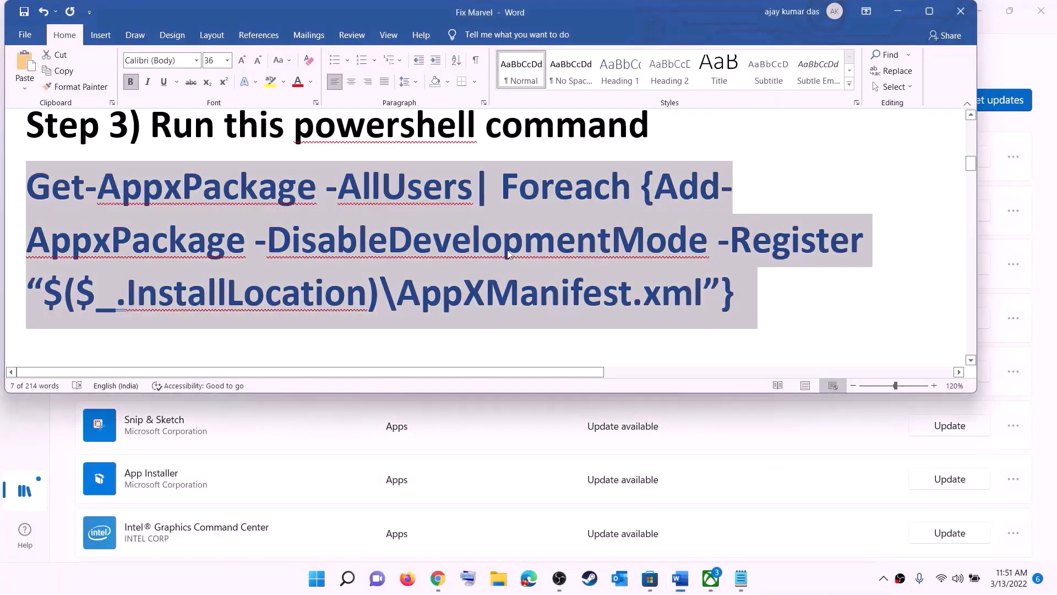
{"action": "scroll", "coordinate": [484, 279], "scroll_direction": "down", "scroll_amount": 4}
{"action": "scroll", "coordinate": [365, 199], "scroll_direction": "up", "scroll_amount": 1}
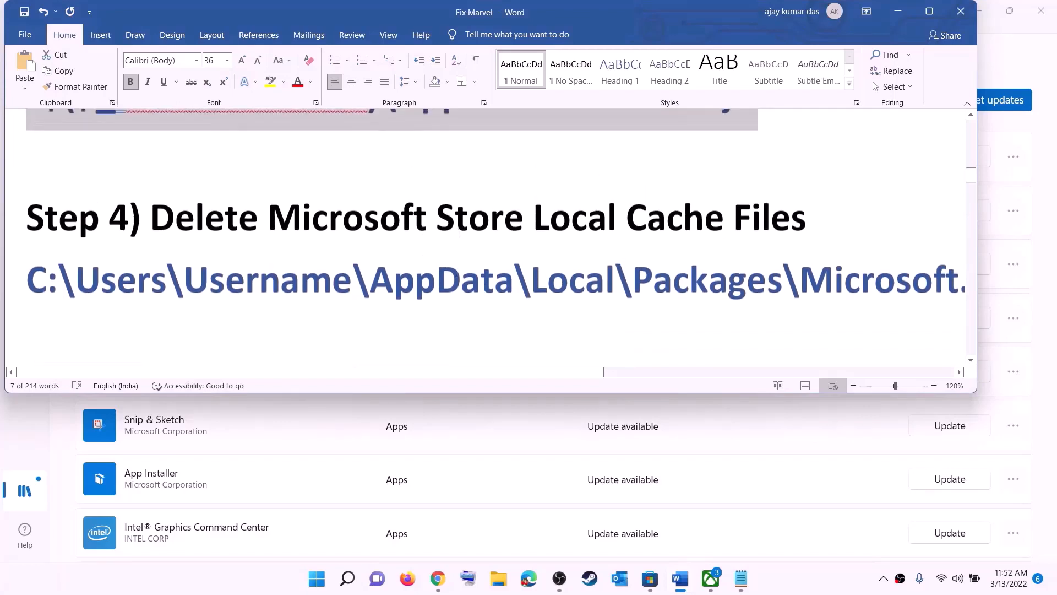
{"action": "triple_click", "coordinate": [524, 289]}
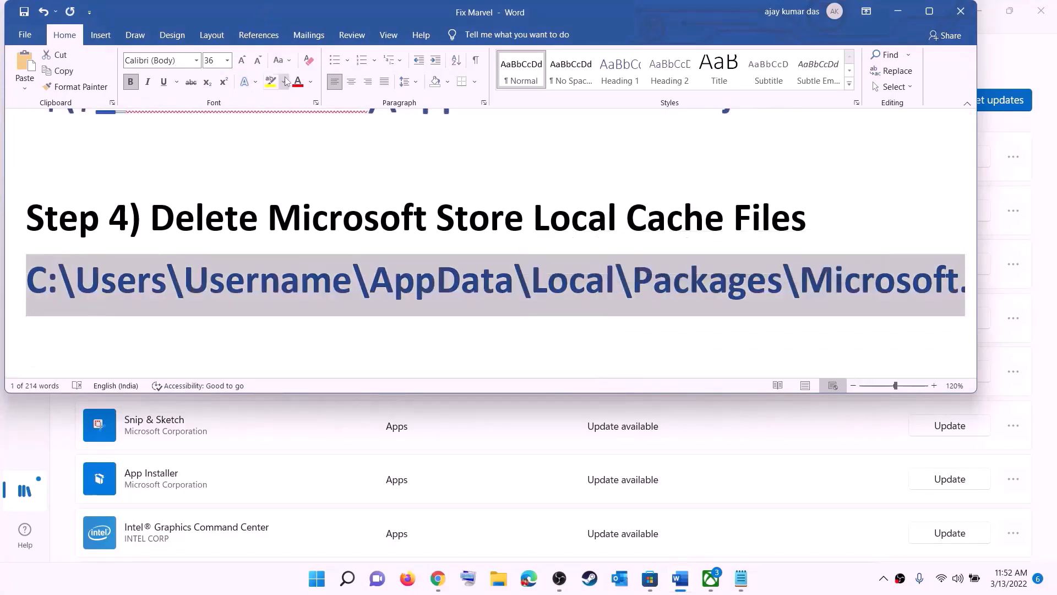
{"action": "left_click", "coordinate": [227, 60]}
{"action": "left_click", "coordinate": [210, 142]}
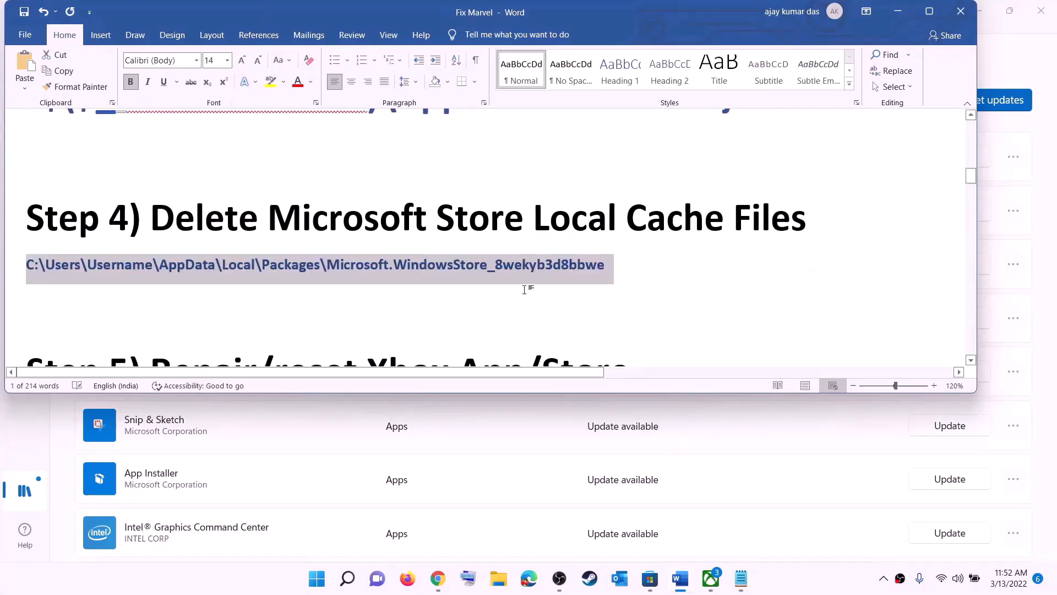
{"action": "left_click", "coordinate": [522, 265]}
Switch to File Explorer and open the current user's profile folder inside Users on the C: drive
{"action": "left_click", "coordinate": [497, 581]}
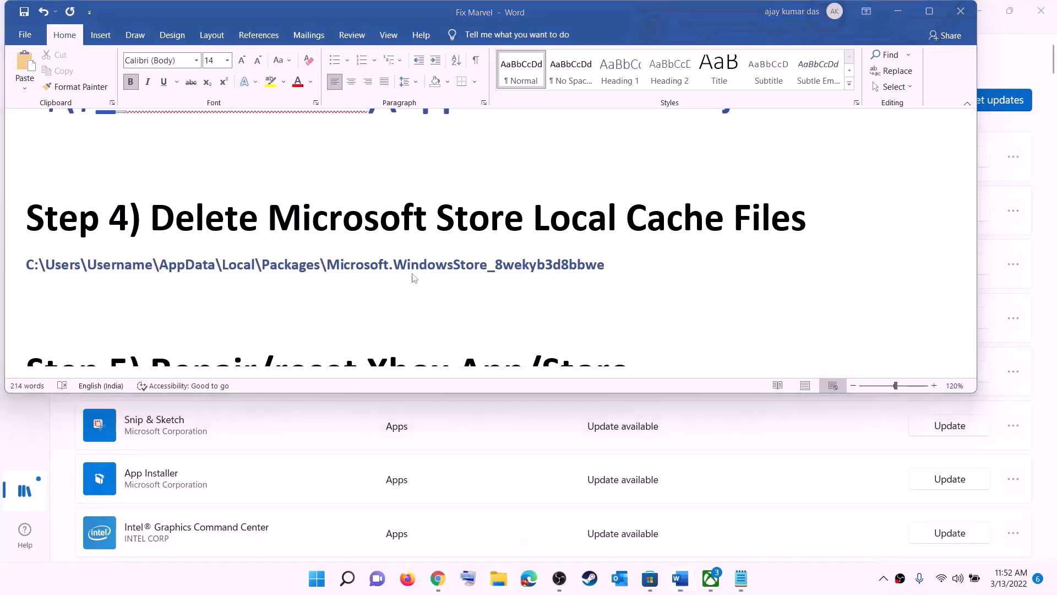
{"action": "left_click", "coordinate": [54, 272]}
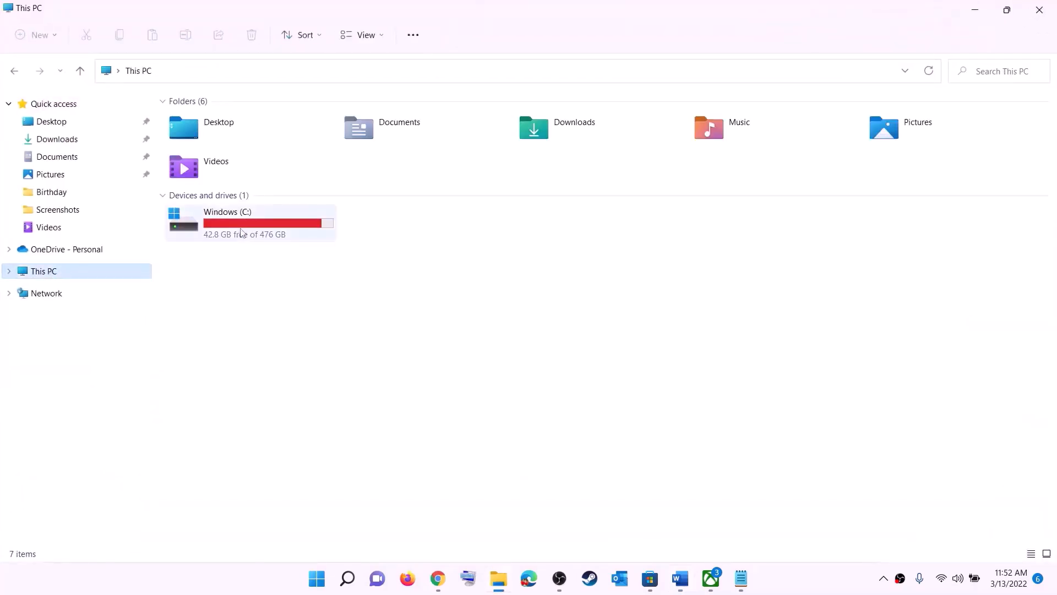
{"action": "double_click", "coordinate": [243, 231]}
{"action": "scroll", "coordinate": [273, 338], "scroll_direction": "down", "scroll_amount": 4}
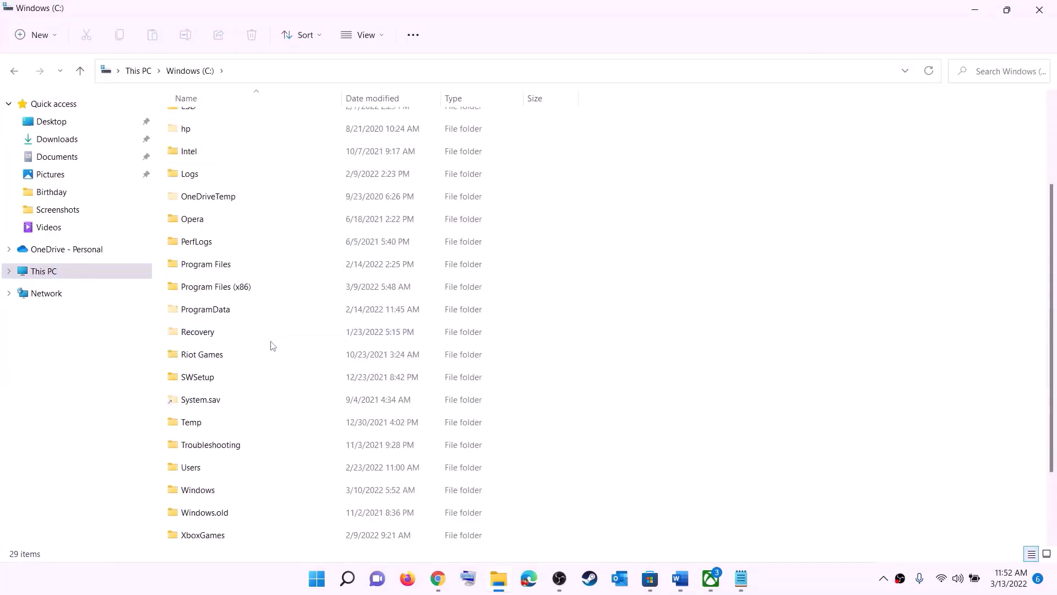
{"action": "left_click", "coordinate": [237, 381]}
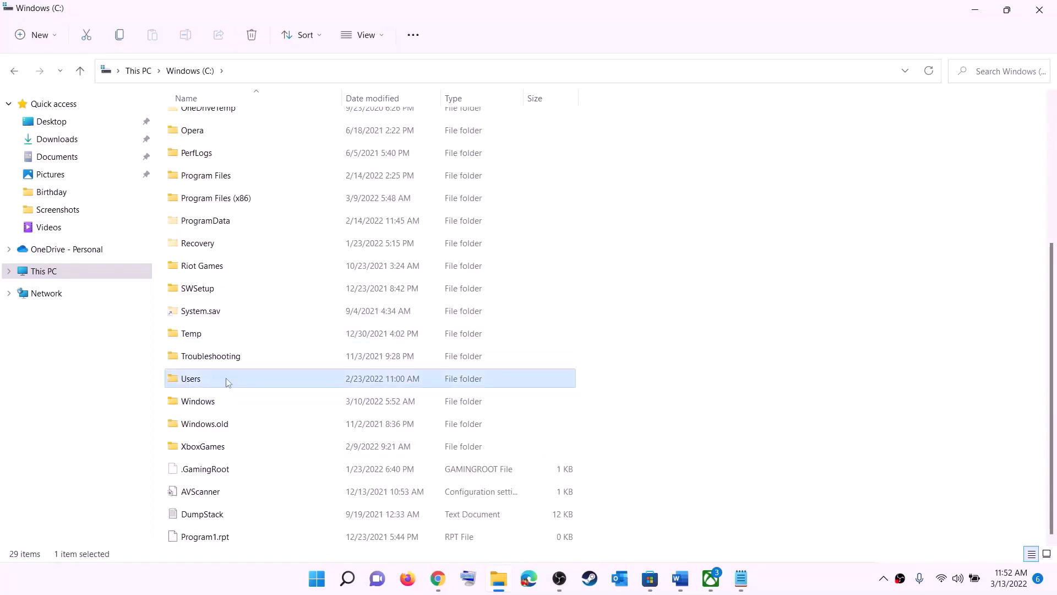
{"action": "double_click", "coordinate": [228, 382]}
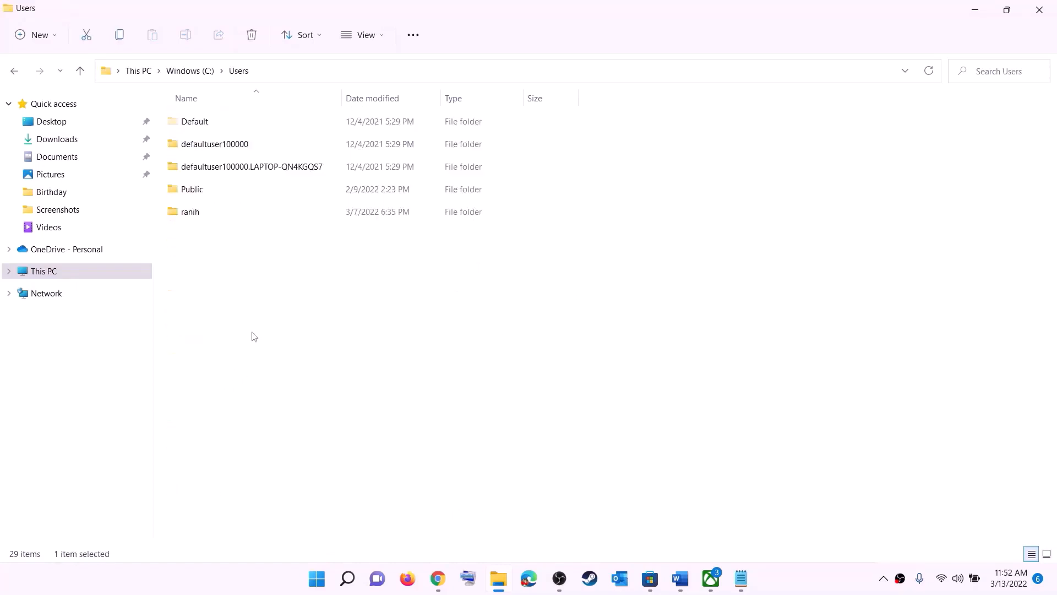
{"action": "double_click", "coordinate": [199, 219]}
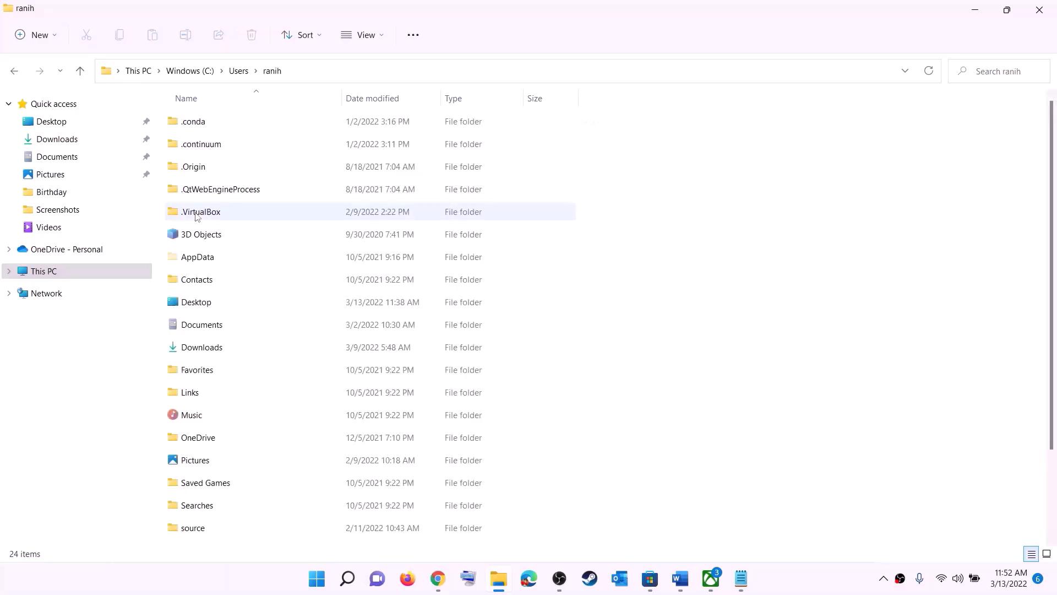
Select the AppData folder and check the Hidden items setting among File Explorer's display options
{"action": "left_click", "coordinate": [191, 263]}
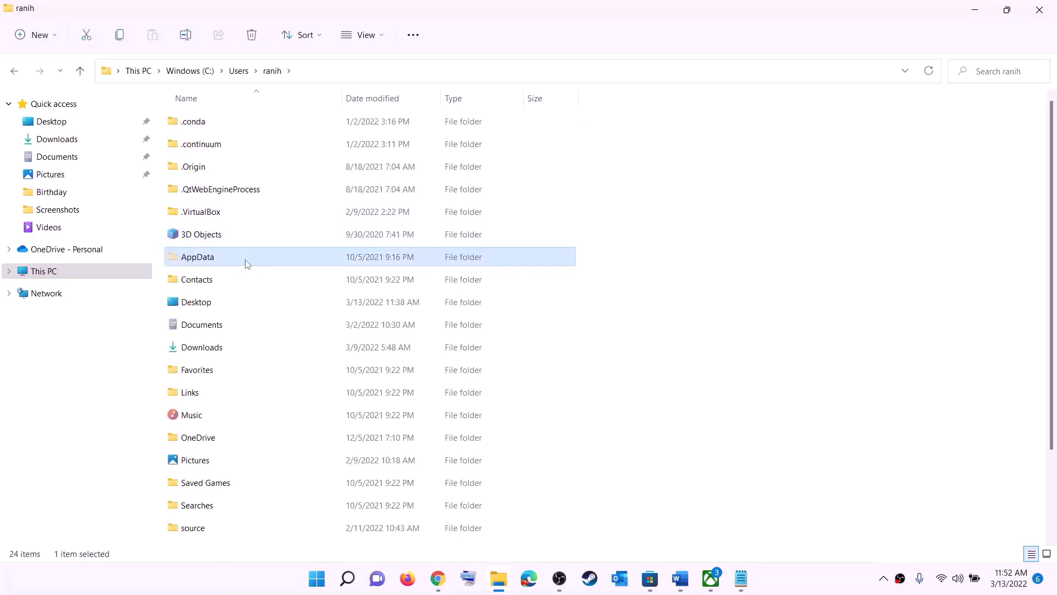
{"action": "left_click", "coordinate": [383, 34]}
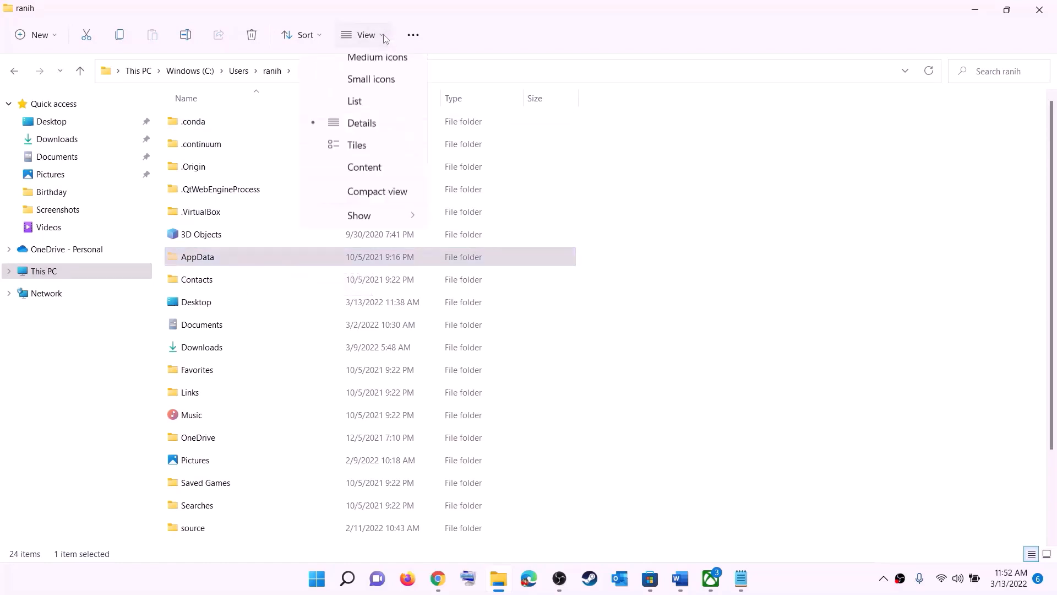
{"action": "mouse_move", "coordinate": [389, 269]}
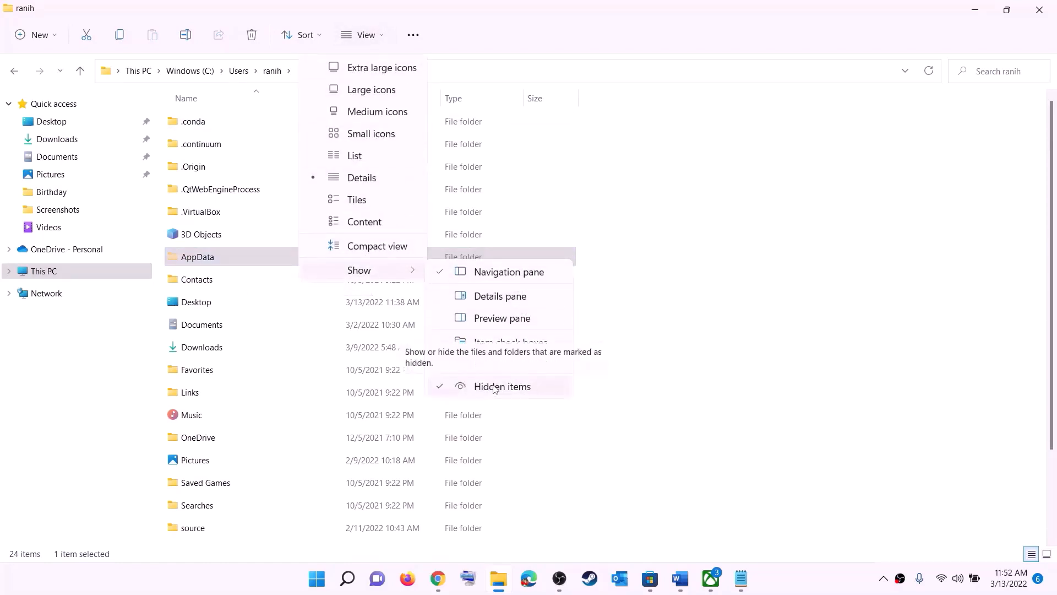
{"action": "left_click", "coordinate": [212, 260]}
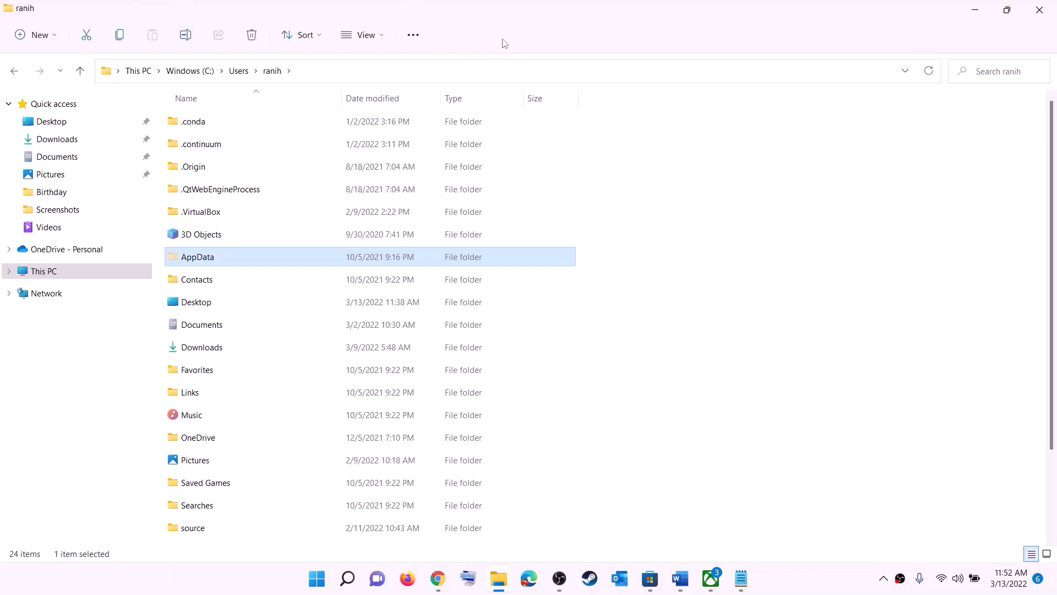
Open the AppData folder, go into Local, and open its Packages folder
{"action": "left_click", "coordinate": [213, 258]}
{"action": "double_click", "coordinate": [258, 258]}
{"action": "left_click", "coordinate": [204, 119]}
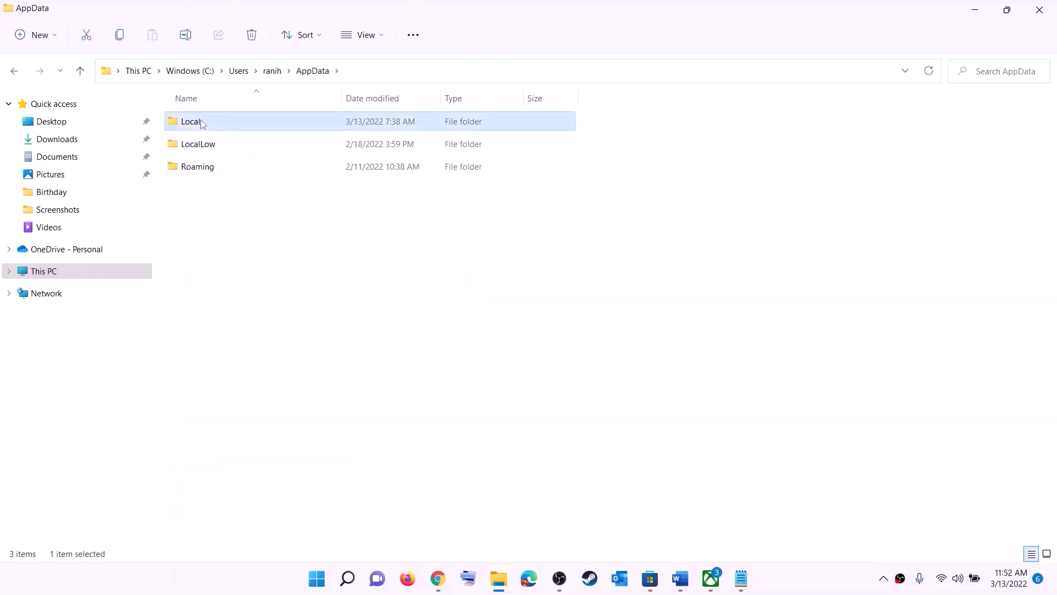
{"action": "double_click", "coordinate": [213, 119]}
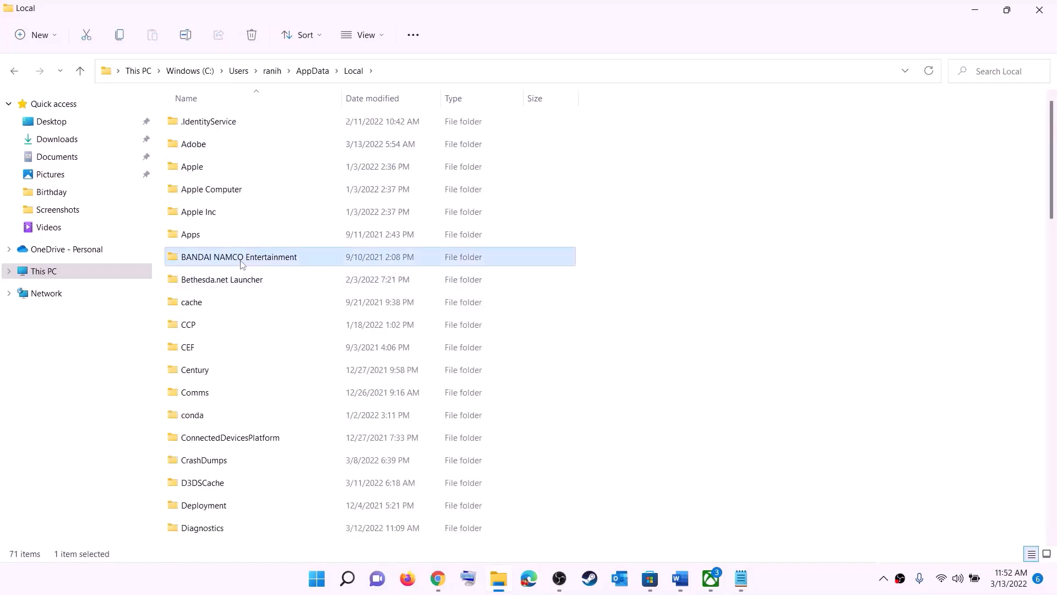
{"action": "key", "text": "p"}
{"action": "left_click", "coordinate": [211, 117]}
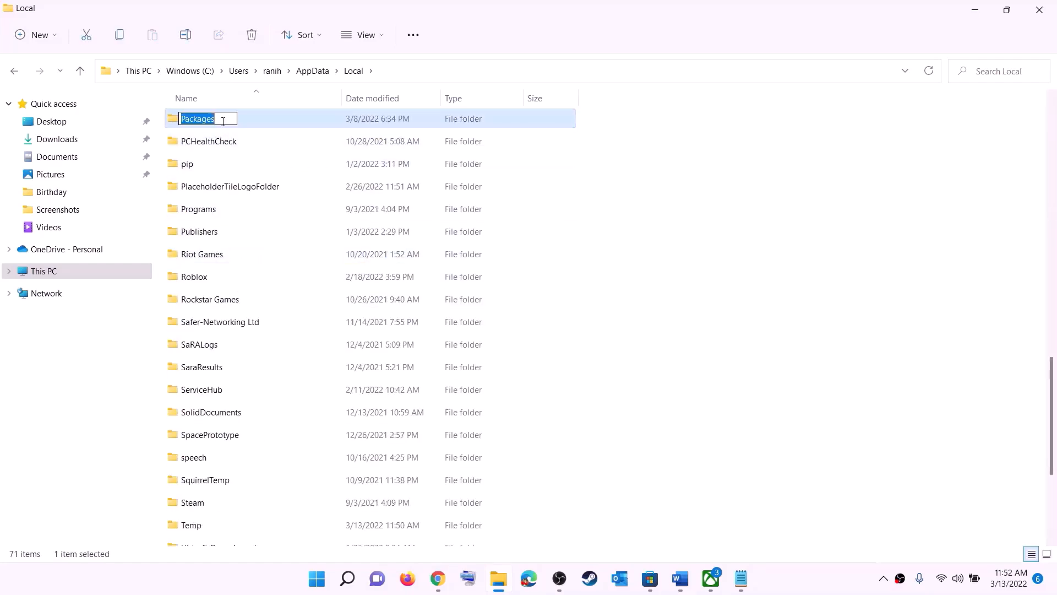
{"action": "double_click", "coordinate": [246, 118]}
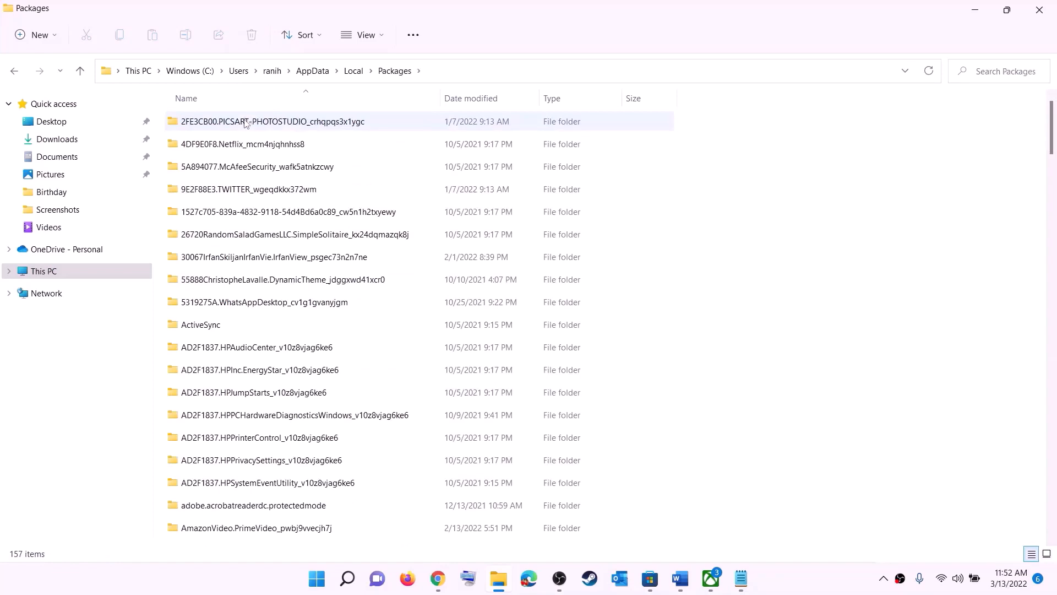
Find the Microsoft.WindowsStore_8wekyb3d8bbwe folder in Packages and open it
{"action": "scroll", "coordinate": [310, 333], "scroll_direction": "down", "scroll_amount": 5}
{"action": "scroll", "coordinate": [310, 333], "scroll_direction": "down", "scroll_amount": 20}
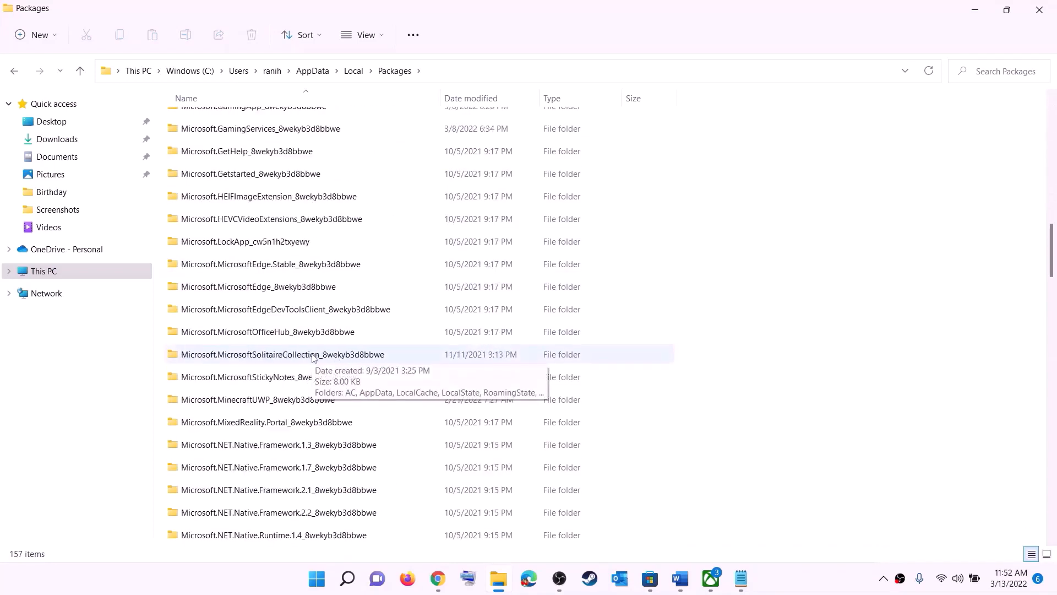
{"action": "scroll", "coordinate": [347, 384], "scroll_direction": "down", "scroll_amount": 10}
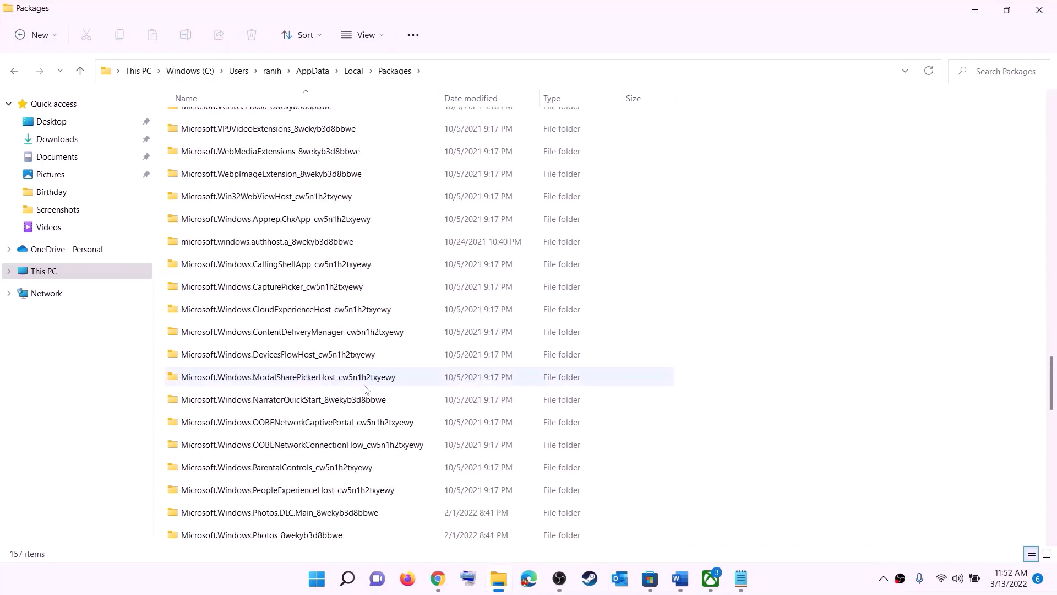
{"action": "scroll", "coordinate": [367, 388], "scroll_direction": "down", "scroll_amount": 6}
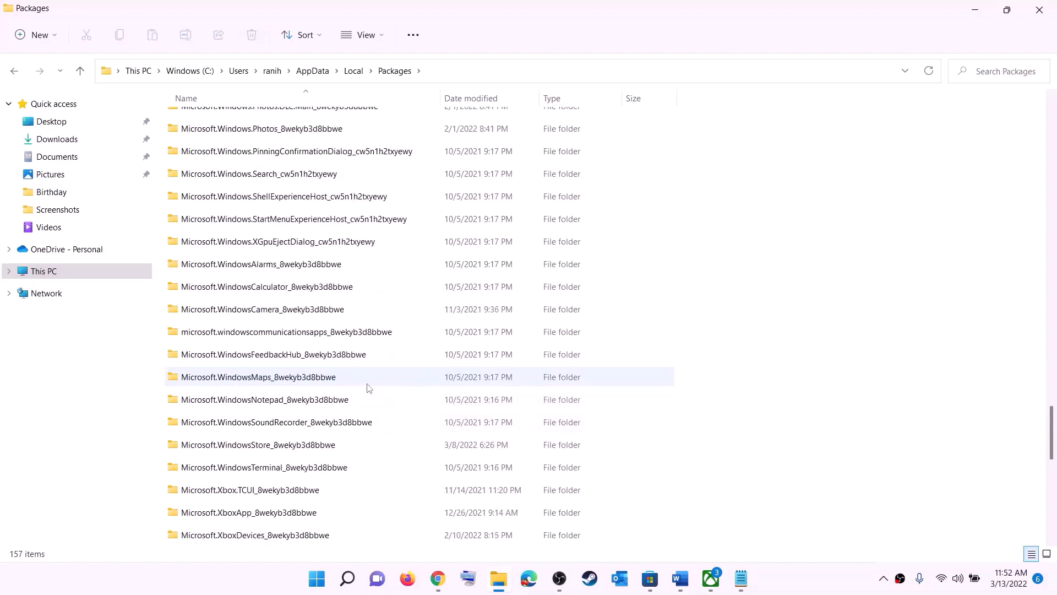
{"action": "left_click", "coordinate": [219, 445]}
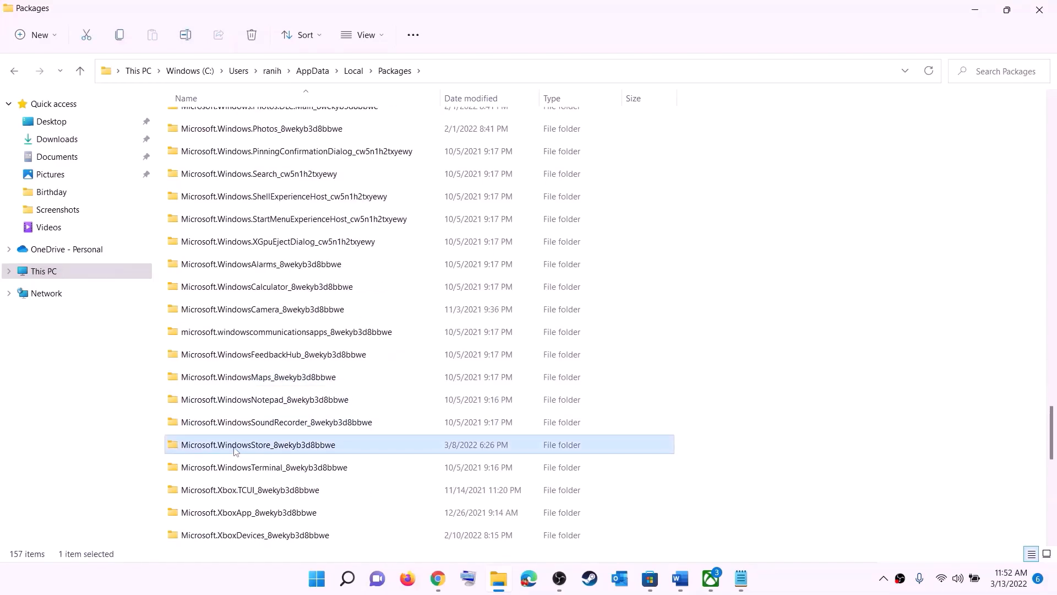
{"action": "left_click", "coordinate": [212, 445]}
{"action": "left_click", "coordinate": [386, 446]}
{"action": "left_click", "coordinate": [338, 448]}
{"action": "left_click", "coordinate": [375, 450]}
{"action": "double_click", "coordinate": [375, 449]}
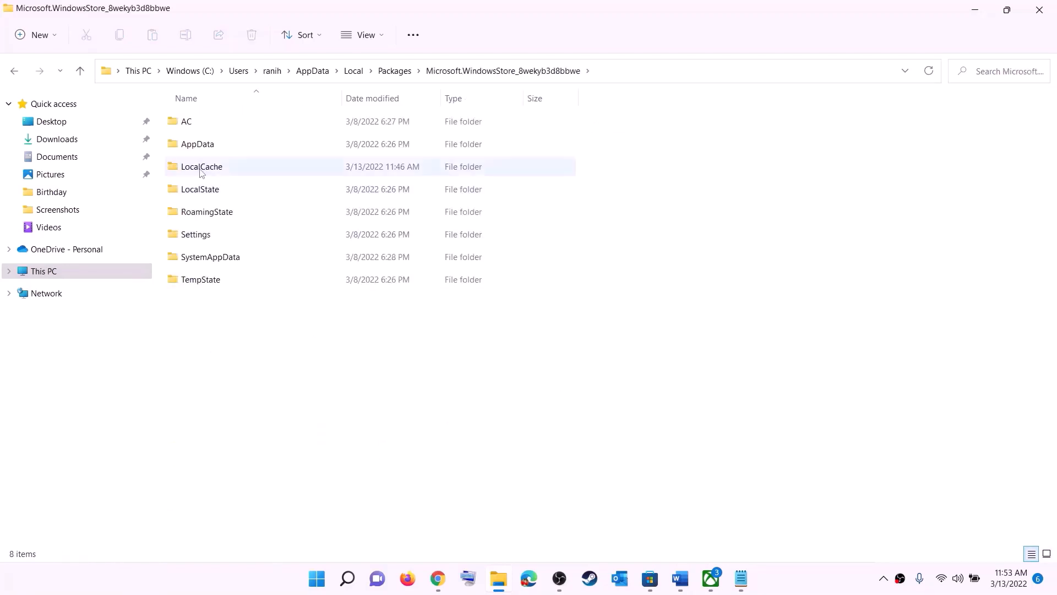
Delete the LocalCache folder from the Microsoft.WindowsStore_8wekyb3d8bbwe folder
{"action": "left_click", "coordinate": [245, 170]}
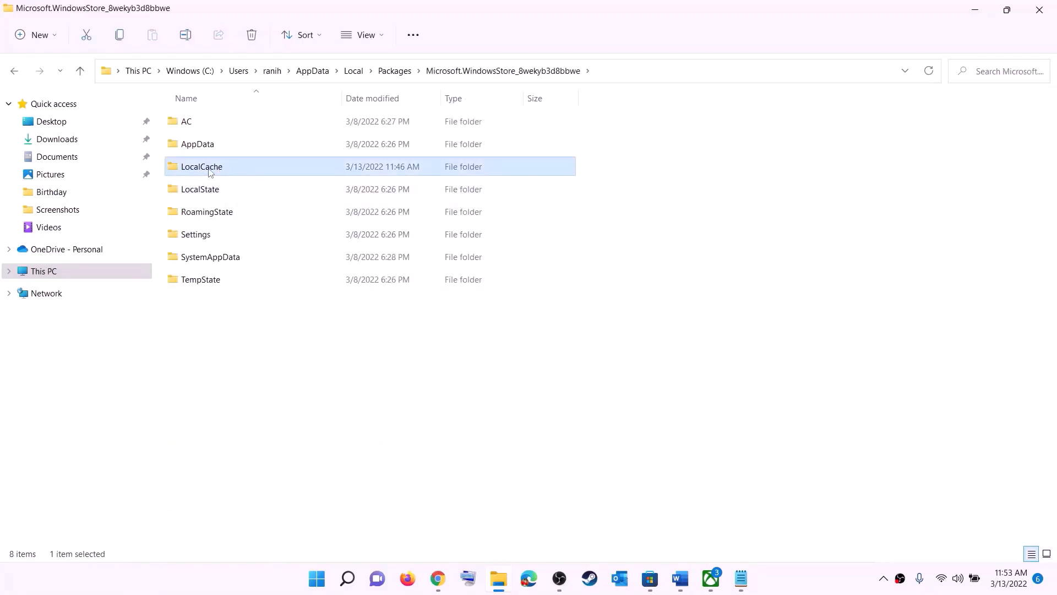
{"action": "right_click", "coordinate": [219, 175]}
{"action": "left_click", "coordinate": [316, 187]}
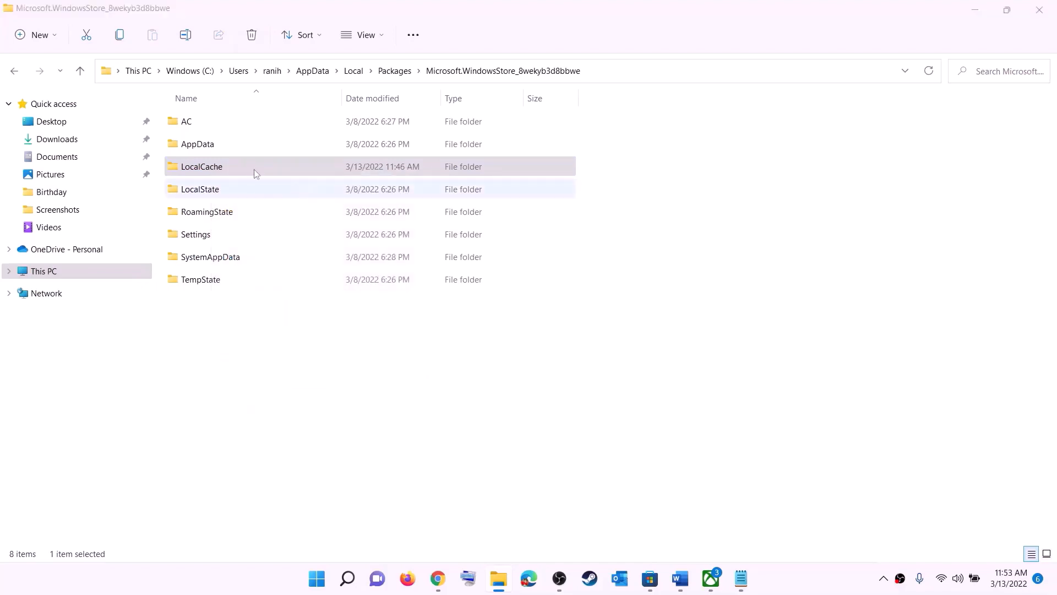
{"action": "left_click", "coordinate": [329, 580]}
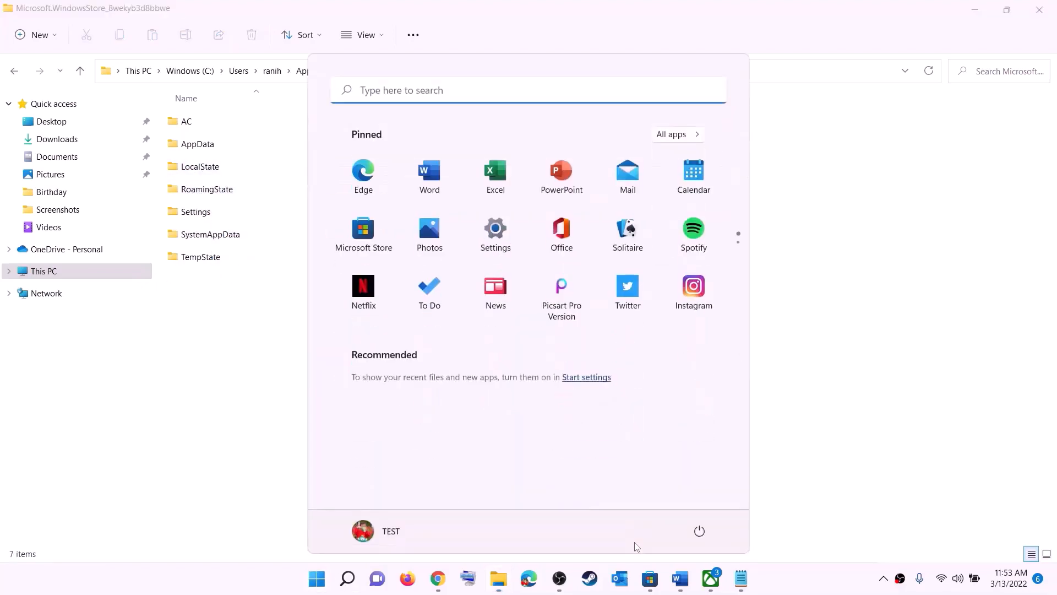
{"action": "left_click", "coordinate": [697, 534]}
{"action": "key", "text": "Escape"}
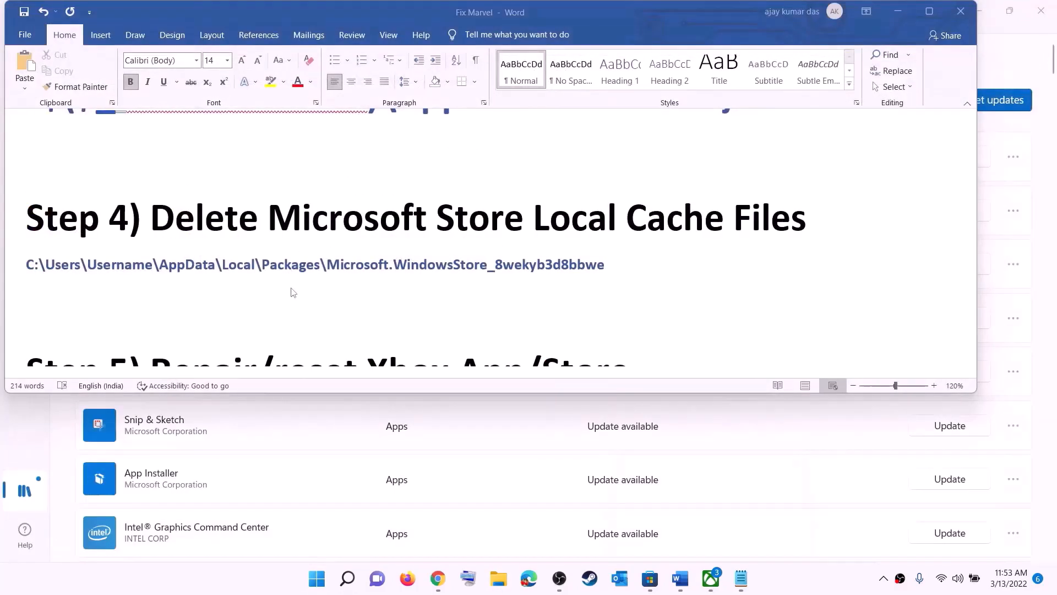
Return to the Word document and highlight the Step 5 instruction on repairing or resetting the Xbox App/Store
{"action": "scroll", "coordinate": [309, 281], "scroll_direction": "down", "scroll_amount": 5}
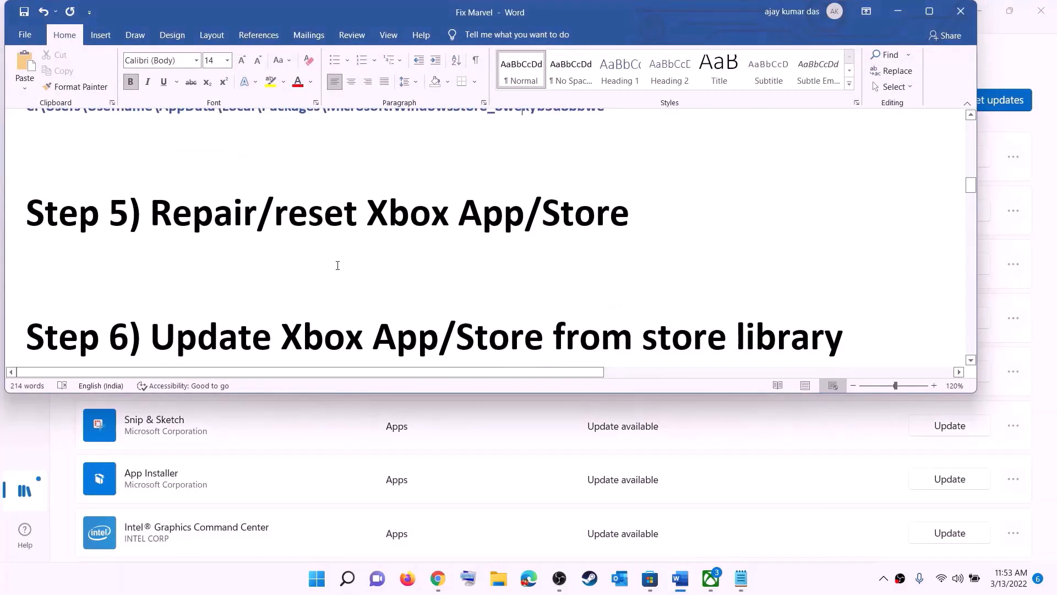
{"action": "scroll", "coordinate": [336, 269], "scroll_direction": "up", "scroll_amount": 3}
{"action": "left_click_drag", "start_coordinate": [257, 292], "coordinate": [647, 284]}
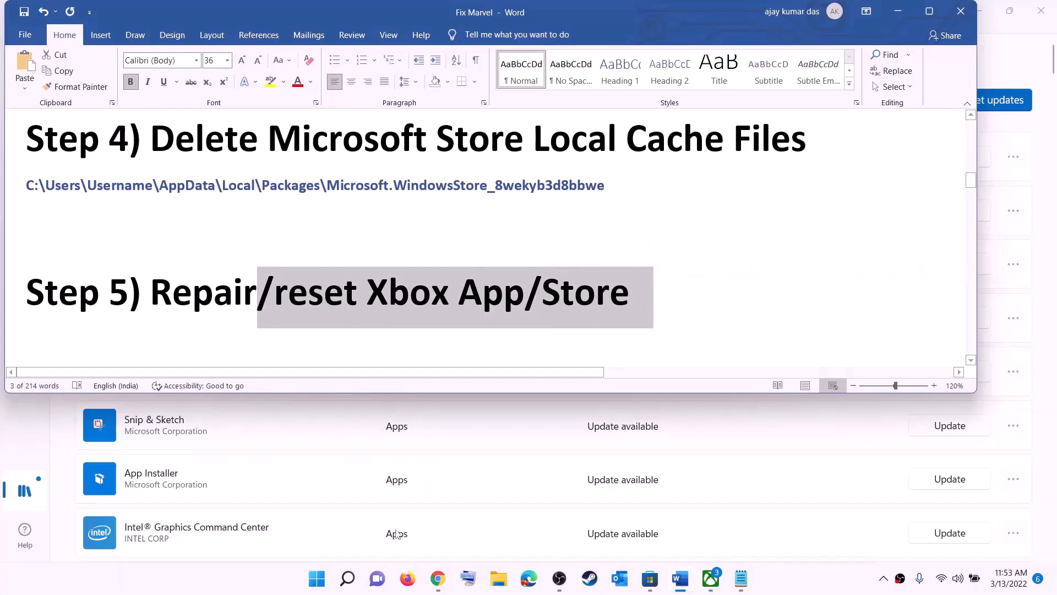
Search Windows for "xbox" and open the app settings of the Xbox app
{"action": "left_click", "coordinate": [316, 580]}
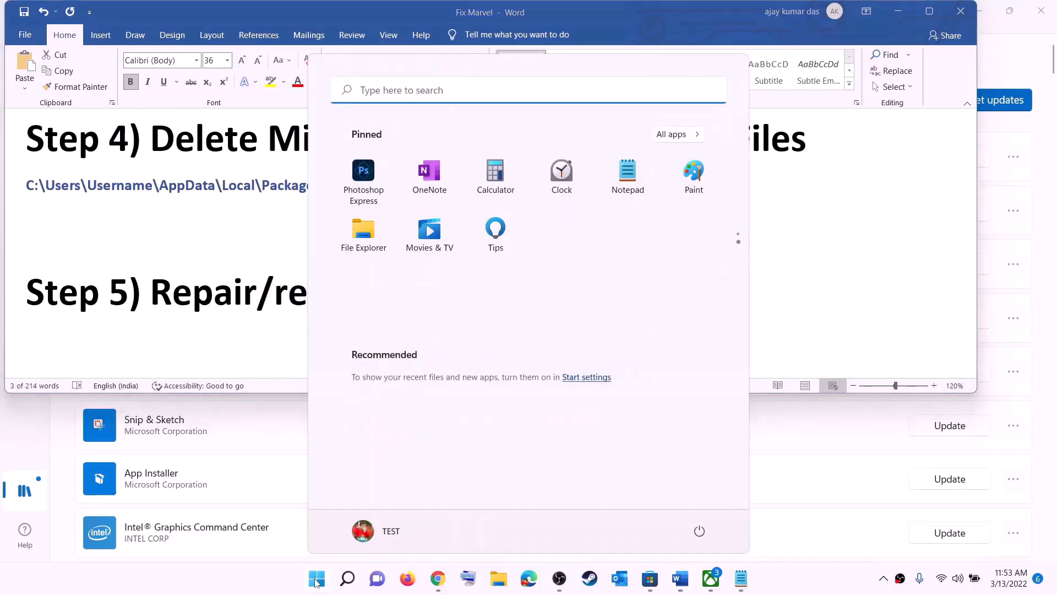
{"action": "type", "text": "xbox"}
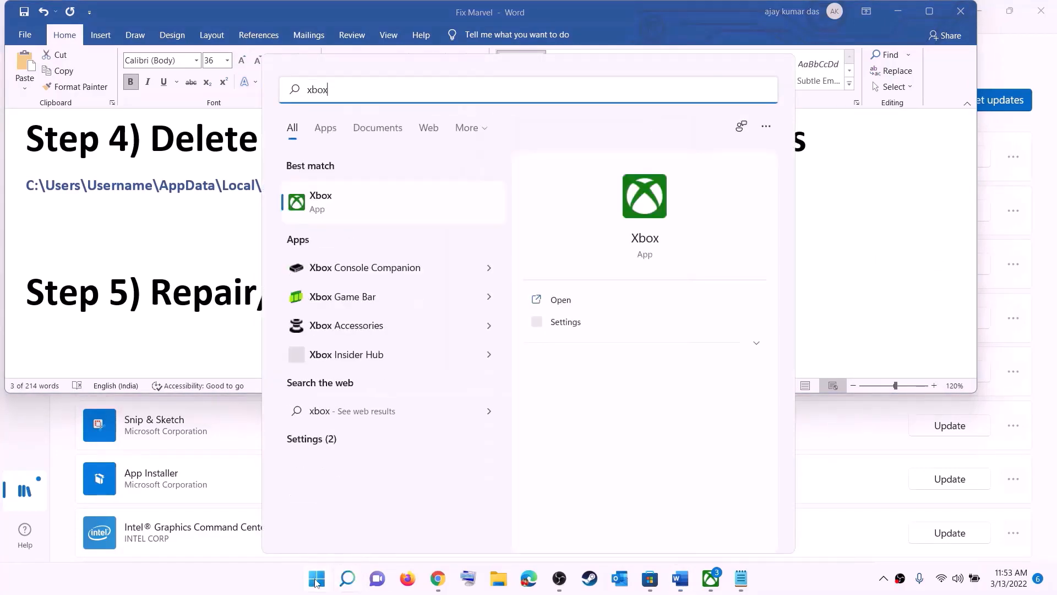
{"action": "right_click", "coordinate": [328, 202]}
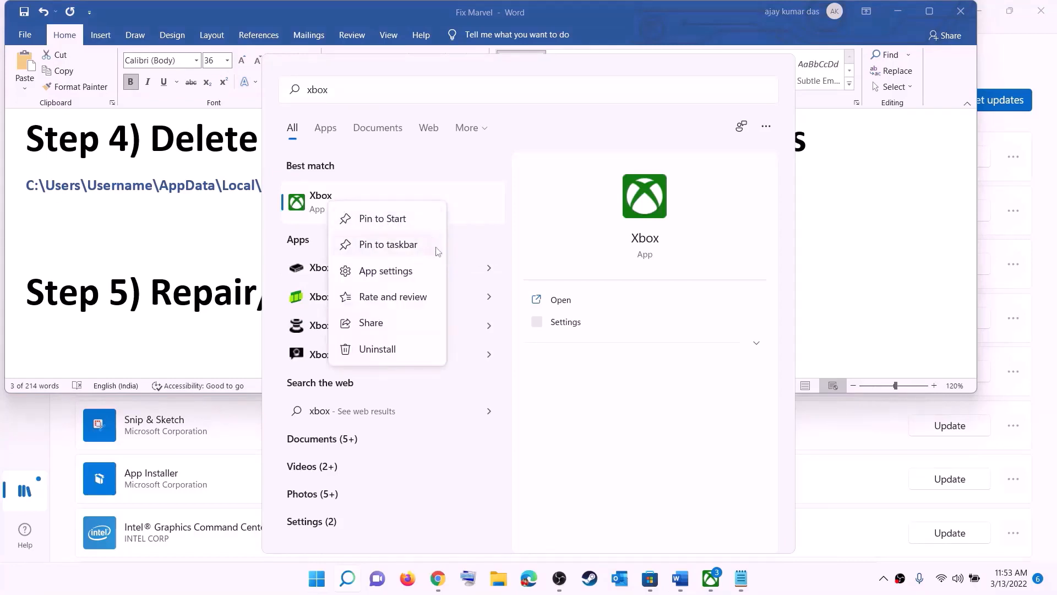
{"action": "left_click", "coordinate": [390, 273]}
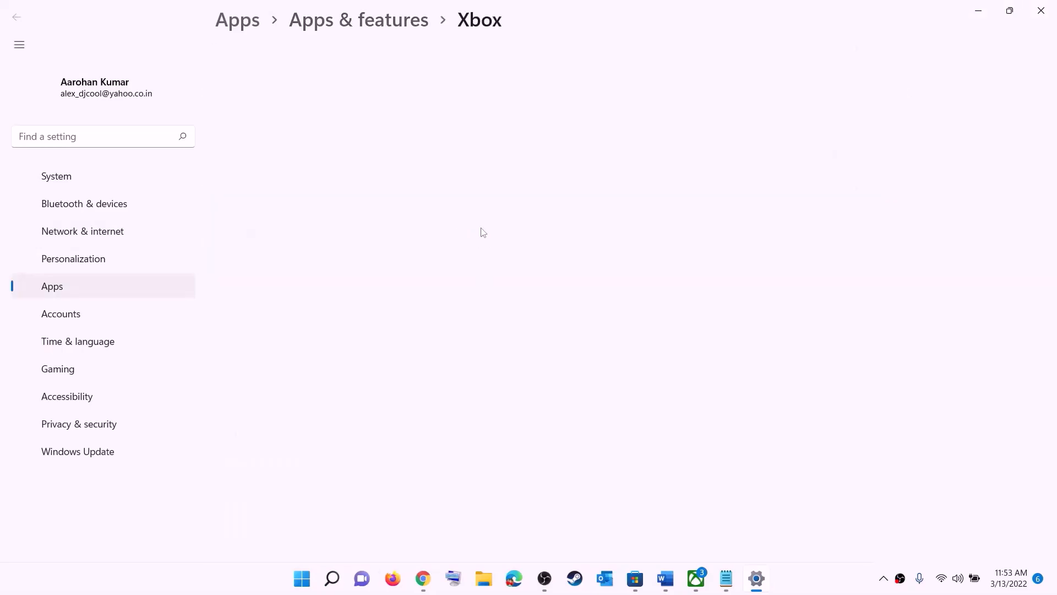
Repair the Xbox app and reset it, confirming the deletion of its data
{"action": "scroll", "coordinate": [449, 294], "scroll_direction": "down", "scroll_amount": 10}
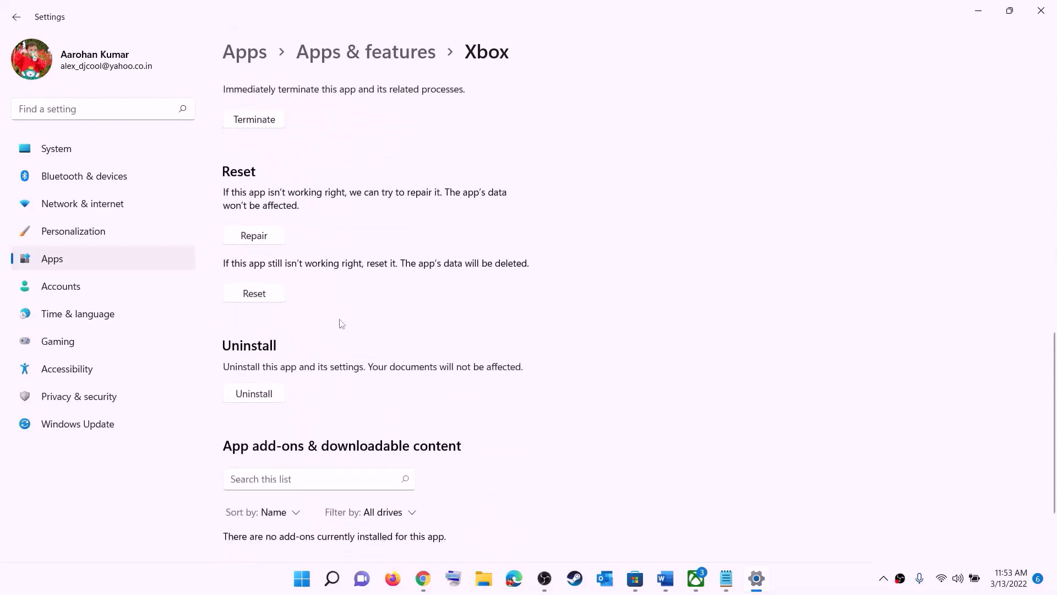
{"action": "left_click", "coordinate": [254, 237]}
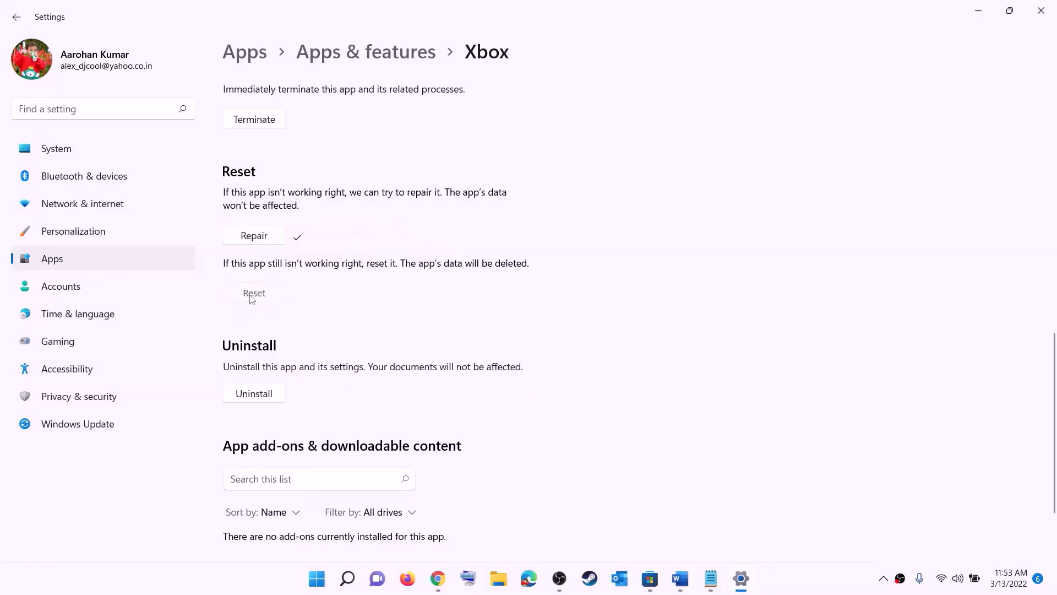
{"action": "left_click", "coordinate": [255, 294]}
{"action": "left_click", "coordinate": [316, 259]}
Search Windows for "store" and open the app settings of Microsoft Store
{"action": "left_click", "coordinate": [316, 581]}
{"action": "type", "text": "store"}
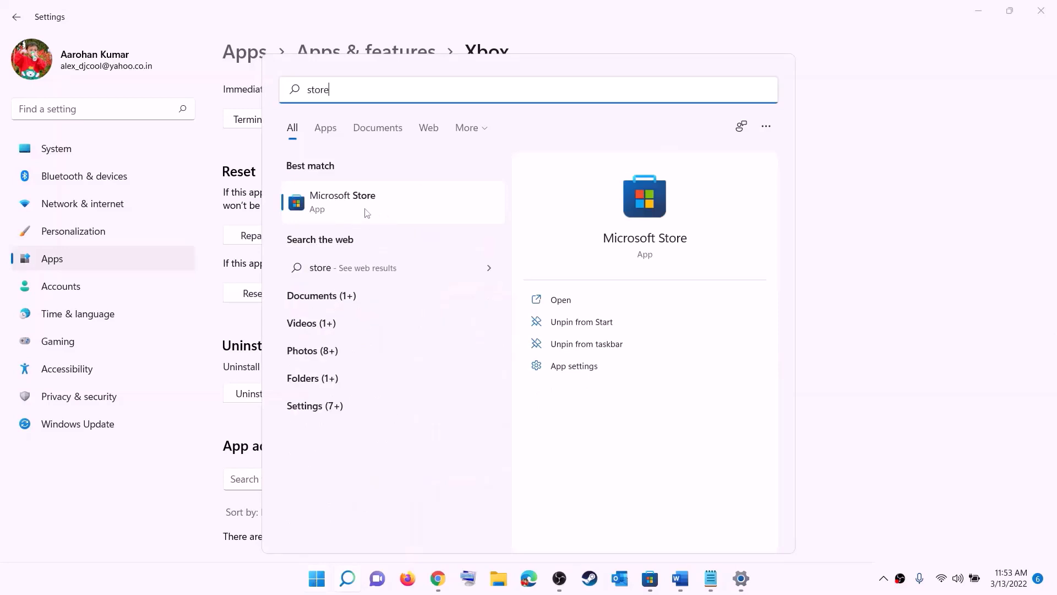
{"action": "right_click", "coordinate": [343, 212]}
{"action": "left_click", "coordinate": [410, 287]}
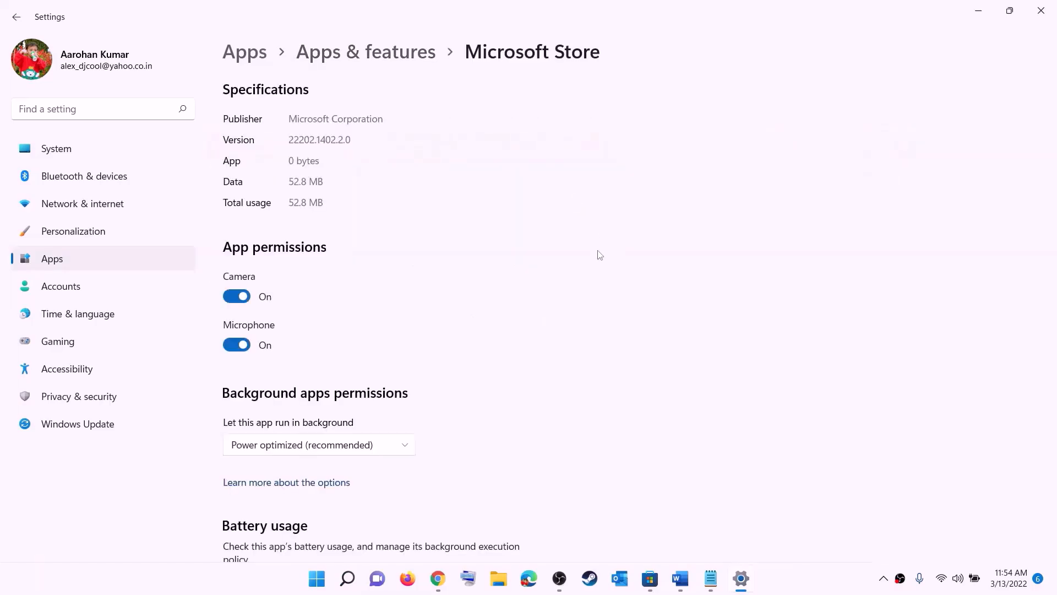
Repair the Microsoft Store app and reset it, confirming the deletion of its data
{"action": "scroll", "coordinate": [293, 419], "scroll_direction": "down", "scroll_amount": 10}
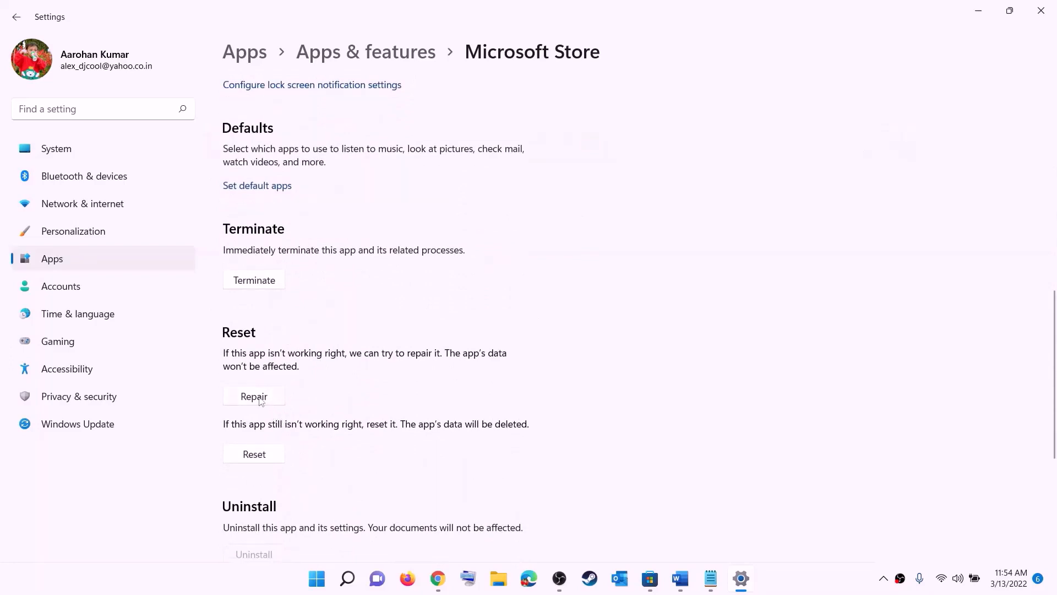
{"action": "left_click", "coordinate": [254, 396]}
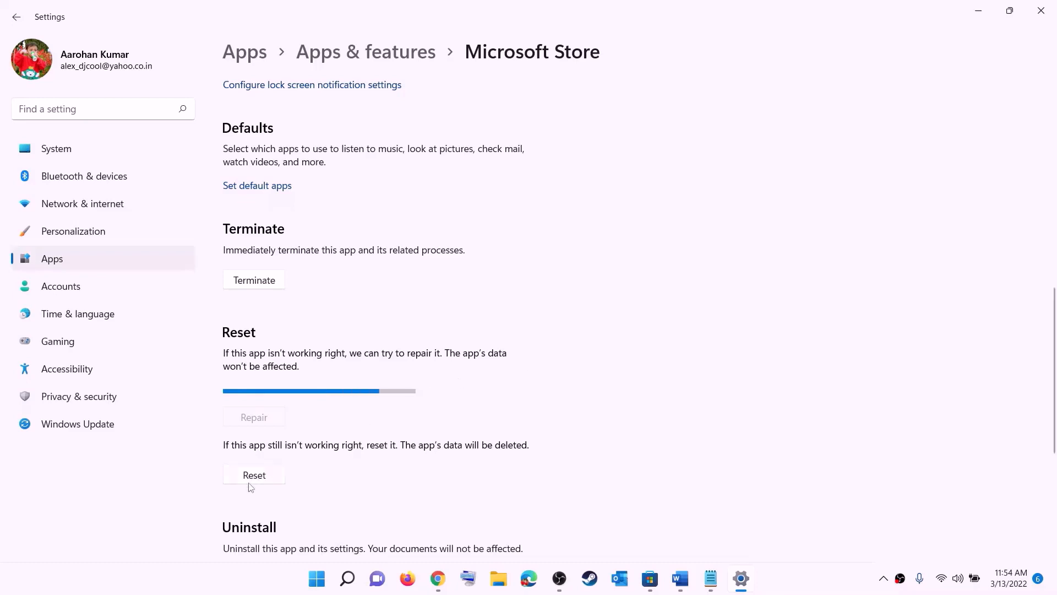
{"action": "left_click", "coordinate": [263, 479]}
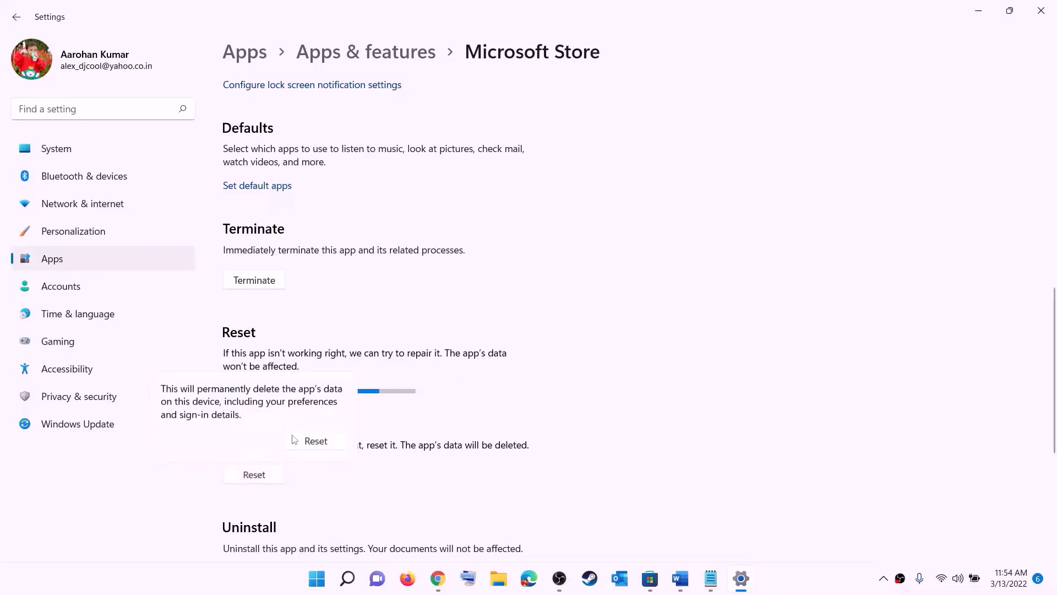
{"action": "left_click", "coordinate": [312, 441]}
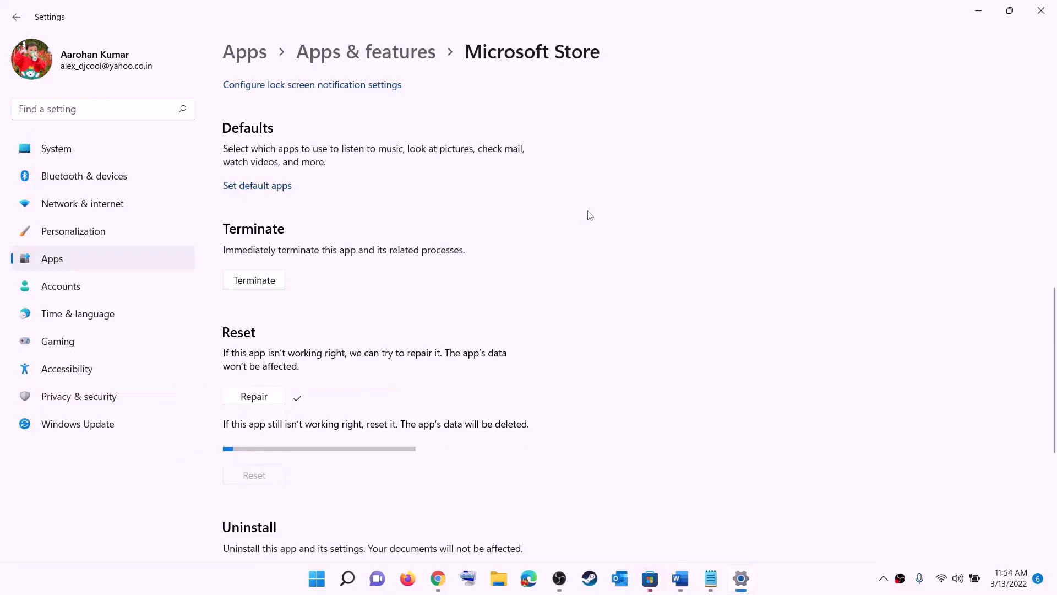
Switch to the Word document and highlight "from store library" in the Step 6 heading
{"action": "left_click", "coordinate": [681, 579]}
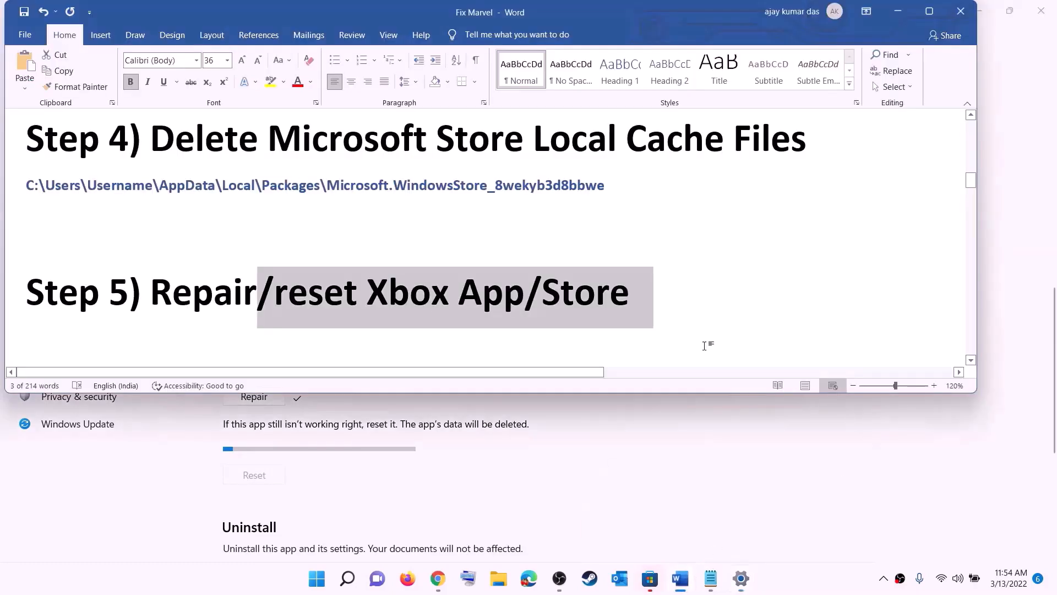
{"action": "scroll", "coordinate": [139, 304], "scroll_direction": "down", "scroll_amount": 2}
{"action": "scroll", "coordinate": [139, 304], "scroll_direction": "down", "scroll_amount": 1}
{"action": "left_click_drag", "start_coordinate": [151, 300], "coordinate": [843, 301]}
{"action": "left_click", "coordinate": [708, 297]}
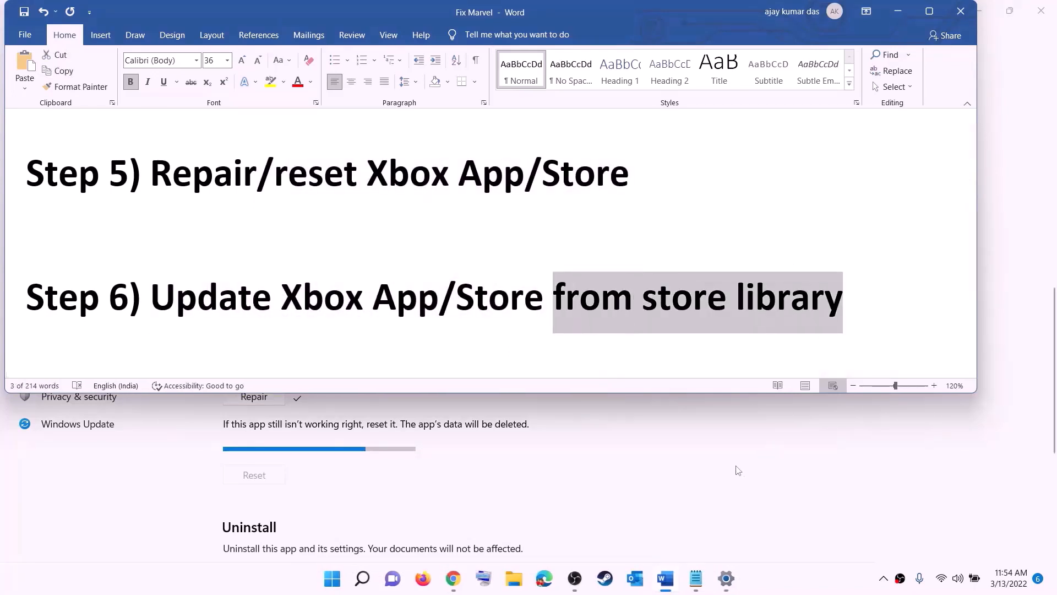
Search Windows for "store", launch Microsoft Store in a maximized window, and open its Library
{"action": "left_click", "coordinate": [332, 578]}
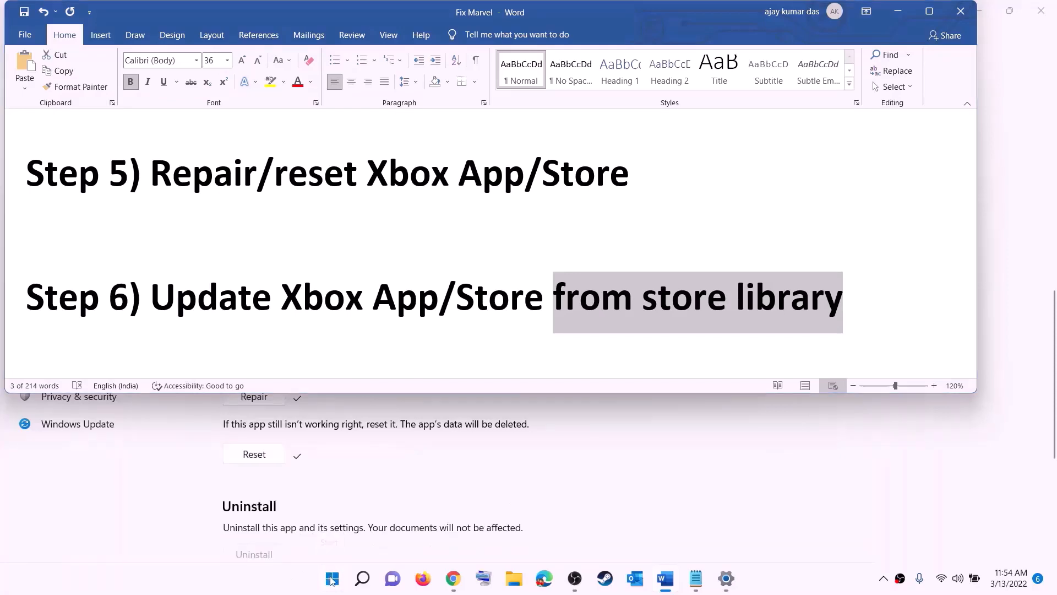
{"action": "type", "text": "store"}
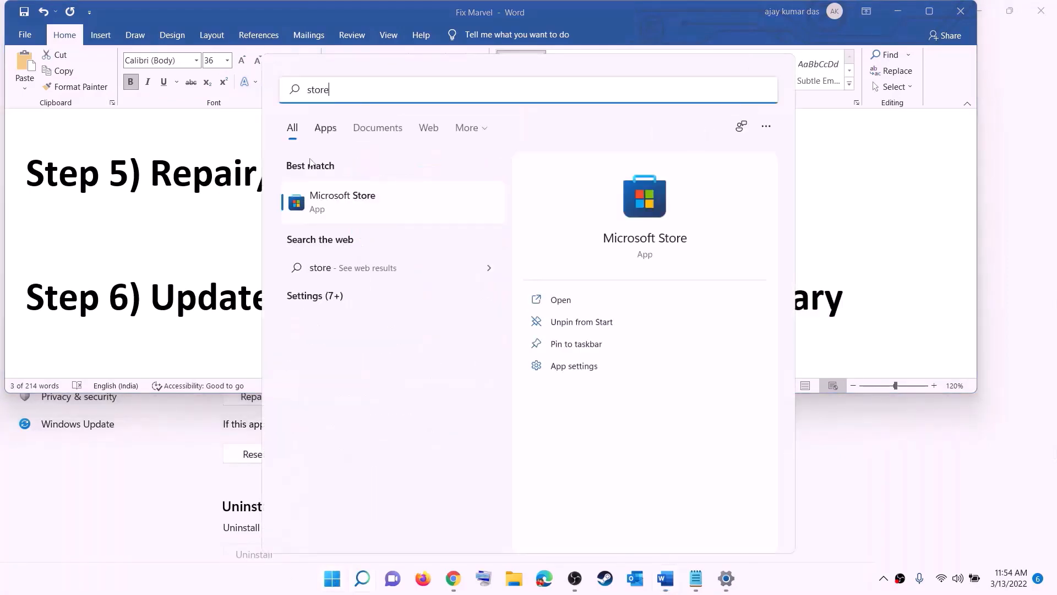
{"action": "key", "text": "Return"}
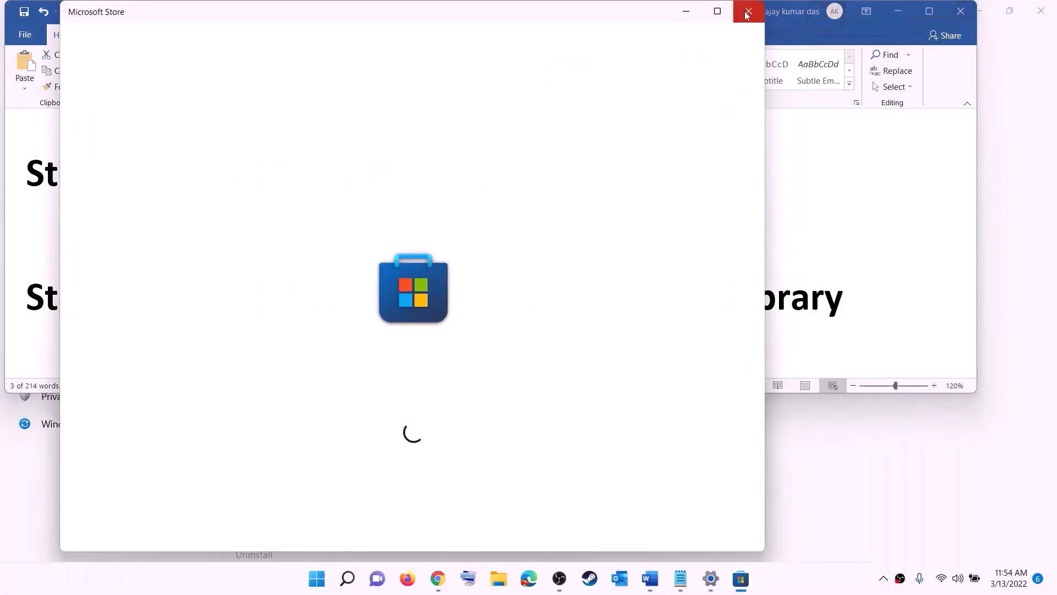
{"action": "left_click", "coordinate": [718, 12]}
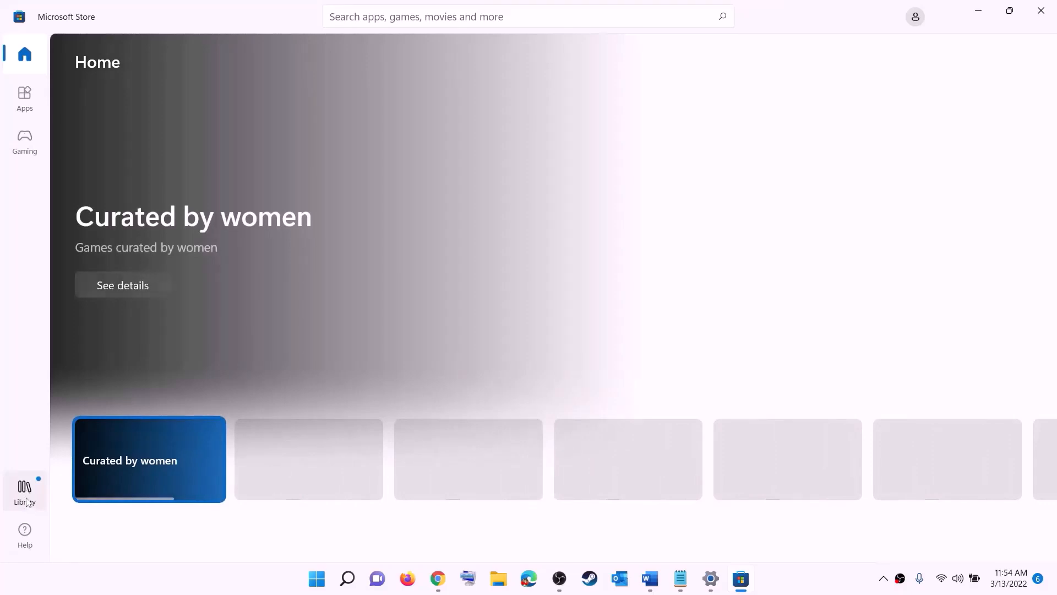
{"action": "left_click", "coordinate": [25, 494]}
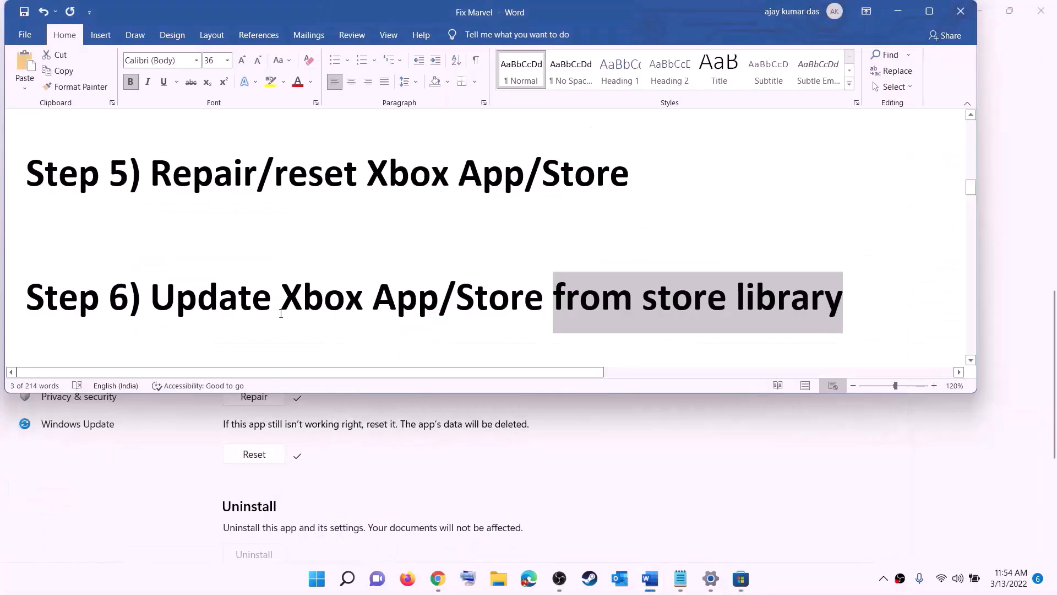
Find Step 7 in the Word document and highlight "Xbox identity provider and" in its heading
{"action": "scroll", "coordinate": [281, 314], "scroll_direction": "down", "scroll_amount": 3}
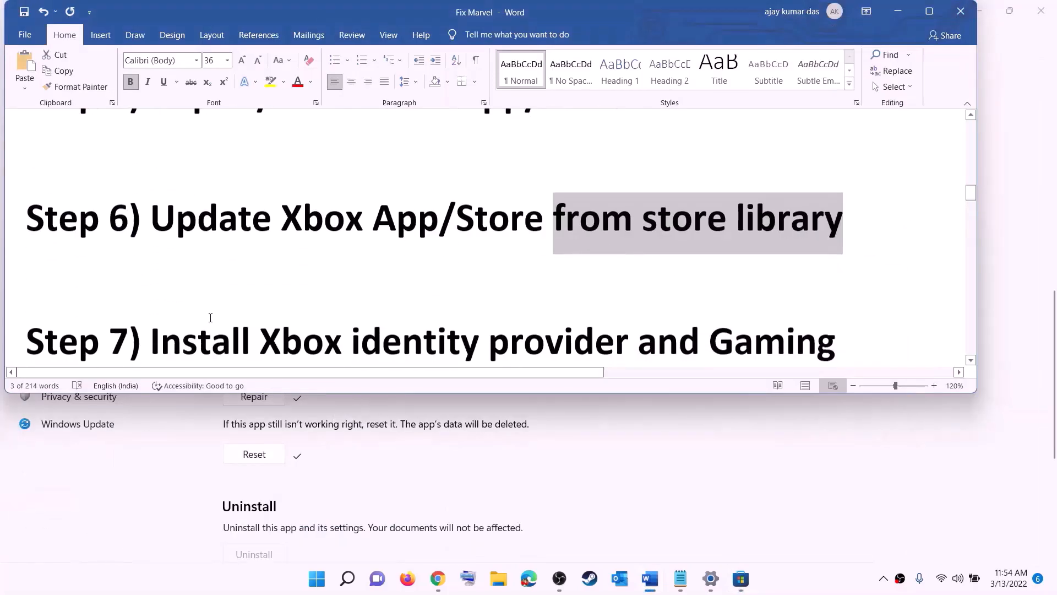
{"action": "left_click_drag", "start_coordinate": [260, 262], "coordinate": [708, 262]}
{"action": "scroll", "coordinate": [200, 296], "scroll_direction": "down", "scroll_amount": 1}
{"action": "scroll", "coordinate": [201, 296], "scroll_direction": "down", "scroll_amount": 3}
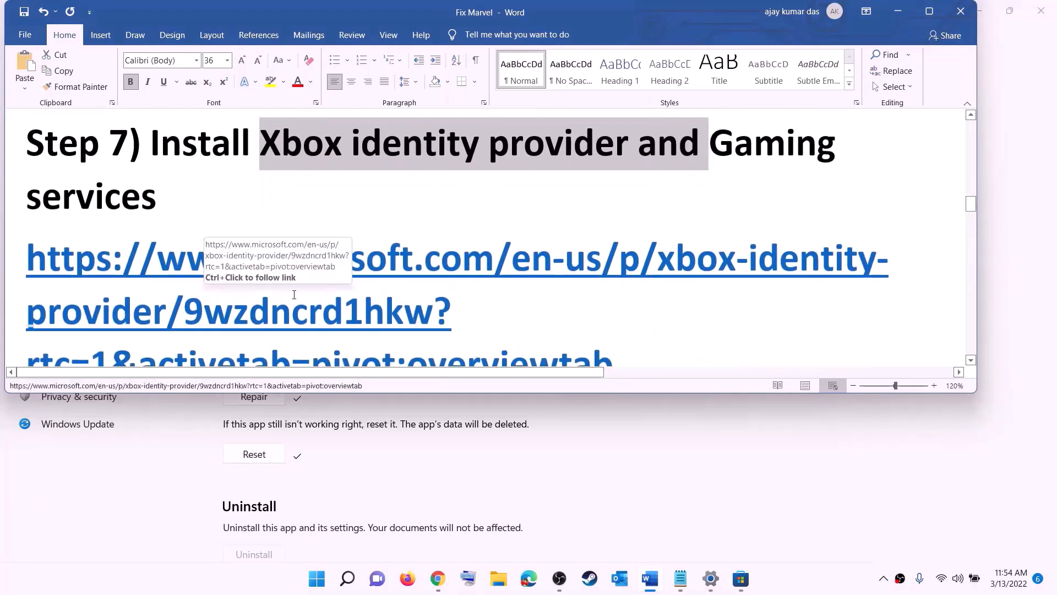
Copy the Xbox Identity Provider link from the Word document and switch to its page in Chrome
{"action": "left_click_drag", "start_coordinate": [613, 285], "coordinate": [15, 196]}
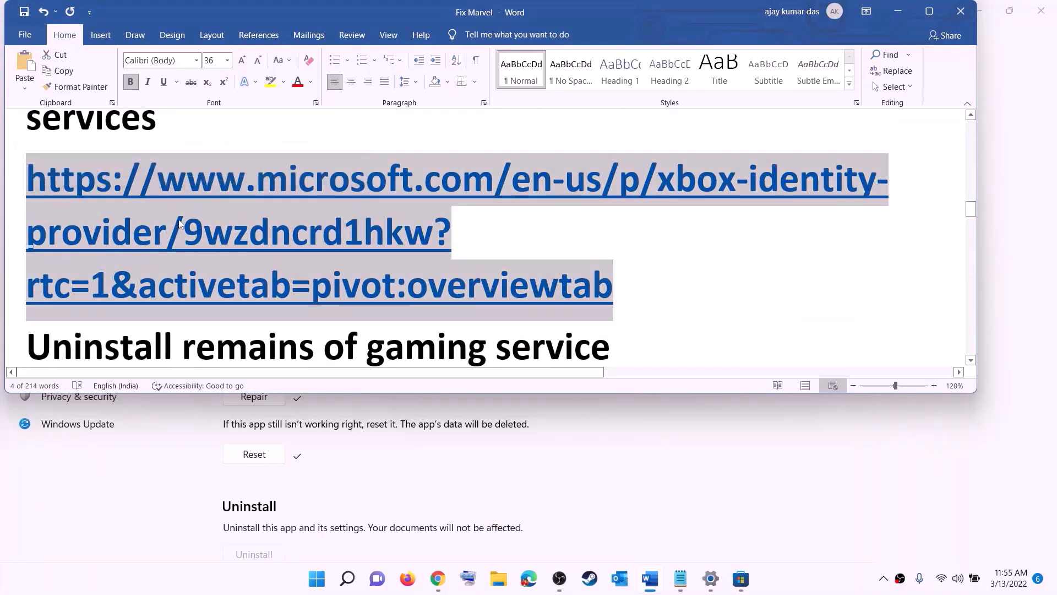
{"action": "right_click", "coordinate": [179, 218]}
{"action": "left_click", "coordinate": [218, 245]}
{"action": "left_click", "coordinate": [438, 579]}
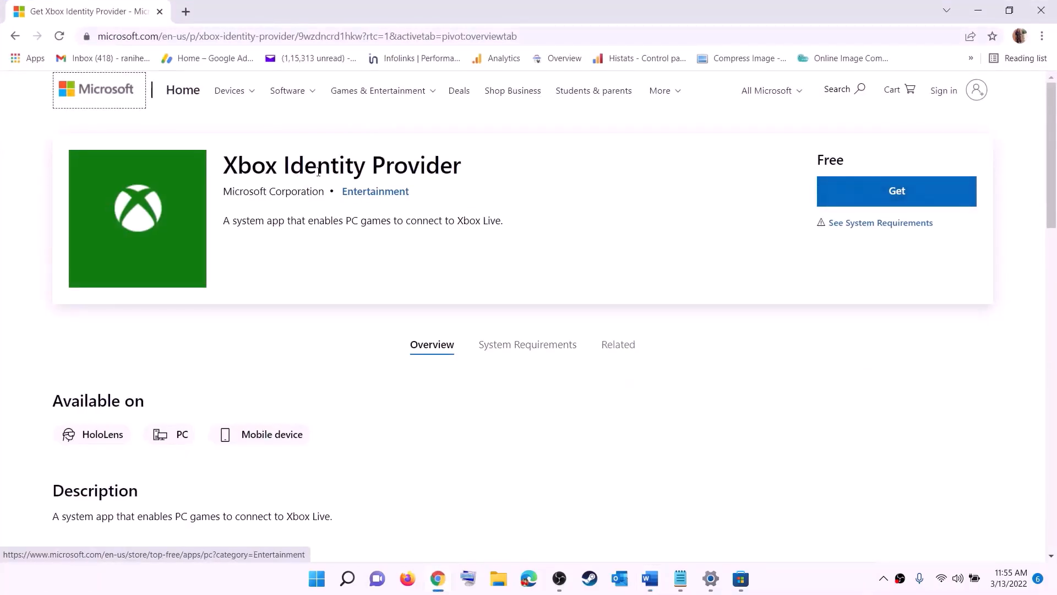
Get Xbox Identity Provider from its web page, allowing Microsoft Store to open, and check its Store page
{"action": "left_click", "coordinate": [892, 196]}
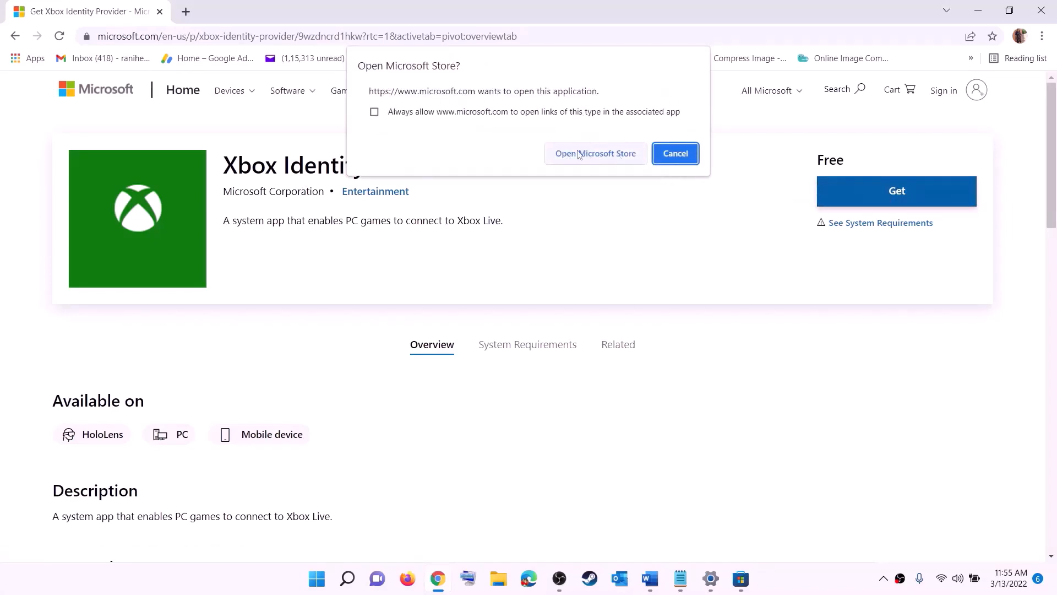
{"action": "left_click", "coordinate": [591, 159]}
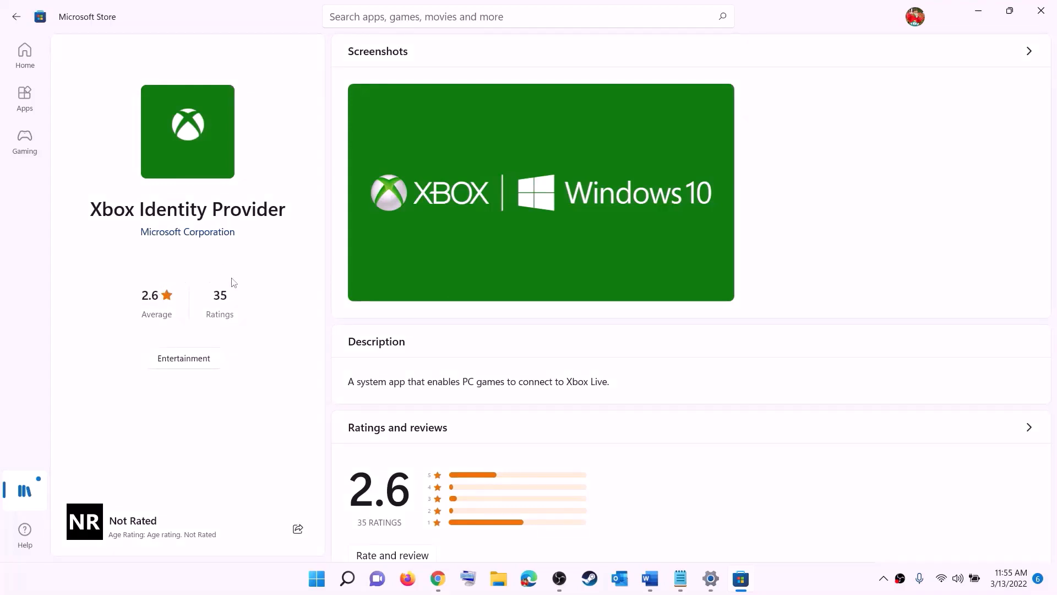
{"action": "left_click_drag", "start_coordinate": [96, 212], "coordinate": [285, 204]}
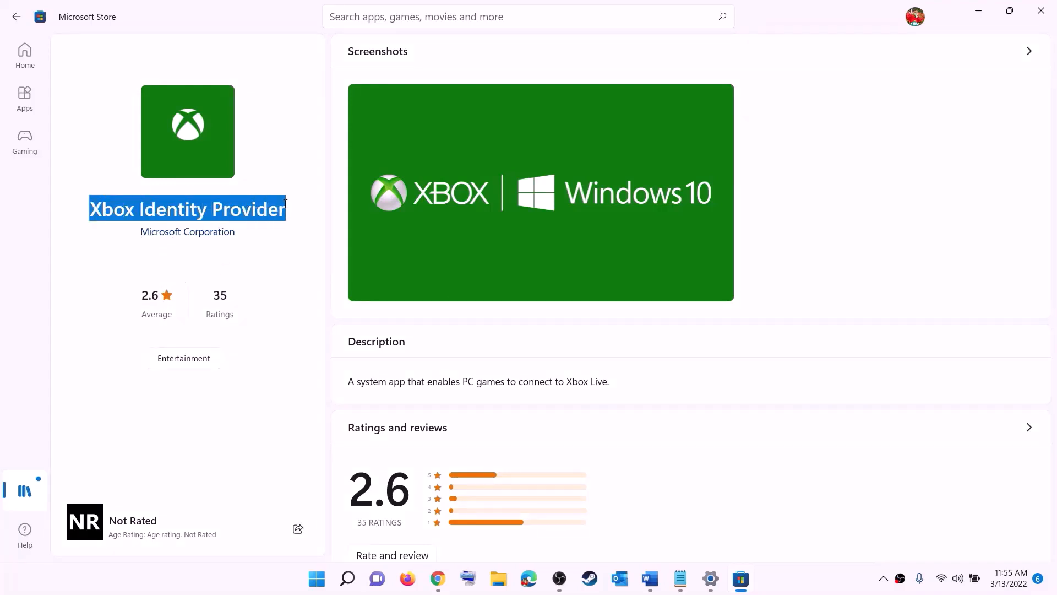
{"action": "left_click", "coordinate": [179, 279]}
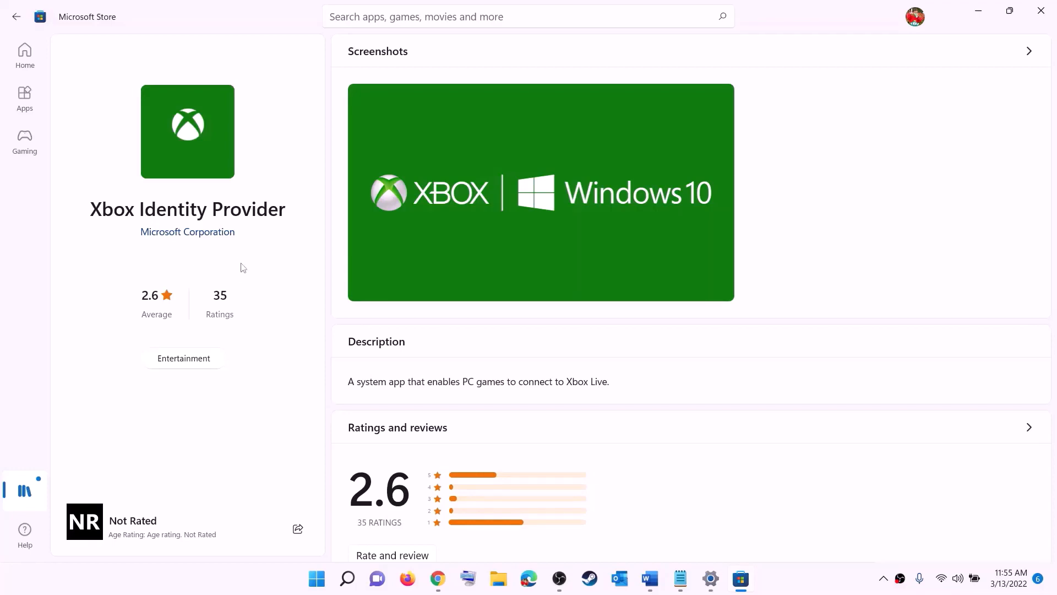
Find "Uninstall remains of gaming service" in the Word document and copy its get-appxpackage Microsoft.GamingServices removal command
{"action": "key", "text": "alt+Tab"}
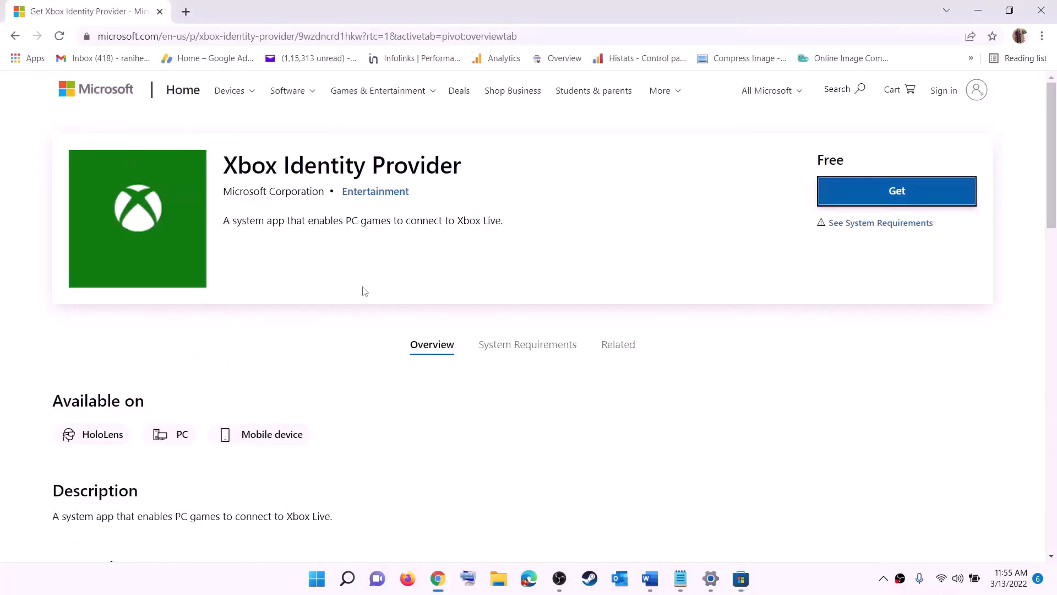
{"action": "left_click", "coordinate": [650, 579]}
{"action": "scroll", "coordinate": [423, 269], "scroll_direction": "down", "scroll_amount": 4}
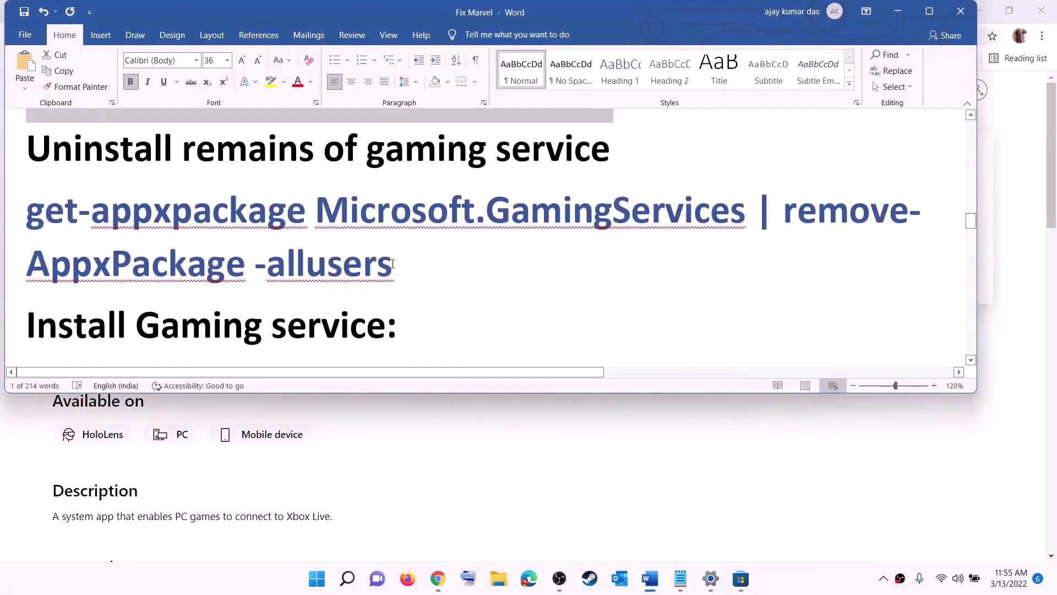
{"action": "triple_click", "coordinate": [393, 264]}
{"action": "right_click", "coordinate": [115, 233]}
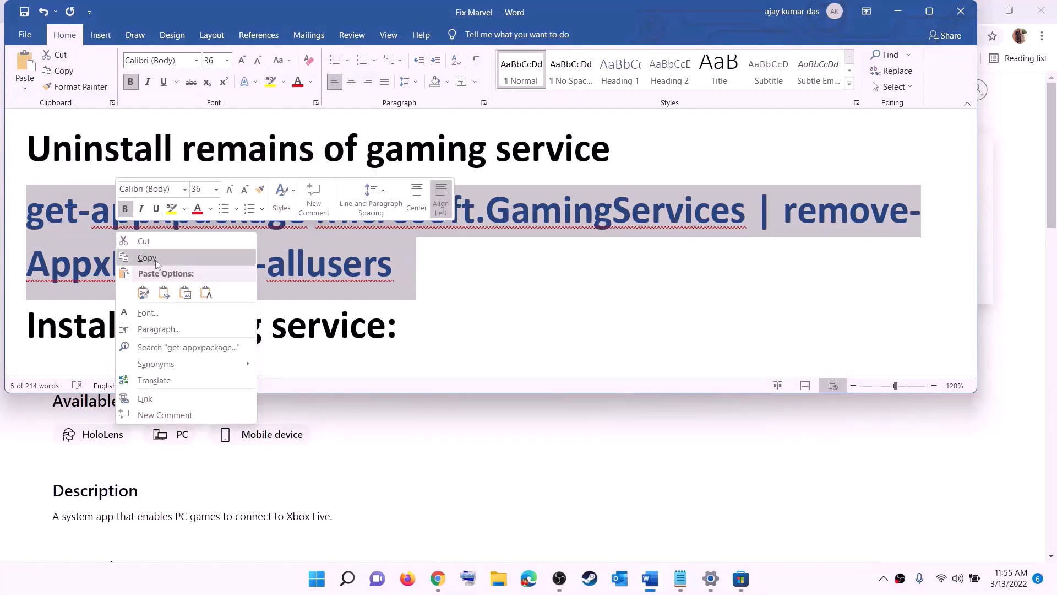
{"action": "left_click", "coordinate": [156, 261]}
Launch Windows PowerShell as administrator, allowing it to make changes, and run "get-appxpackage Microsoft.GamingServices | remove-AppxPackage -allusers"
{"action": "left_click", "coordinate": [318, 579]}
{"action": "type", "text": "po"}
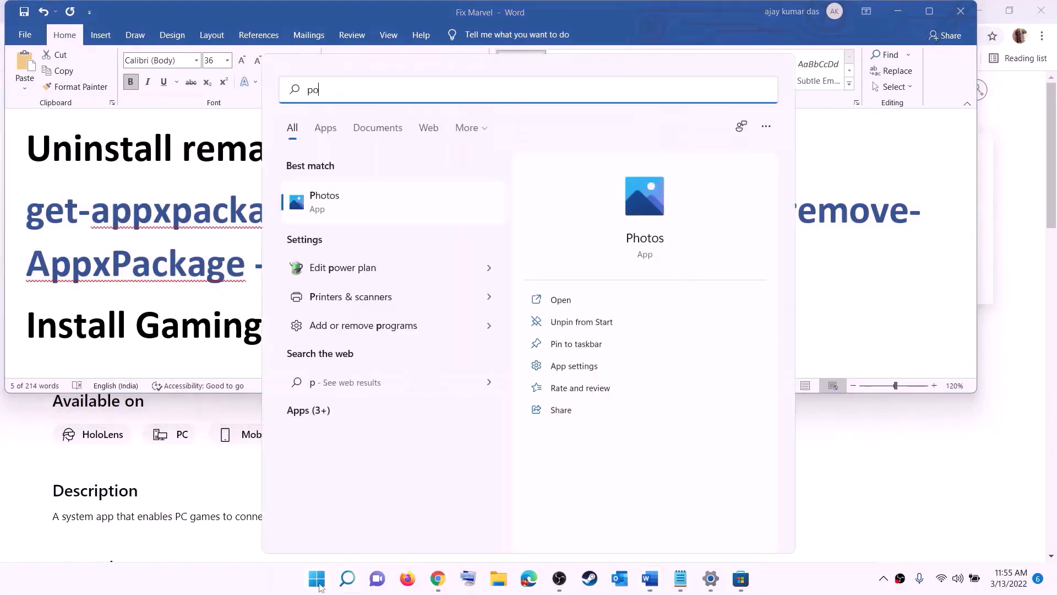
{"action": "type", "text": "wershe"}
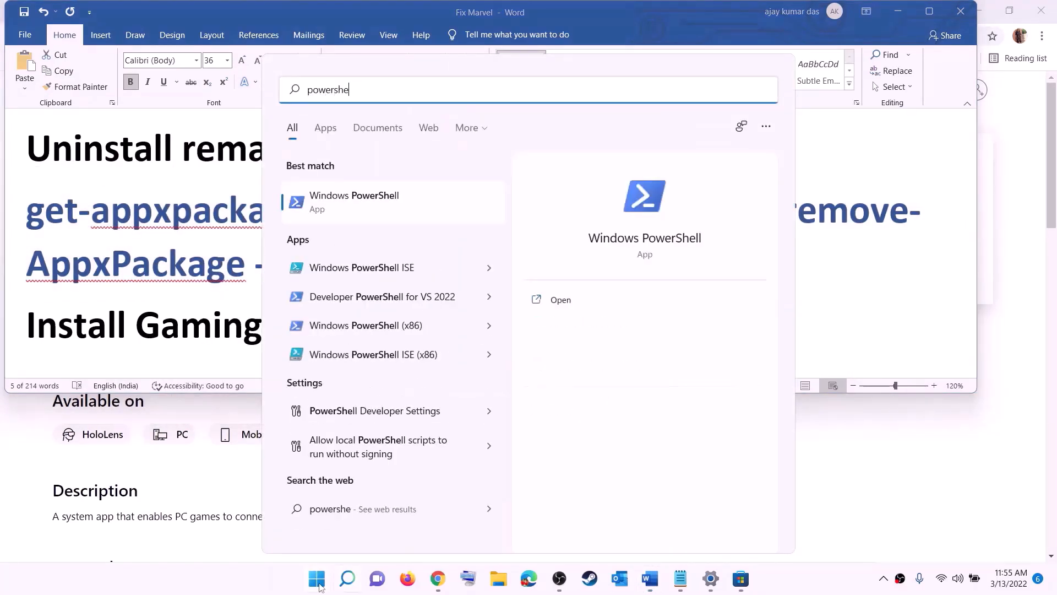
{"action": "type", "text": "ll"}
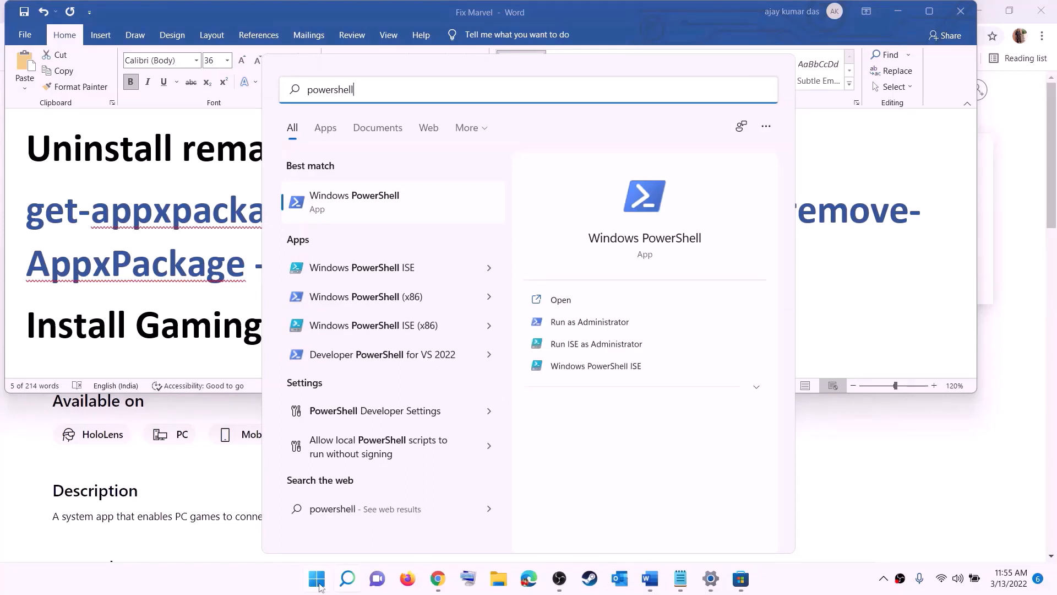
{"action": "right_click", "coordinate": [364, 211]}
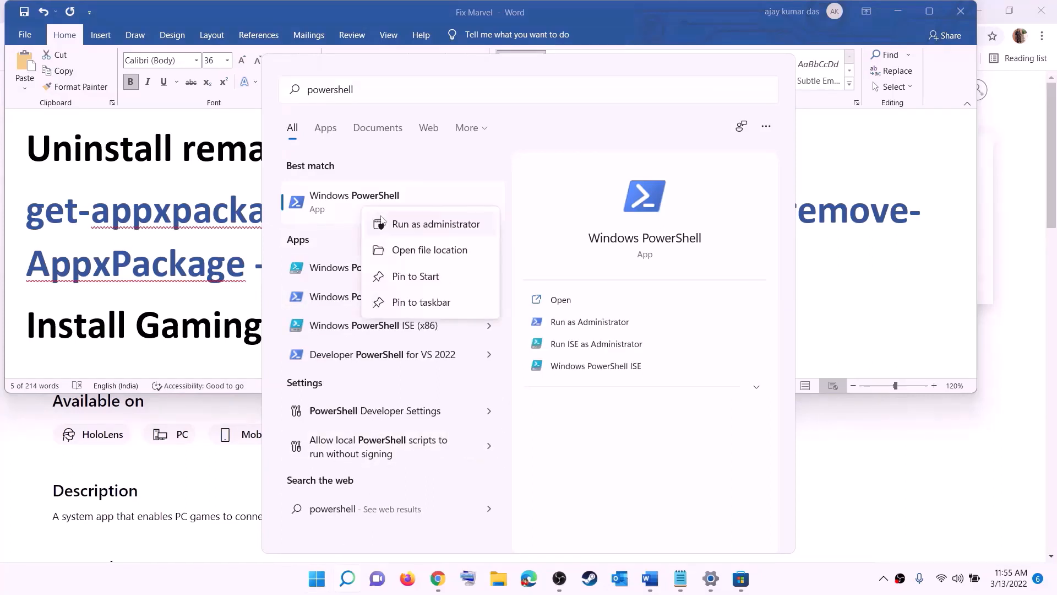
{"action": "left_click", "coordinate": [443, 230]}
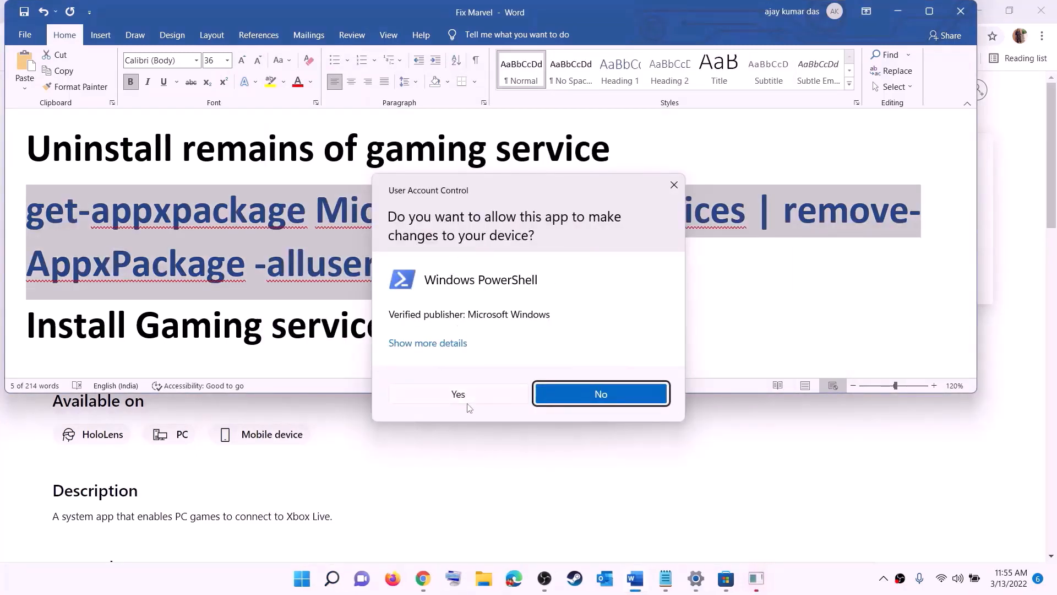
{"action": "left_click", "coordinate": [461, 396]}
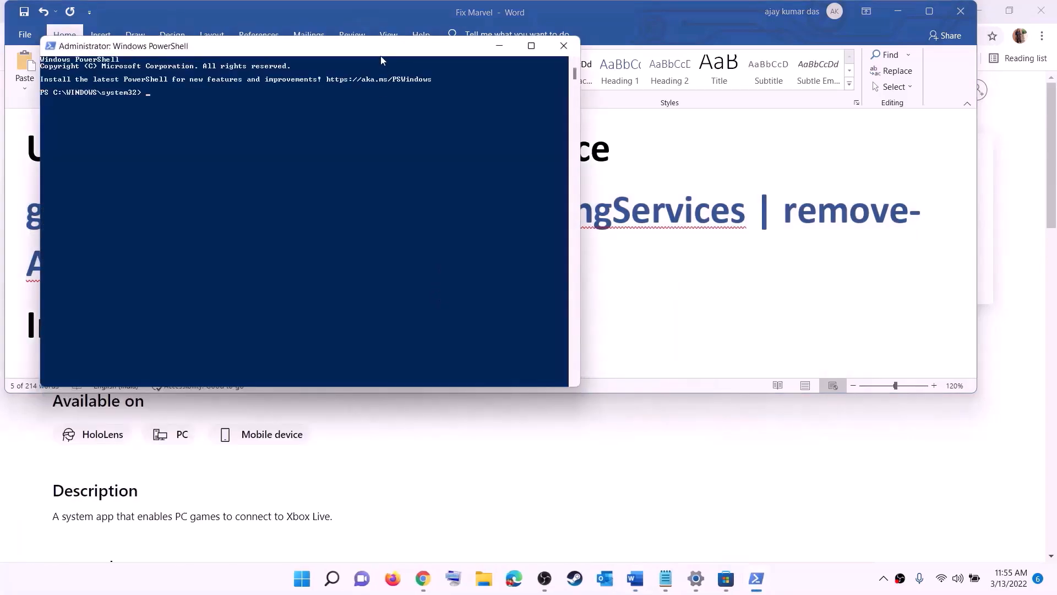
{"action": "key", "text": "ctrl+v"}
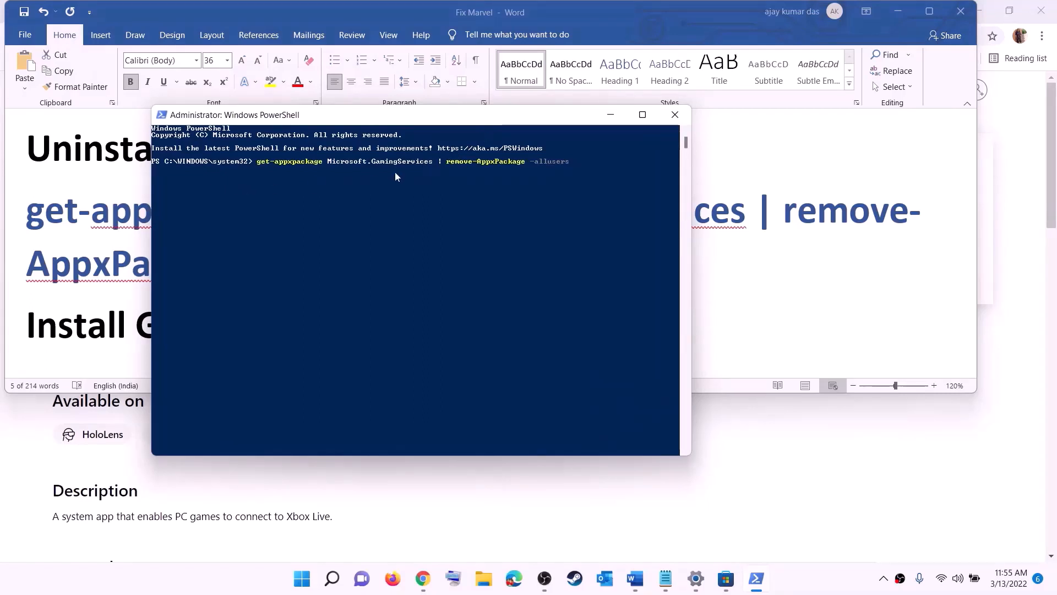
Copy the "start ms-windows-store://pdp/?productid=9MWPM2CQNLHN" command under "Install Gaming service" in the Word document
{"action": "left_click", "coordinate": [148, 207]}
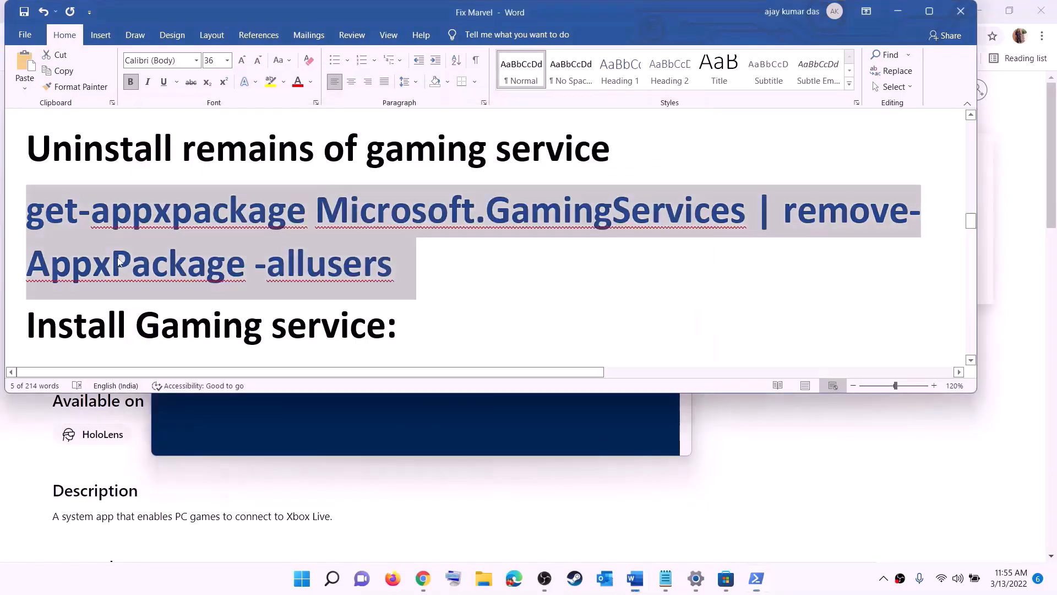
{"action": "scroll", "coordinate": [486, 281], "scroll_direction": "down", "scroll_amount": 4}
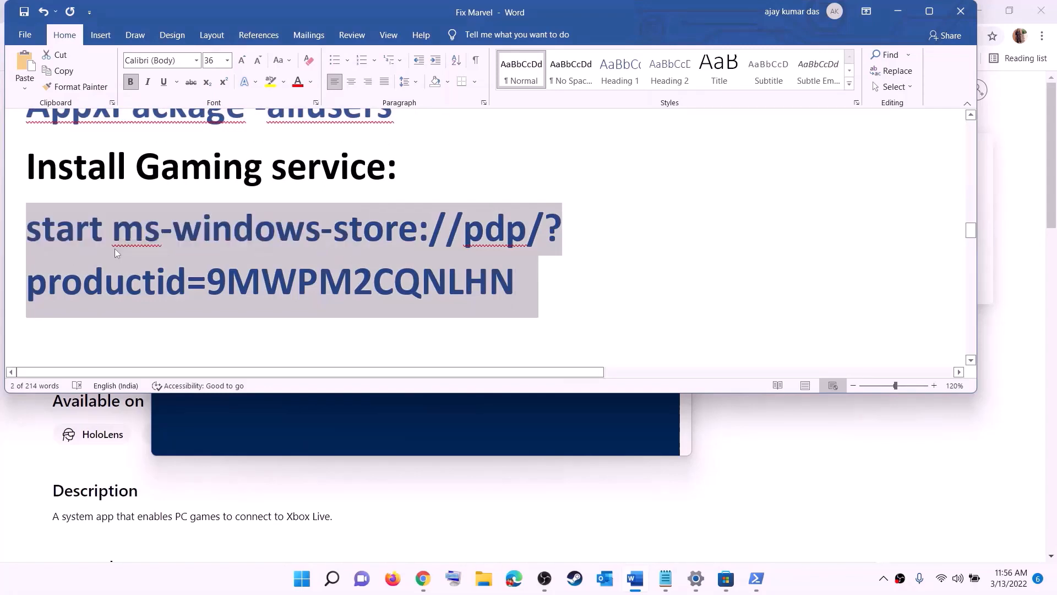
{"action": "right_click", "coordinate": [114, 248]}
{"action": "left_click", "coordinate": [144, 274]}
Run the copied Store command in PowerShell and install Gaming Services from its Store page, allowing the device changes
{"action": "key", "text": "alt+Tab"}
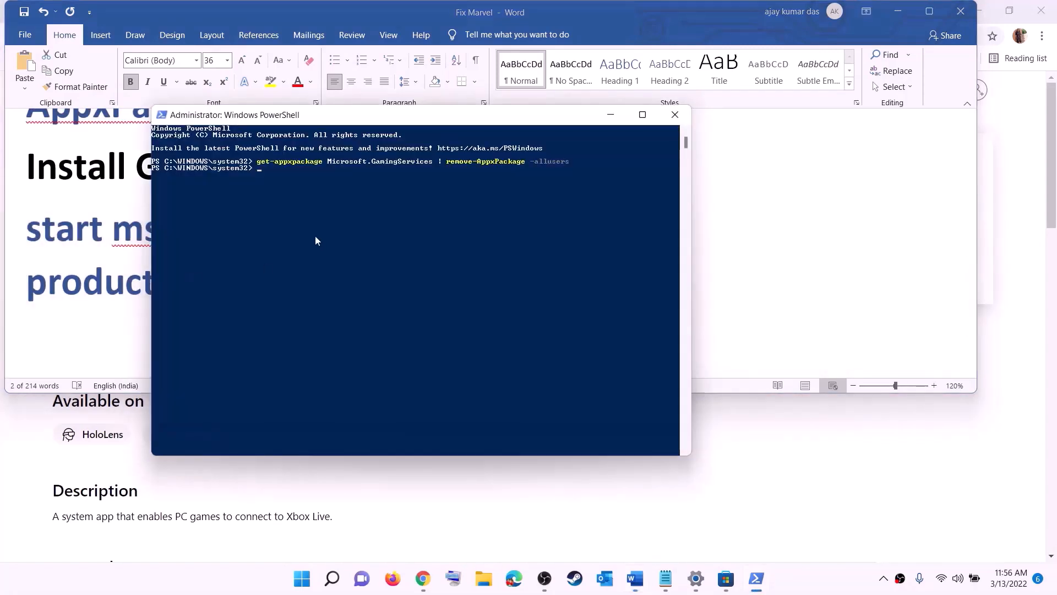
{"action": "right_click", "coordinate": [315, 236]}
{"action": "key", "text": "Return"}
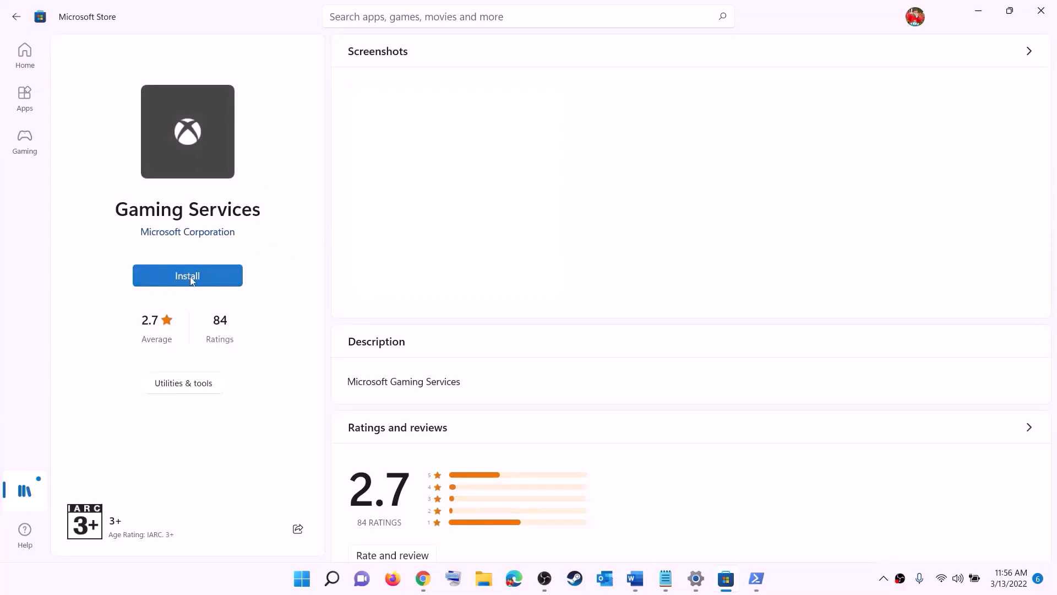
{"action": "left_click", "coordinate": [174, 279]}
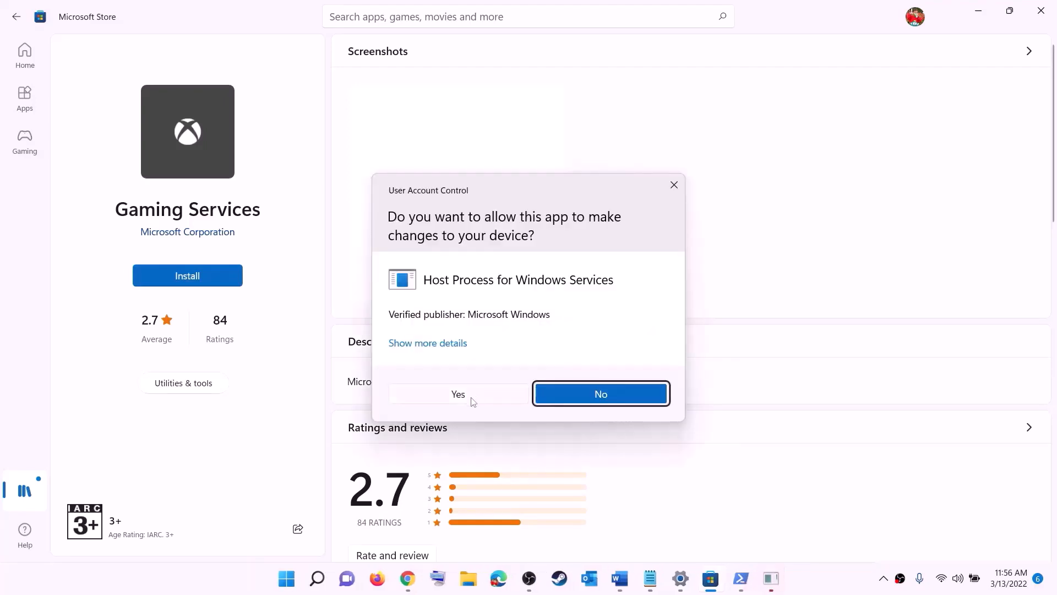
{"action": "left_click", "coordinate": [470, 399]}
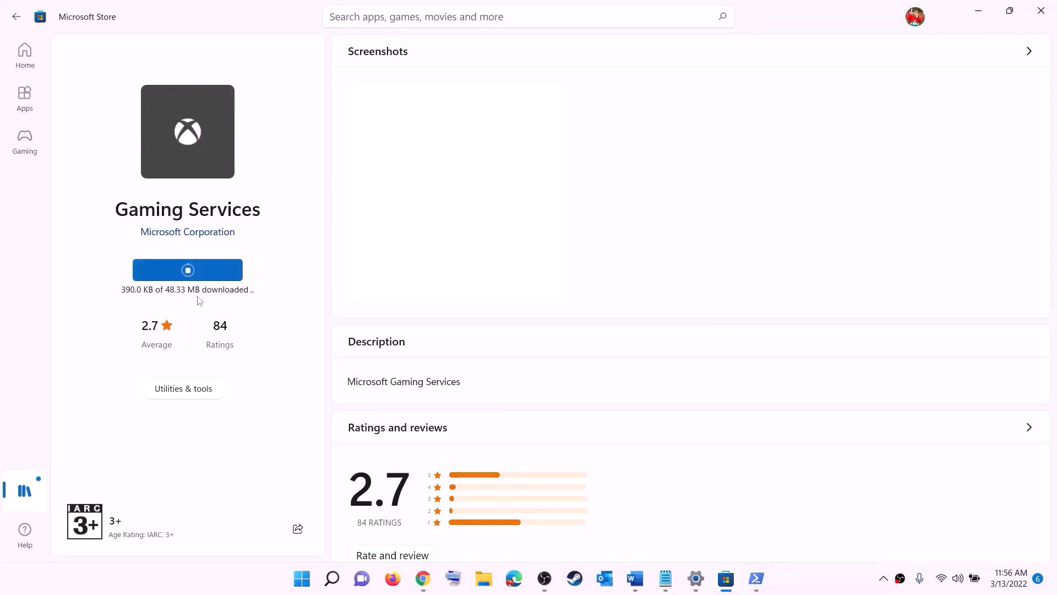
Check the list of required services in the Word document, then search Windows for "servic" and open Services
{"action": "left_click", "coordinate": [635, 578]}
{"action": "scroll", "coordinate": [347, 284], "scroll_direction": "down", "scroll_amount": 5}
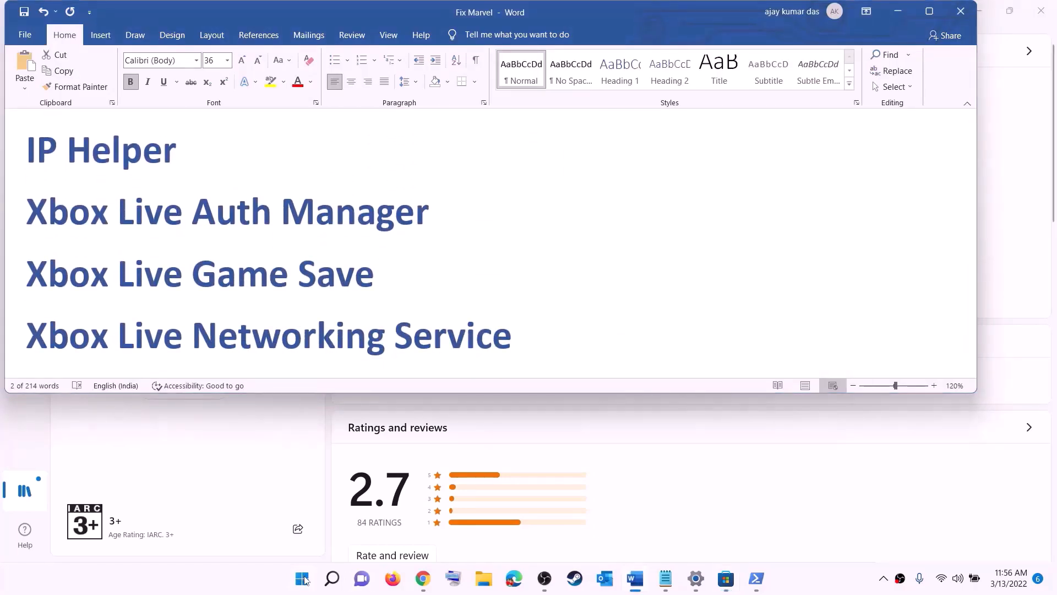
{"action": "left_click", "coordinate": [304, 580]}
{"action": "type", "text": "serv"}
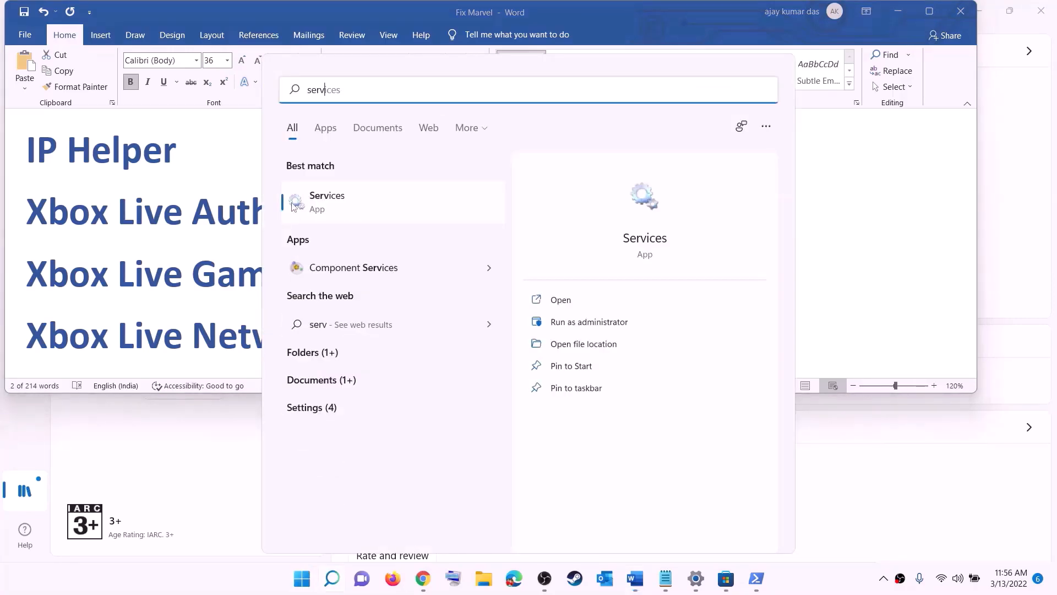
{"action": "type", "text": "ic"}
{"action": "left_click", "coordinate": [295, 207]}
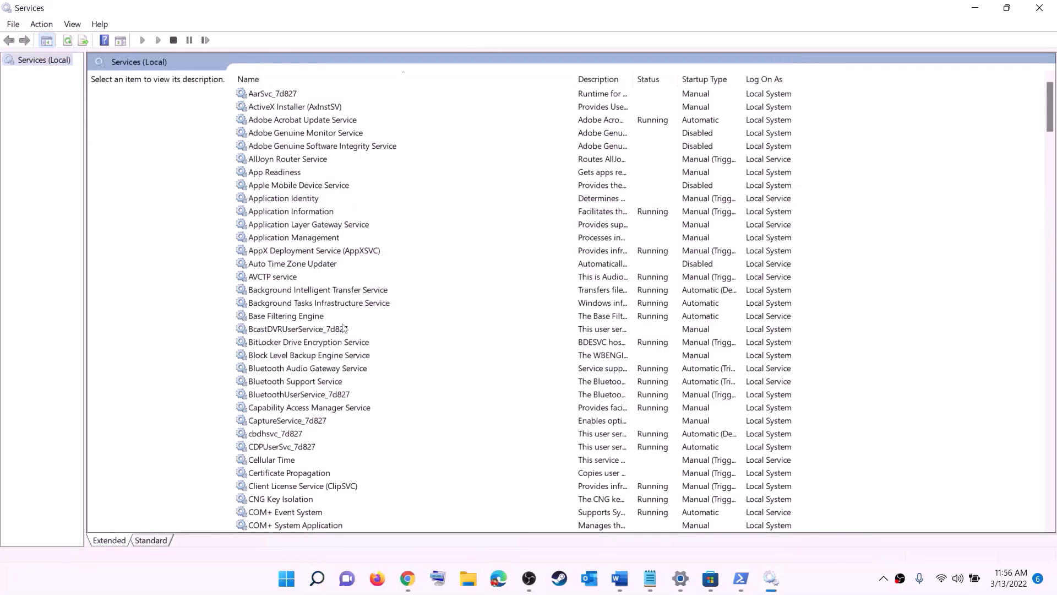
Find the IP Helper service and set its startup type to Automatic
{"action": "left_click", "coordinate": [305, 329]}
{"action": "key", "text": "i"}
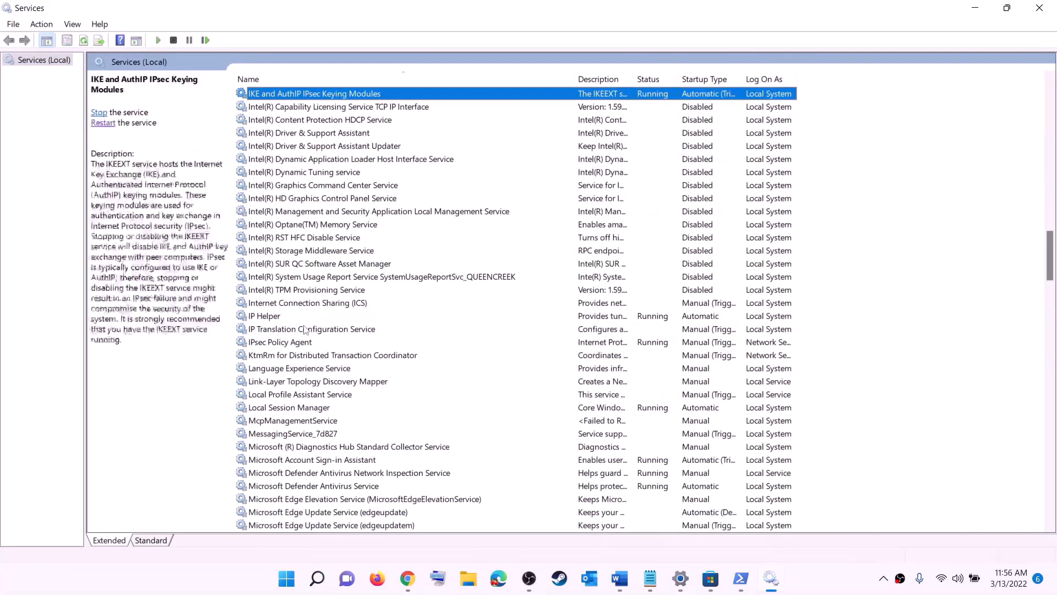
{"action": "left_click", "coordinate": [276, 317]}
{"action": "double_click", "coordinate": [318, 320]}
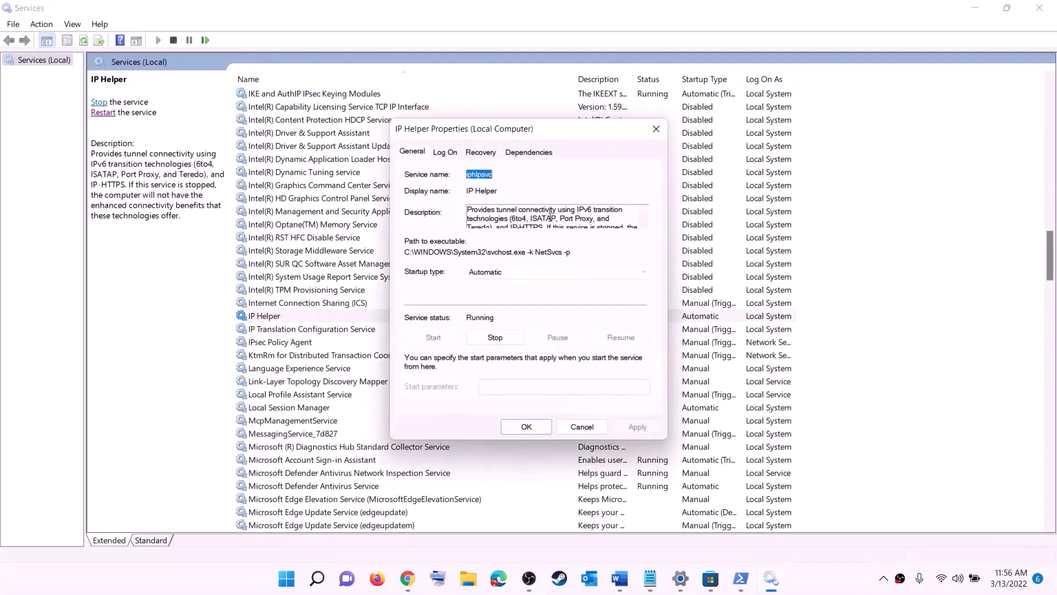
{"action": "left_click", "coordinate": [556, 271]}
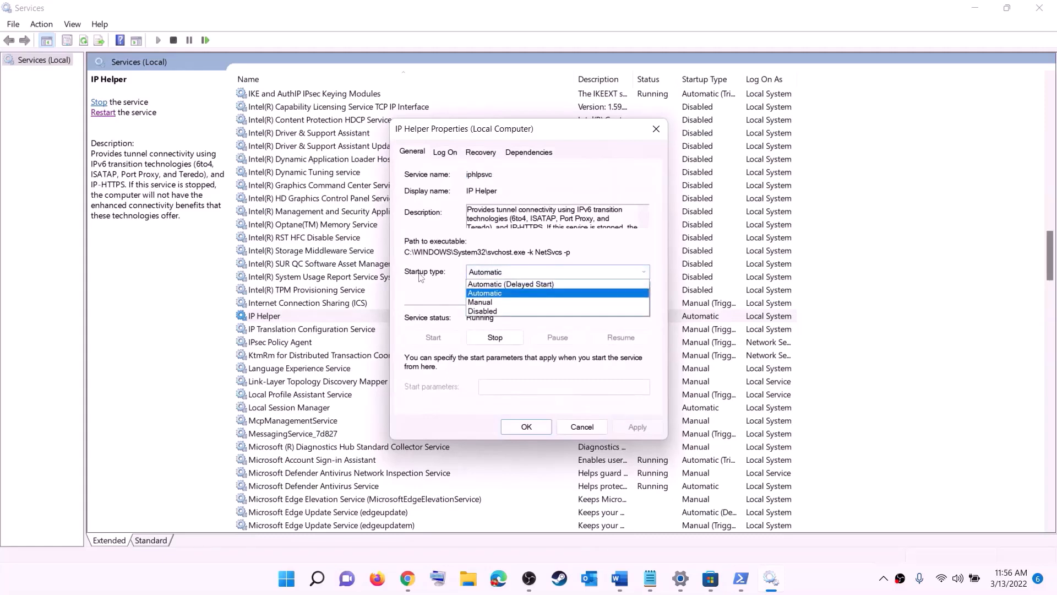
{"action": "left_click", "coordinate": [490, 293]}
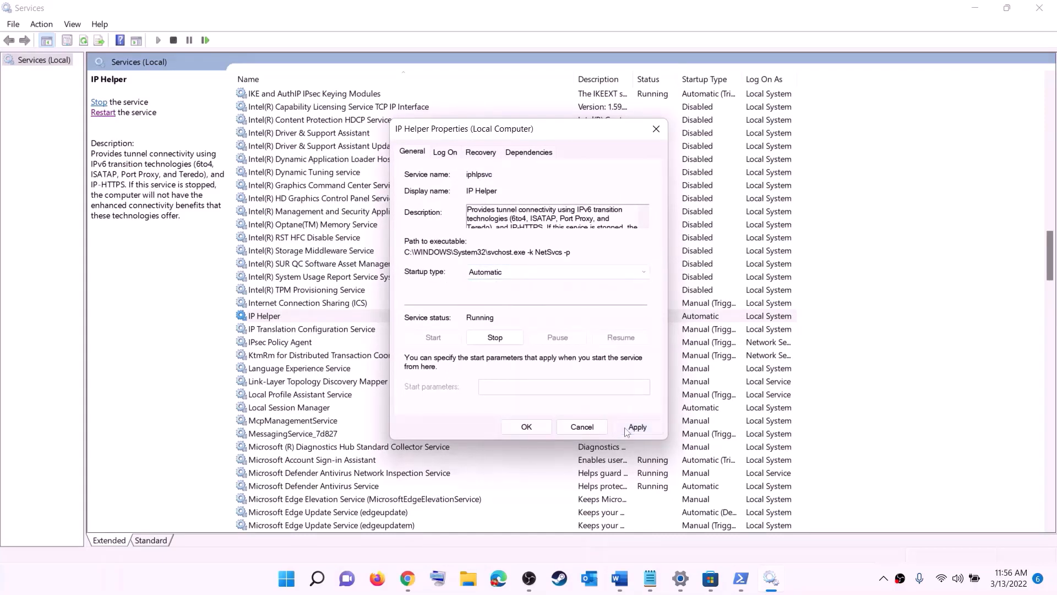
{"action": "left_click", "coordinate": [637, 426]}
{"action": "left_click", "coordinate": [543, 428]}
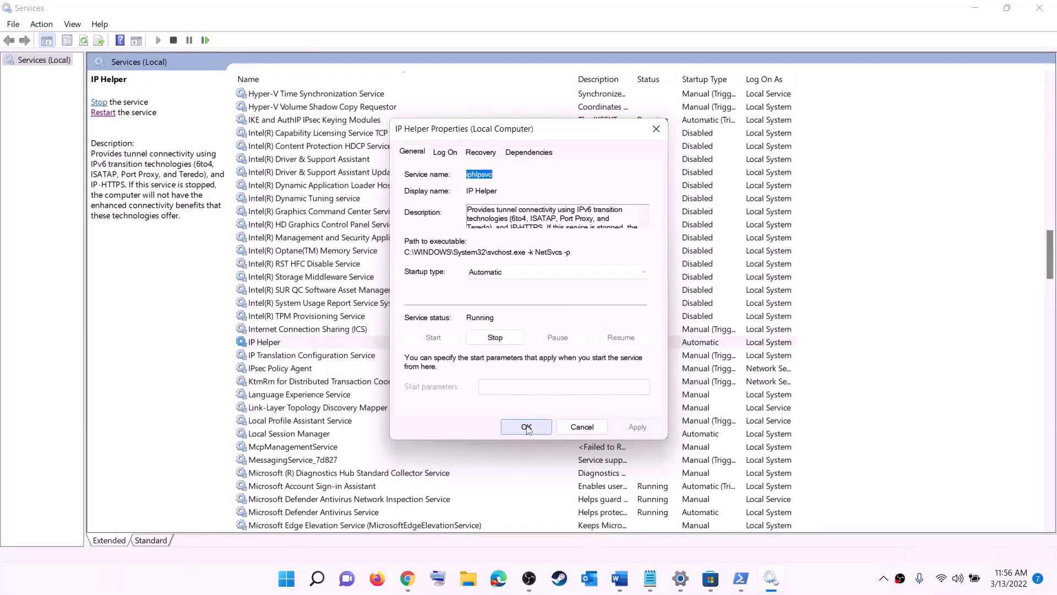
Jump to the Xbox services and set the Xbox Accessory Management Service startup type to Automatic
{"action": "left_click", "coordinate": [327, 397]}
{"action": "key", "text": "x"}
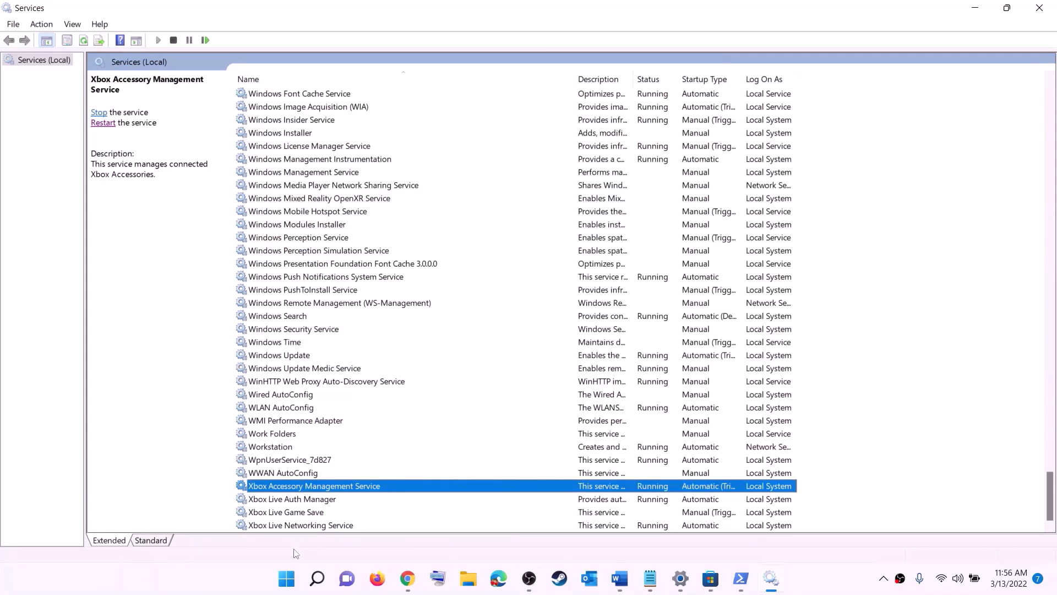
{"action": "double_click", "coordinate": [291, 487]}
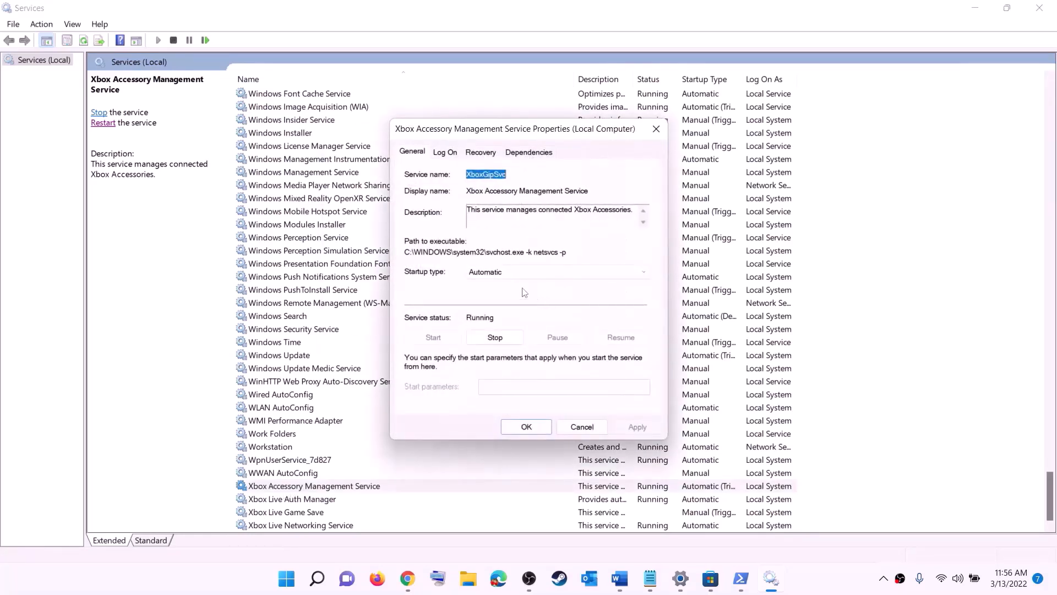
{"action": "left_click", "coordinate": [509, 273]}
{"action": "left_click", "coordinate": [495, 282]}
{"action": "left_click", "coordinate": [633, 427]}
{"action": "left_click", "coordinate": [528, 428]}
Set the Xbox Live Auth Manager service's startup type to Automatic and apply it
{"action": "double_click", "coordinate": [280, 499]}
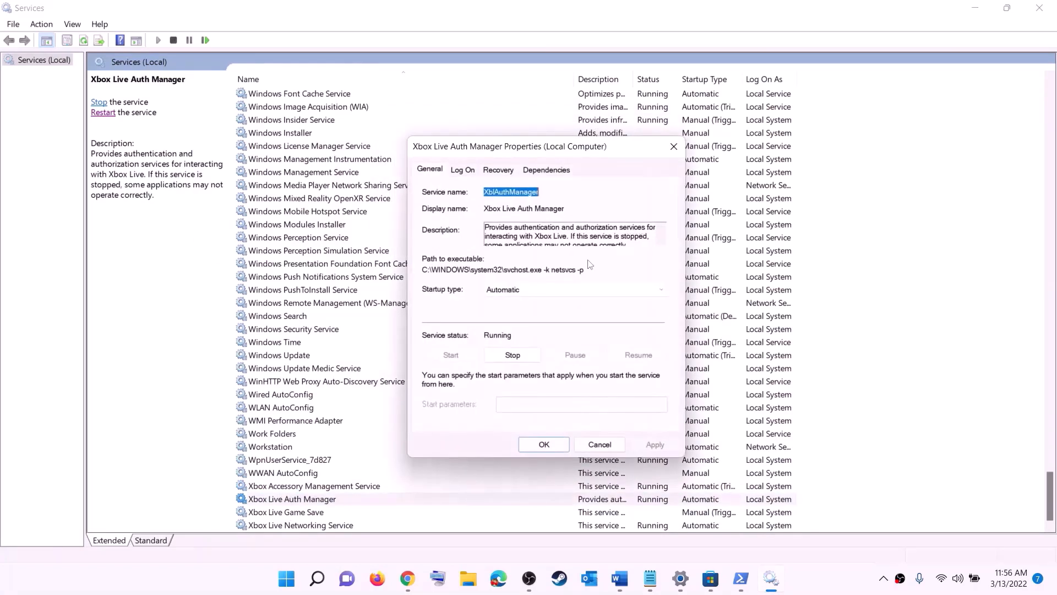
{"action": "left_click", "coordinate": [522, 292]}
{"action": "left_click", "coordinate": [502, 311]}
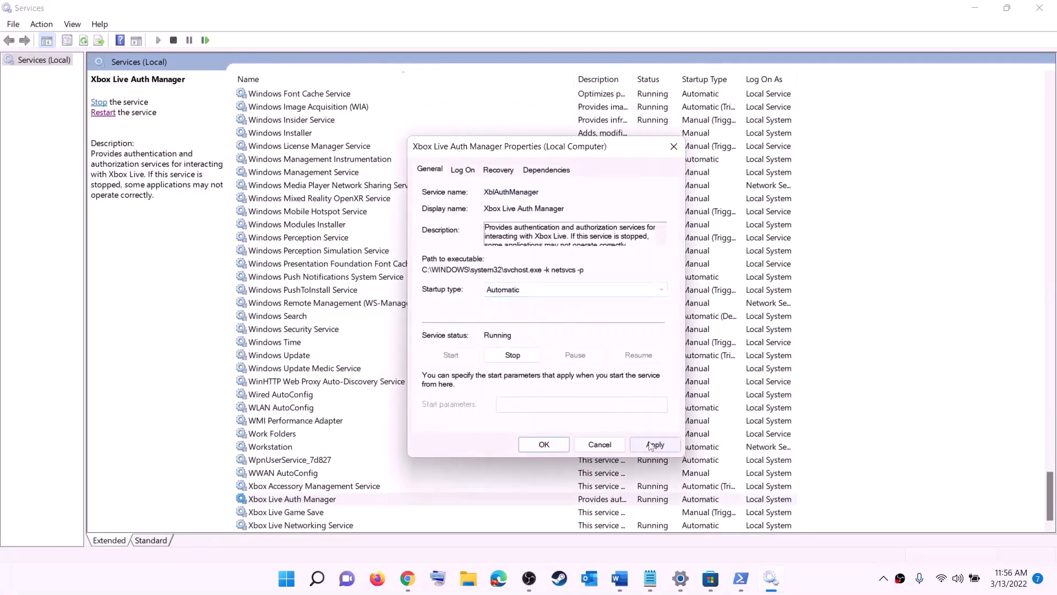
{"action": "left_click", "coordinate": [655, 445]}
{"action": "left_click", "coordinate": [544, 444]}
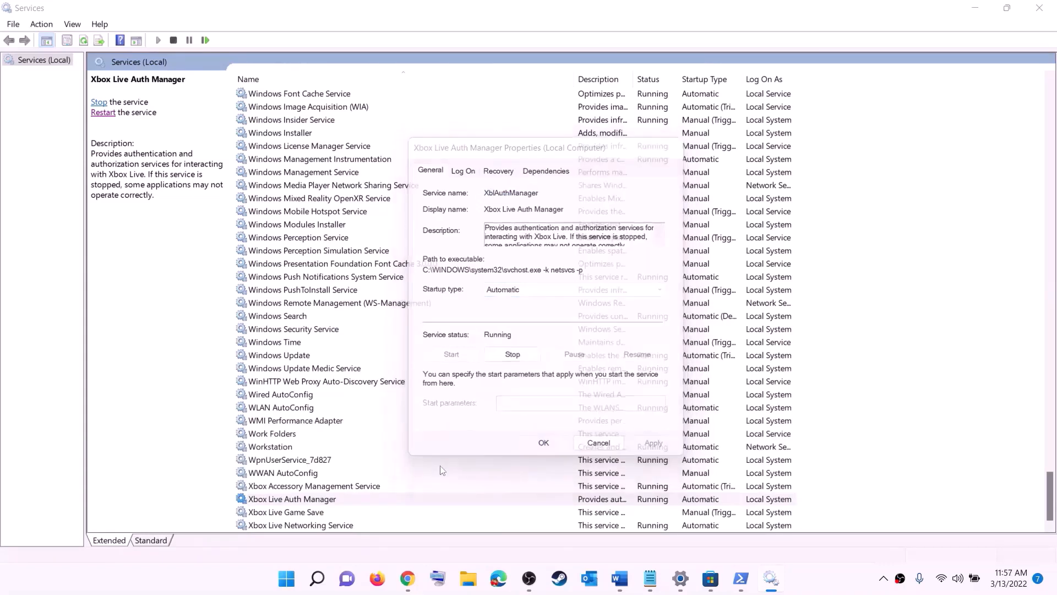
Set the Xbox Live Game Save service's startup type to Automatic and start the service
{"action": "double_click", "coordinate": [293, 512]}
{"action": "left_click", "coordinate": [527, 278]}
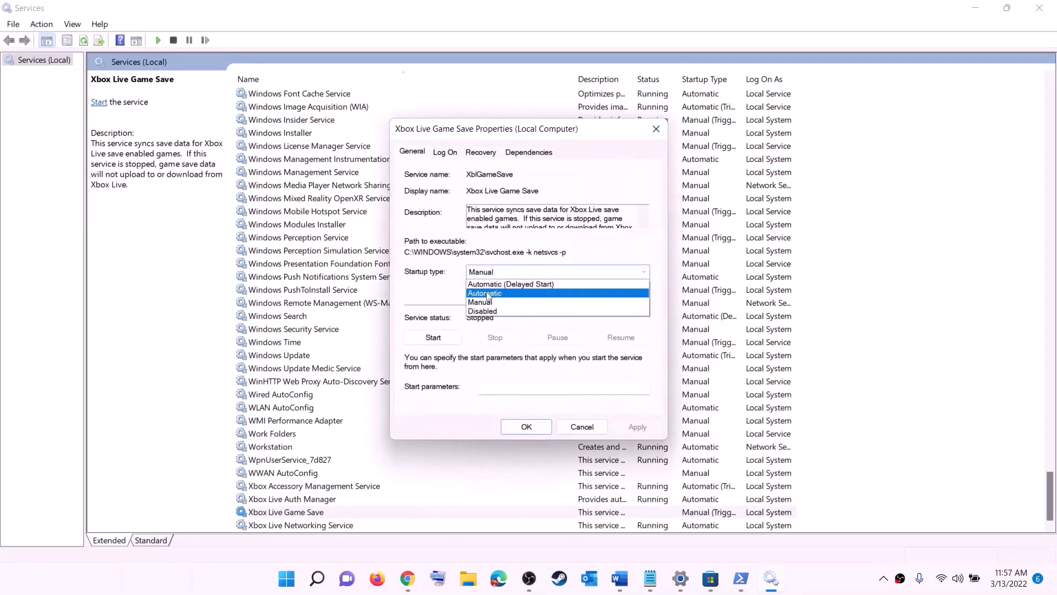
{"action": "left_click", "coordinate": [502, 295]}
{"action": "left_click", "coordinate": [637, 427]}
{"action": "left_click", "coordinate": [435, 337]}
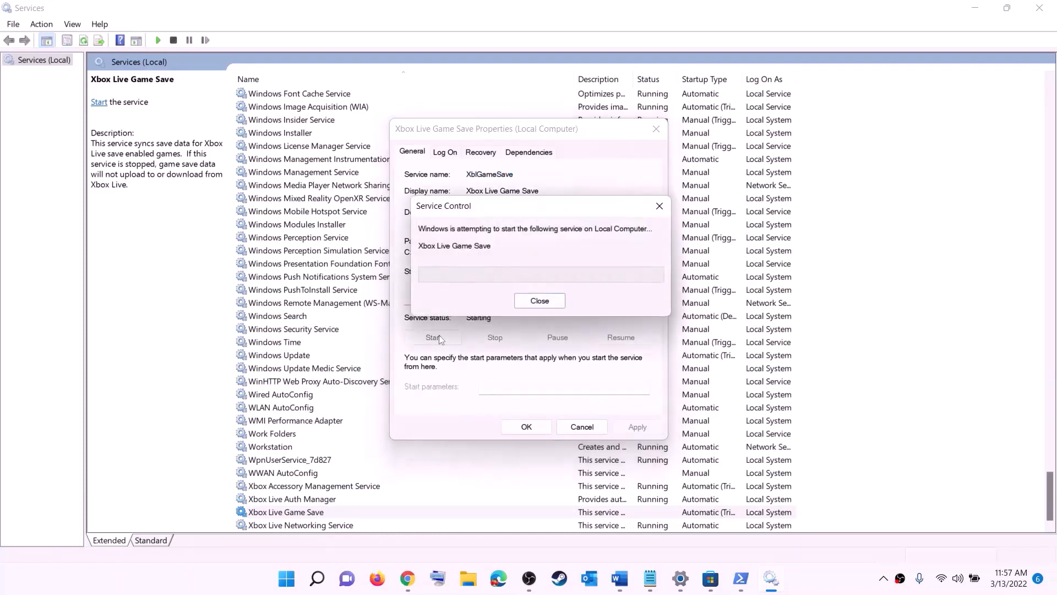
{"action": "left_click", "coordinate": [527, 427]}
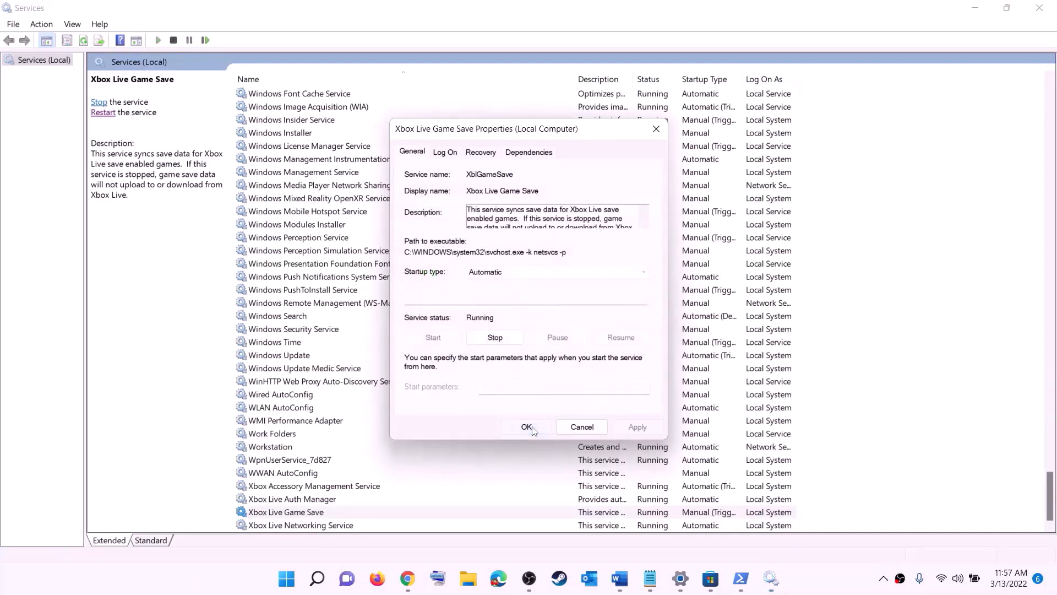
Set the Xbox Live Networking Service startup type to Automatic and apply it
{"action": "double_click", "coordinate": [309, 525]}
{"action": "left_click", "coordinate": [533, 272]}
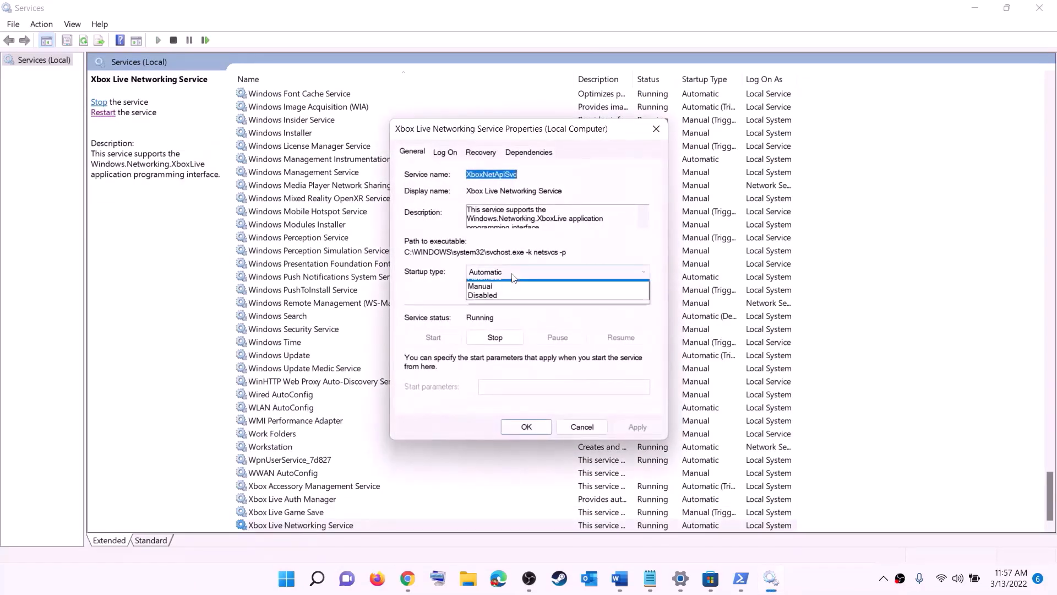
{"action": "left_click", "coordinate": [503, 295]}
{"action": "left_click", "coordinate": [637, 427]}
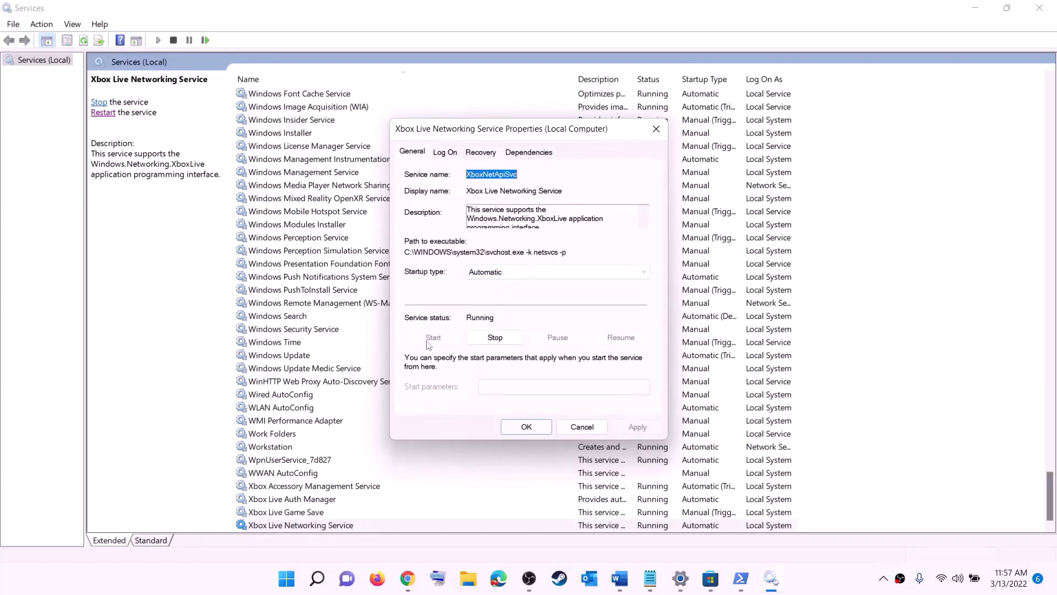
{"action": "left_click", "coordinate": [515, 427]}
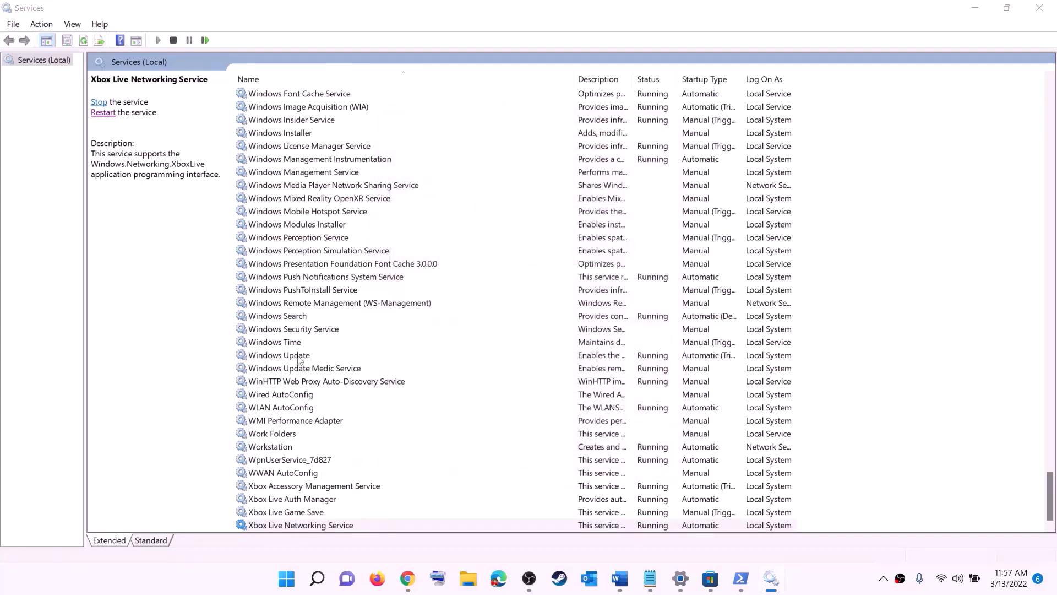
Set the Windows Update service's startup type to Automatic (Delayed Start) and apply it
{"action": "left_click", "coordinate": [298, 356]}
{"action": "double_click", "coordinate": [492, 362]}
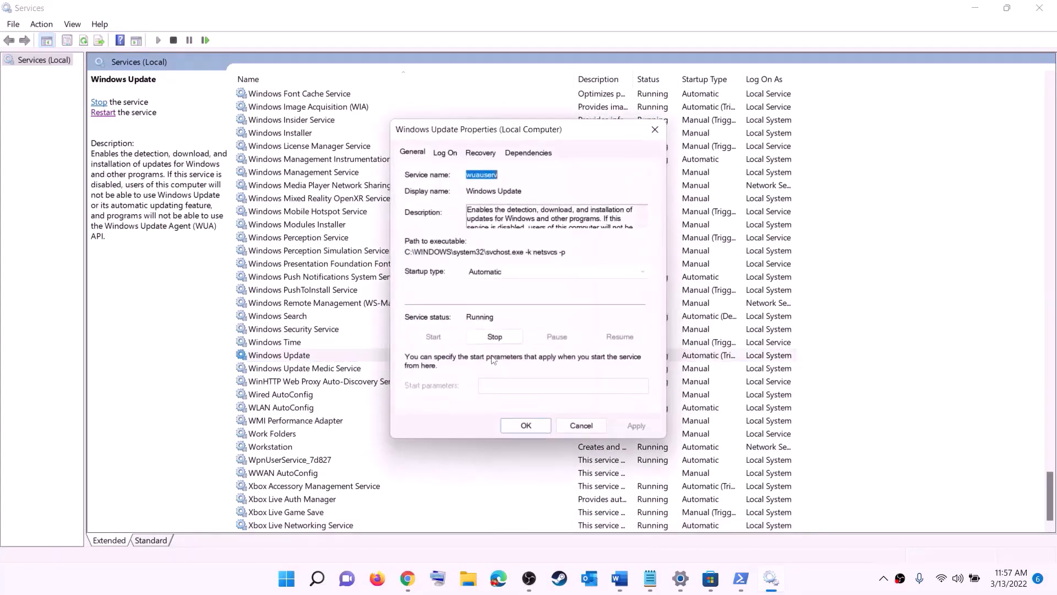
{"action": "left_click", "coordinate": [513, 275]}
{"action": "left_click", "coordinate": [501, 284]}
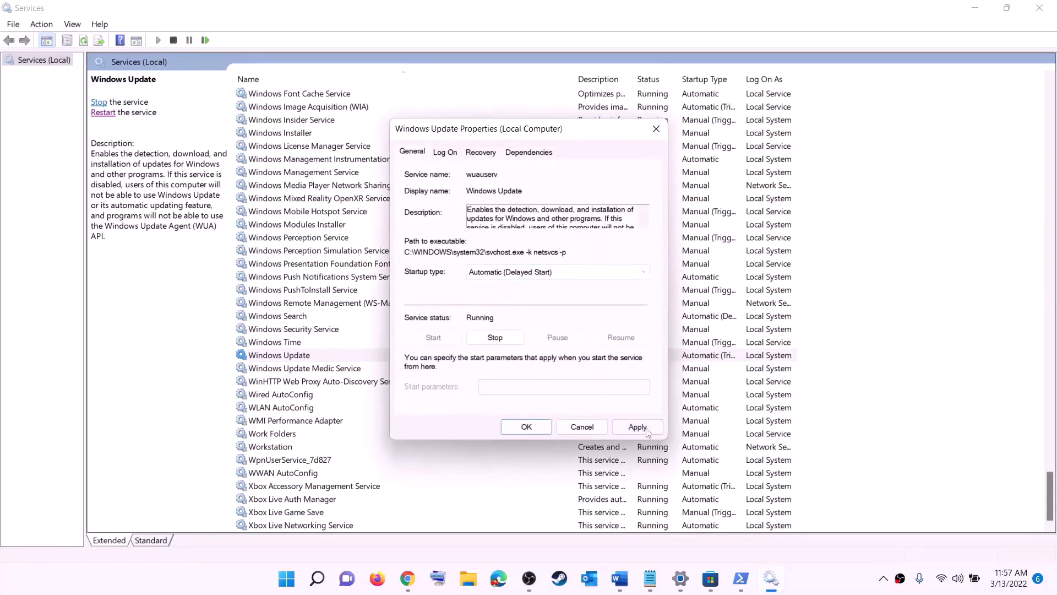
{"action": "left_click", "coordinate": [637, 427]}
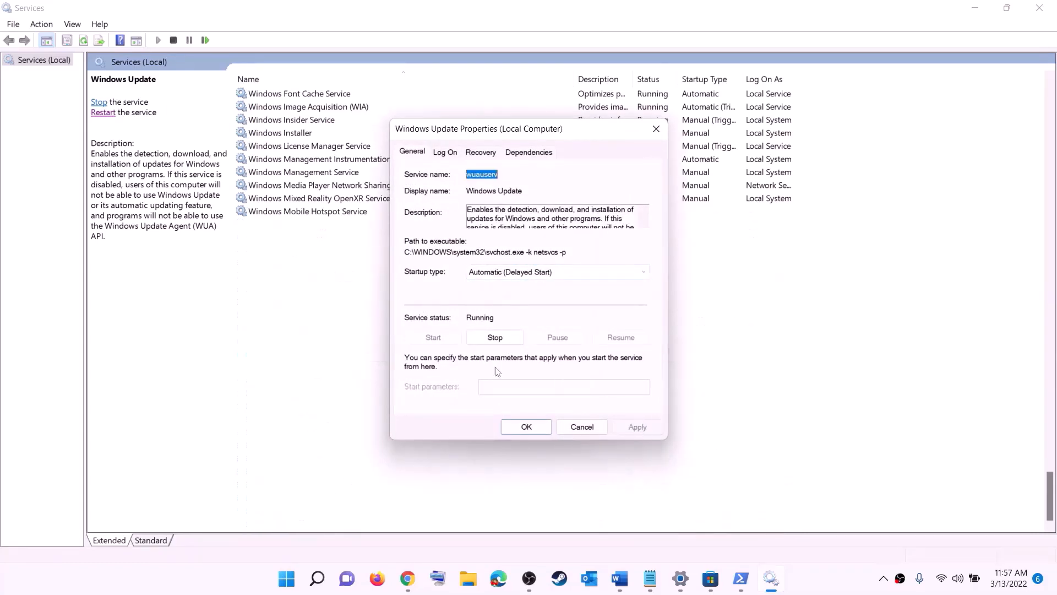
{"action": "left_click", "coordinate": [526, 428]}
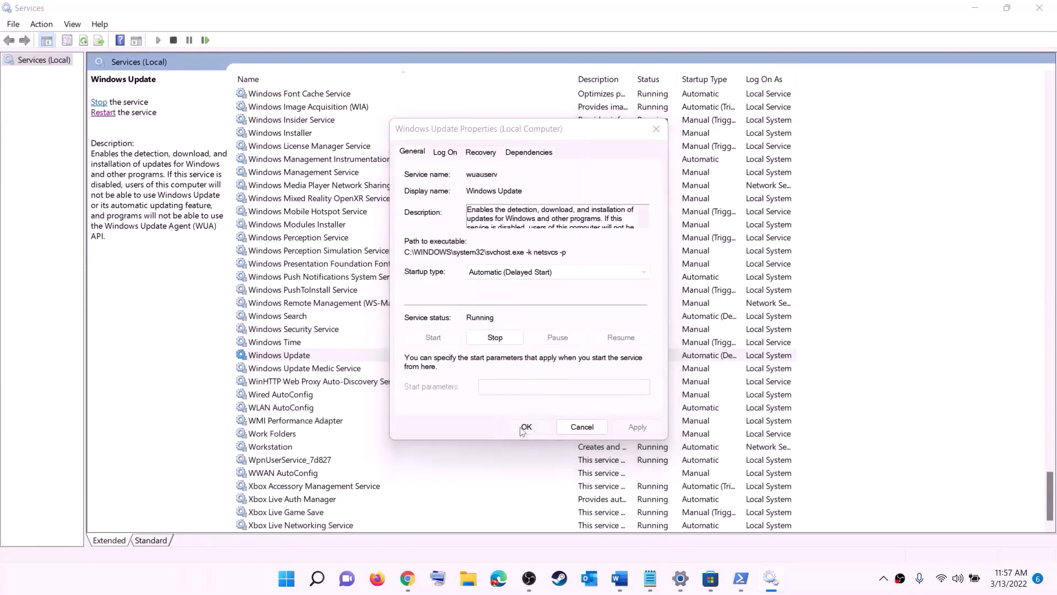
Jump to the two Gaming Services entries and stop the first one, which logs on as Local System
{"action": "left_click", "coordinate": [348, 308]}
{"action": "key", "text": "g"}
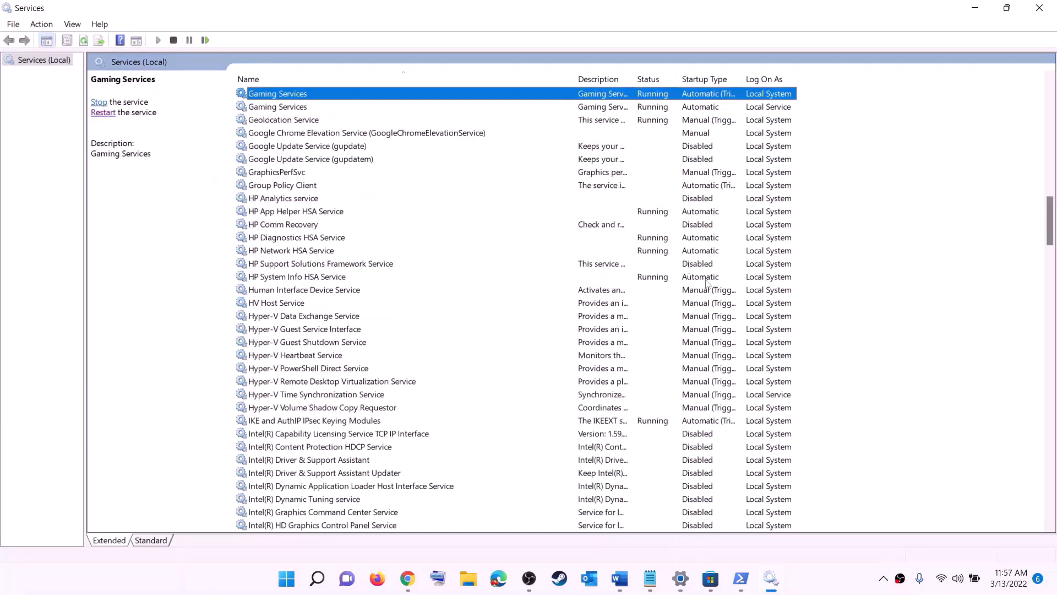
{"action": "scroll", "coordinate": [708, 282], "scroll_direction": "up", "scroll_amount": 4}
{"action": "left_click", "coordinate": [661, 268]}
{"action": "left_click", "coordinate": [661, 254]}
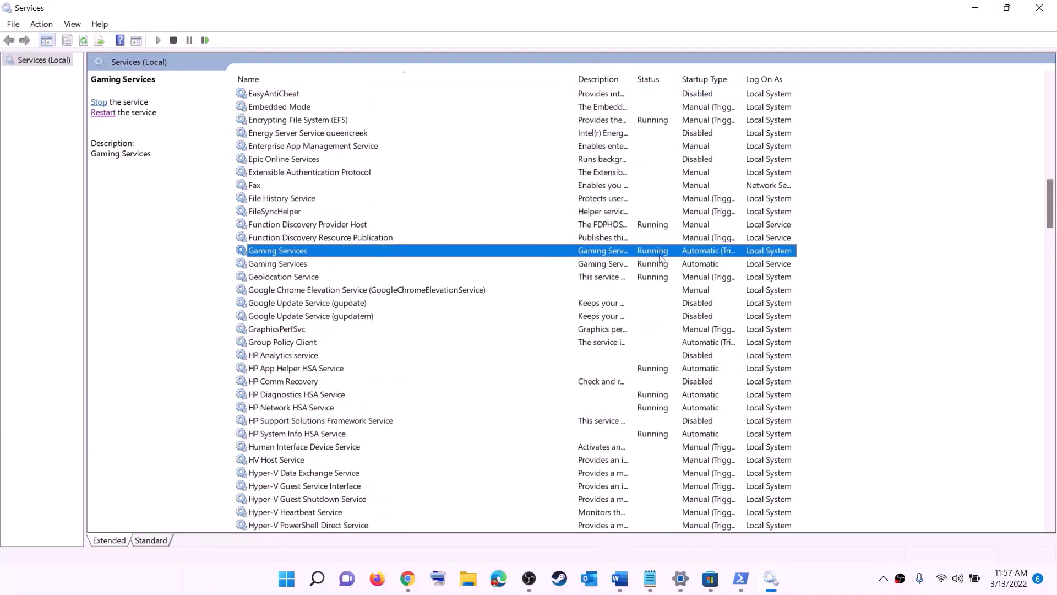
{"action": "left_click", "coordinate": [661, 267]}
{"action": "left_click", "coordinate": [657, 252]}
{"action": "right_click", "coordinate": [653, 257]}
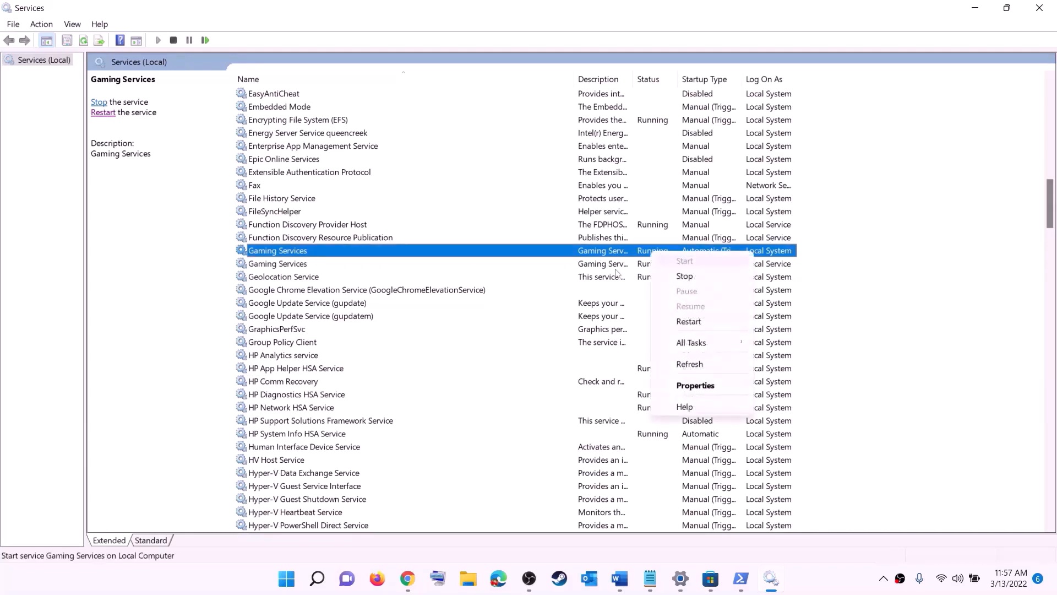
{"action": "left_click", "coordinate": [608, 268]}
{"action": "right_click", "coordinate": [651, 263]}
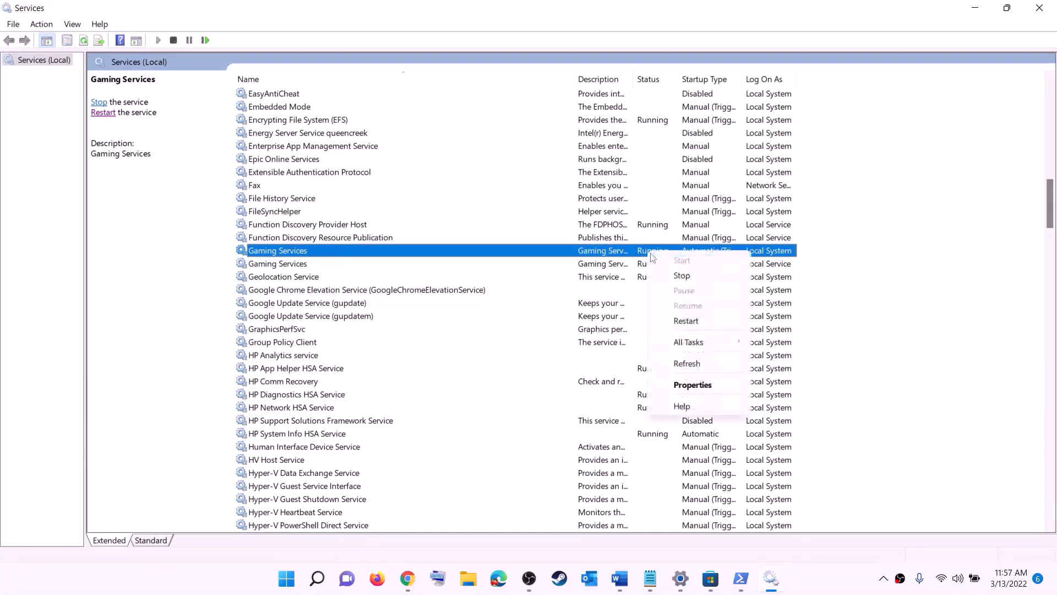
{"action": "left_click", "coordinate": [672, 275]}
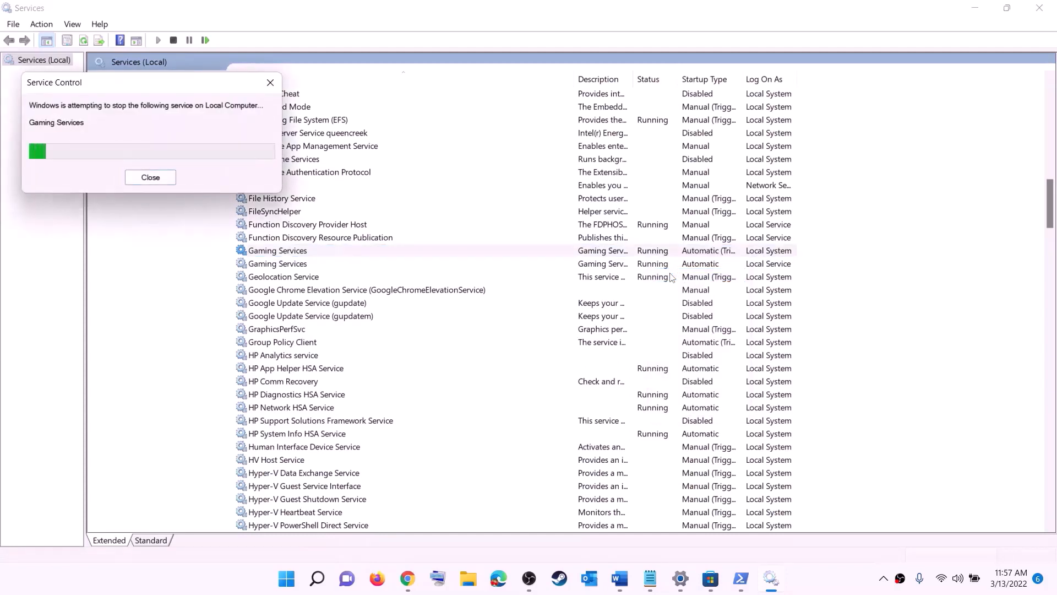
Stop the second Gaming Services entry, which logs on as Local Service
{"action": "left_click", "coordinate": [666, 268]}
{"action": "right_click", "coordinate": [656, 269]}
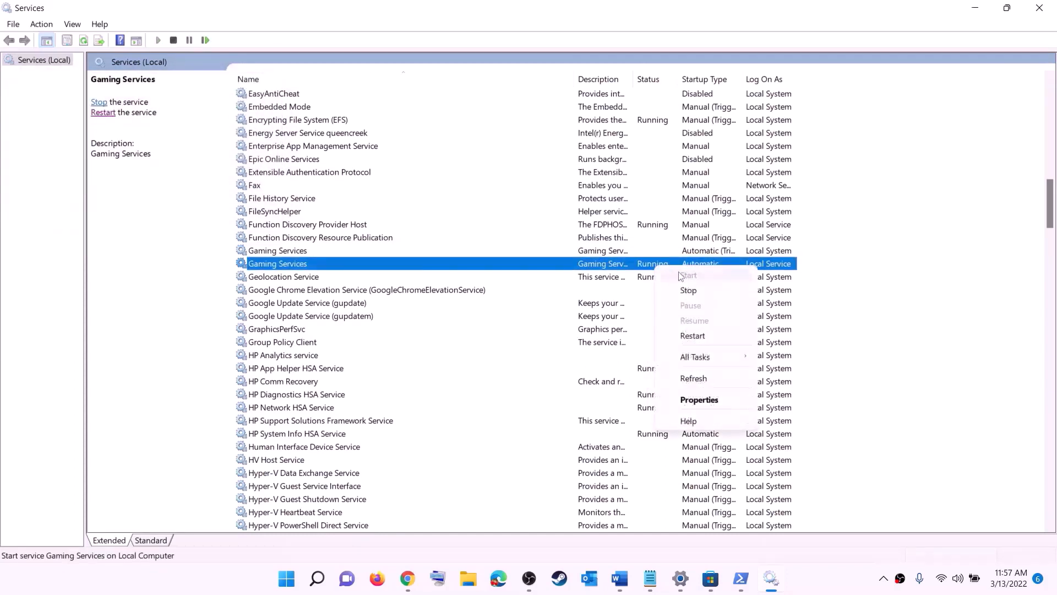
{"action": "left_click", "coordinate": [688, 290]}
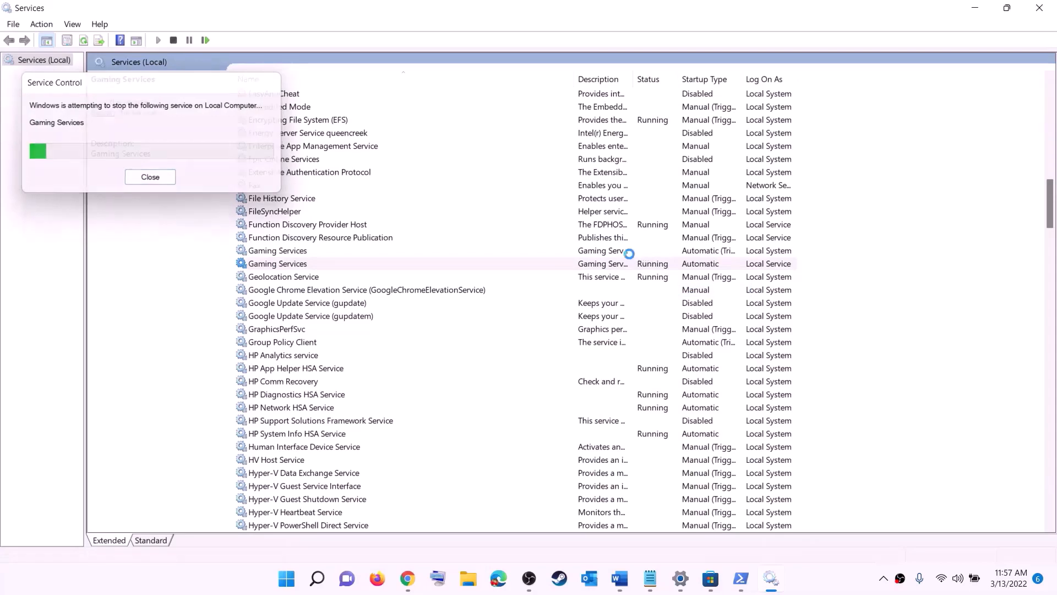
Start both Gaming Services entries again, first the Local System one and then the Local Service one
{"action": "left_click", "coordinate": [627, 251]}
{"action": "right_click", "coordinate": [649, 254]}
{"action": "left_click", "coordinate": [672, 262]}
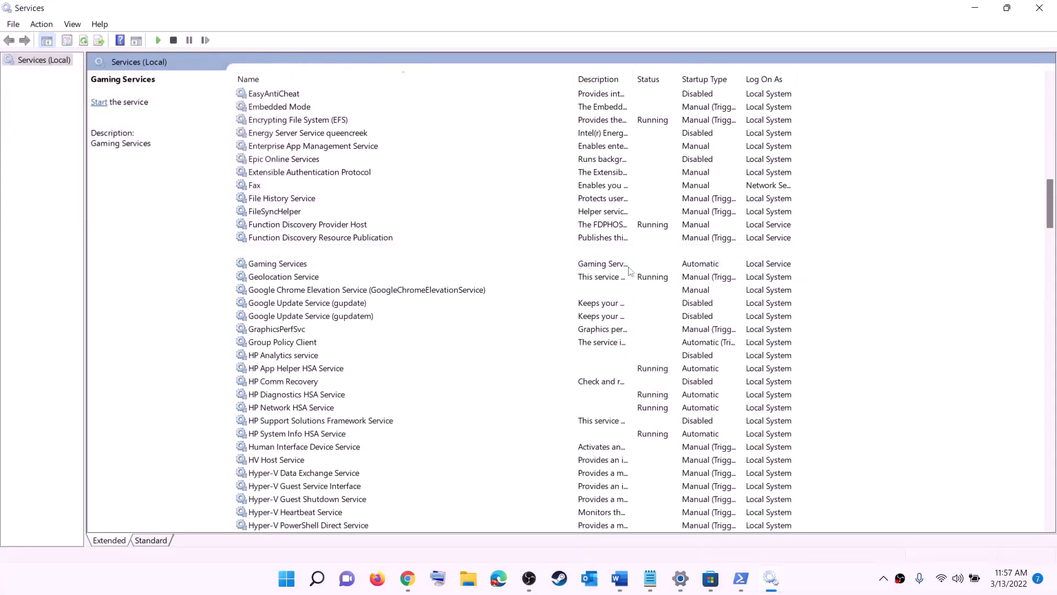
{"action": "left_click", "coordinate": [631, 265]}
{"action": "right_click", "coordinate": [648, 266]}
{"action": "left_click", "coordinate": [651, 276]}
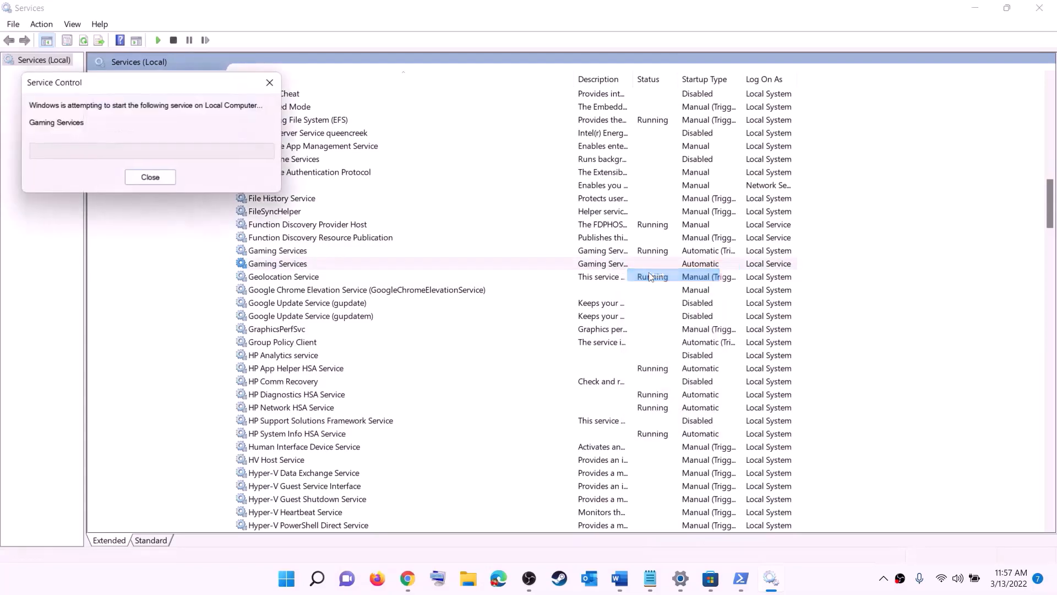
Set the Microsoft Store Install Service startup type to Automatic and confirm its properties
{"action": "left_click", "coordinate": [601, 343]}
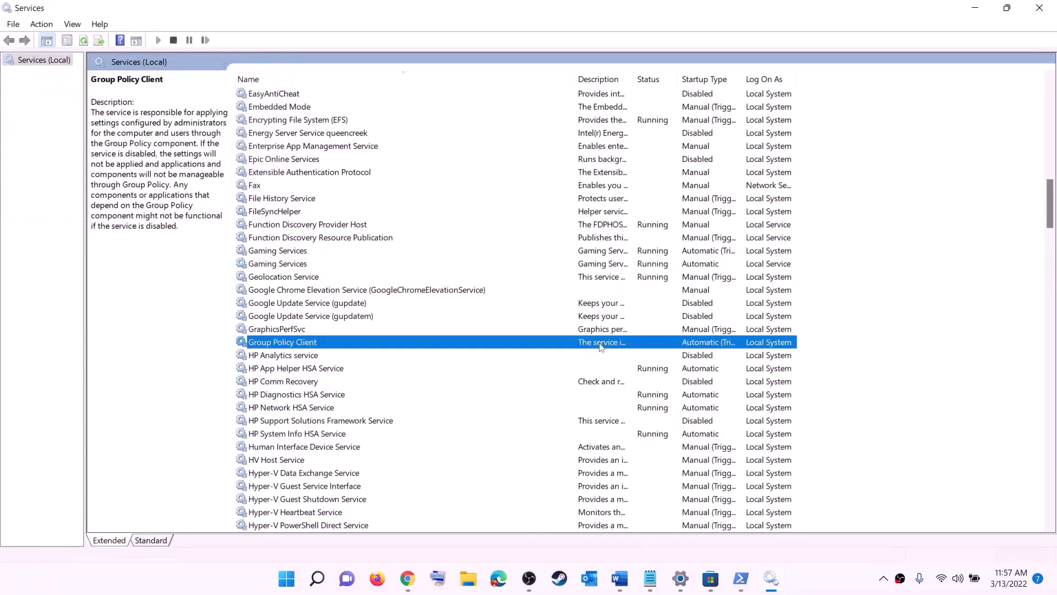
{"action": "key", "text": "m"}
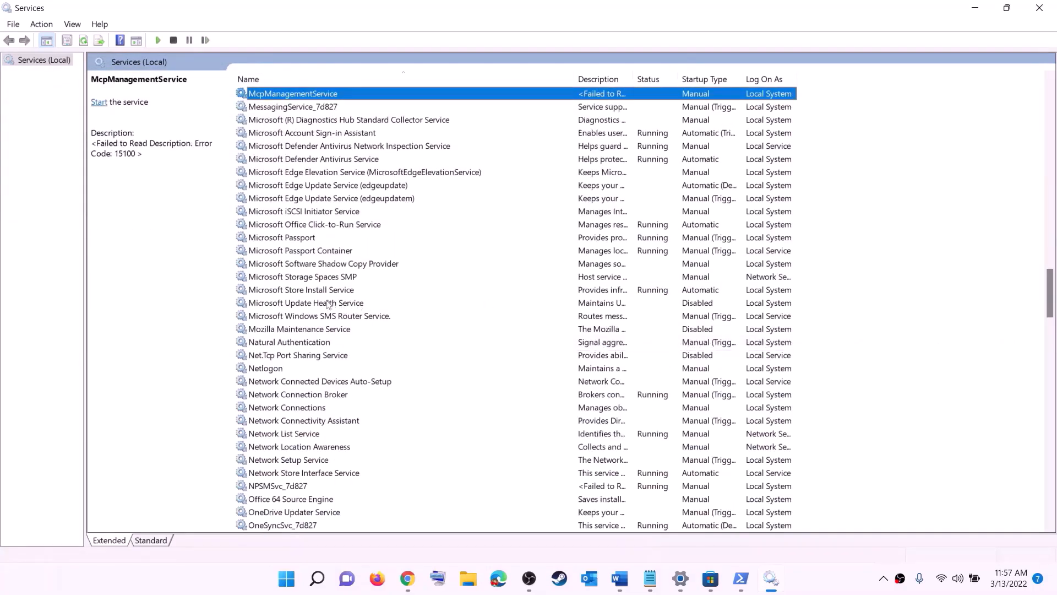
{"action": "left_click", "coordinate": [312, 290]}
{"action": "double_click", "coordinate": [409, 295]}
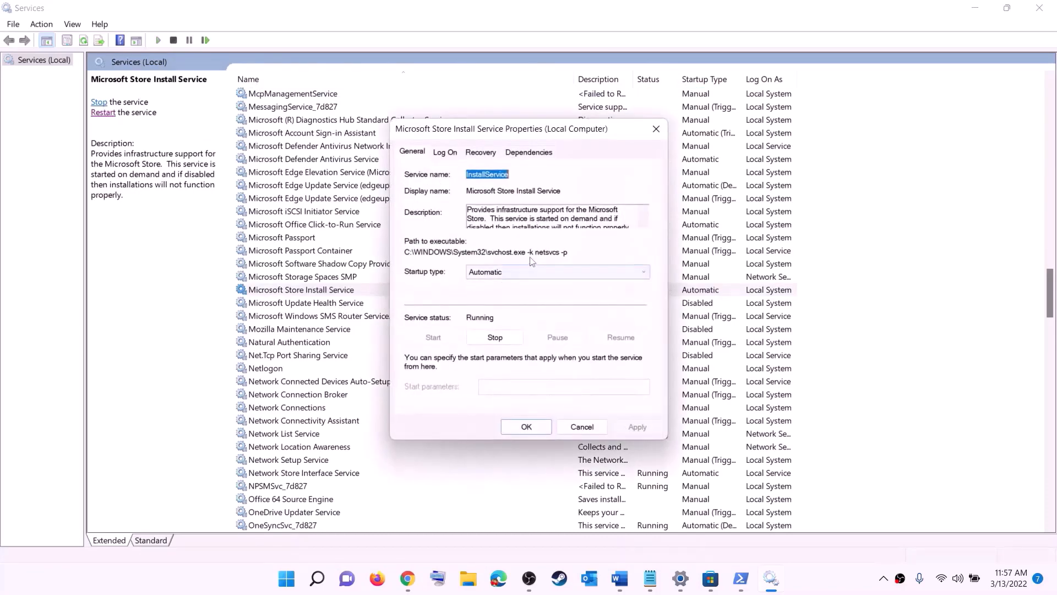
{"action": "left_click", "coordinate": [516, 273]}
{"action": "left_click", "coordinate": [520, 292]}
{"action": "left_click", "coordinate": [637, 427]}
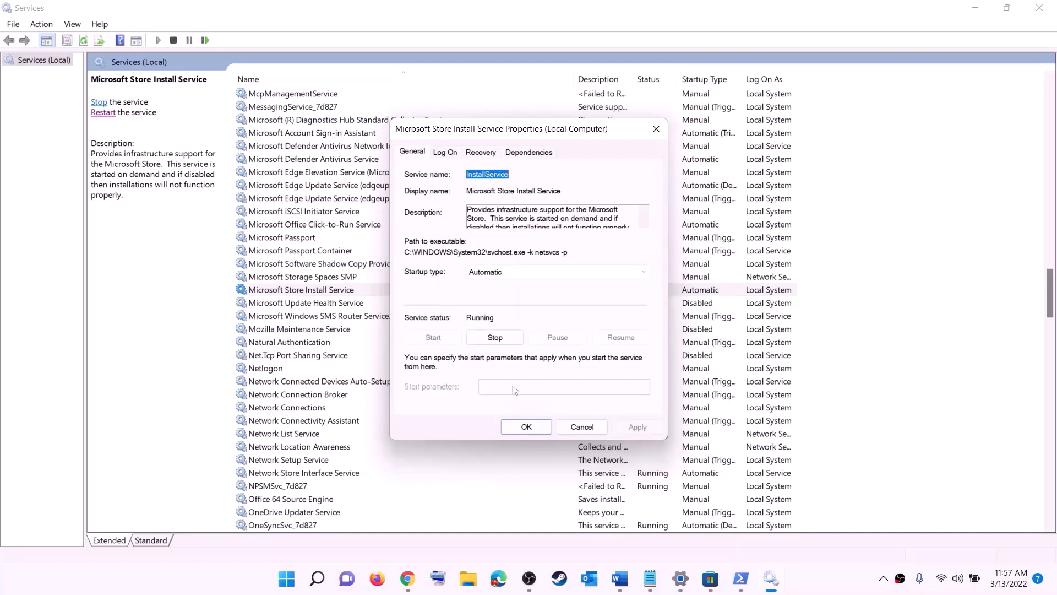
{"action": "left_click", "coordinate": [527, 427]}
Set the Background Intelligent Transfer Service startup type to Automatic, apply it, and close the Services window
{"action": "left_click", "coordinate": [348, 255]}
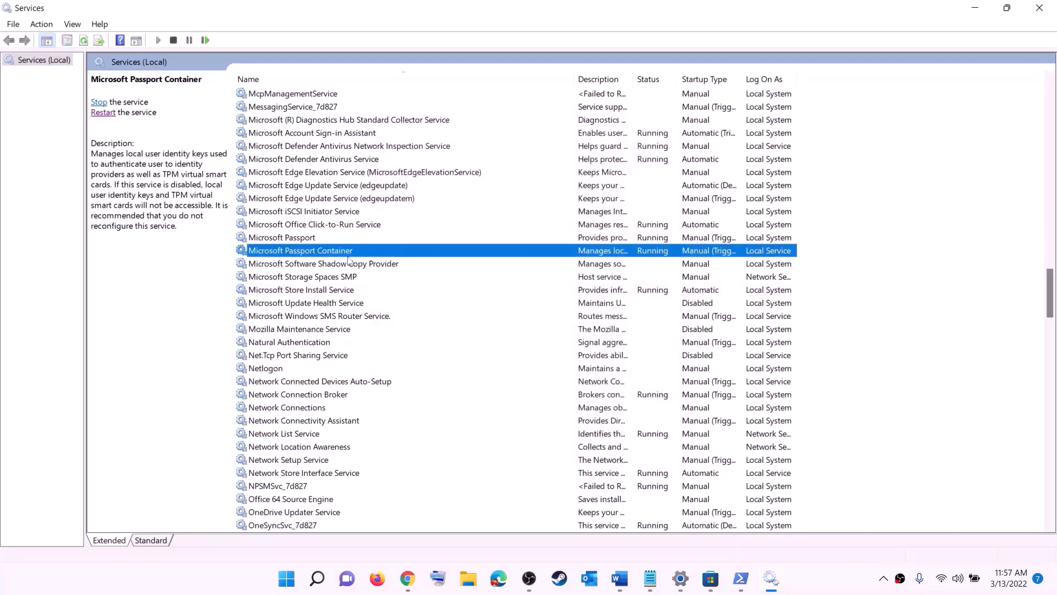
{"action": "key", "text": "b"}
{"action": "scroll", "coordinate": [380, 215], "scroll_direction": "up", "scroll_amount": 4}
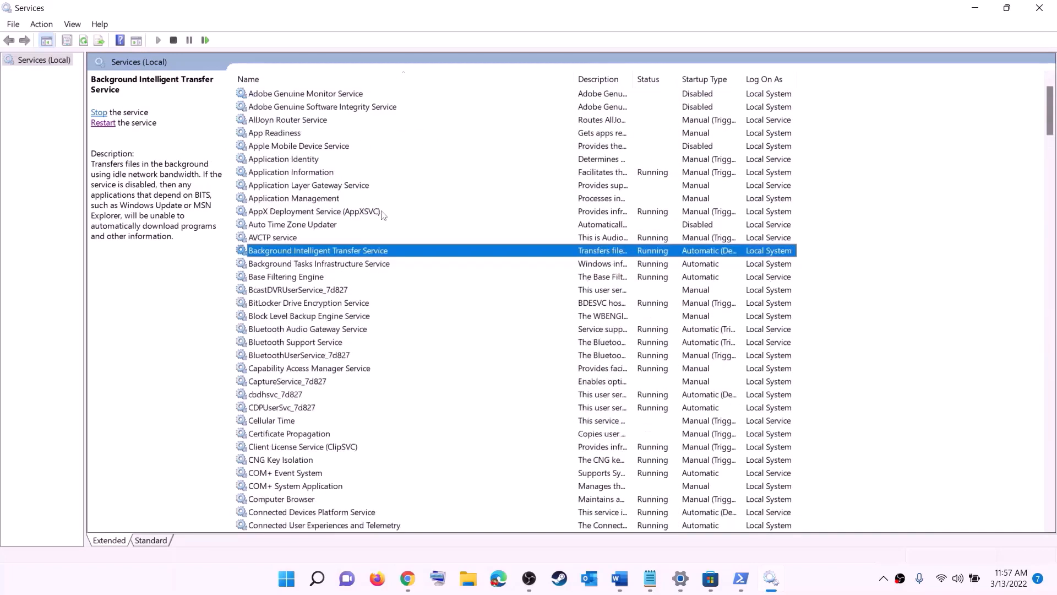
{"action": "double_click", "coordinate": [387, 251]}
{"action": "left_click", "coordinate": [550, 273]}
{"action": "left_click", "coordinate": [511, 292]}
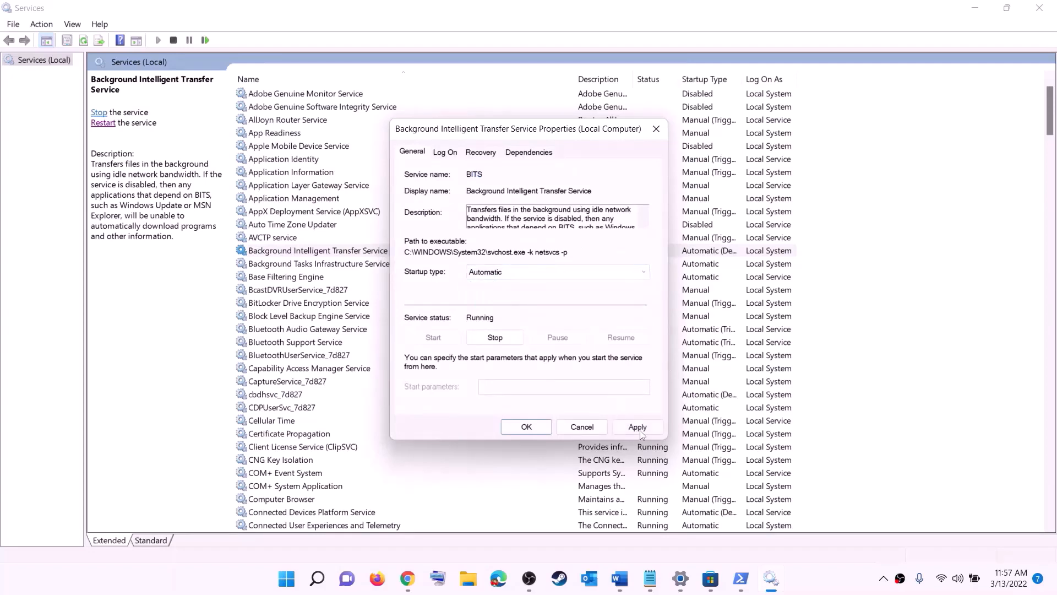
{"action": "left_click", "coordinate": [639, 432]}
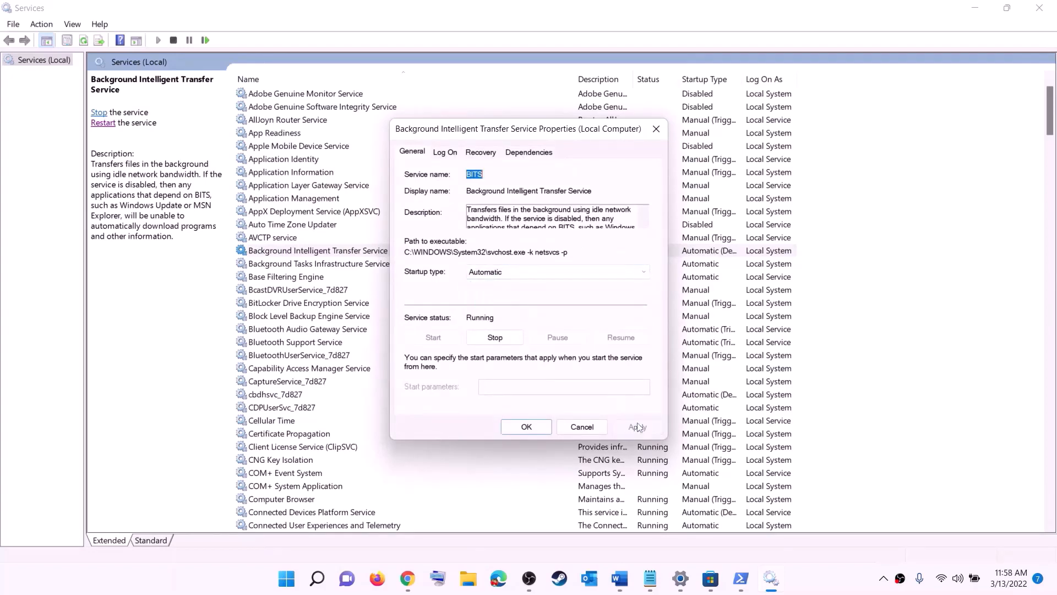
{"action": "left_click", "coordinate": [526, 430]}
{"action": "left_click", "coordinate": [1039, 8]}
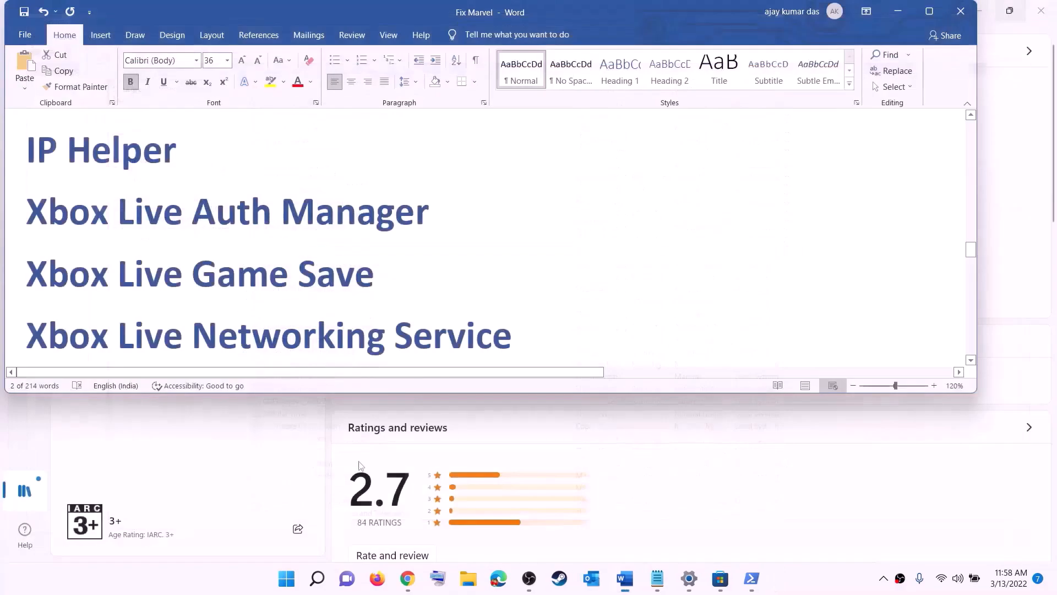
Highlight Step 9, Update Windows, in the Word document and open the Windows Update page in Settings
{"action": "scroll", "coordinate": [383, 319], "scroll_direction": "down", "scroll_amount": 8}
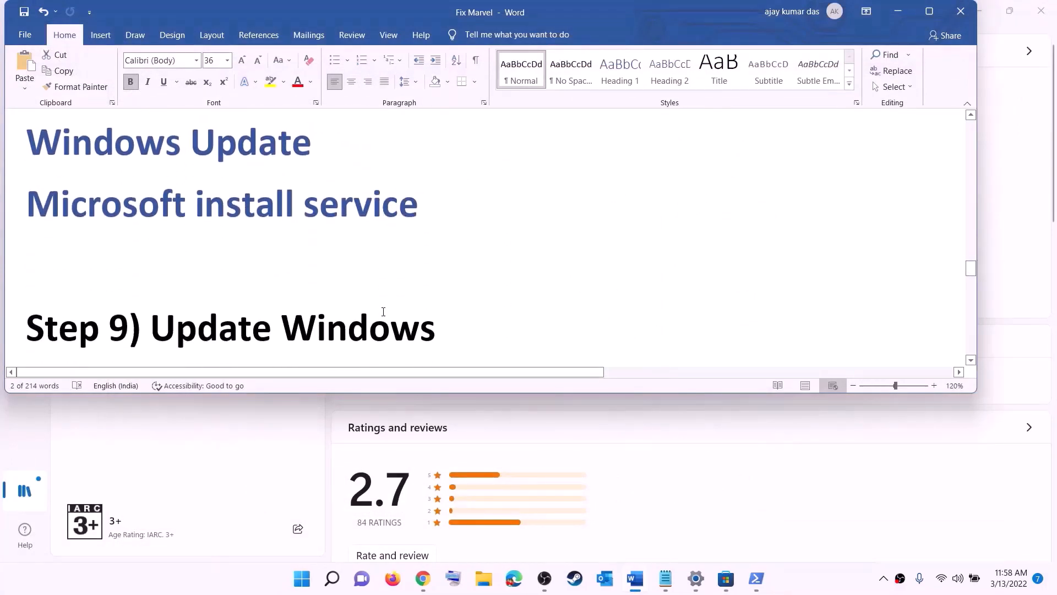
{"action": "left_click_drag", "start_coordinate": [150, 252], "coordinate": [517, 241]}
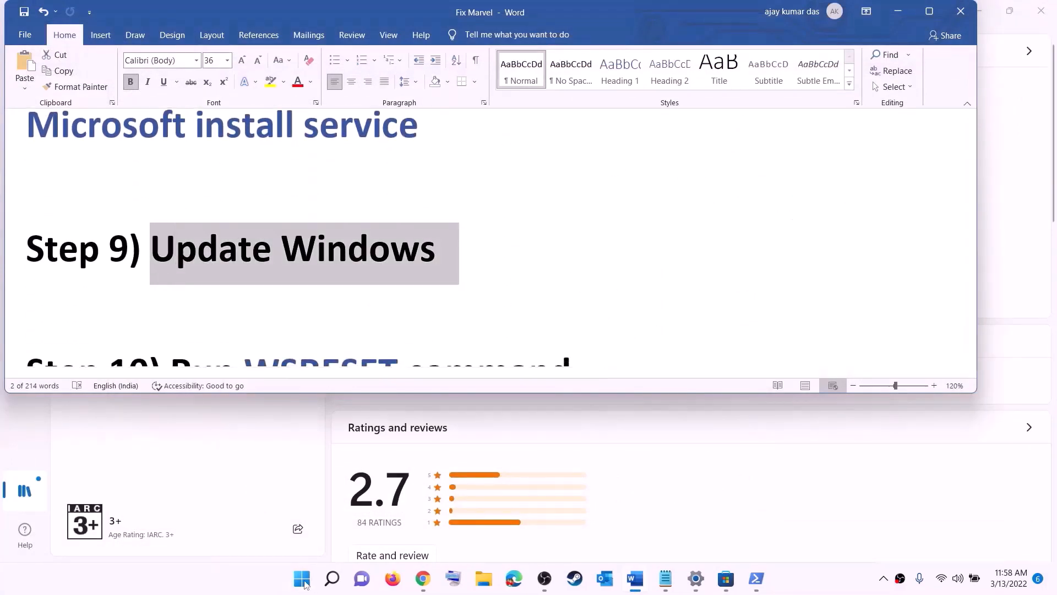
{"action": "key", "text": "super"}
{"action": "left_click", "coordinate": [499, 242]}
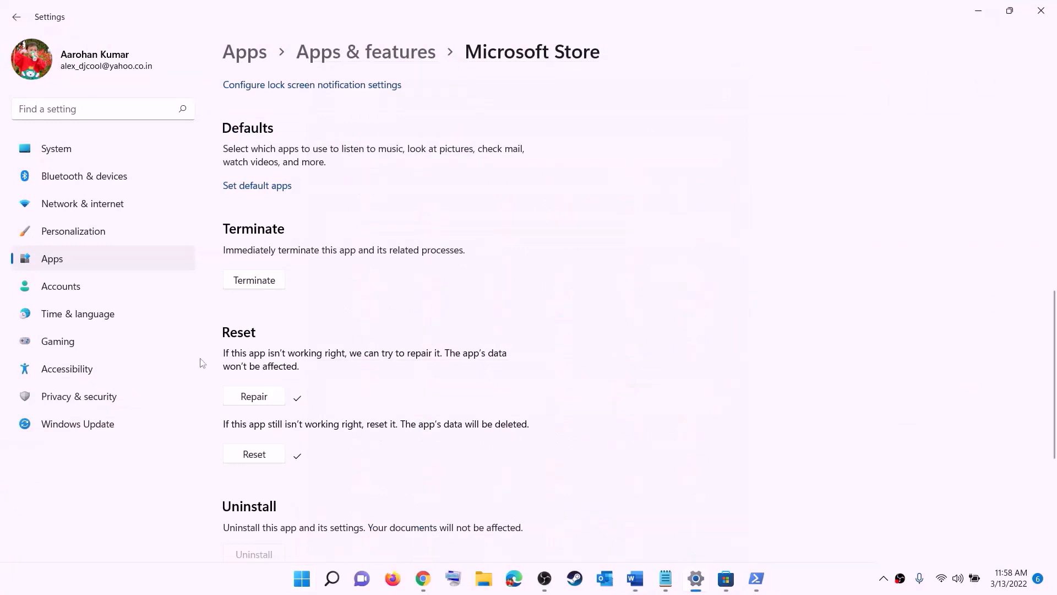
{"action": "left_click", "coordinate": [80, 423]}
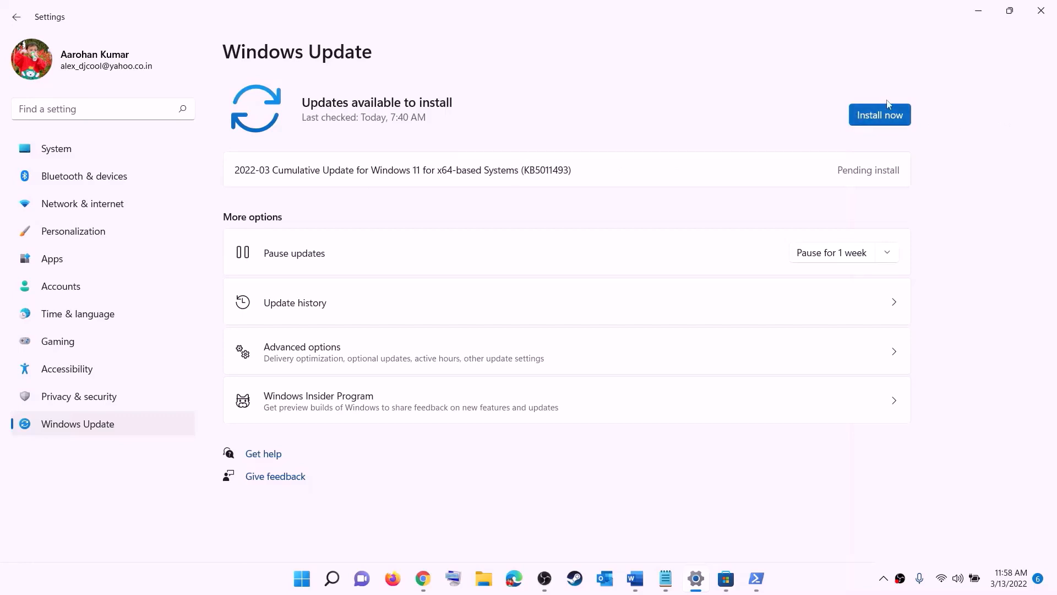
View the computer's power options, including Restart, and dismiss them without choosing one
{"action": "left_click", "coordinate": [302, 578]}
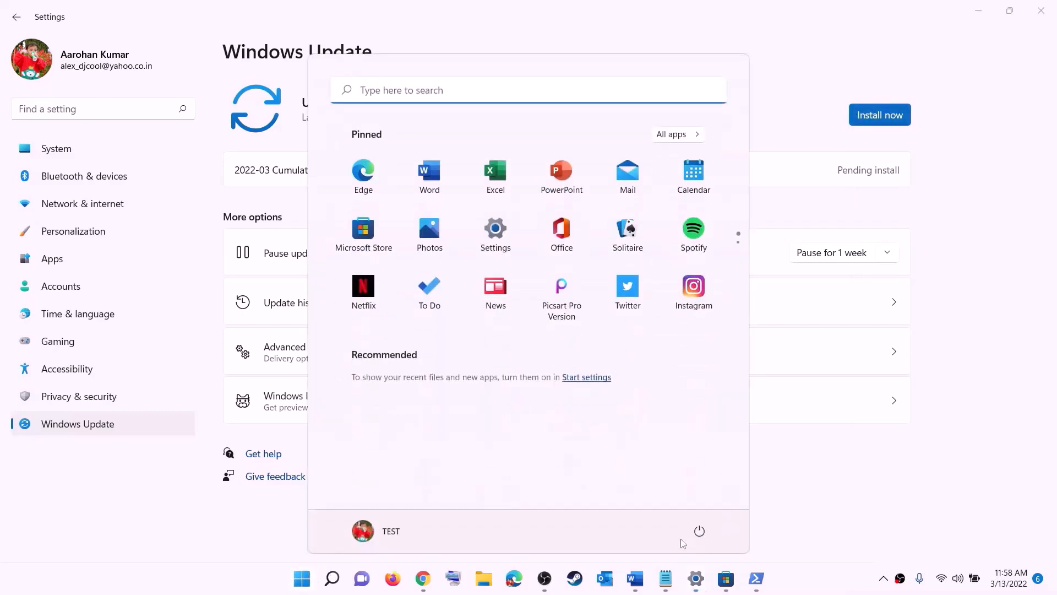
{"action": "left_click", "coordinate": [699, 530]}
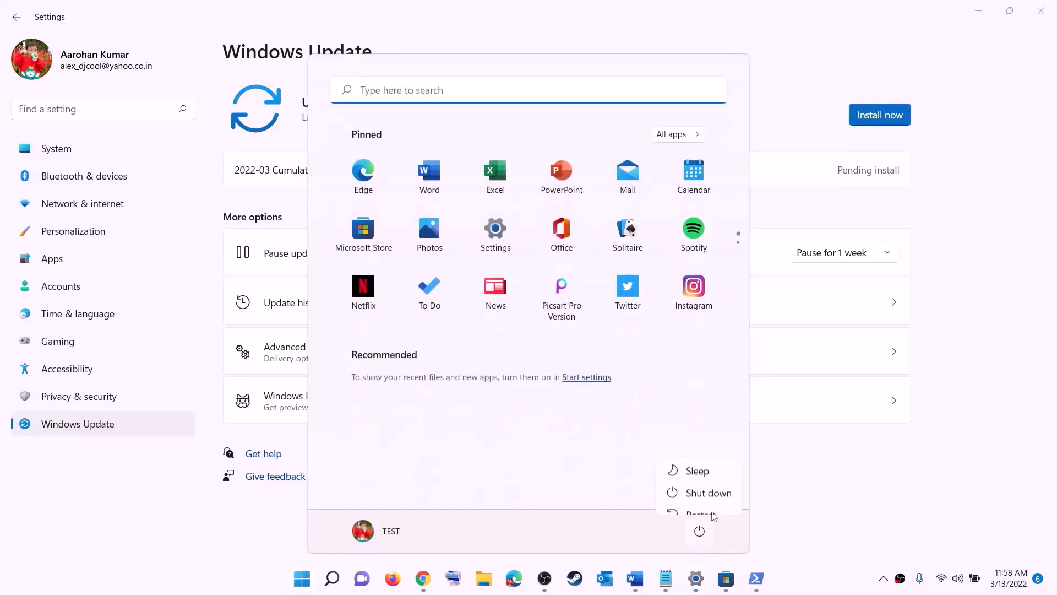
{"action": "left_click", "coordinate": [989, 15]}
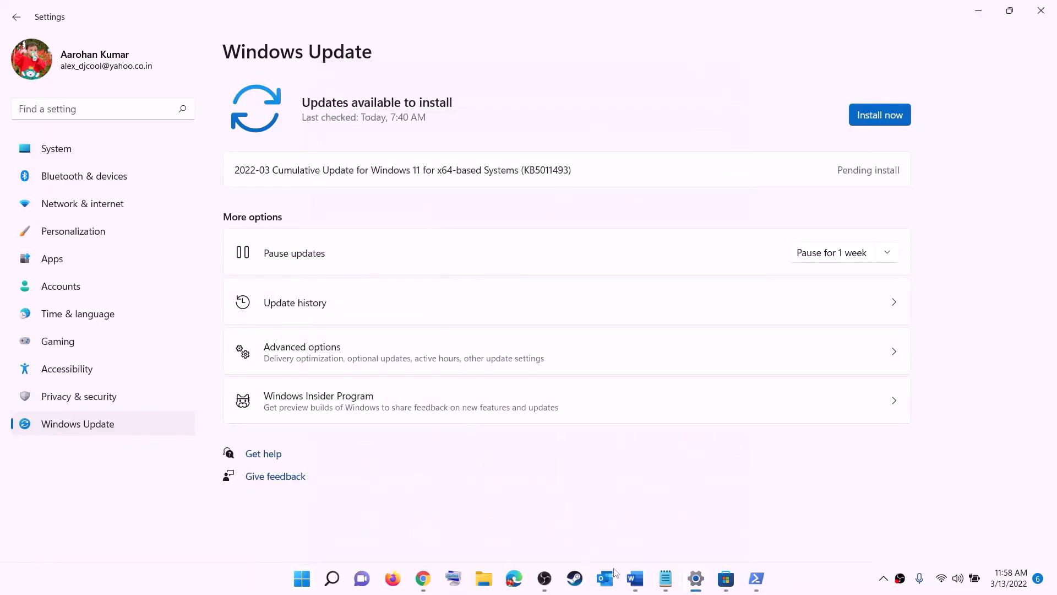
Switch to the Word document and copy the WSRESET command from Step 10
{"action": "left_click", "coordinate": [634, 578]}
{"action": "scroll", "coordinate": [328, 302], "scroll_direction": "down", "scroll_amount": 3}
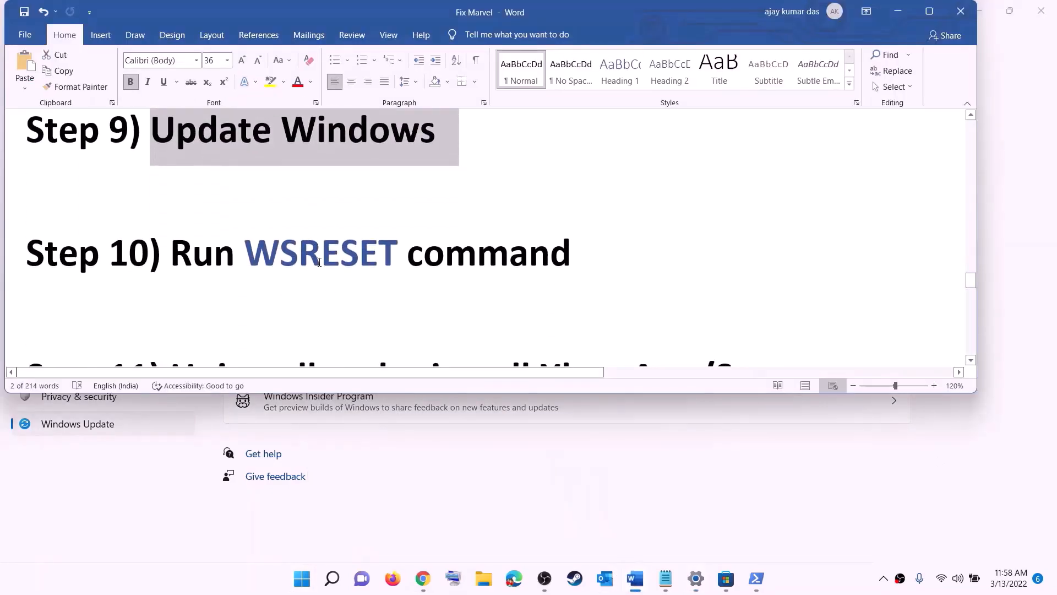
{"action": "left_click", "coordinate": [322, 259]}
{"action": "double_click", "coordinate": [321, 259]}
{"action": "key", "text": "ctrl+c"}
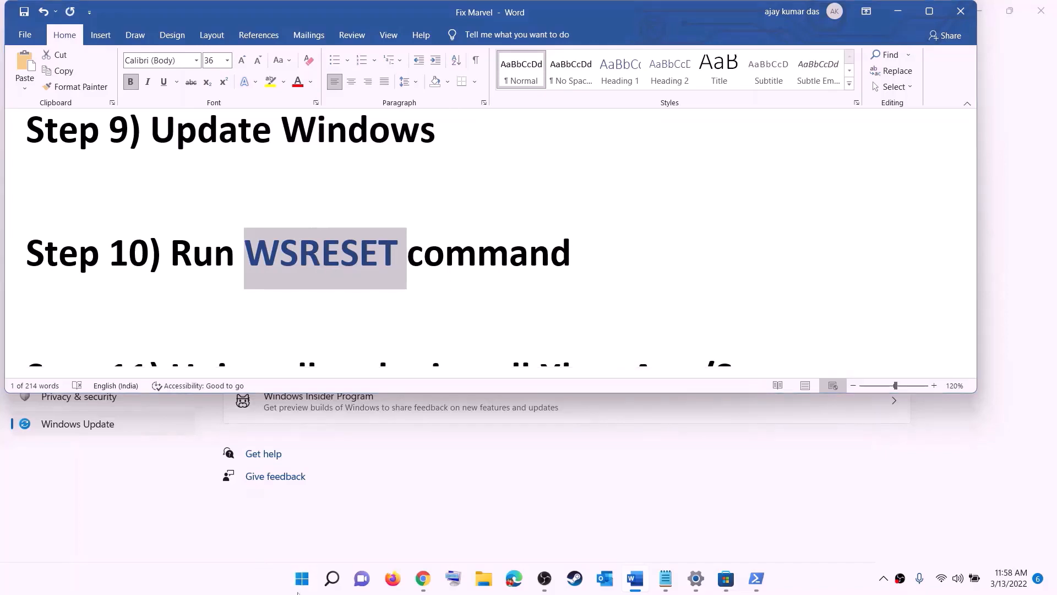
Search Windows for the copied WSRESET command, run it, and return to the Word document once Microsoft Store opens
{"action": "left_click", "coordinate": [298, 588]}
{"action": "key", "text": "ctrl+v"}
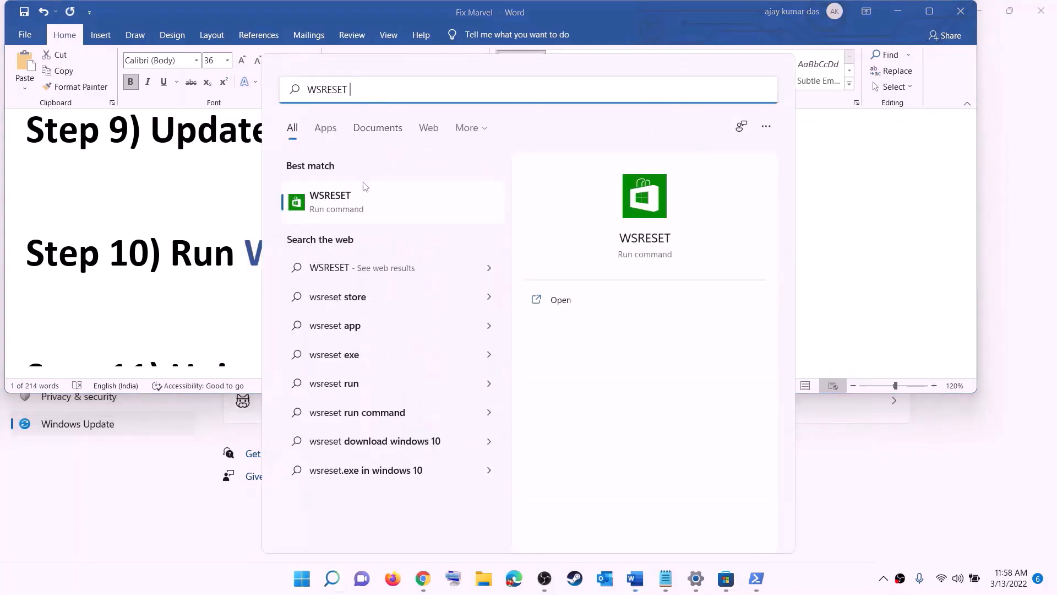
{"action": "left_click", "coordinate": [347, 210]}
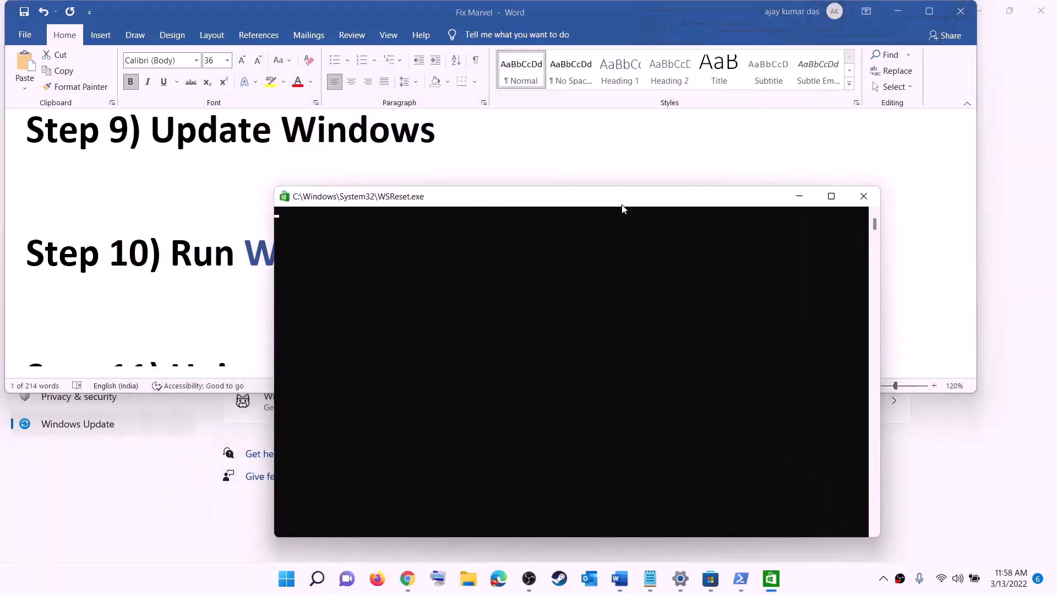
{"action": "left_click_drag", "start_coordinate": [622, 205], "coordinate": [613, 186]}
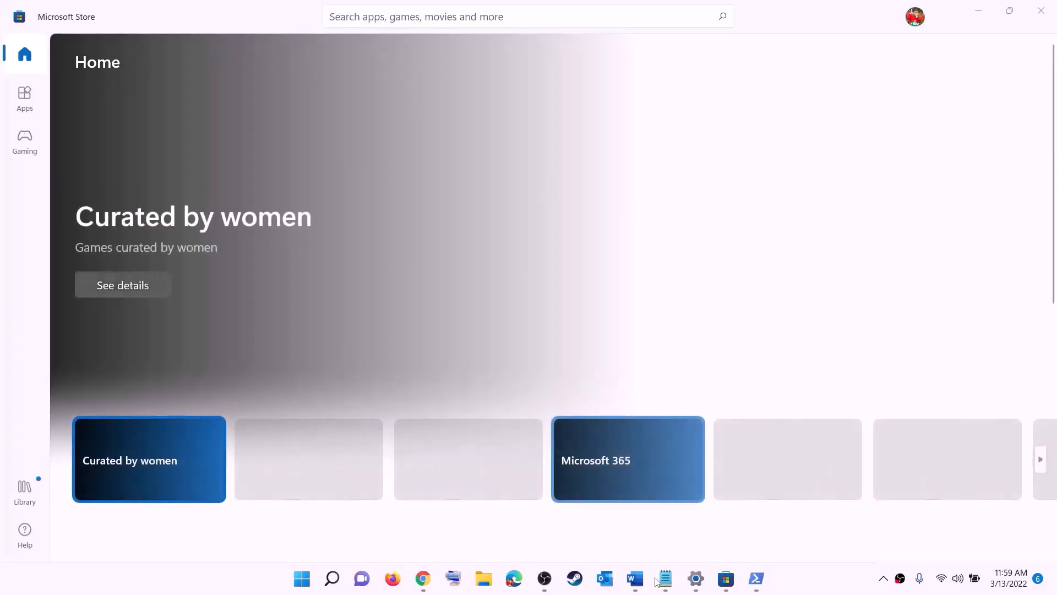
{"action": "left_click", "coordinate": [635, 579]}
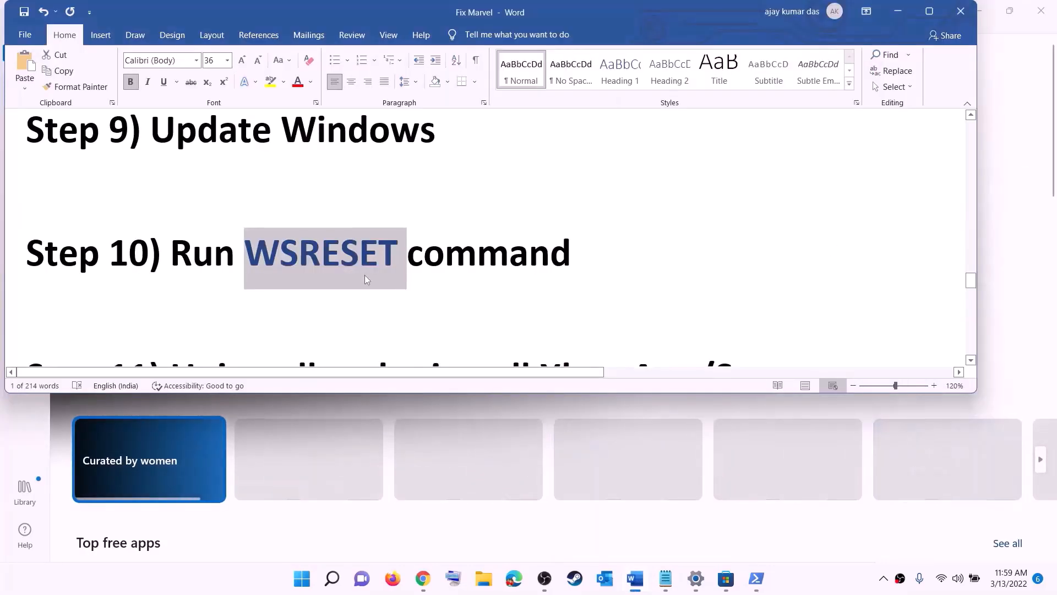
Go to Step 11, Uninstall and reinstall Xbox App/Store, in the Word document and search Windows for the Xbox app
{"action": "scroll", "coordinate": [364, 275], "scroll_direction": "down", "scroll_amount": 3}
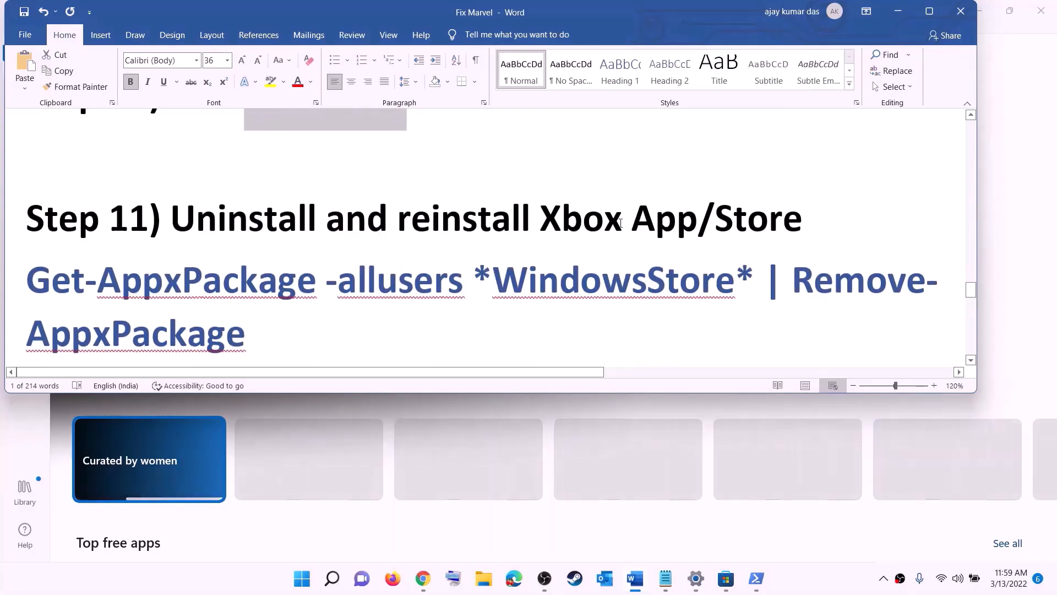
{"action": "scroll", "coordinate": [375, 276], "scroll_direction": "down", "scroll_amount": 1}
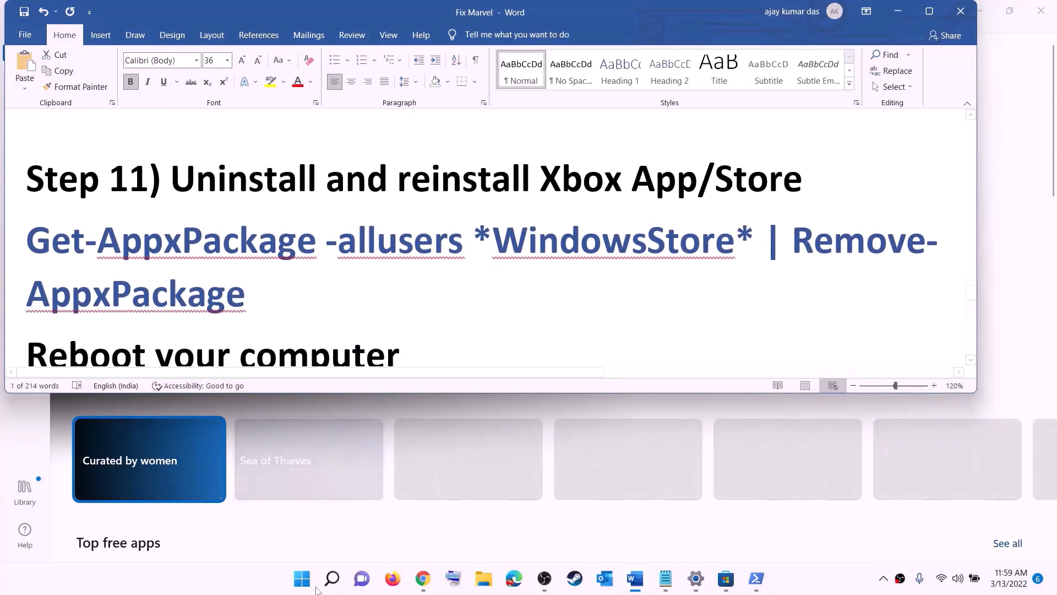
{"action": "left_click", "coordinate": [305, 587]}
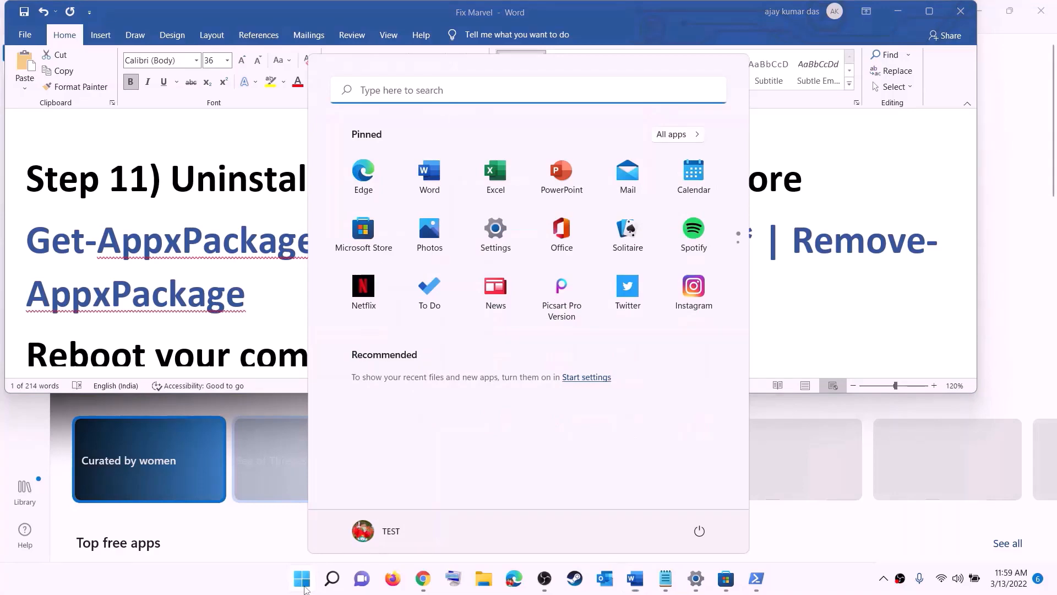
{"action": "type", "text": "xbo"}
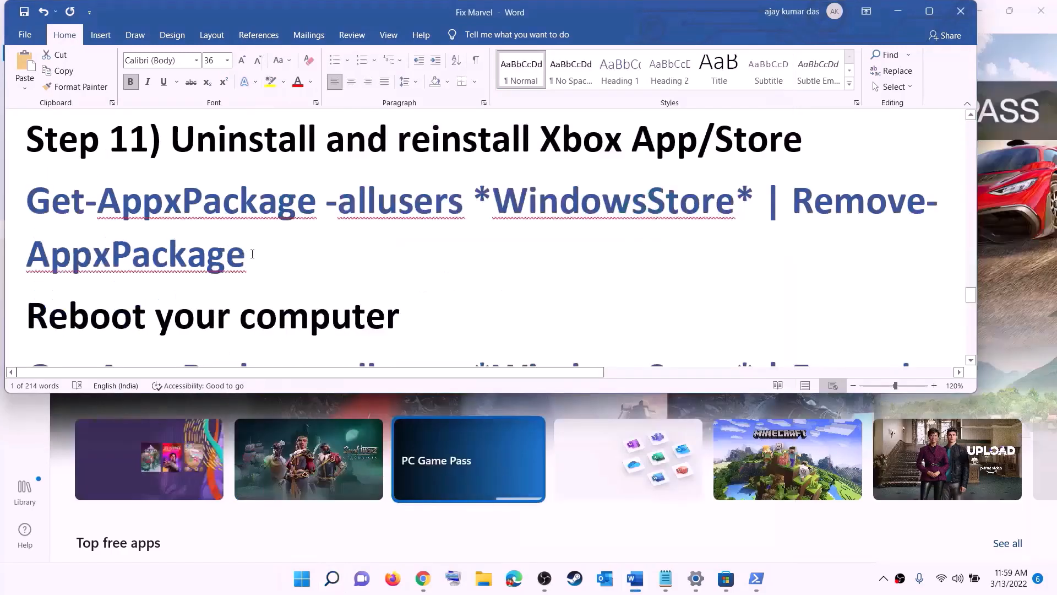
Copy the "Get-AppxPackage -allusers *WindowsStore* | Remove-AppxPackage" command from Step 11
{"action": "triple_click", "coordinate": [252, 253]}
{"action": "right_click", "coordinate": [99, 223]}
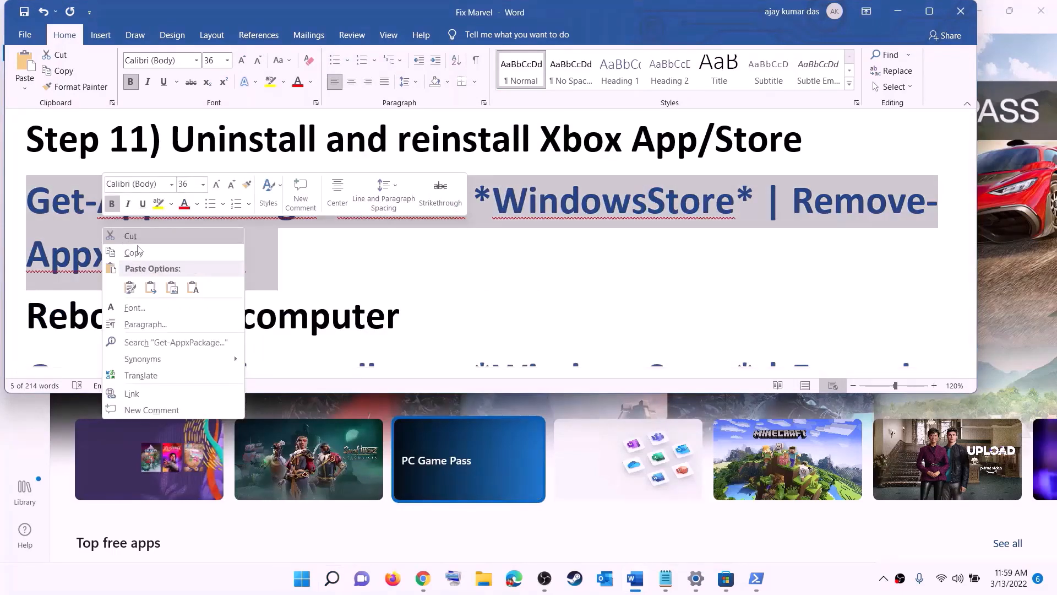
{"action": "left_click", "coordinate": [142, 250]}
Search Windows for PowerShell, run it as administrator, and execute the copied Microsoft Store removal command
{"action": "left_click", "coordinate": [309, 588]}
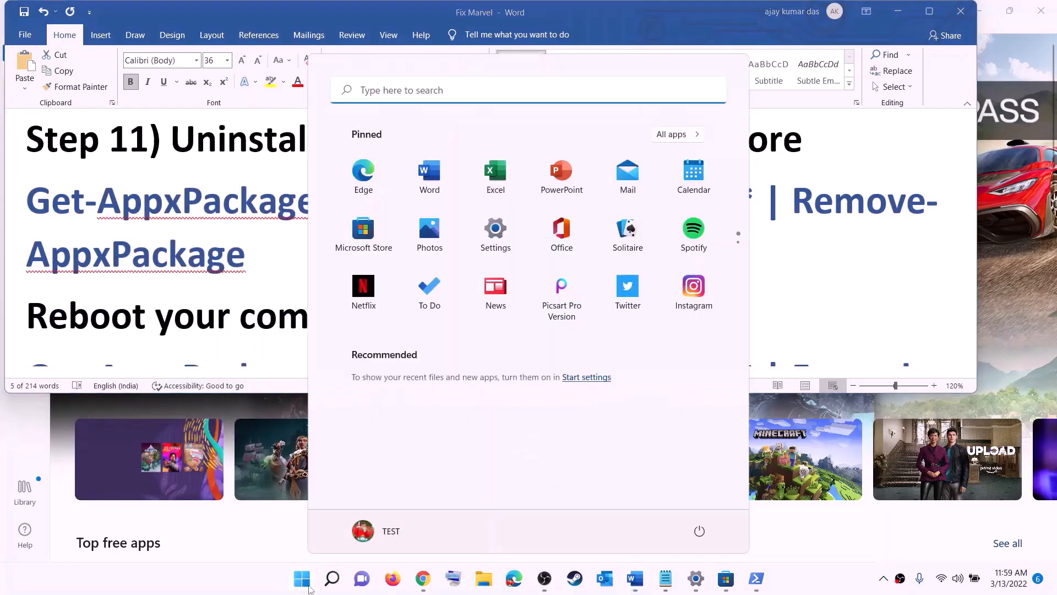
{"action": "type", "text": "powe"}
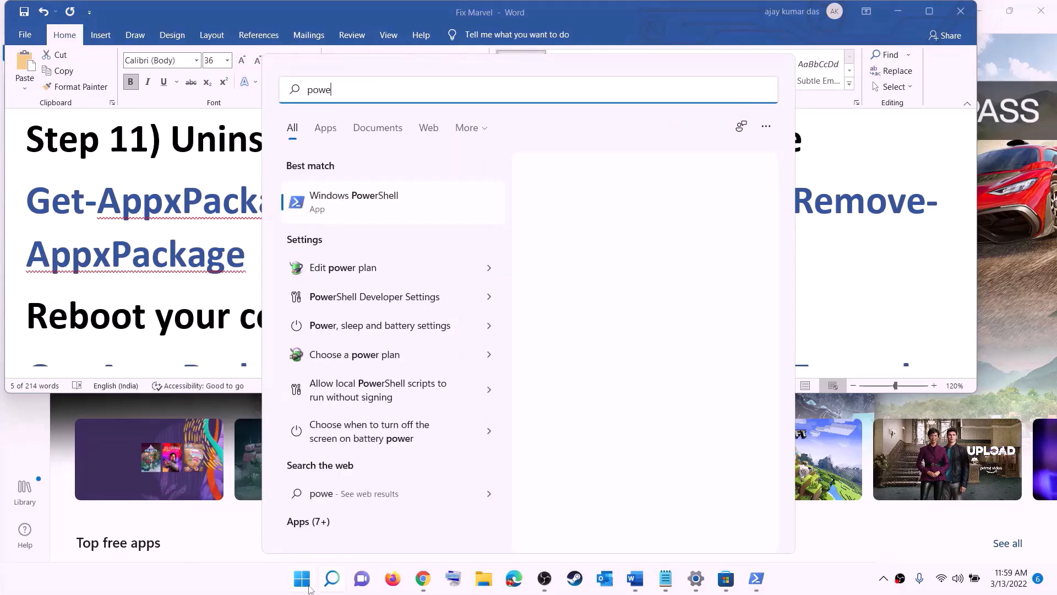
{"action": "type", "text": "rshel"}
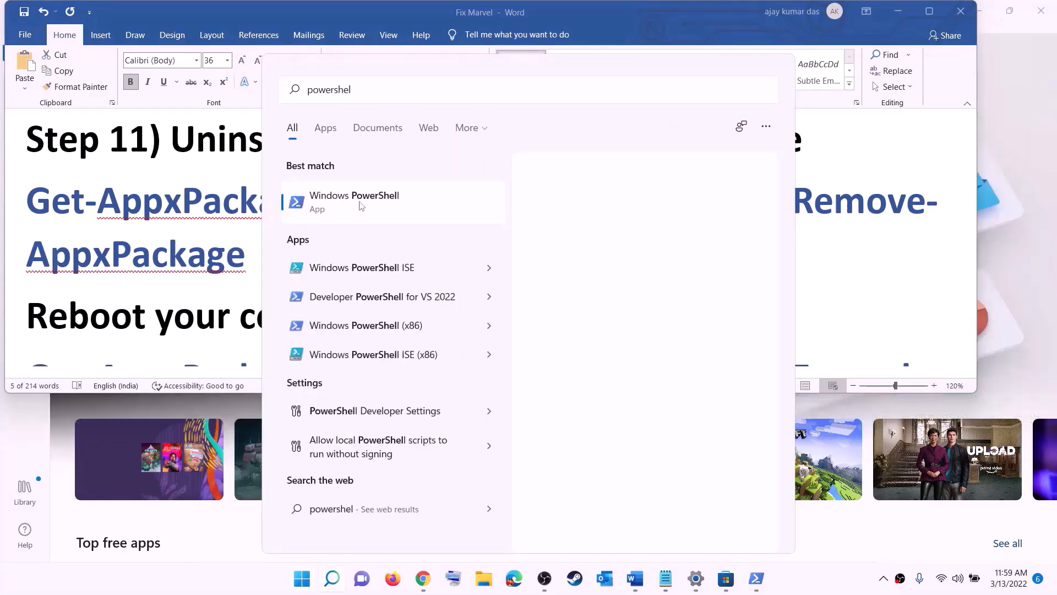
{"action": "right_click", "coordinate": [359, 204]}
{"action": "left_click", "coordinate": [445, 219]}
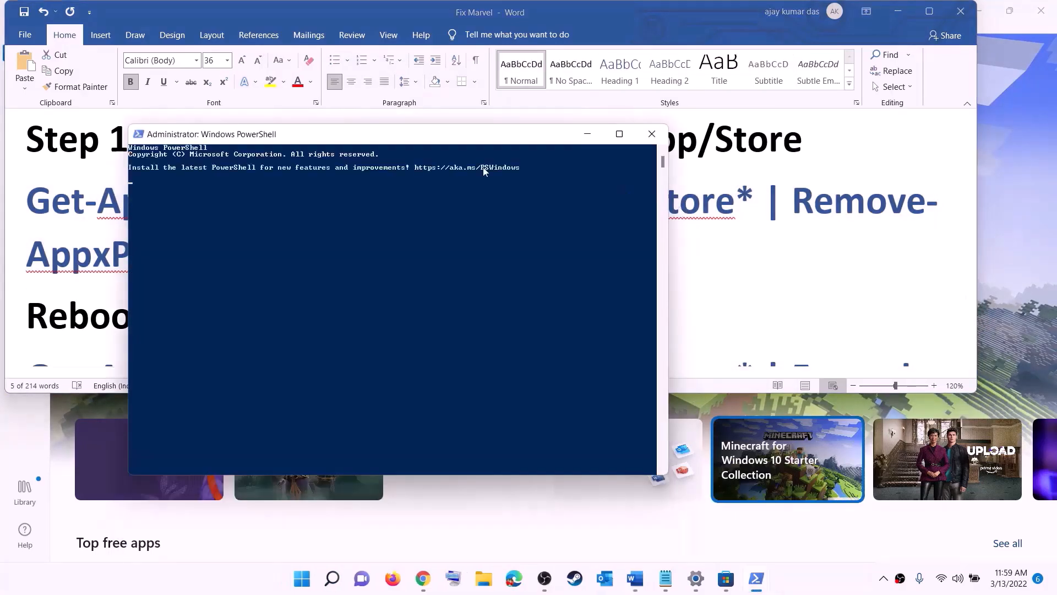
{"action": "right_click", "coordinate": [329, 207]}
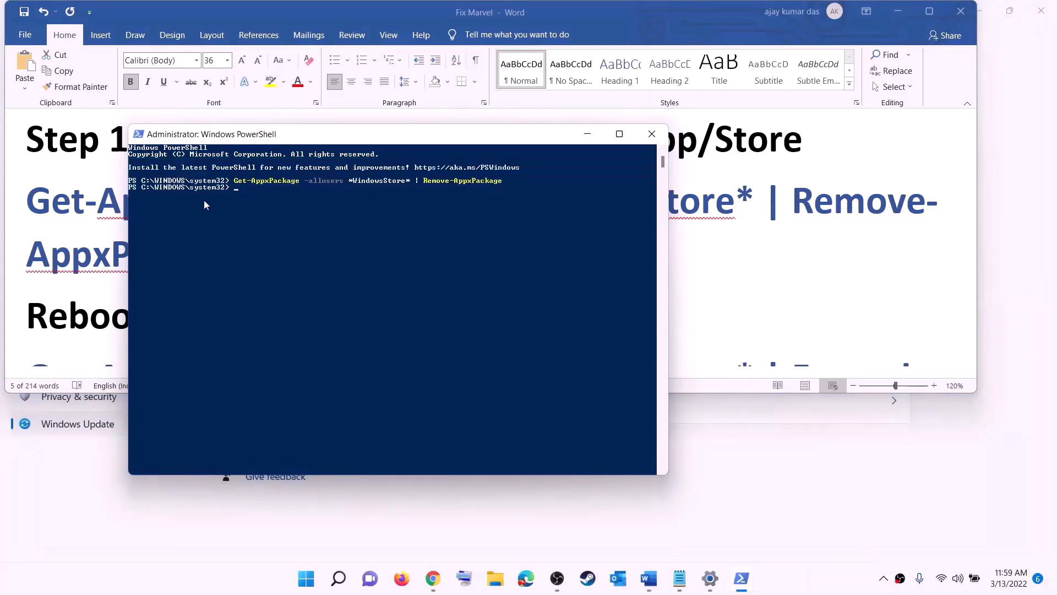
Highlight the reboot instruction in the Word document, view the computer's power options, and dismiss them without restarting
{"action": "left_click", "coordinate": [61, 278]}
{"action": "double_click", "coordinate": [71, 307]}
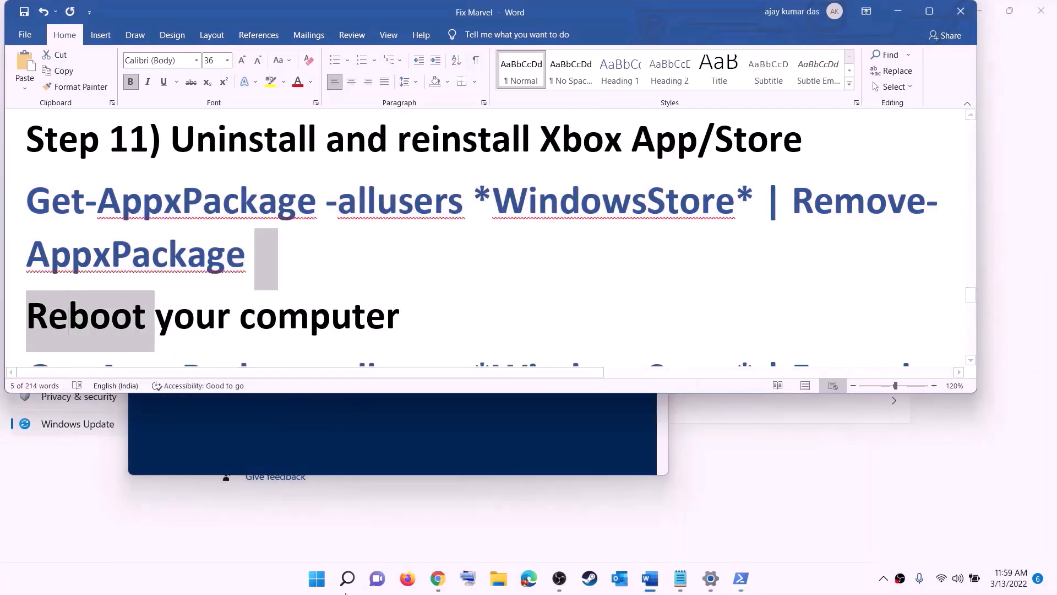
{"action": "key", "text": "super"}
{"action": "left_click", "coordinate": [699, 531]}
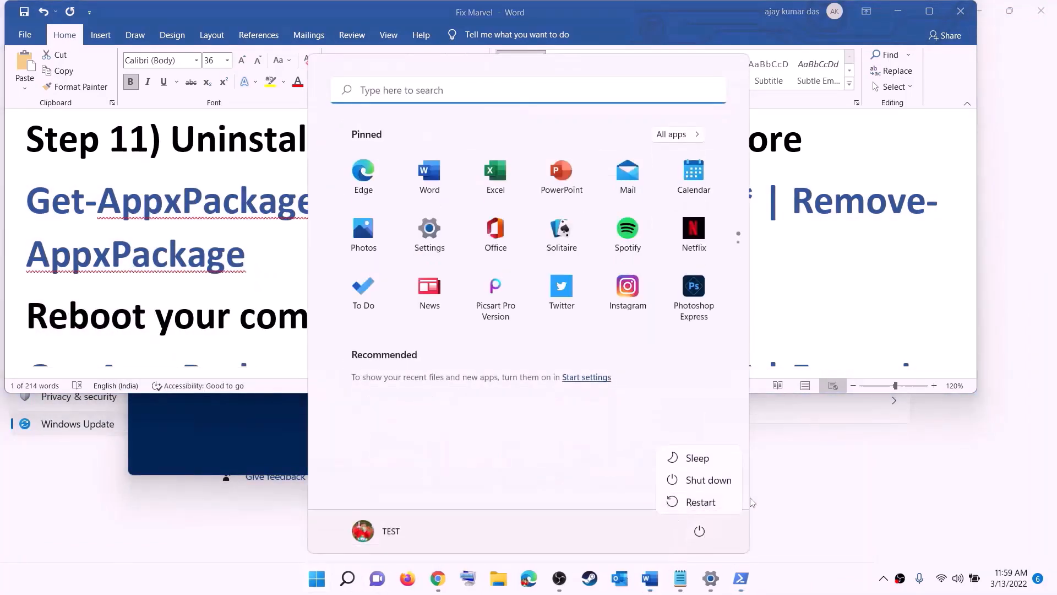
{"action": "left_click", "coordinate": [221, 254]}
Copy the Get-AppxPackage WindowsStore command with Add-AppxPackage -DisableDevelopmentMode -Register from below the reboot instruction
{"action": "scroll", "coordinate": [897, 270], "scroll_direction": "down", "scroll_amount": 3}
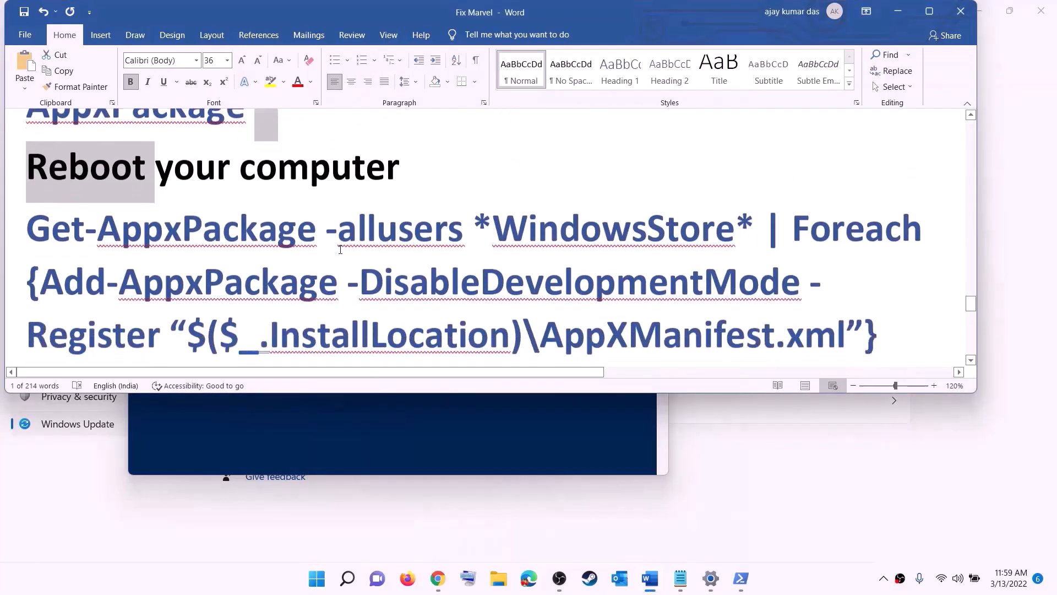
{"action": "left_click_drag", "start_coordinate": [881, 287], "coordinate": [27, 165]}
{"action": "right_click", "coordinate": [181, 214]}
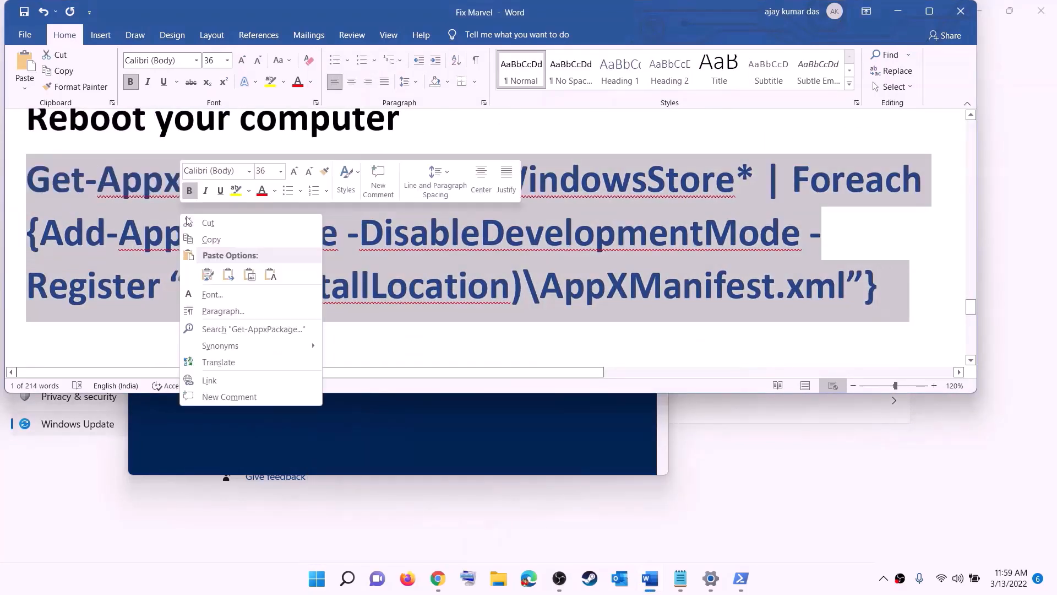
{"action": "left_click", "coordinate": [220, 238]}
Open another Windows PowerShell as administrator, allow it to make changes, and run the copied Microsoft Store re-registration command
{"action": "left_click", "coordinate": [320, 585]}
{"action": "type", "text": "p"}
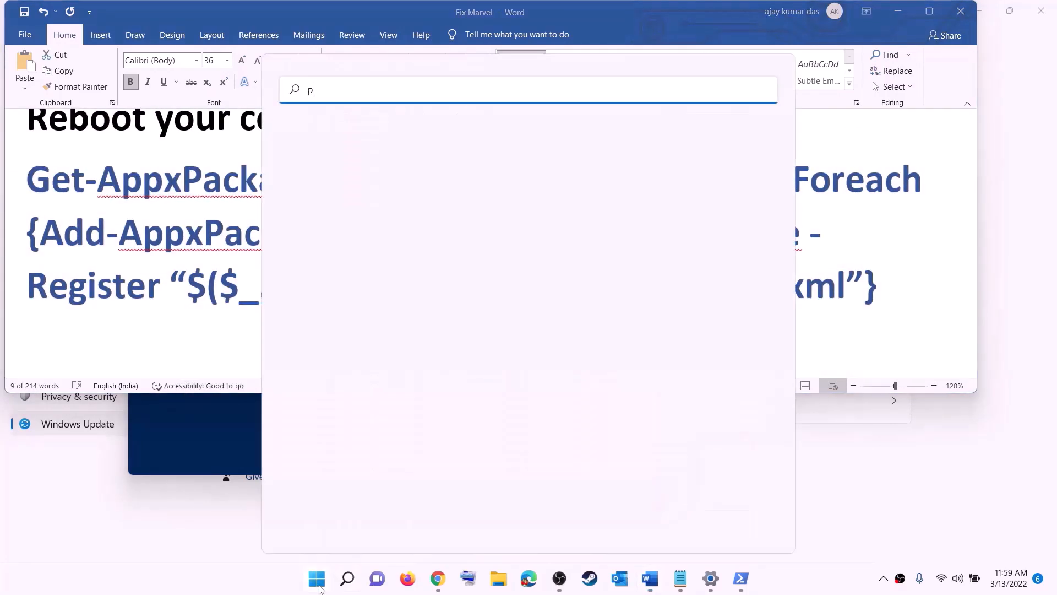
{"action": "type", "text": "owershell"}
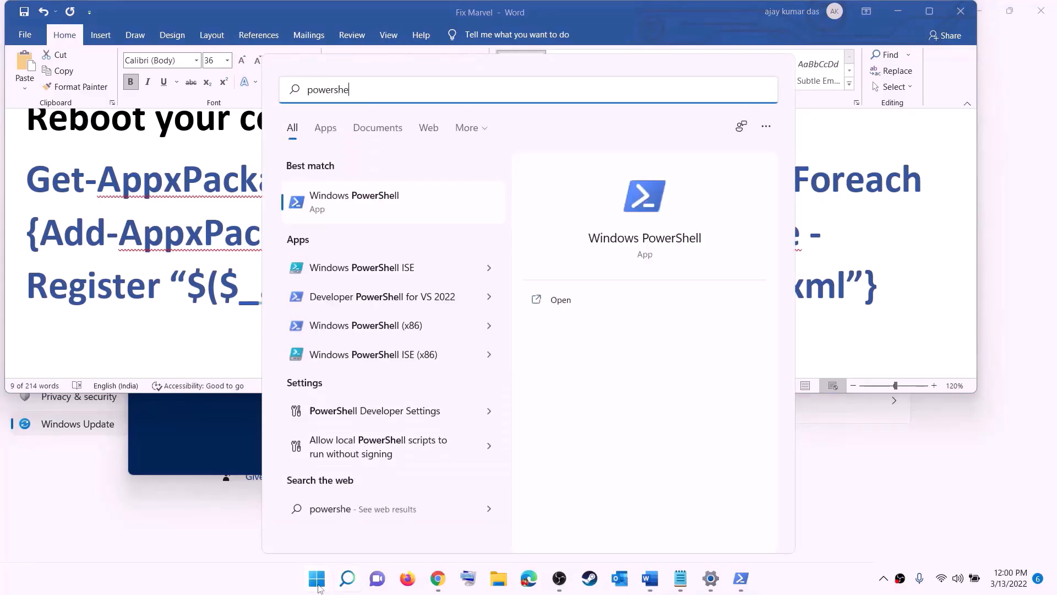
{"action": "right_click", "coordinate": [333, 209]}
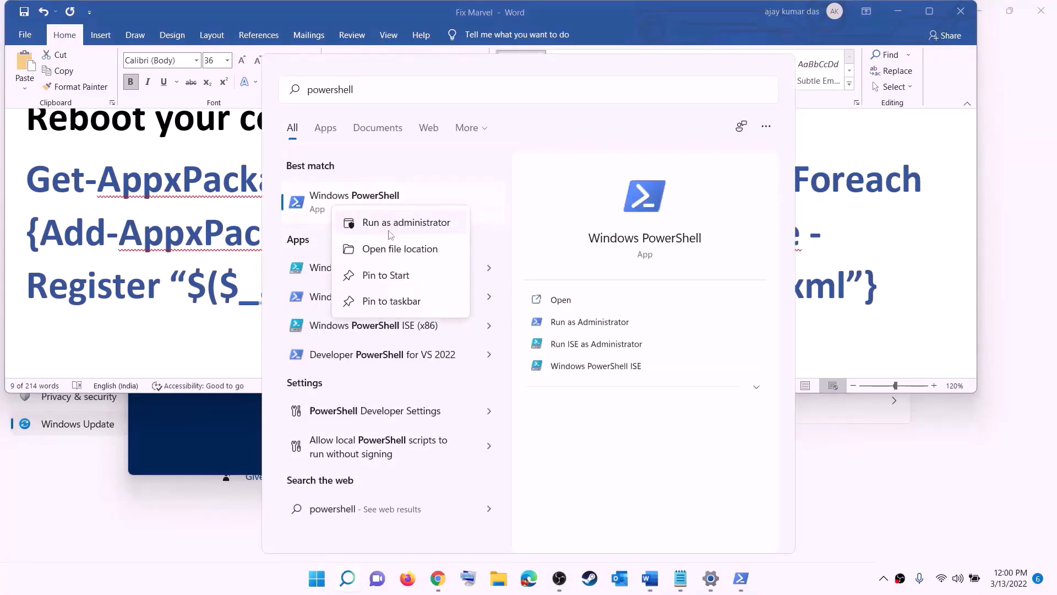
{"action": "left_click", "coordinate": [434, 229]}
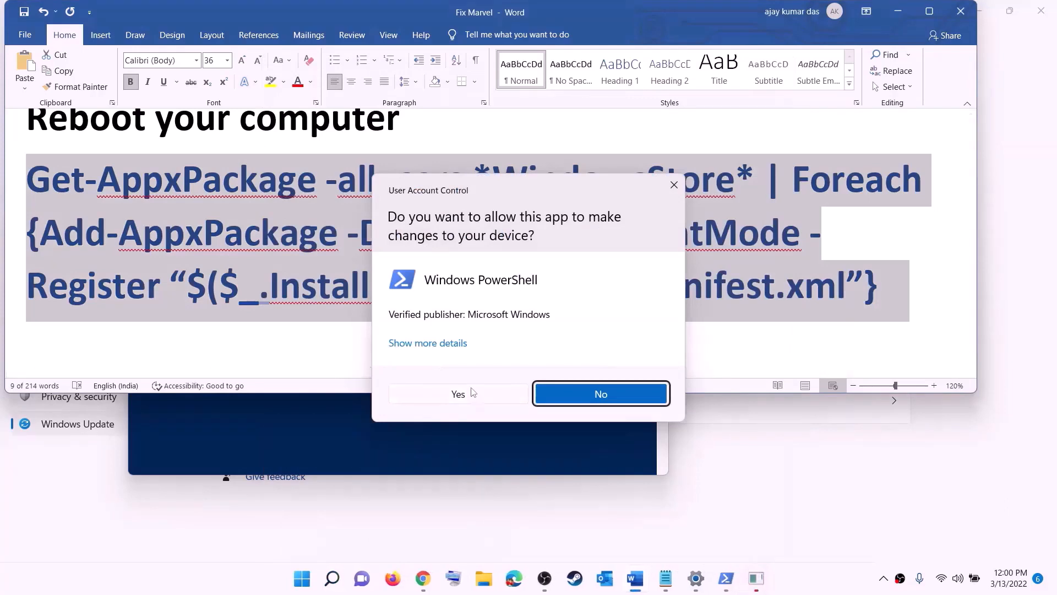
{"action": "left_click", "coordinate": [470, 393]}
{"action": "left_click_drag", "start_coordinate": [380, 46], "coordinate": [502, 118]}
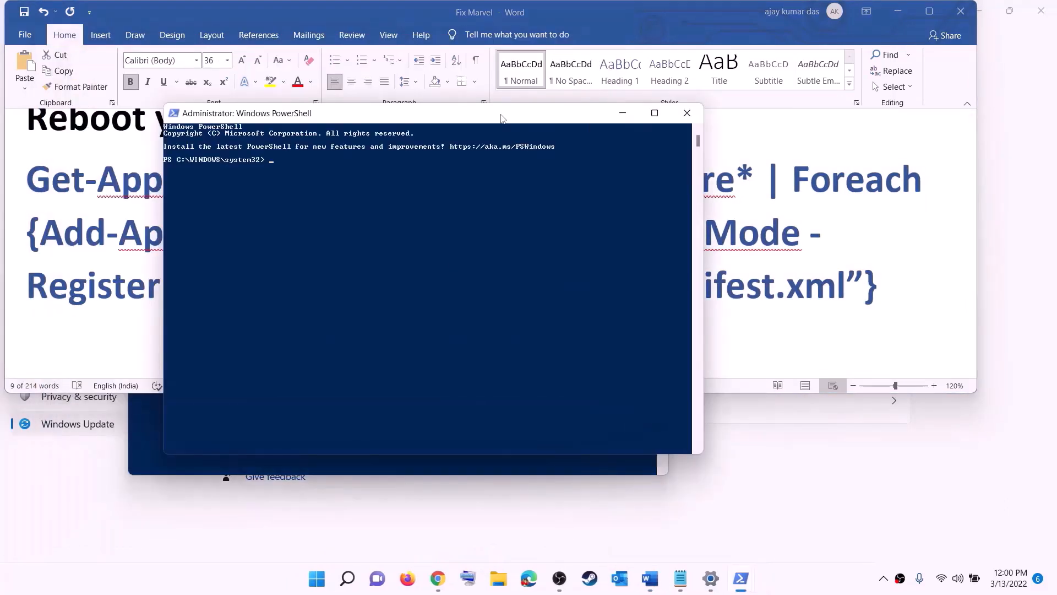
{"action": "key", "text": "ctrl+v"}
{"action": "key", "text": "Return"}
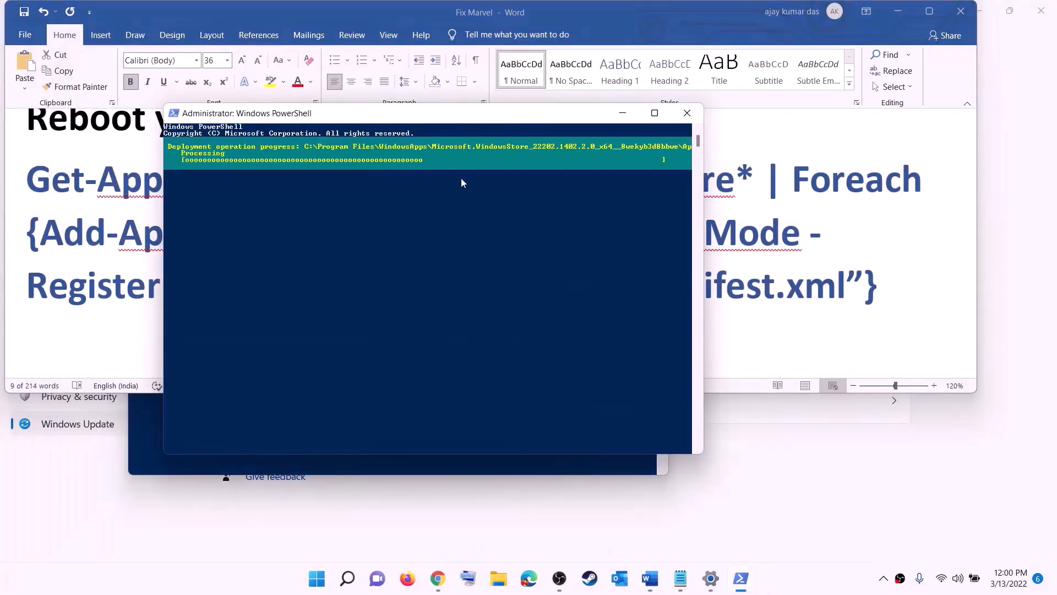
Search Windows for "store", open Microsoft Store, and maximize its window
{"action": "left_click", "coordinate": [324, 583]}
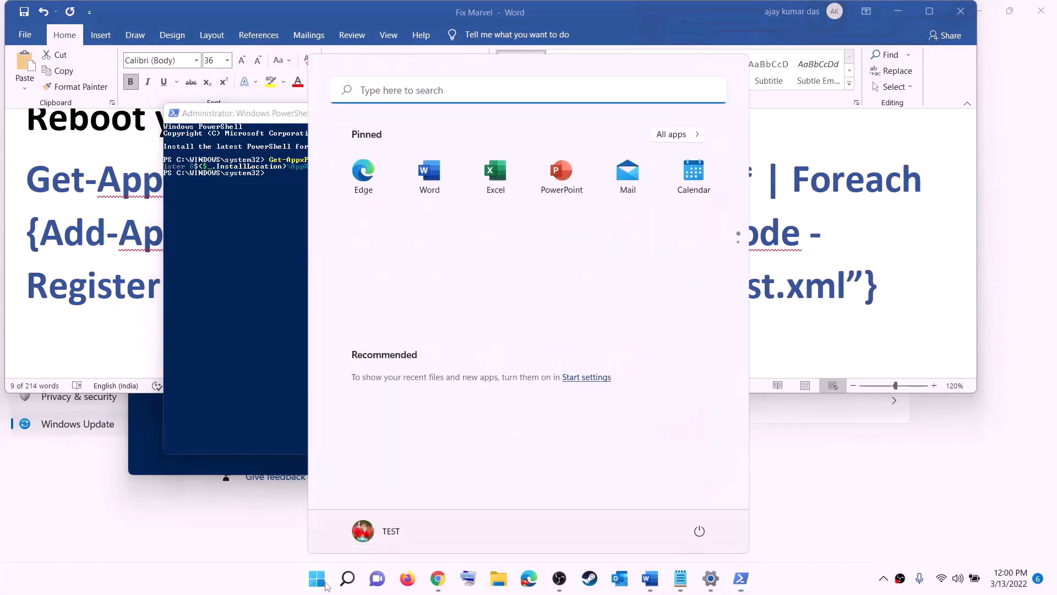
{"action": "type", "text": "store"}
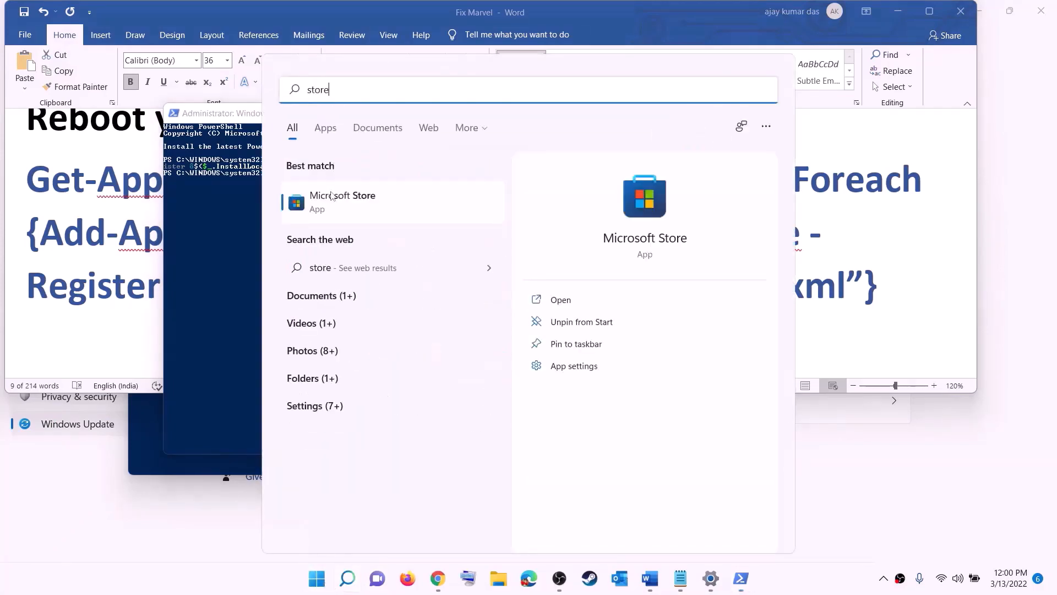
{"action": "left_click", "coordinate": [331, 199]}
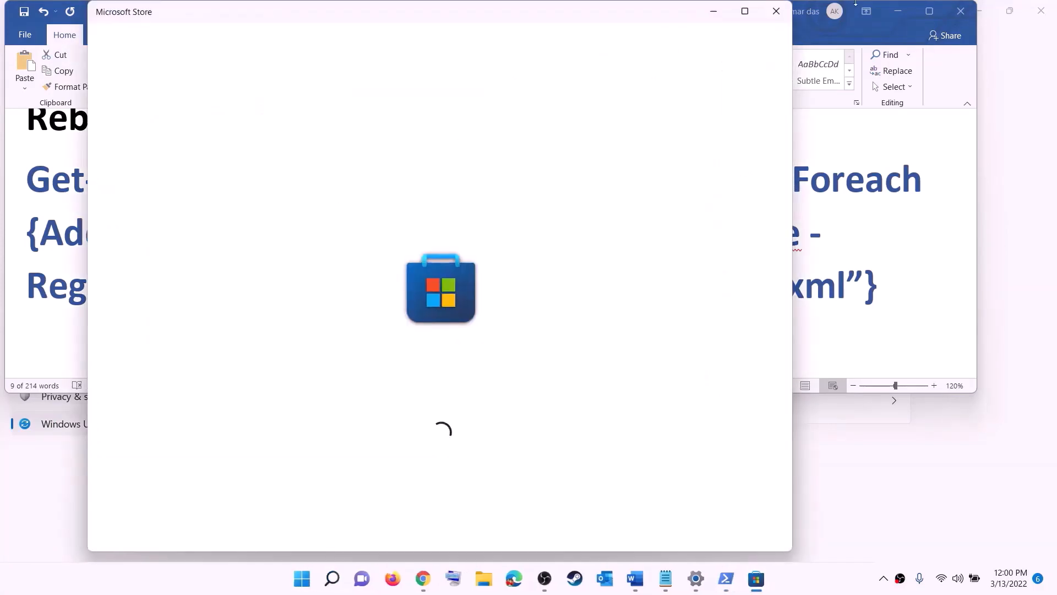
{"action": "left_click", "coordinate": [745, 11]}
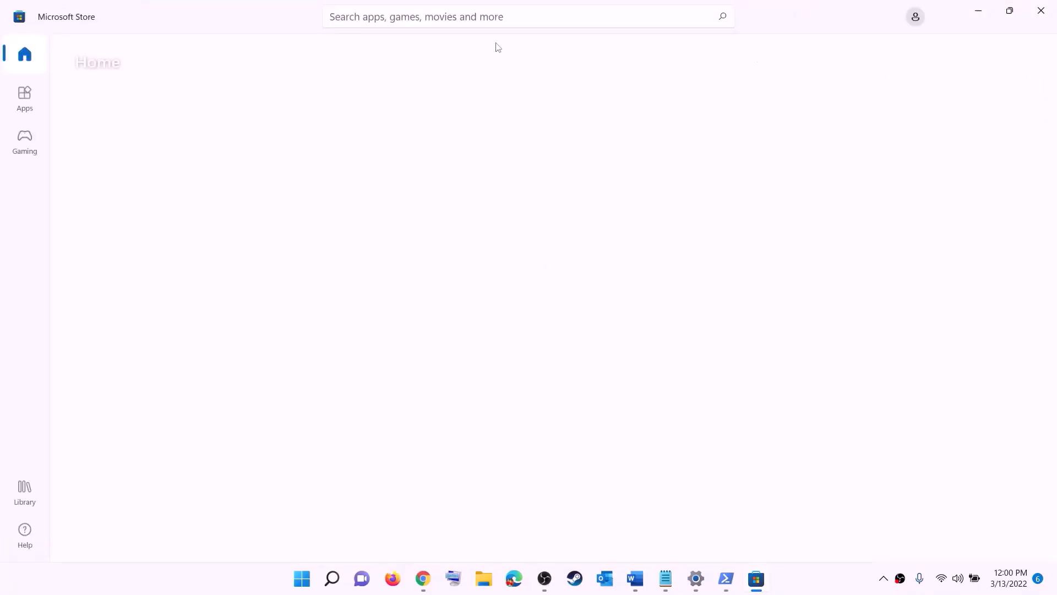
Search Microsoft Store for "xbox" and open the Xbox app's page
{"action": "left_click", "coordinate": [397, 17]}
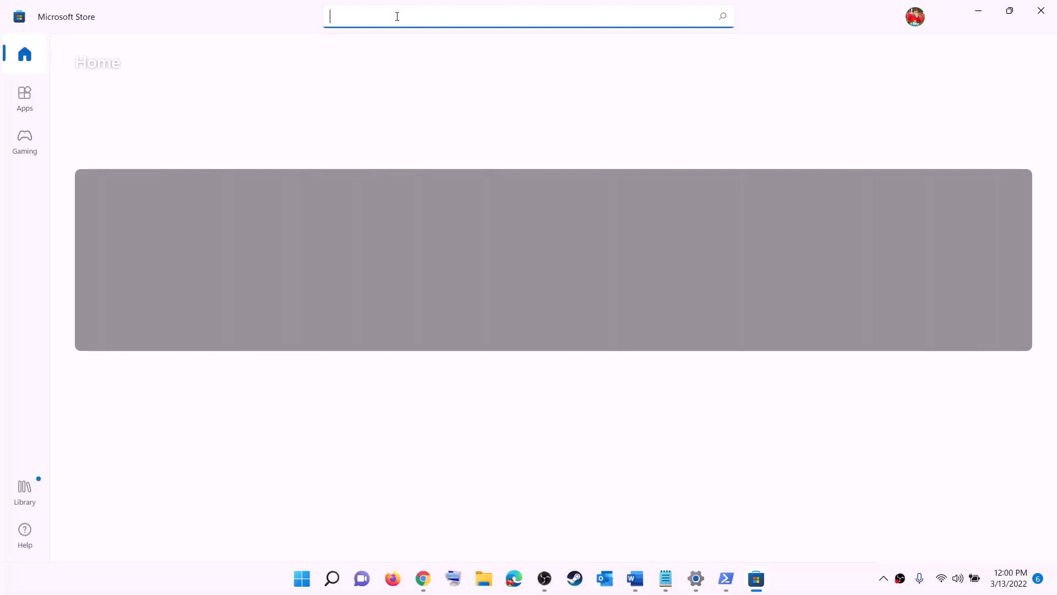
{"action": "type", "text": "xbo"}
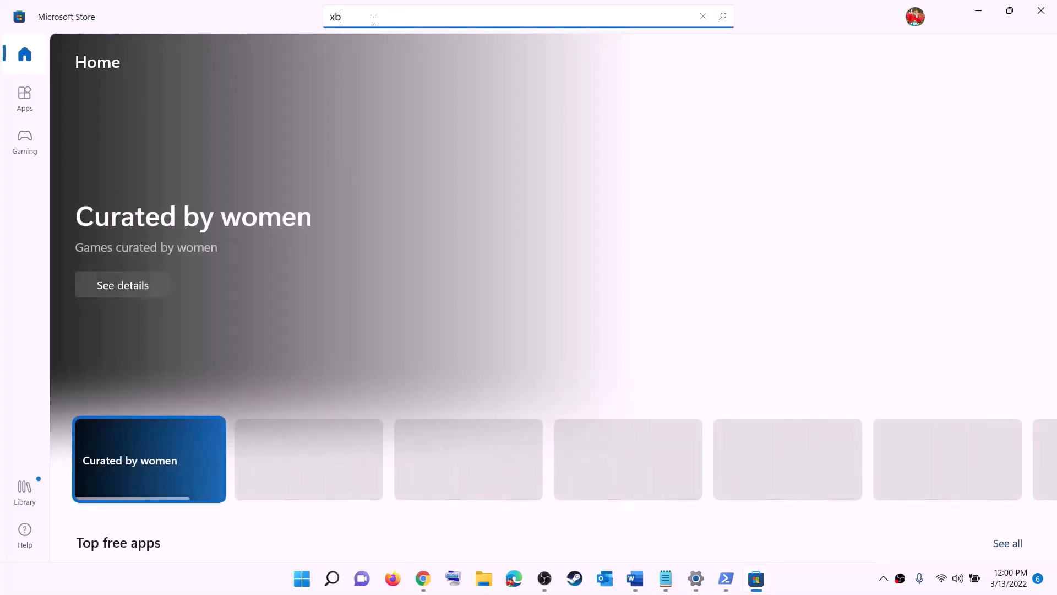
{"action": "type", "text": "x"}
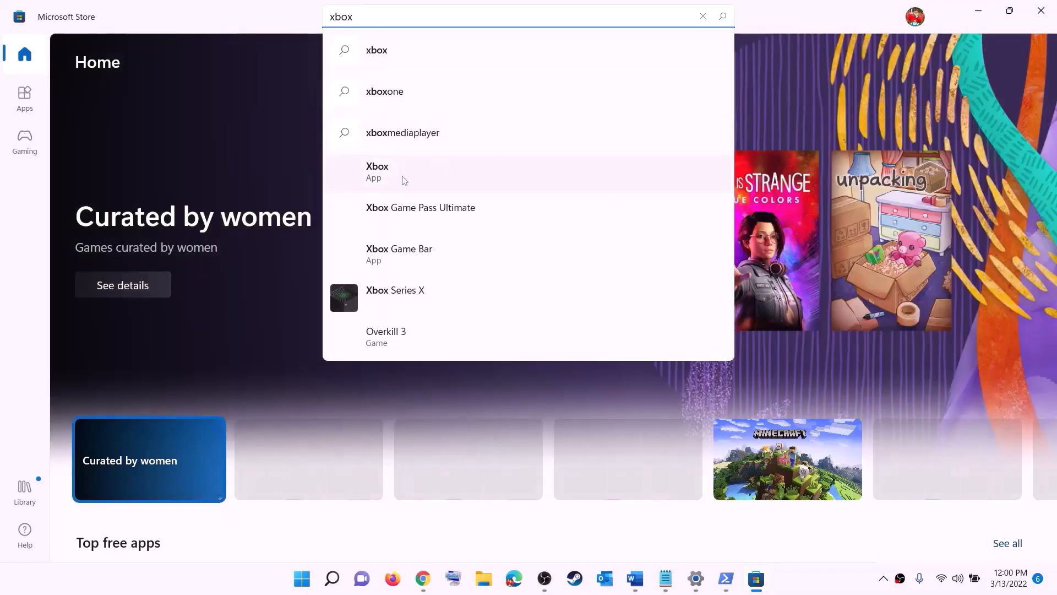
{"action": "left_click", "coordinate": [394, 175]}
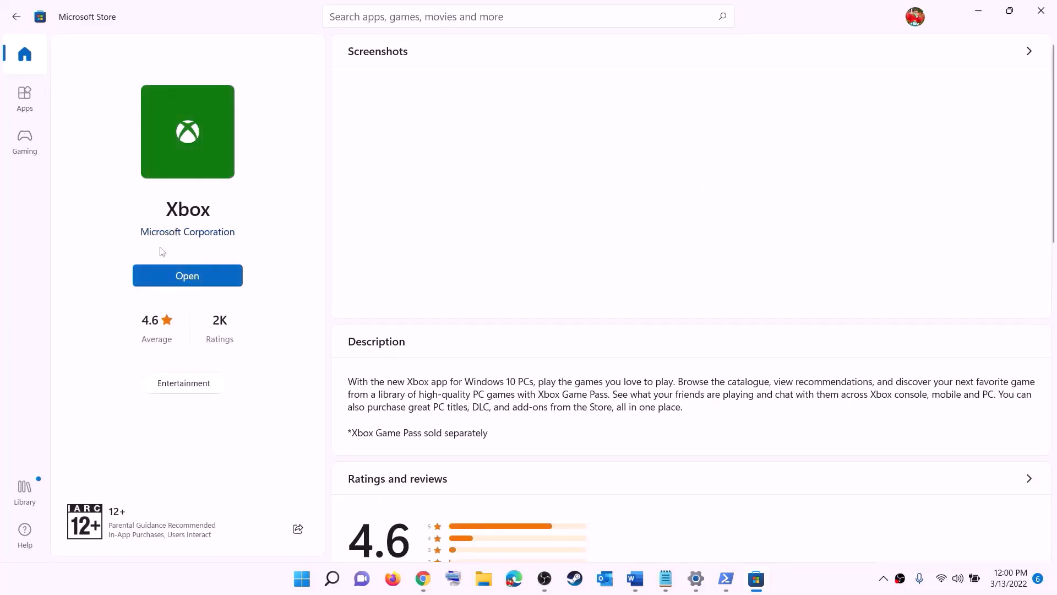
Return to the Word document and highlight the "C drive" and "Different Drive" options in Step 12
{"action": "left_click", "coordinate": [638, 572]}
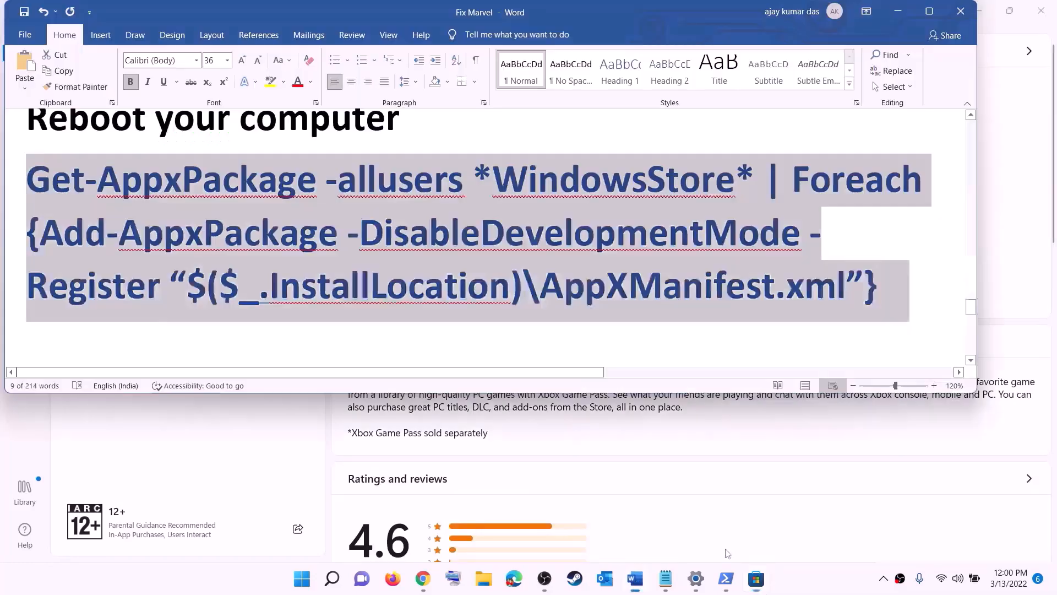
{"action": "scroll", "coordinate": [319, 272], "scroll_direction": "down", "scroll_amount": 2}
{"action": "scroll", "coordinate": [319, 273], "scroll_direction": "down", "scroll_amount": 2}
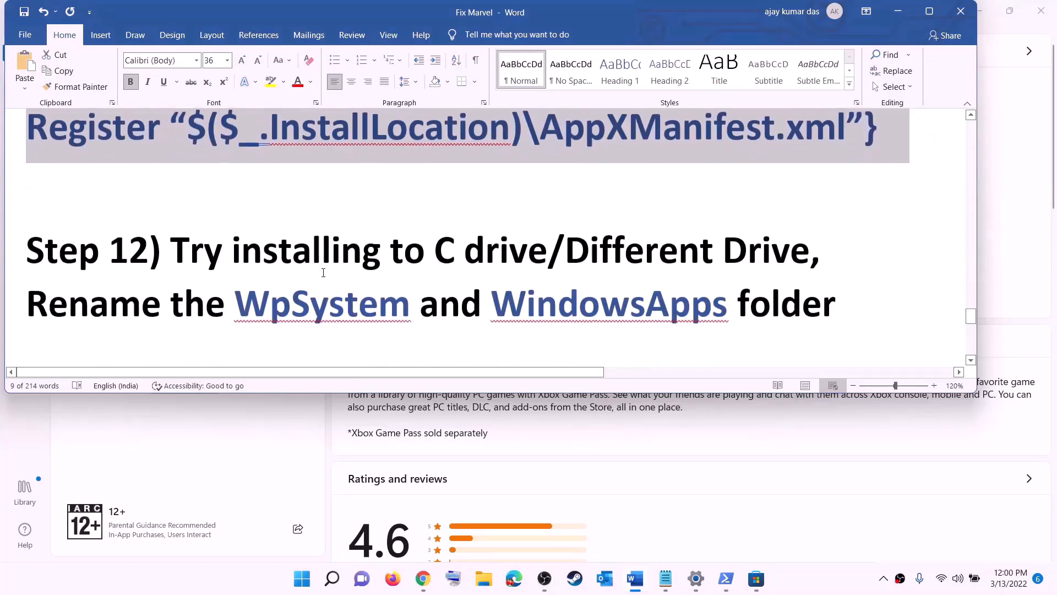
{"action": "left_click_drag", "start_coordinate": [163, 206], "coordinate": [722, 208]}
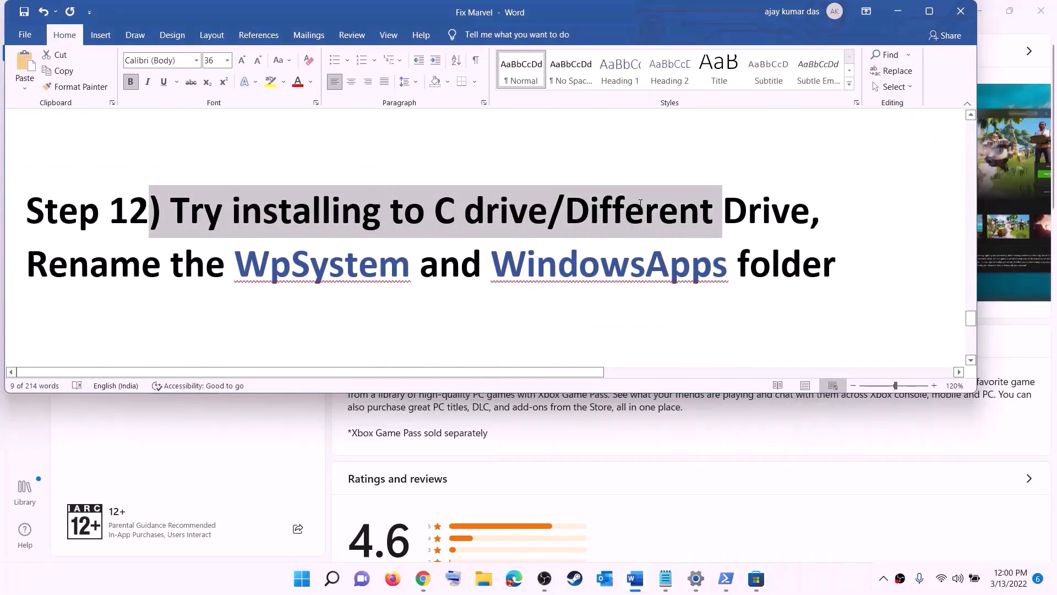
{"action": "left_click", "coordinate": [465, 223]}
{"action": "double_click", "coordinate": [444, 212]}
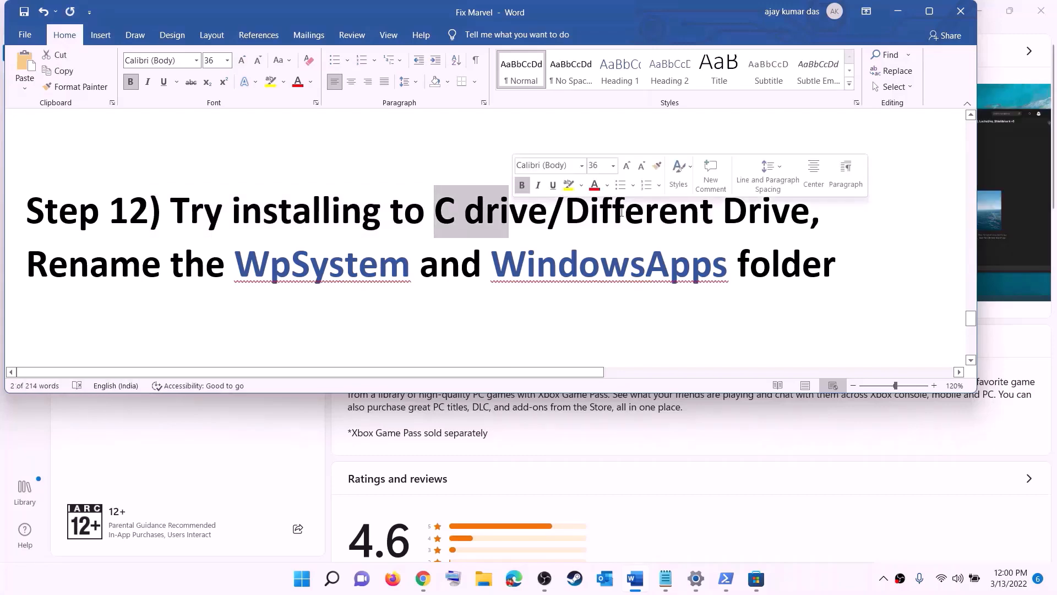
{"action": "left_click_drag", "start_coordinate": [566, 212], "coordinate": [790, 212]}
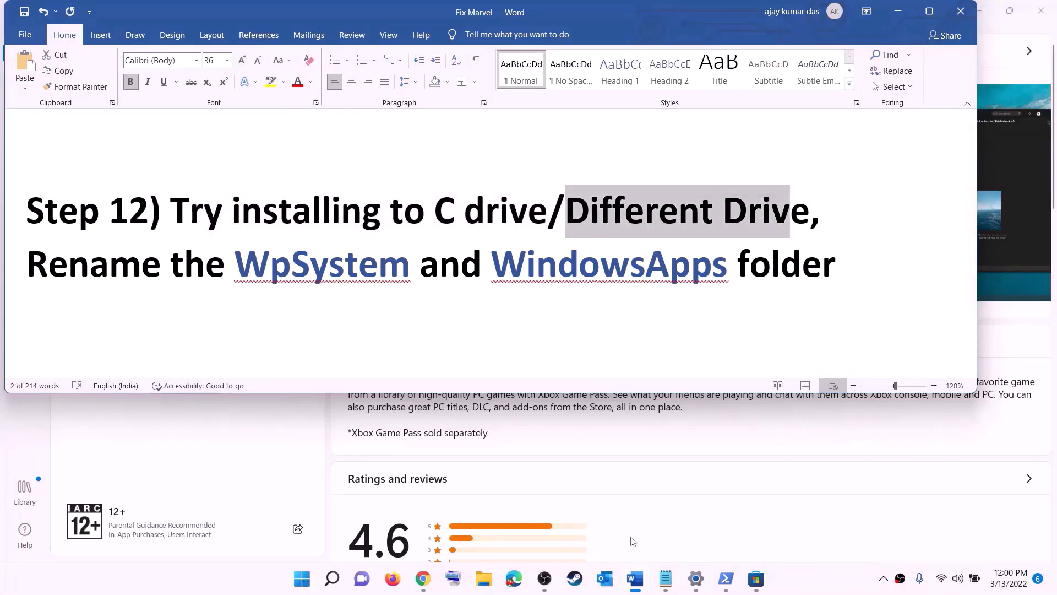
Open the System storage settings and show the advanced page for where new content is saved
{"action": "left_click", "coordinate": [301, 580]}
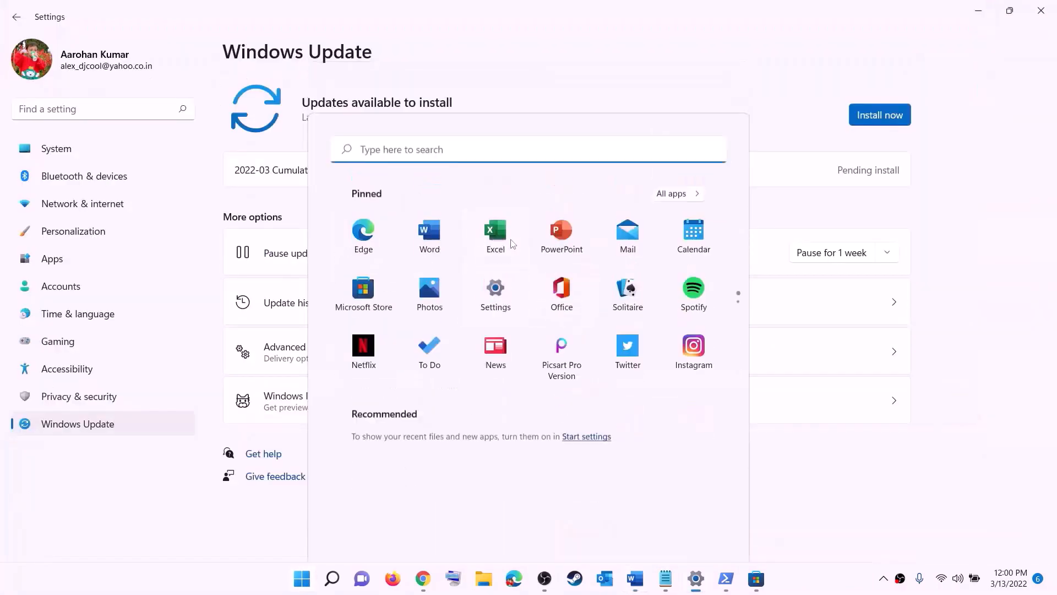
{"action": "left_click", "coordinate": [146, 155]}
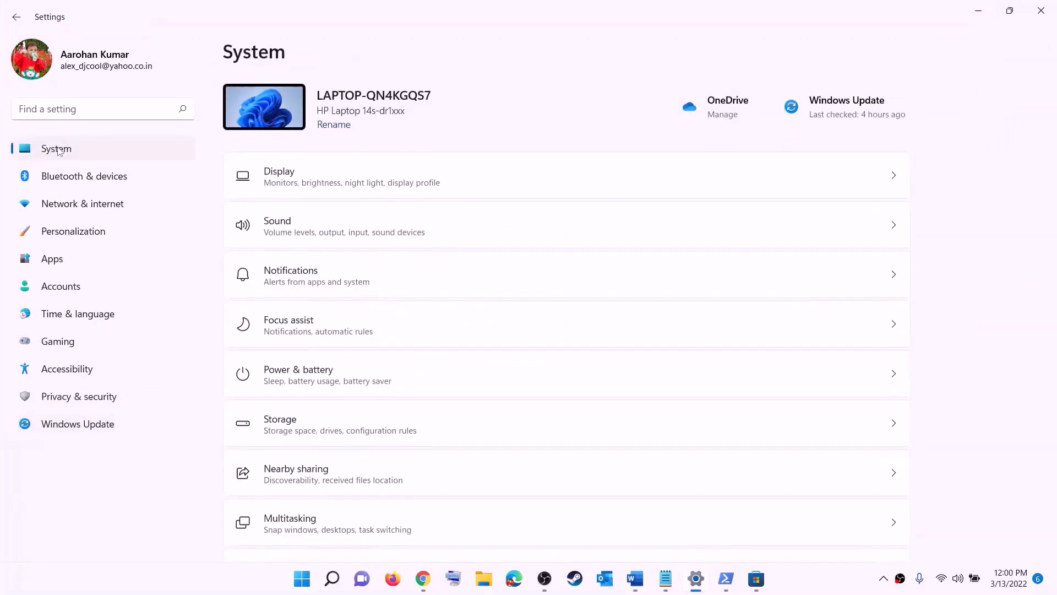
{"action": "scroll", "coordinate": [330, 337], "scroll_direction": "down", "scroll_amount": 3}
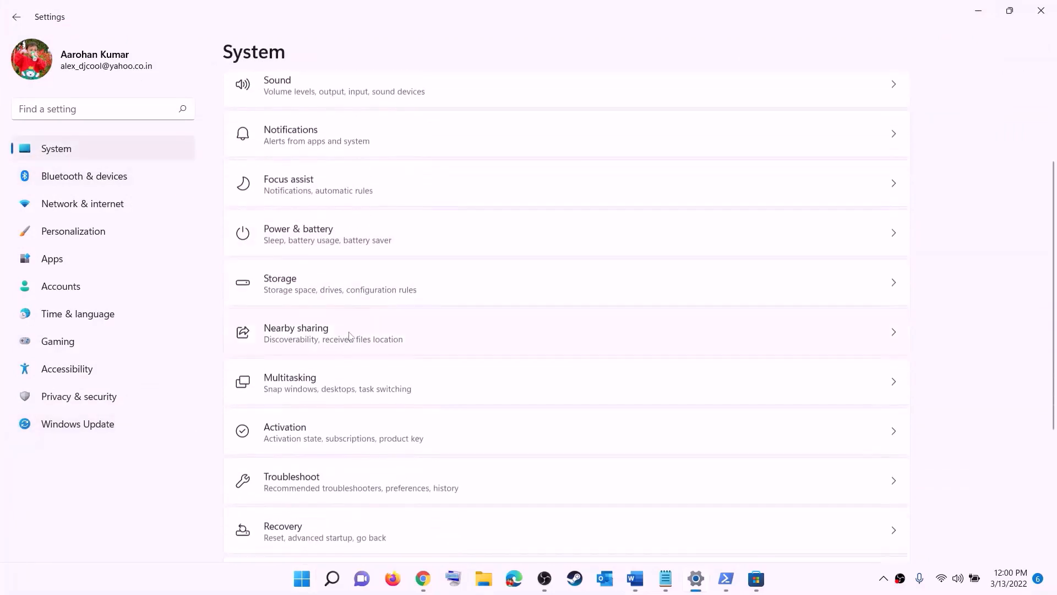
{"action": "left_click", "coordinate": [282, 293]}
{"action": "scroll", "coordinate": [391, 388], "scroll_direction": "down", "scroll_amount": 5}
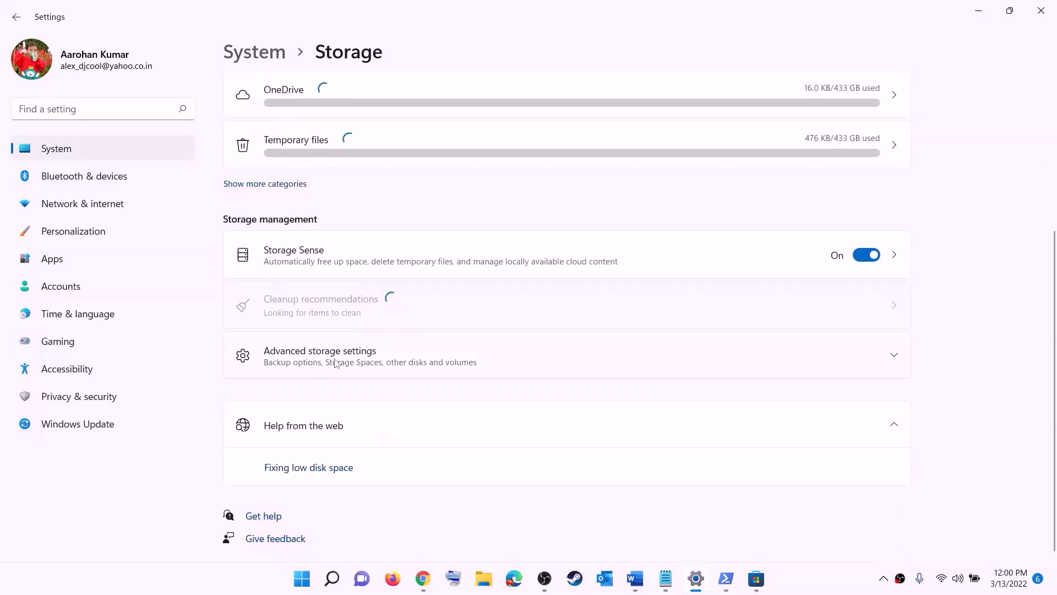
{"action": "left_click", "coordinate": [335, 363]}
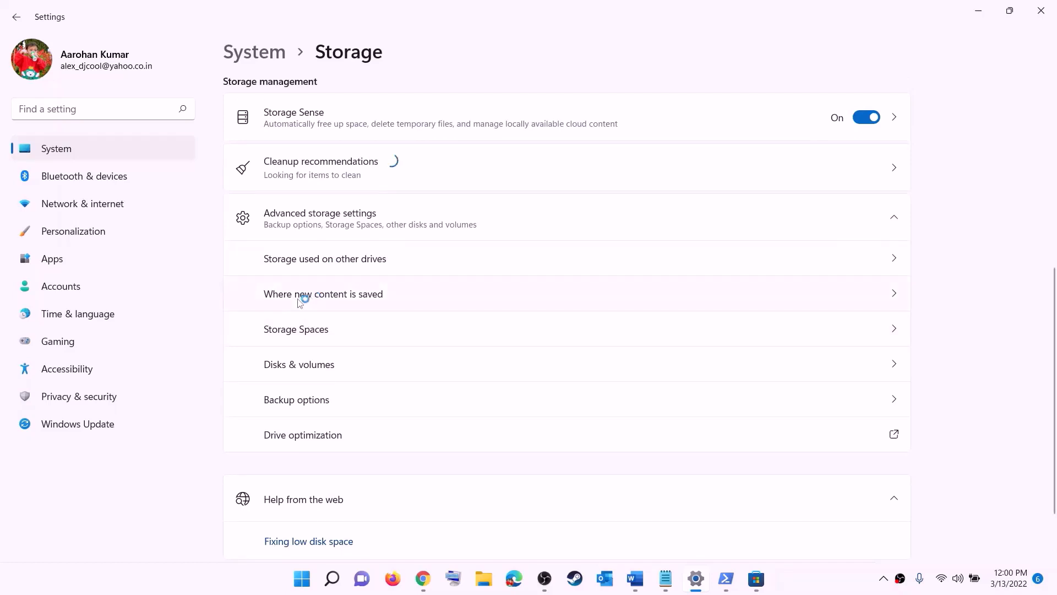
{"action": "left_click", "coordinate": [342, 297]}
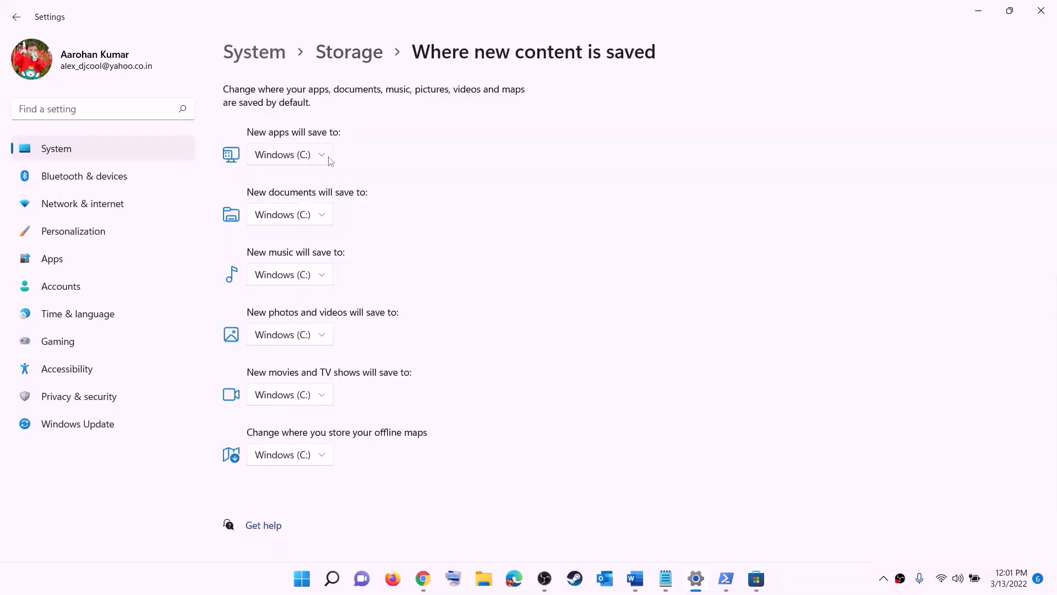
Review the drives offered as the save location for new apps, leaving Windows (C:) selected
{"action": "left_click", "coordinate": [325, 156]}
{"action": "left_click", "coordinate": [325, 163]}
{"action": "left_click", "coordinate": [324, 158]}
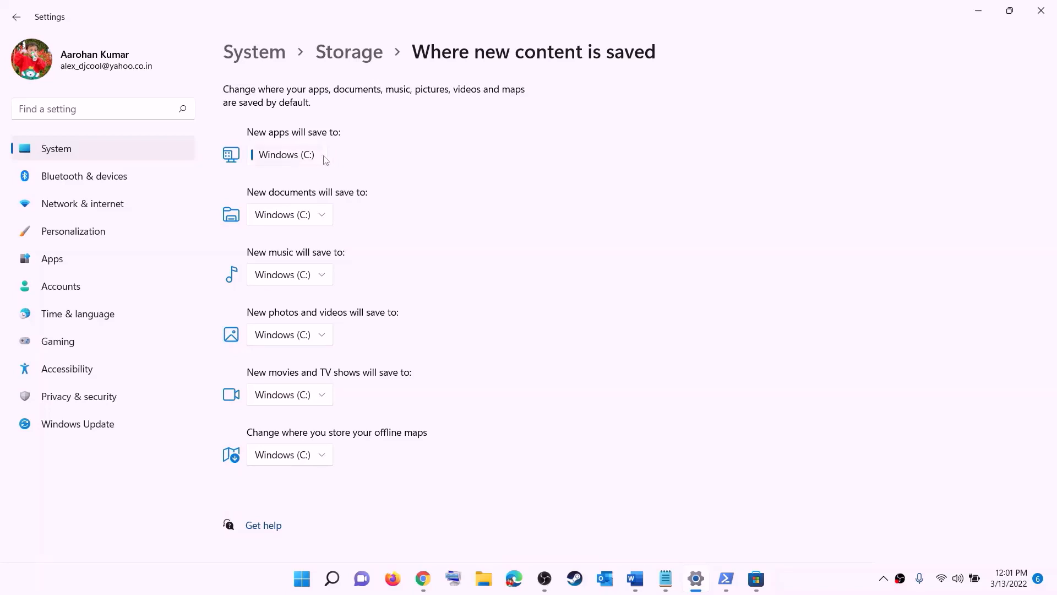
{"action": "left_click", "coordinate": [350, 168]}
{"action": "left_click", "coordinate": [324, 159]}
{"action": "left_click", "coordinate": [341, 156]}
{"action": "left_click", "coordinate": [316, 159]}
{"action": "left_click", "coordinate": [342, 162]}
Close Settings and highlight the Step 12 line about renaming the WpSystem and WindowsApps folder in the Word document
{"action": "left_click", "coordinate": [1038, 12]}
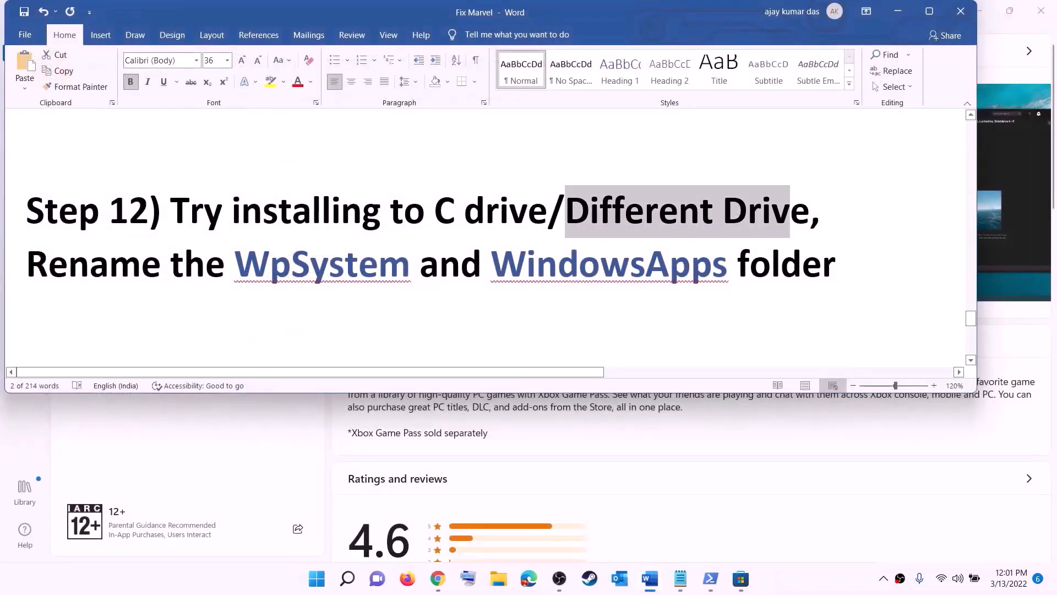
{"action": "left_click_drag", "start_coordinate": [26, 266], "coordinate": [836, 275]}
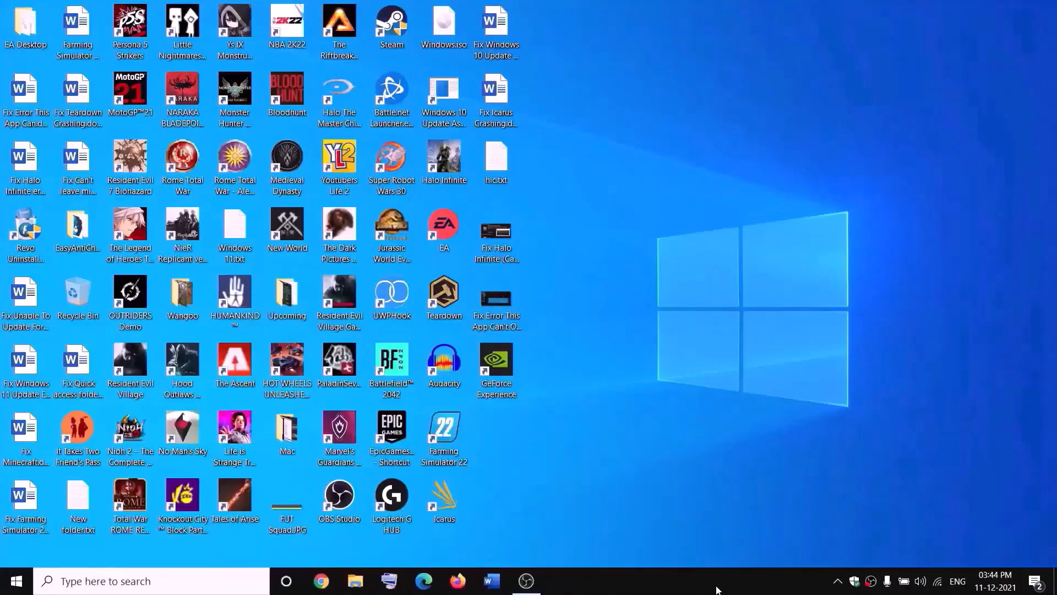
Browse to New Volume (D:) in File Explorer and locate the WpSystem folder
{"action": "left_click", "coordinate": [363, 581]}
{"action": "left_click", "coordinate": [62, 279]}
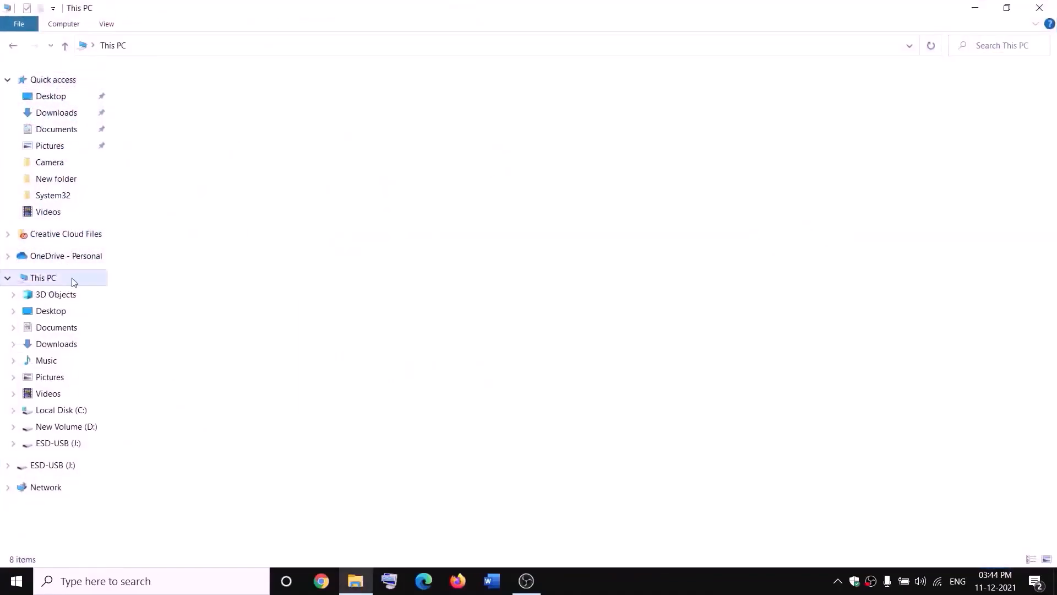
{"action": "double_click", "coordinate": [395, 205]}
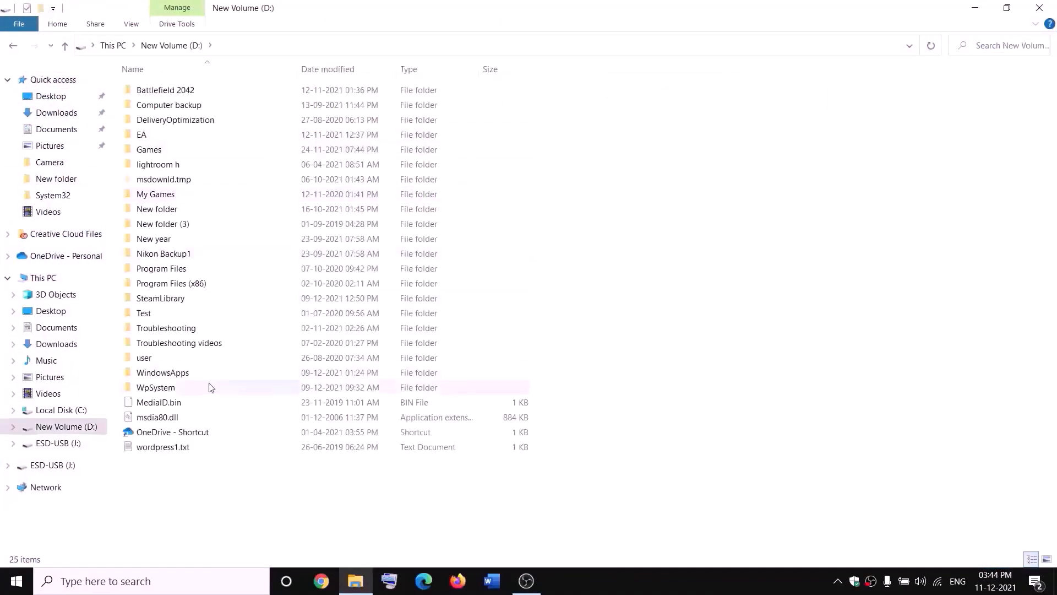
{"action": "left_click", "coordinate": [159, 388]}
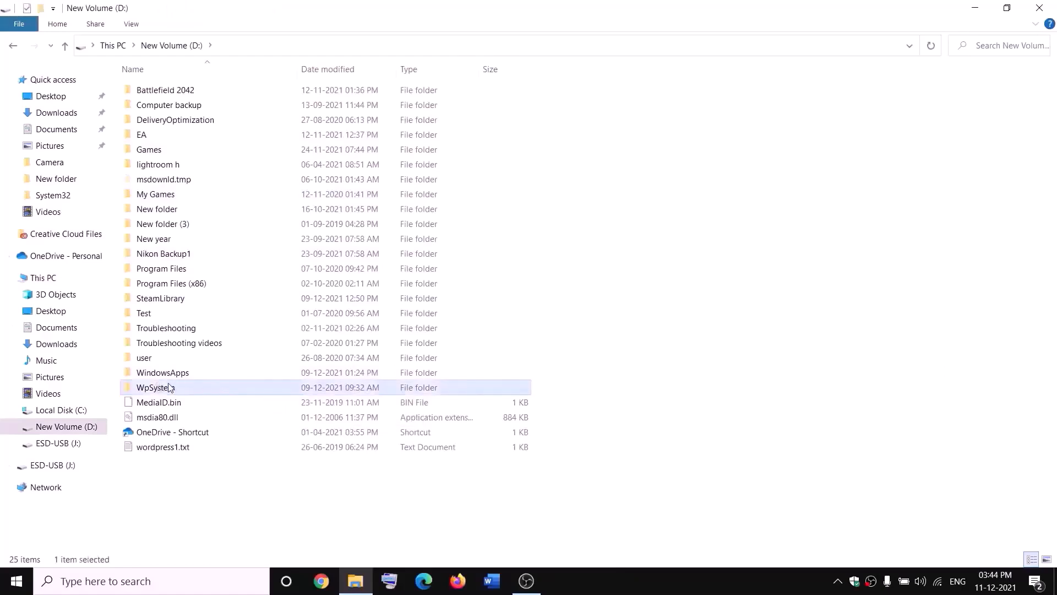
{"action": "right_click", "coordinate": [167, 390]}
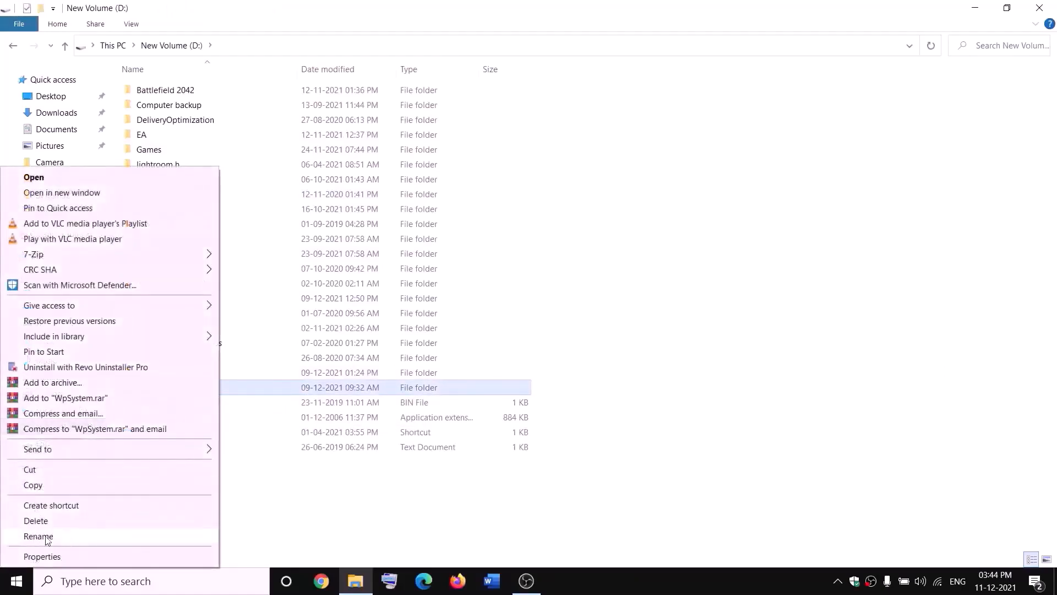
{"action": "left_click", "coordinate": [333, 503]}
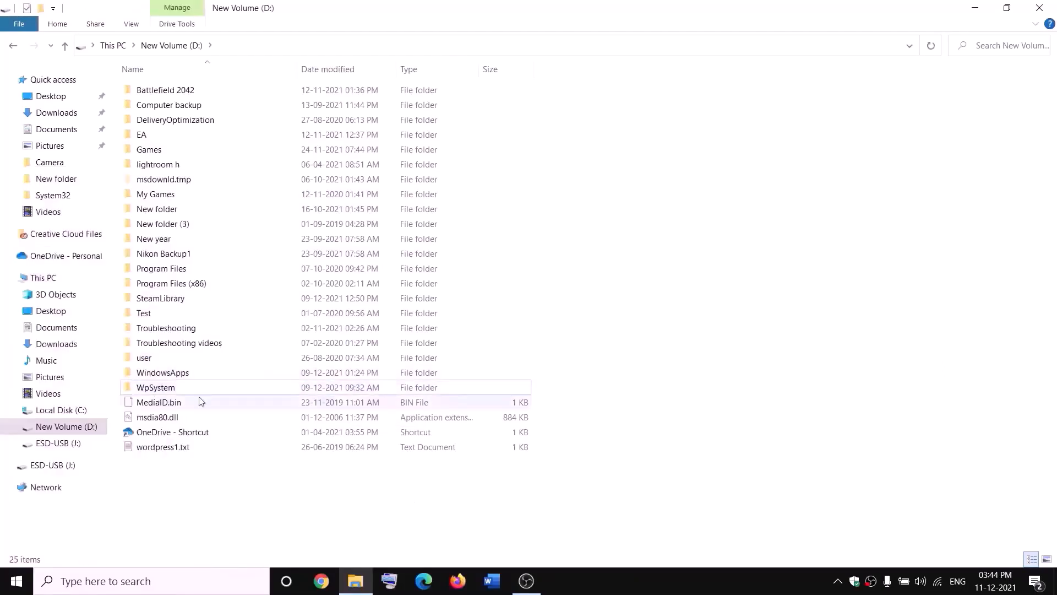
Open the advanced security settings from the WpSystem folder's properties
{"action": "right_click", "coordinate": [155, 390]}
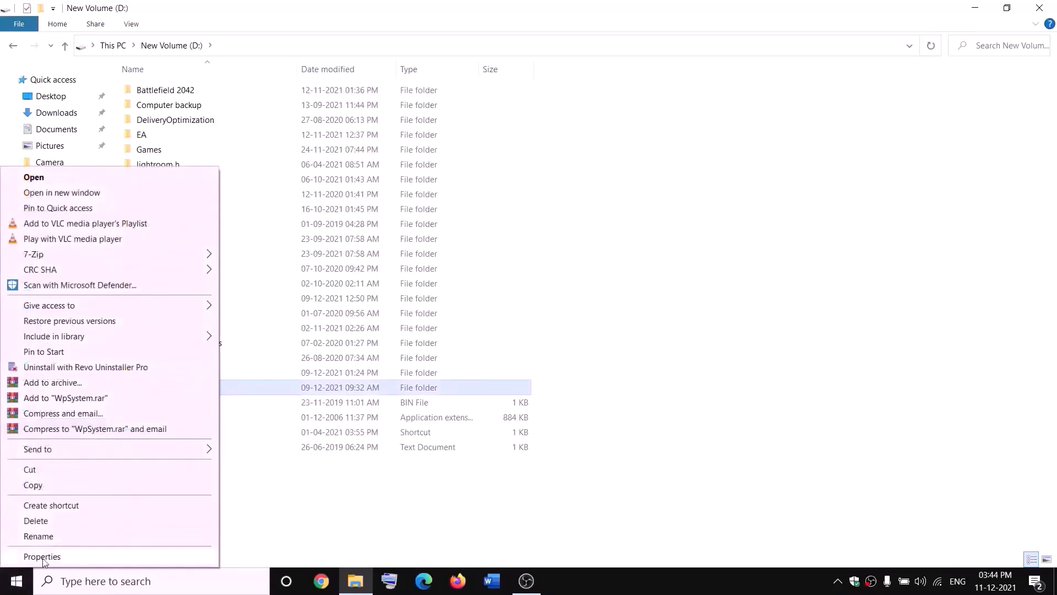
{"action": "left_click", "coordinate": [43, 558]}
{"action": "left_click_drag", "start_coordinate": [314, 243], "coordinate": [453, 156]}
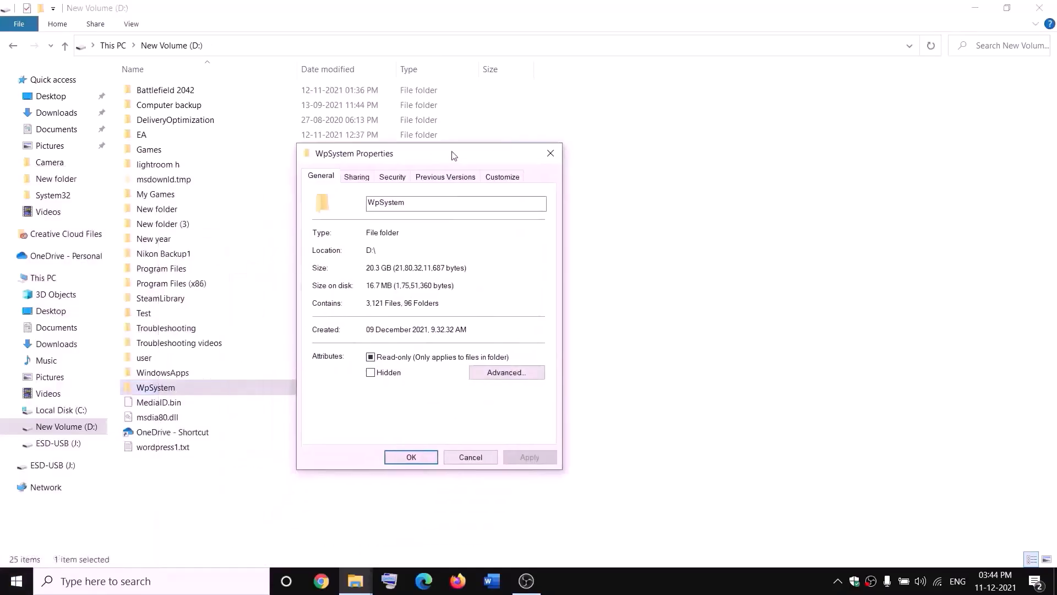
{"action": "left_click", "coordinate": [393, 178]}
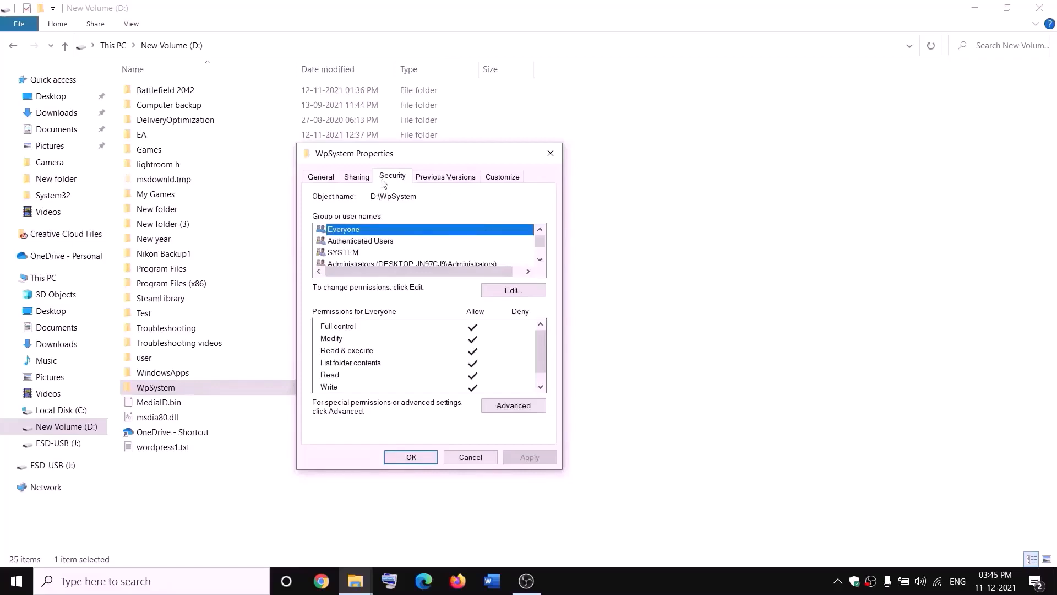
{"action": "left_click", "coordinate": [514, 408]}
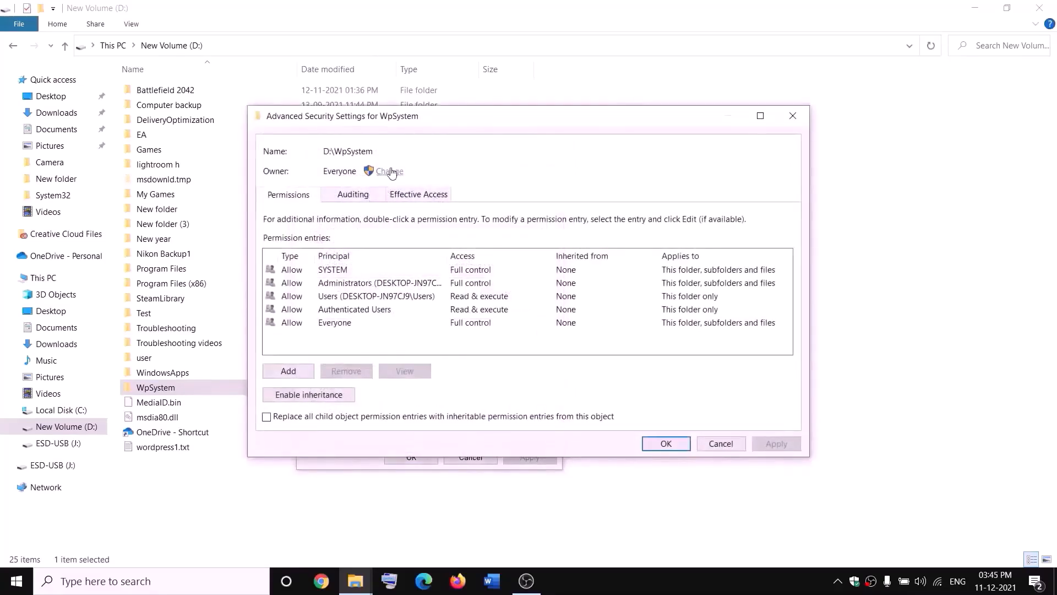
Set the WpSystem folder's owner to Everyone, checking the name, then apply the change and close the folder's properties
{"action": "left_click", "coordinate": [391, 172]}
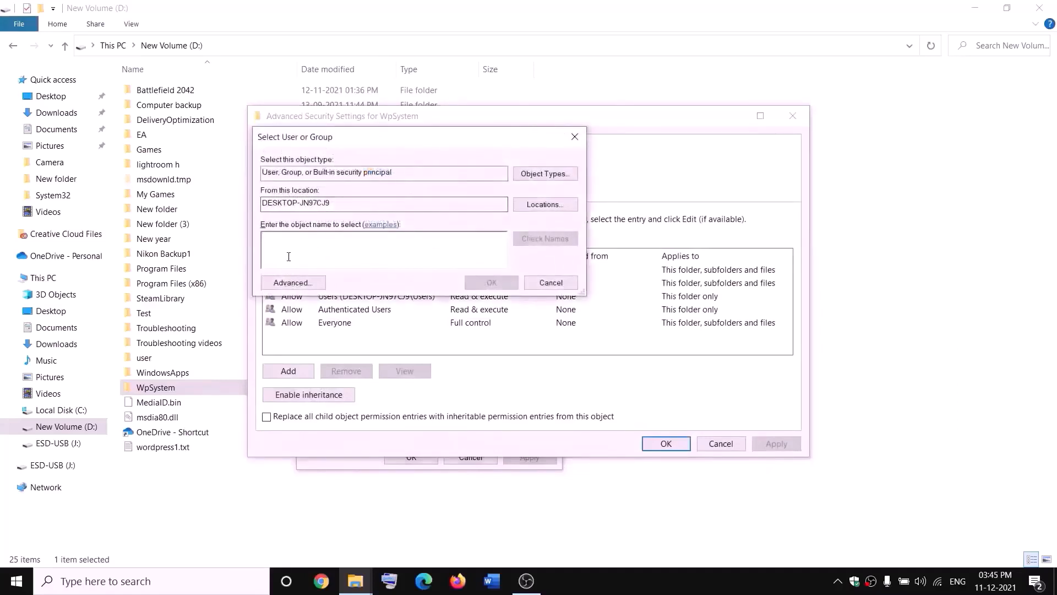
{"action": "type", "text": "us"}
{"action": "key", "text": "BackSpace"}
{"action": "key", "text": "BackSpace"}
{"action": "type", "text": "everyone"}
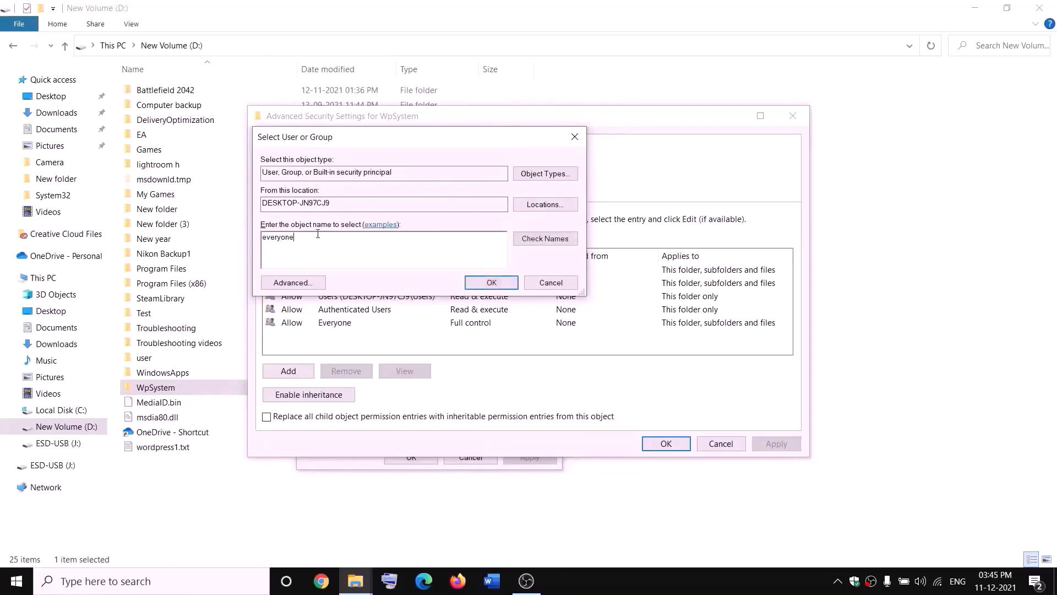
{"action": "left_click_drag", "start_coordinate": [318, 234], "coordinate": [249, 247]}
{"action": "left_click", "coordinate": [545, 239]}
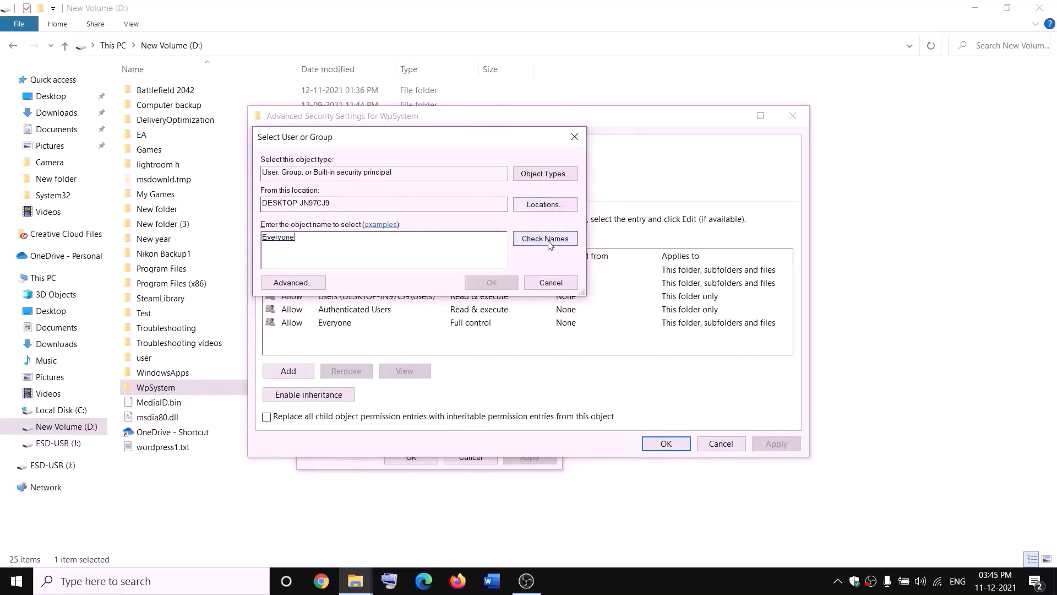
{"action": "left_click", "coordinate": [490, 282]}
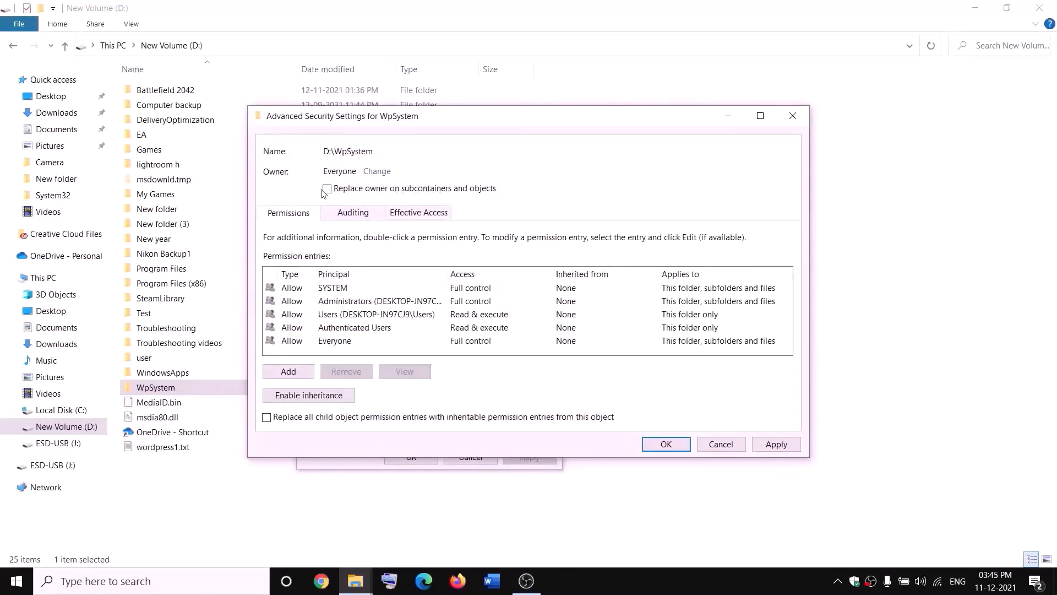
{"action": "left_click", "coordinate": [792, 445]}
{"action": "left_click", "coordinate": [665, 446]}
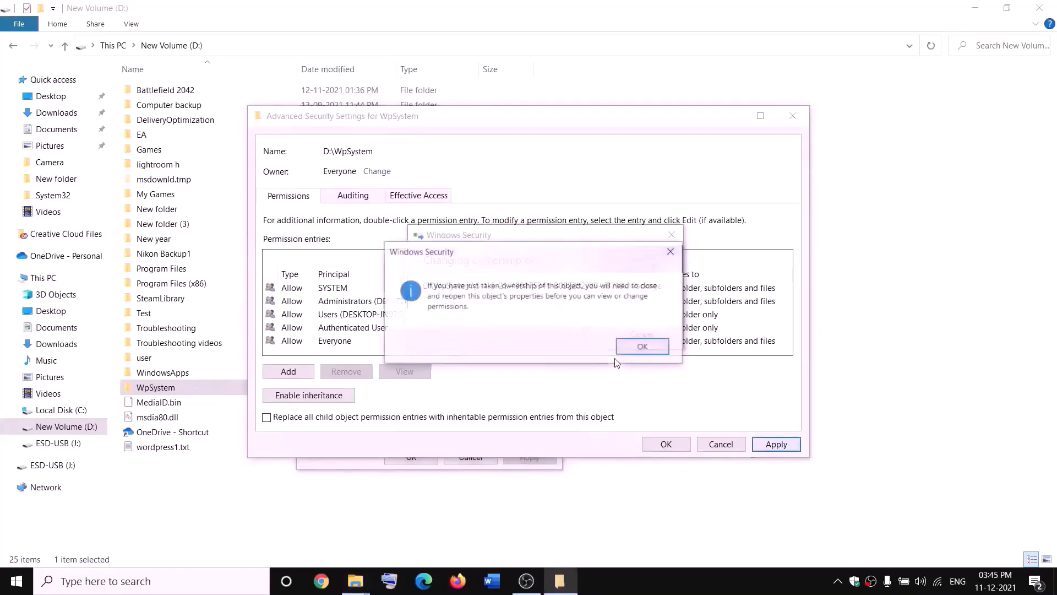
{"action": "left_click", "coordinate": [633, 348]}
{"action": "left_click", "coordinate": [412, 457]}
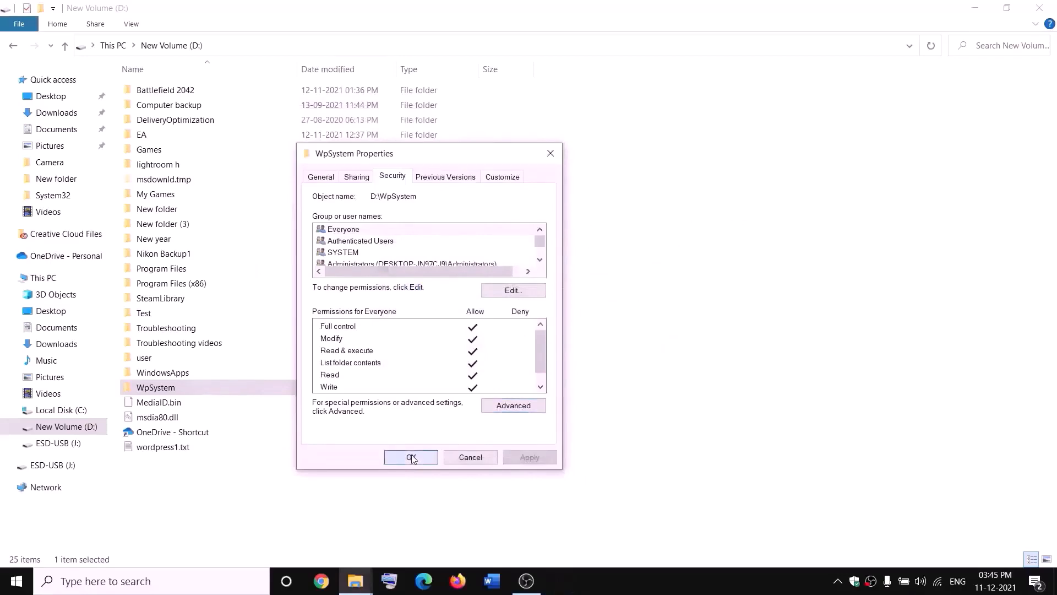
Reopen the WpSystem folder's properties and bring up its advanced security settings again
{"action": "right_click", "coordinate": [158, 390]}
{"action": "left_click", "coordinate": [64, 555]}
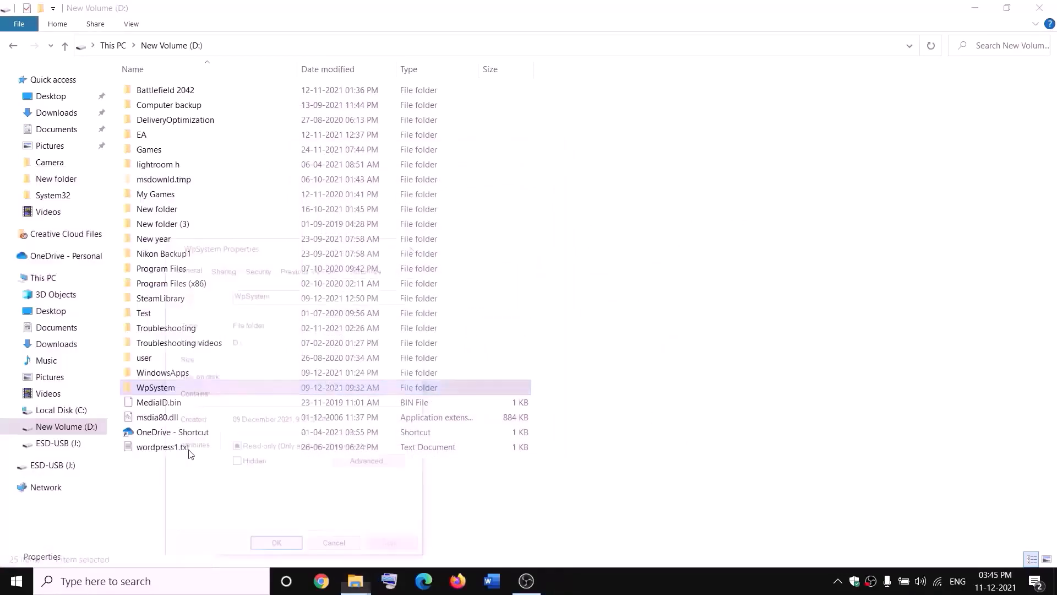
{"action": "left_click", "coordinate": [389, 201]}
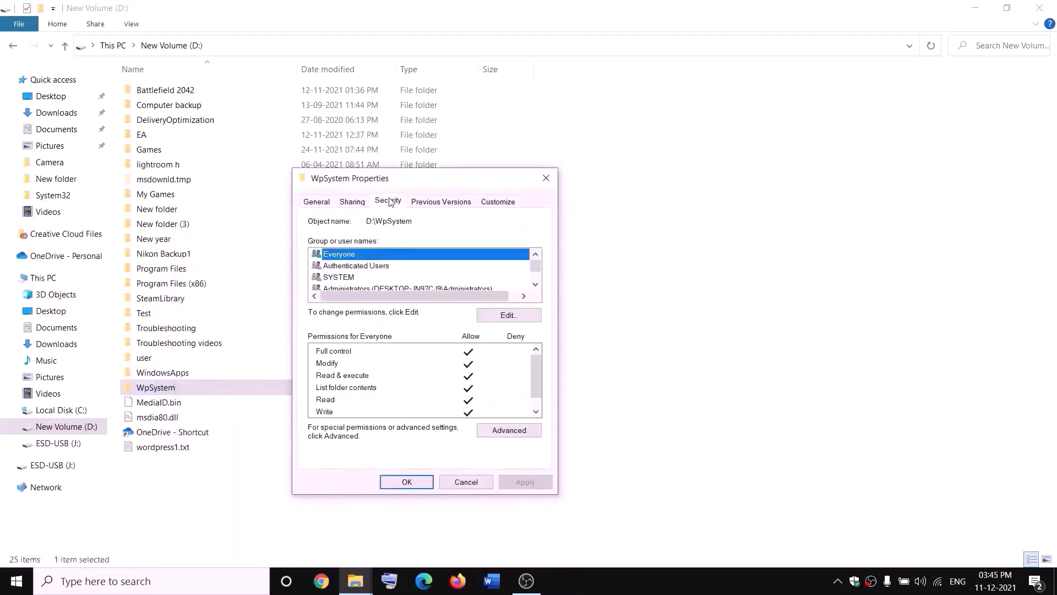
{"action": "left_click", "coordinate": [512, 432]}
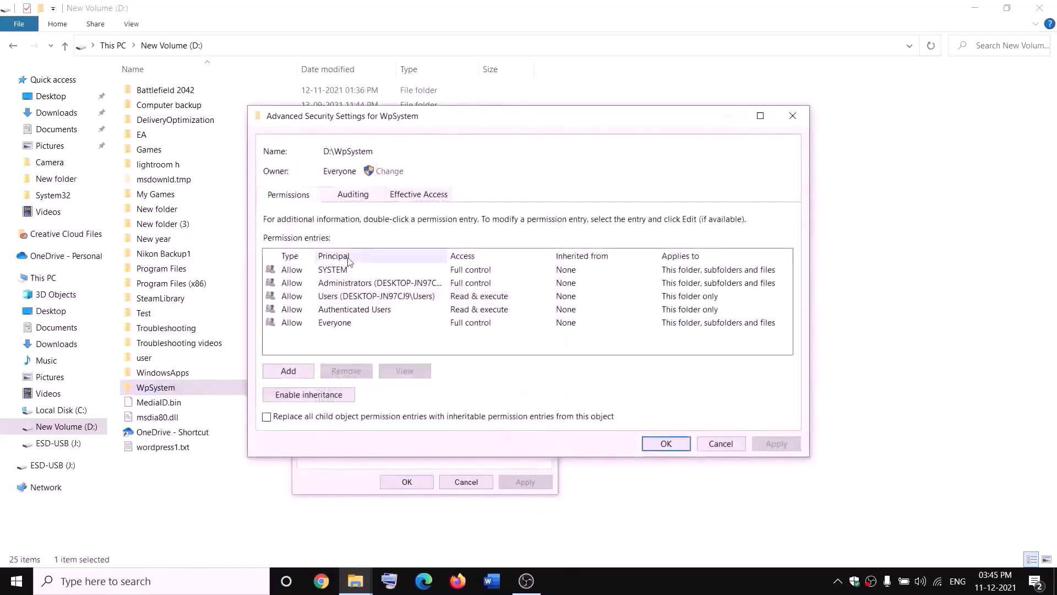
Add a permission entry allowing Everyone full control of the WpSystem folder, and confirm the security and properties dialogs
{"action": "left_click", "coordinate": [288, 372]}
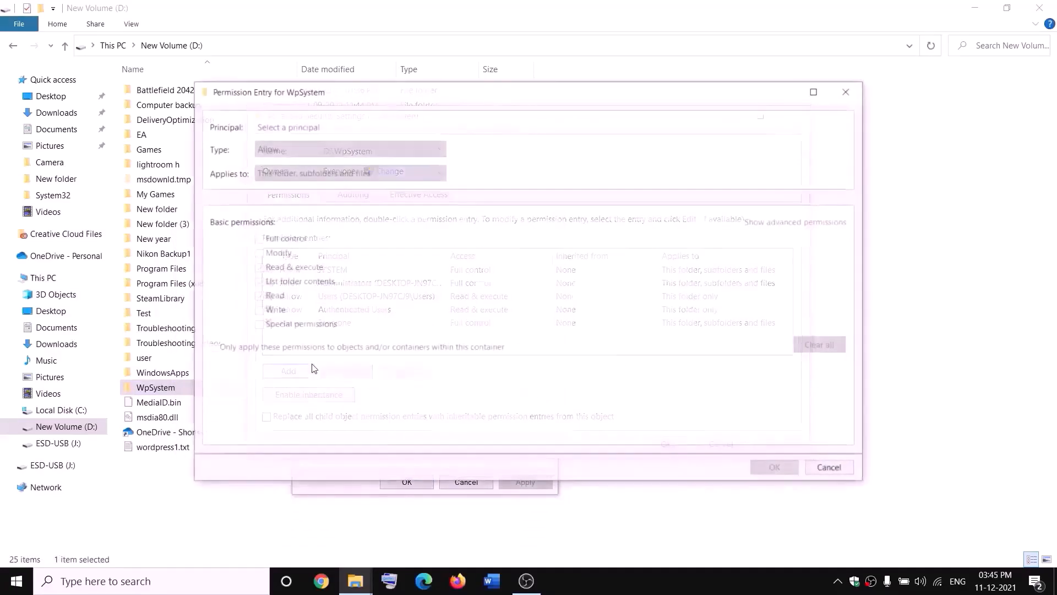
{"action": "left_click", "coordinate": [289, 128]}
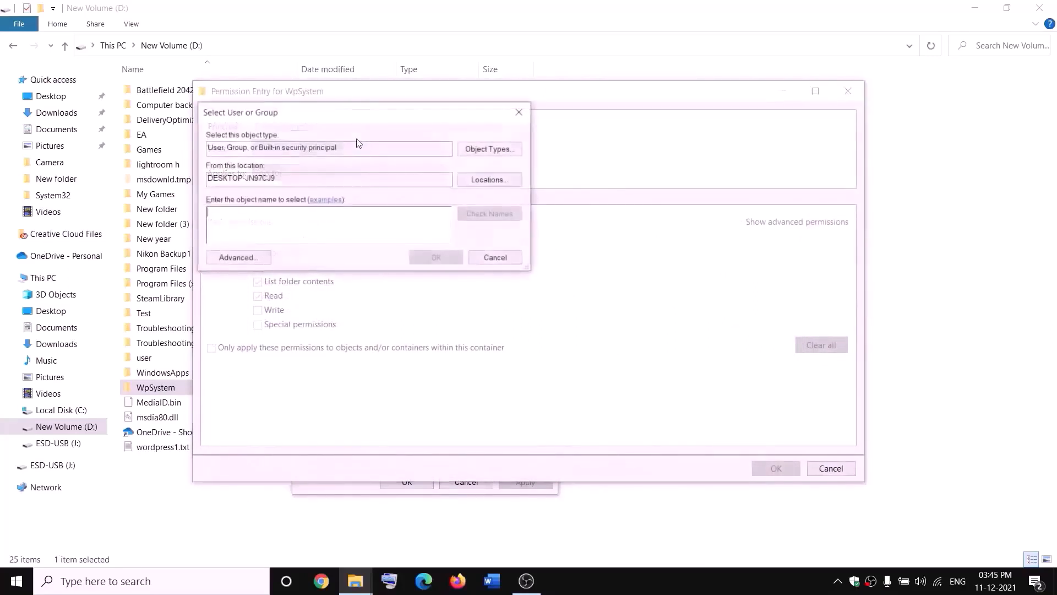
{"action": "type", "text": "eve"}
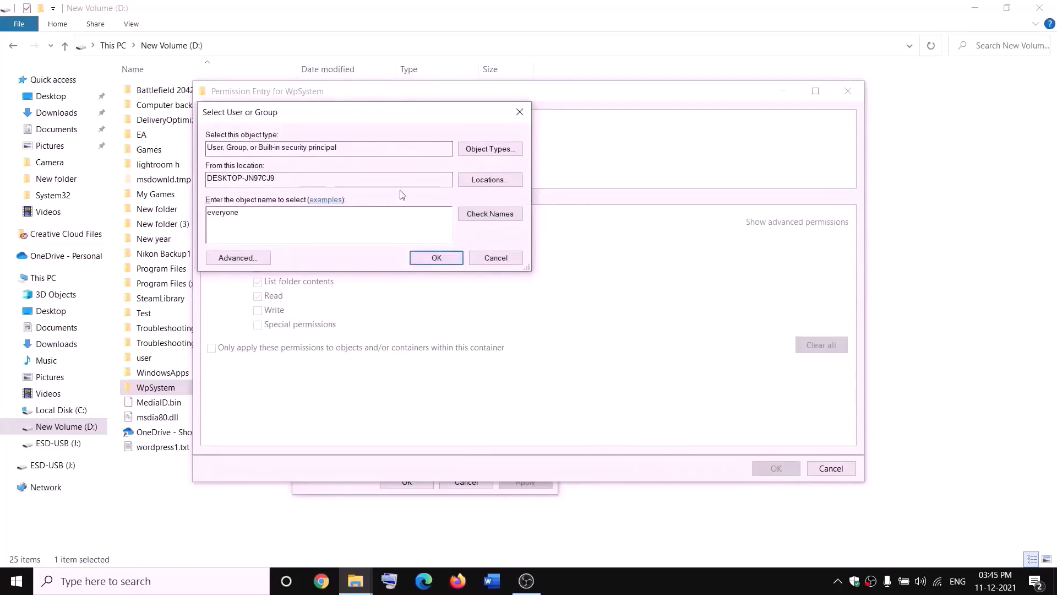
{"action": "type", "text": "ryone"}
{"action": "left_click", "coordinate": [465, 218]}
{"action": "left_click", "coordinate": [438, 256]}
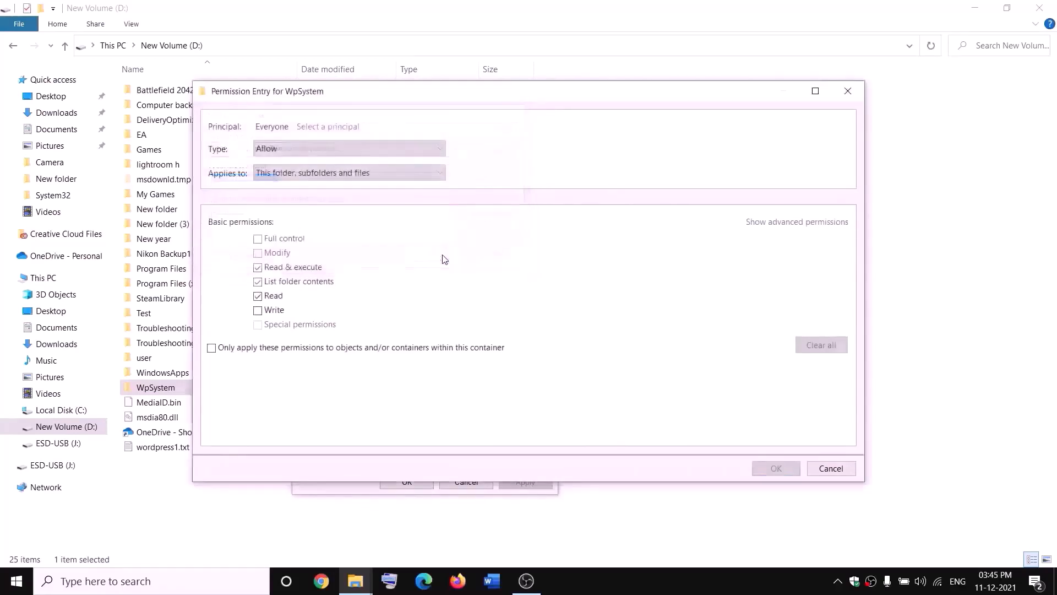
{"action": "left_click", "coordinate": [258, 239]}
{"action": "left_click", "coordinate": [776, 468]}
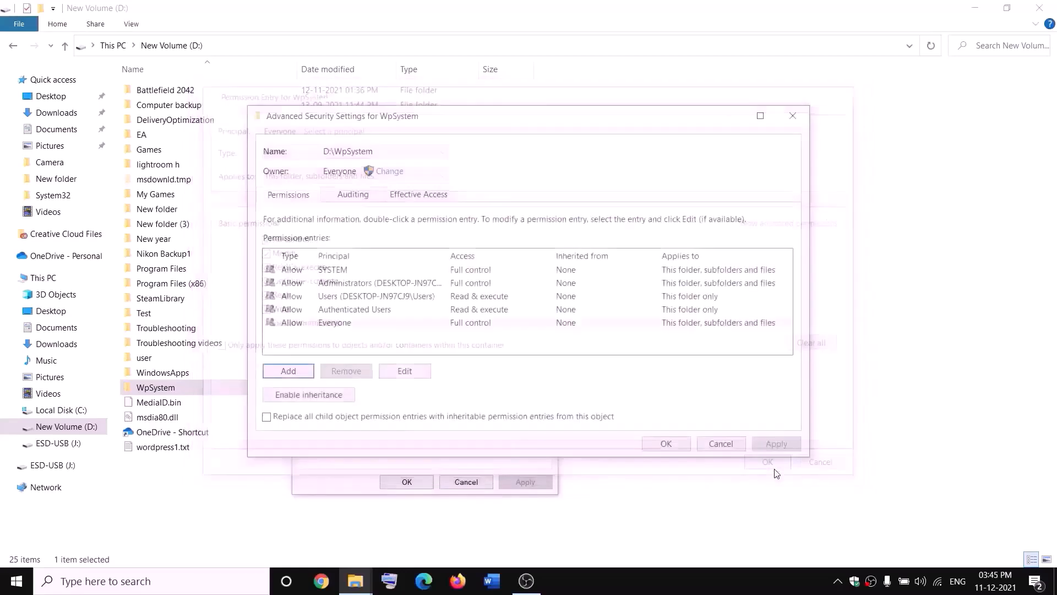
{"action": "left_click", "coordinate": [666, 444]}
{"action": "left_click", "coordinate": [406, 482]}
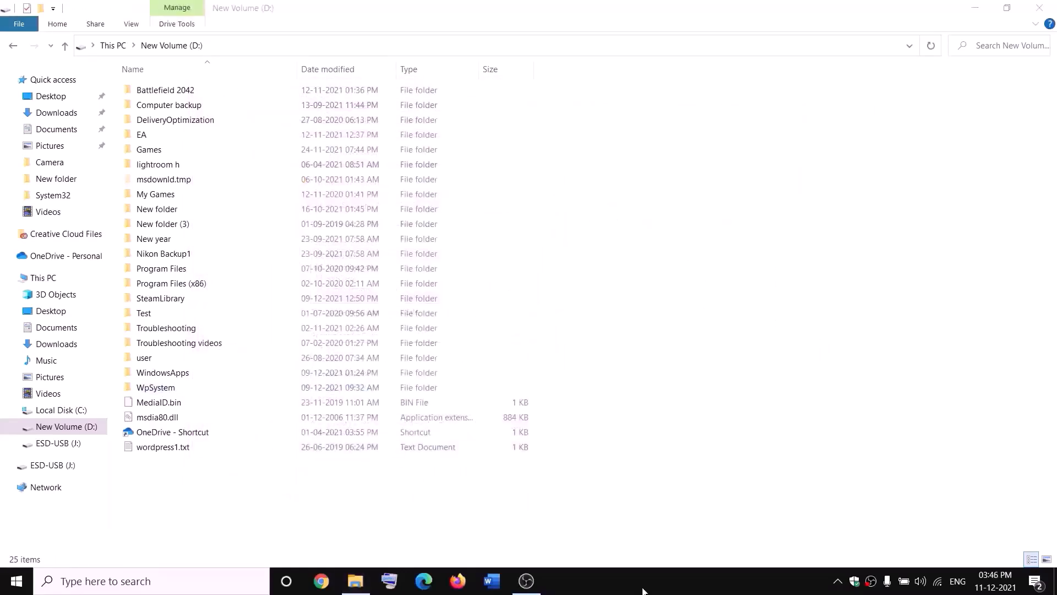
Rename the WpSystem folder on drive D: as WpSystem.old
{"action": "left_click", "coordinate": [154, 389]}
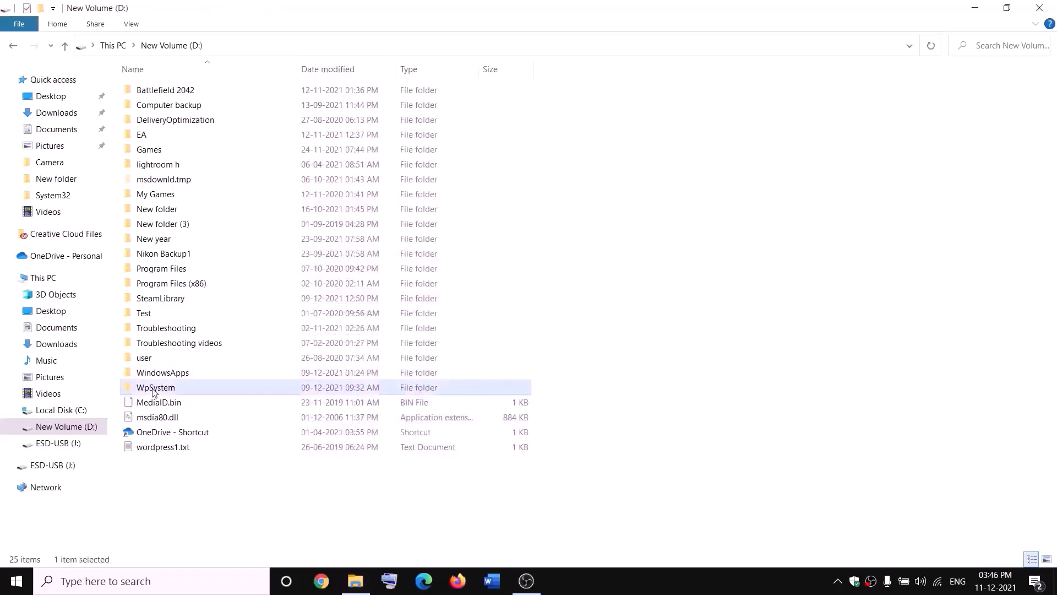
{"action": "right_click", "coordinate": [154, 391]}
{"action": "left_click", "coordinate": [44, 538]}
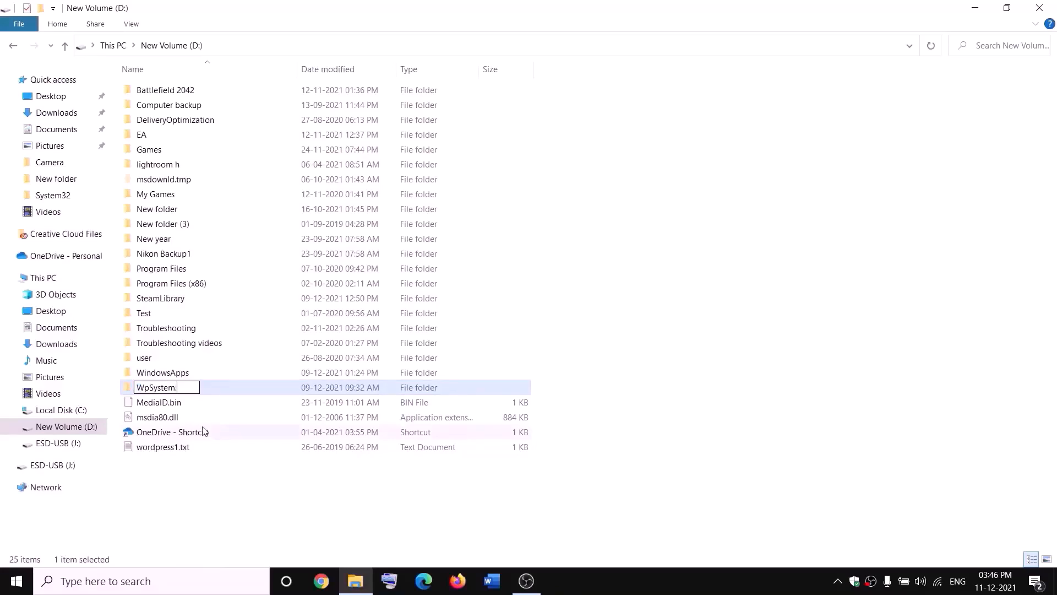
{"action": "type", "text": "old"}
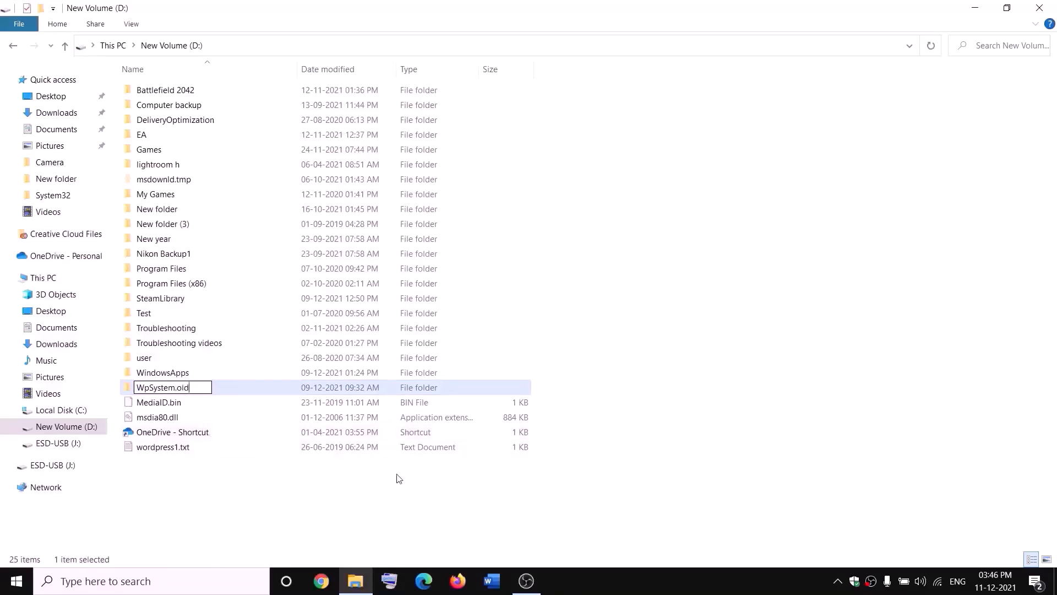
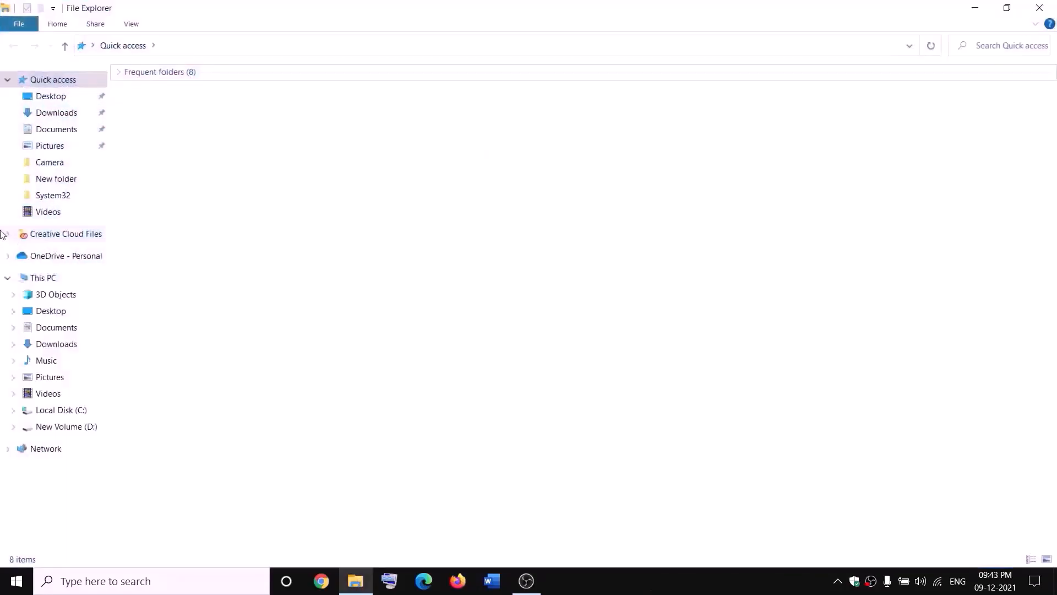
Go to New Volume (D:) and open the advanced security settings from the WindowsApps folder's properties
{"action": "left_click", "coordinate": [25, 278]}
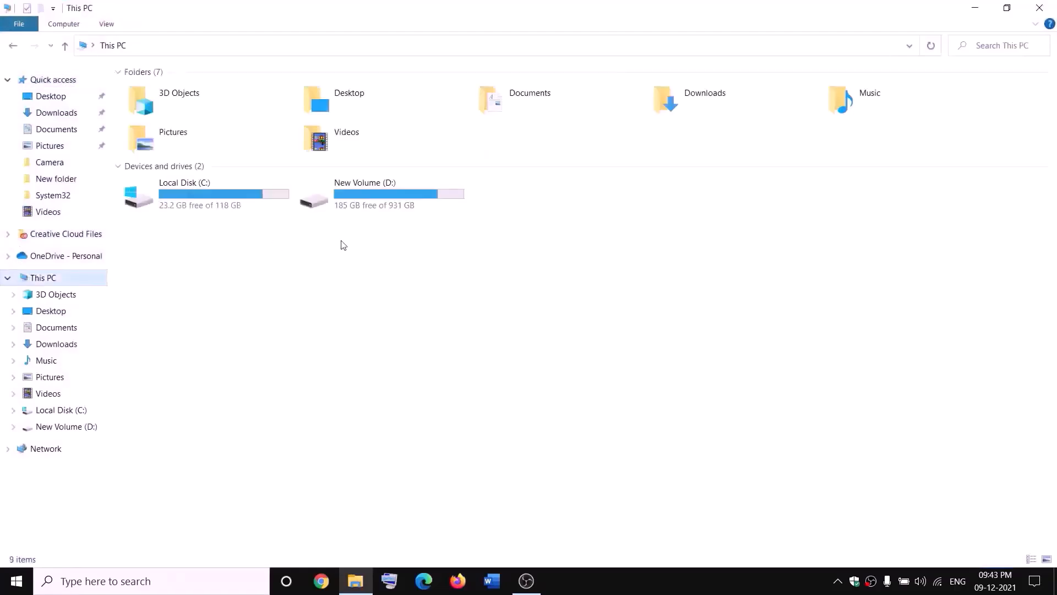
{"action": "double_click", "coordinate": [378, 199]}
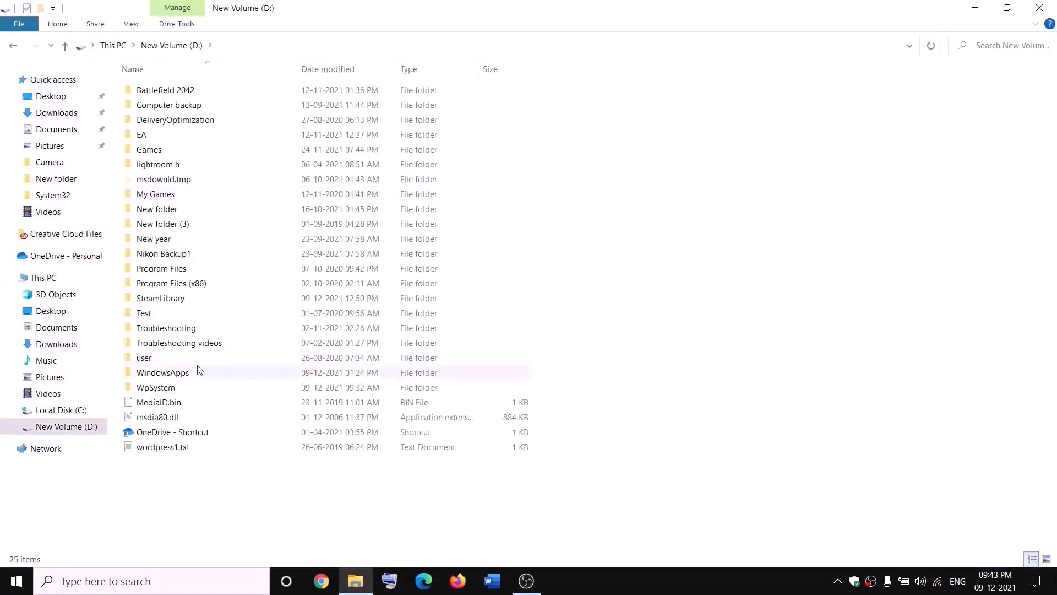
{"action": "left_click", "coordinate": [187, 372]}
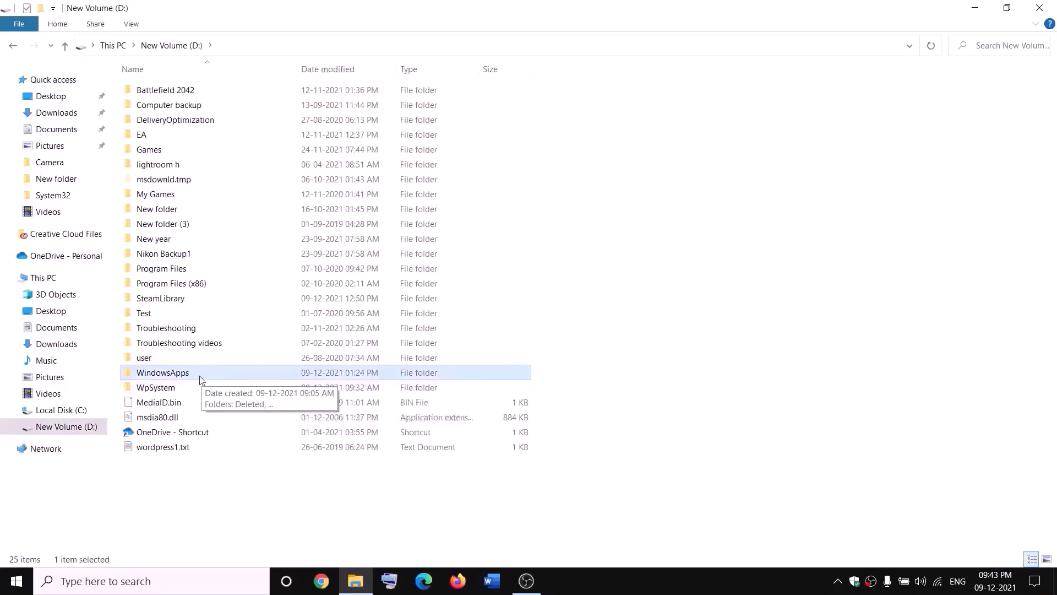
{"action": "right_click", "coordinate": [201, 379]}
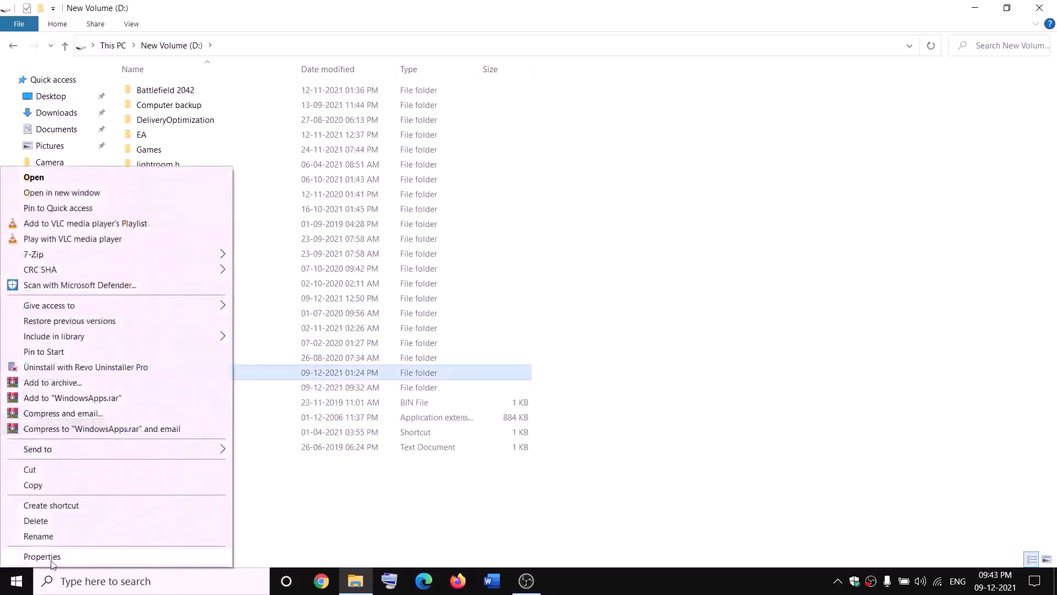
{"action": "left_click", "coordinate": [51, 559]}
{"action": "left_click", "coordinate": [299, 268]}
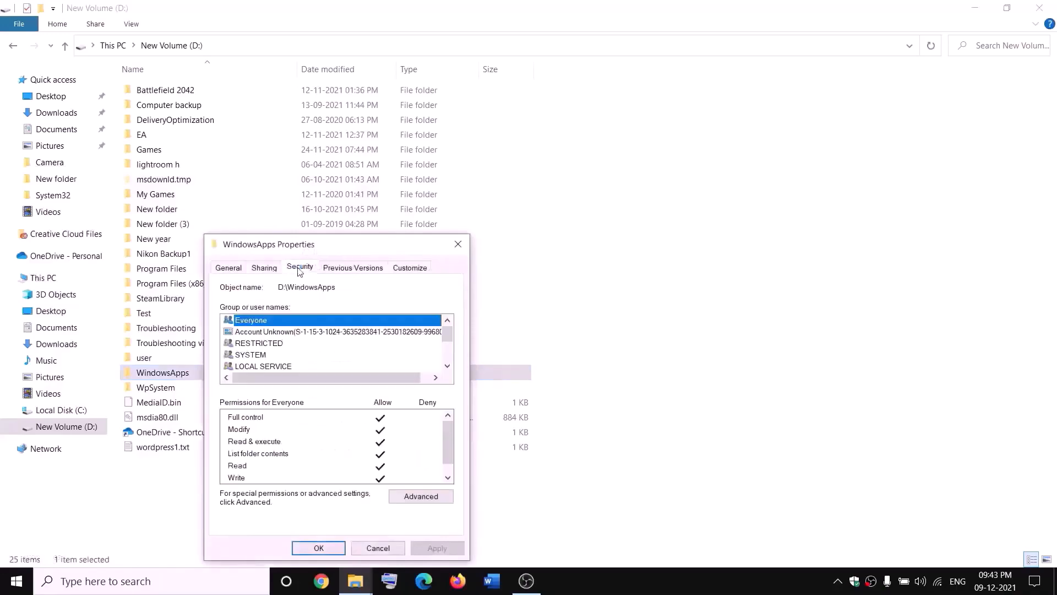
{"action": "left_click", "coordinate": [421, 496]}
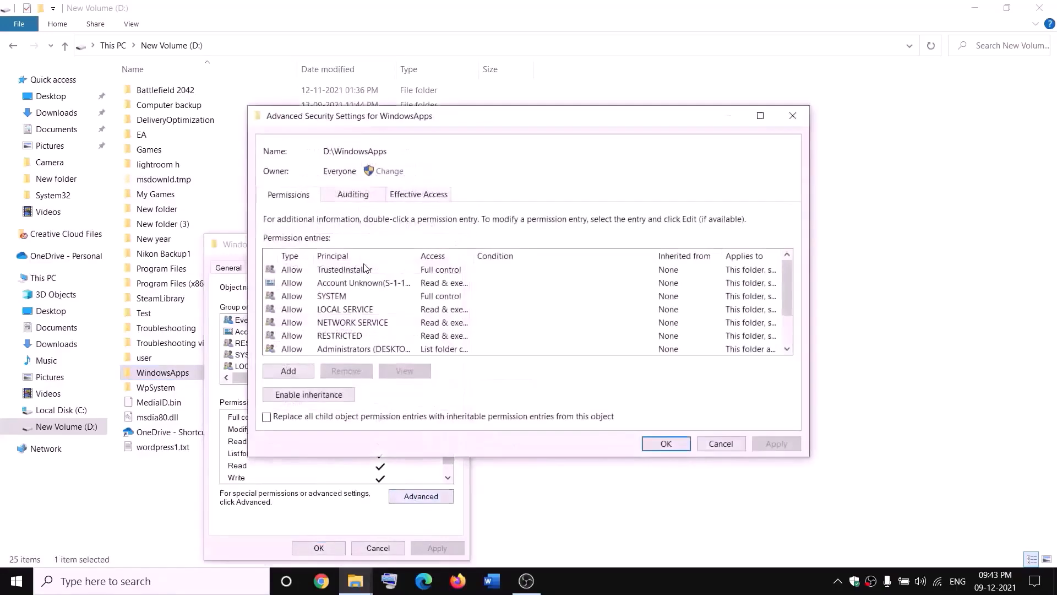
Set the WindowsApps folder's owner to Everyone, replacing the owner on subcontainers and objects, then apply the change and close the folder's properties
{"action": "left_click", "coordinate": [390, 172]}
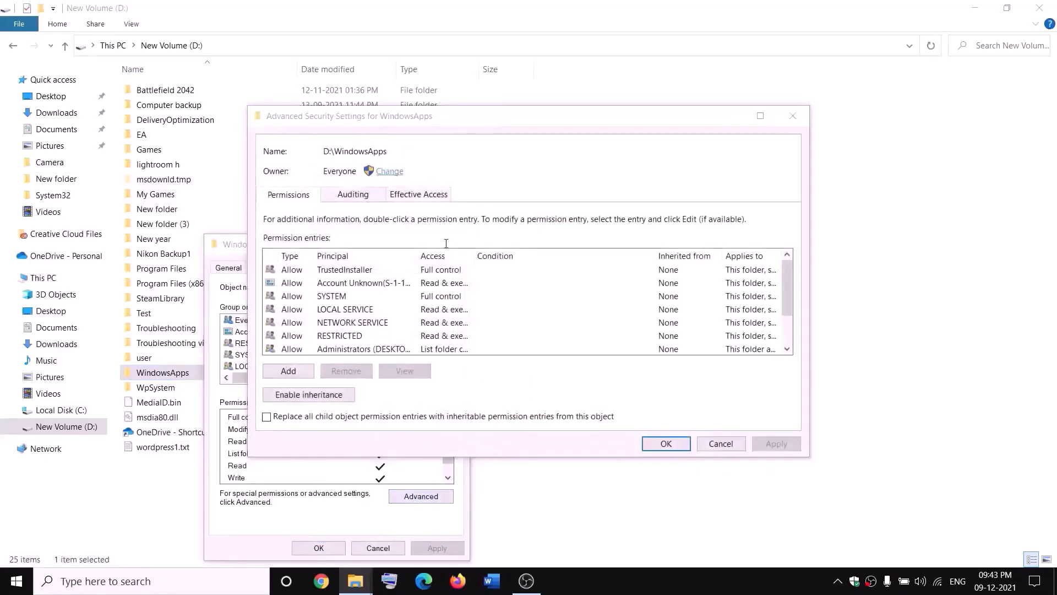
{"action": "type", "text": "eve"}
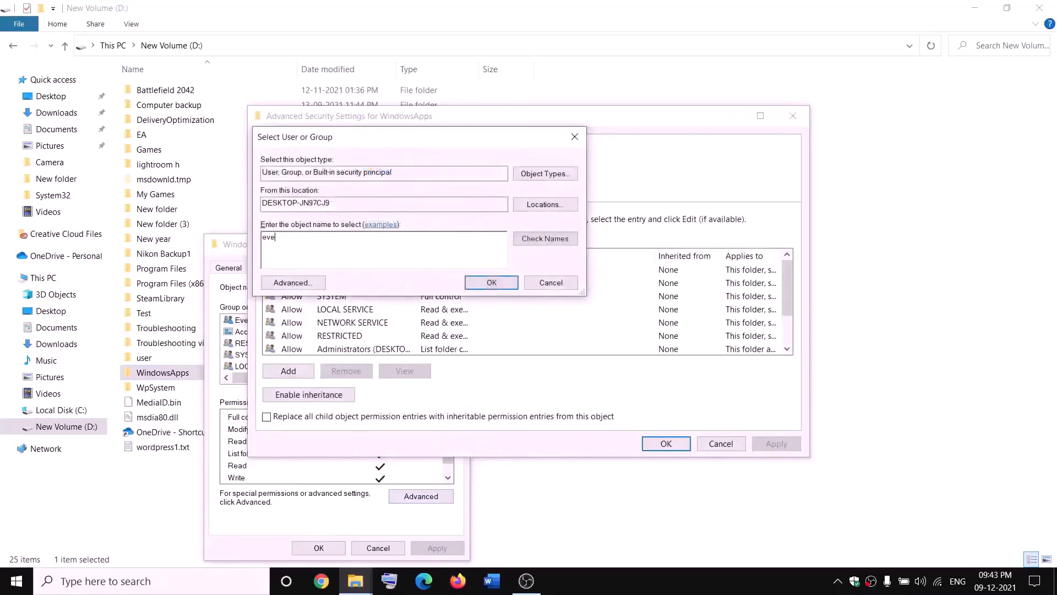
{"action": "type", "text": "ryone"}
{"action": "left_click", "coordinate": [562, 243]}
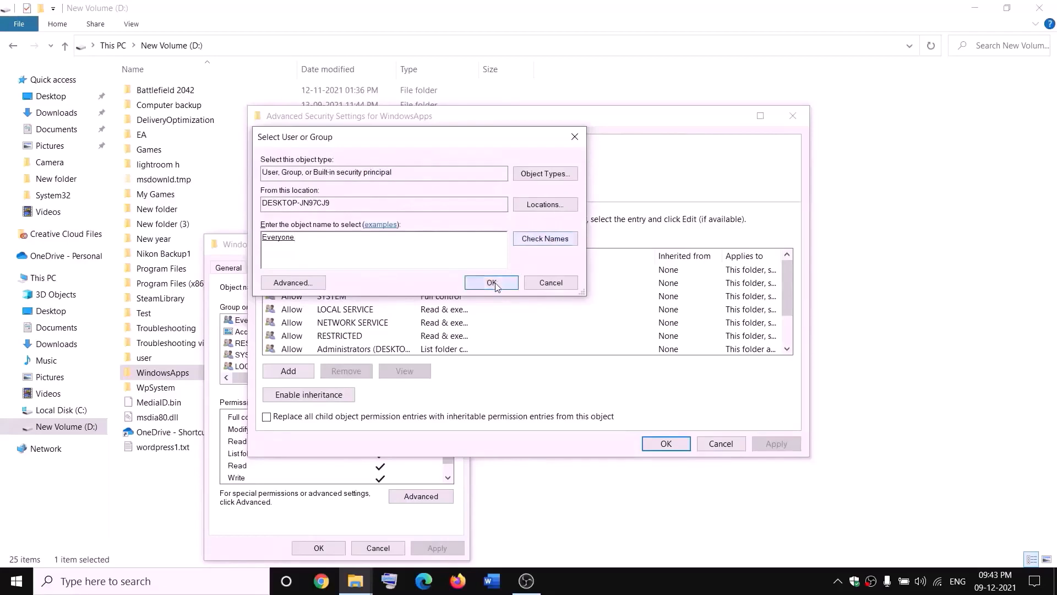
{"action": "left_click", "coordinate": [503, 281]}
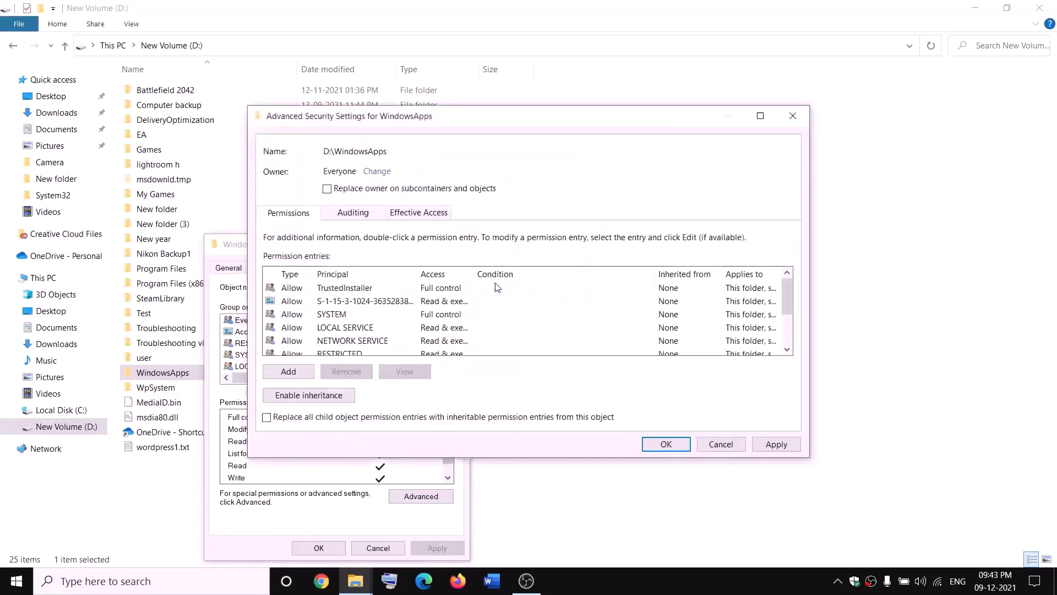
{"action": "left_click", "coordinate": [328, 190]}
{"action": "left_click", "coordinate": [776, 444]}
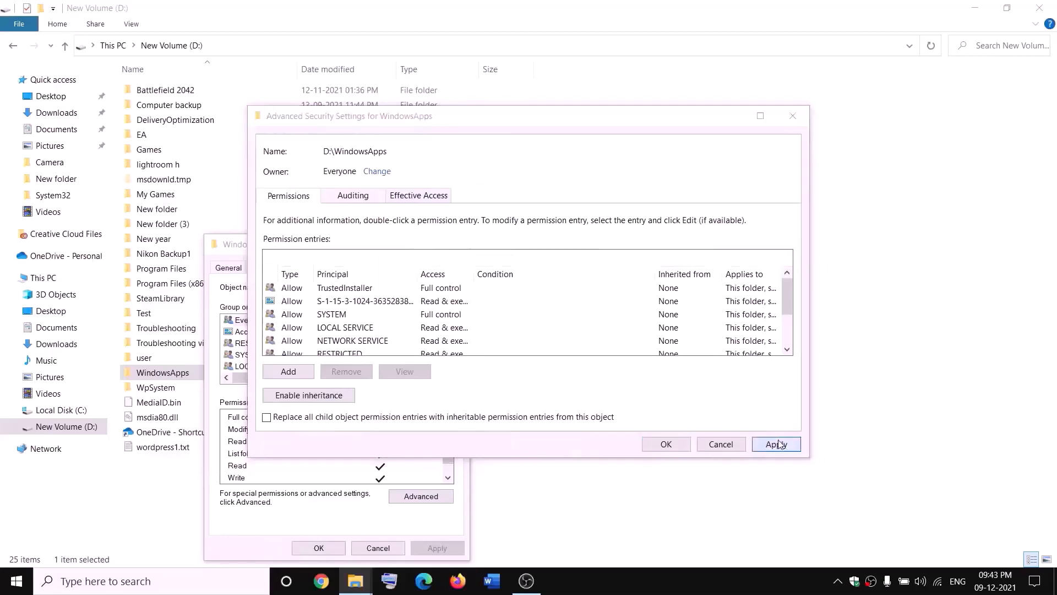
{"action": "left_click", "coordinate": [643, 353]}
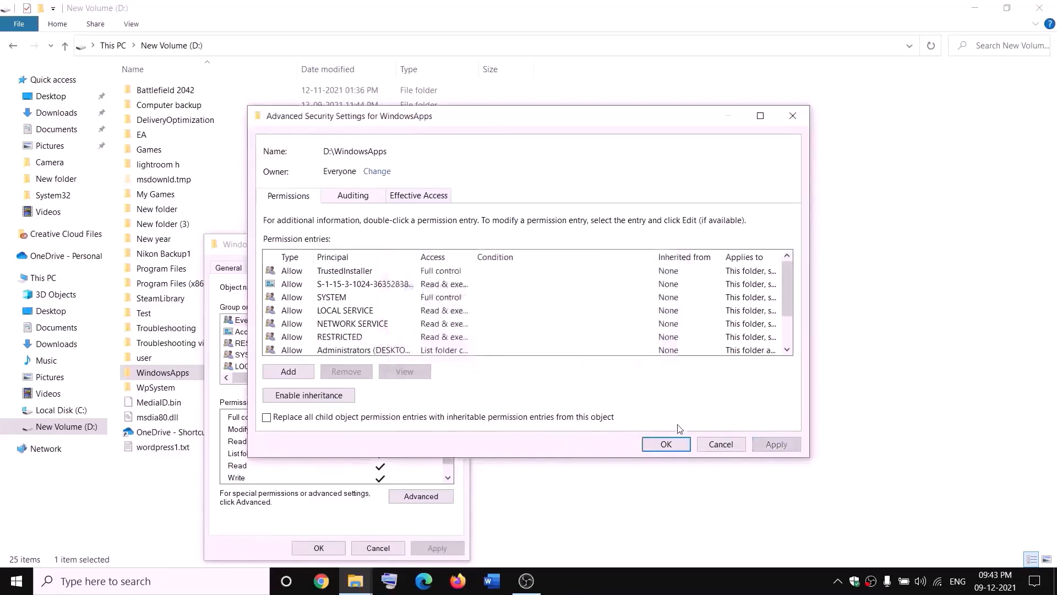
{"action": "left_click", "coordinate": [666, 445]}
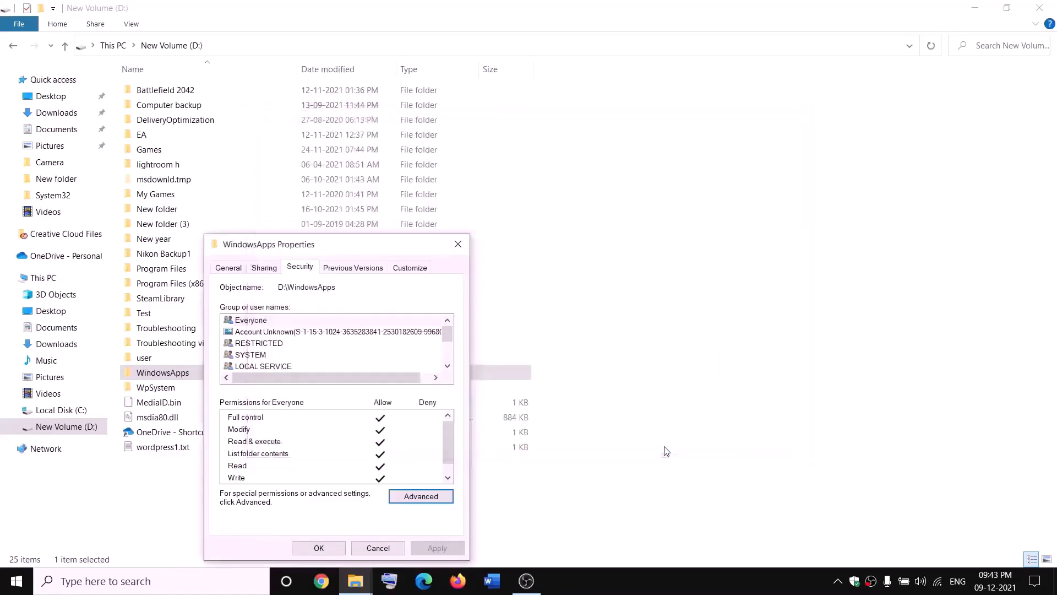
{"action": "left_click", "coordinate": [328, 549]}
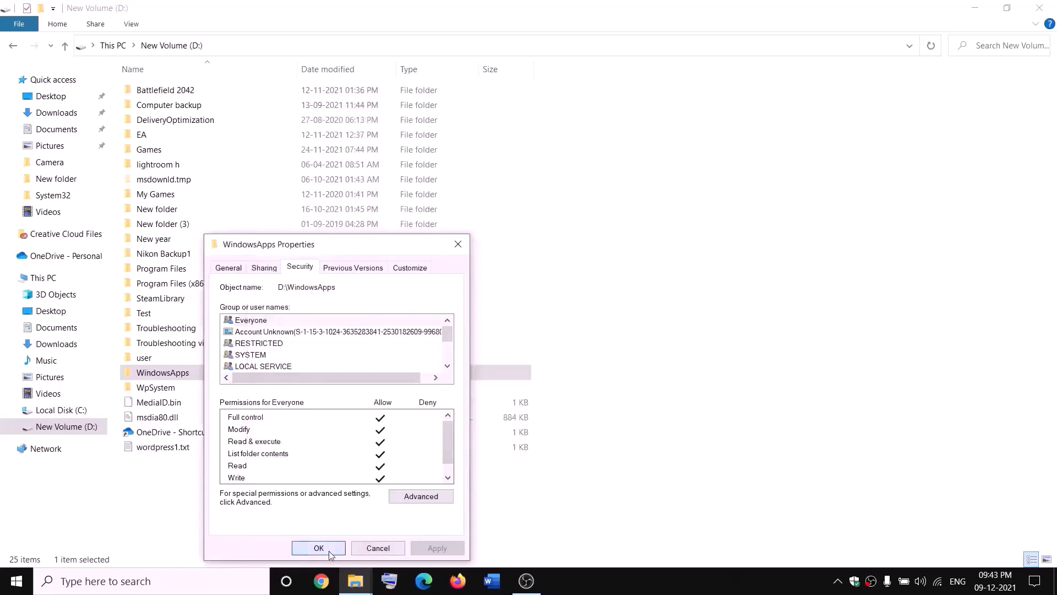
Reopen the WindowsApps folder's properties and bring up its advanced security settings again
{"action": "right_click", "coordinate": [201, 378]}
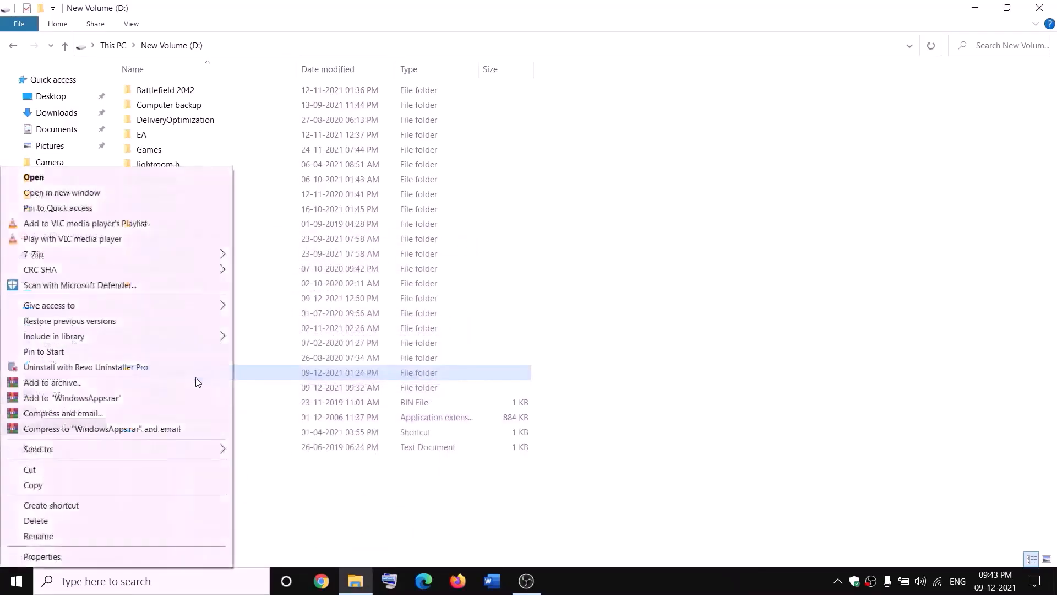
{"action": "left_click", "coordinate": [40, 558]}
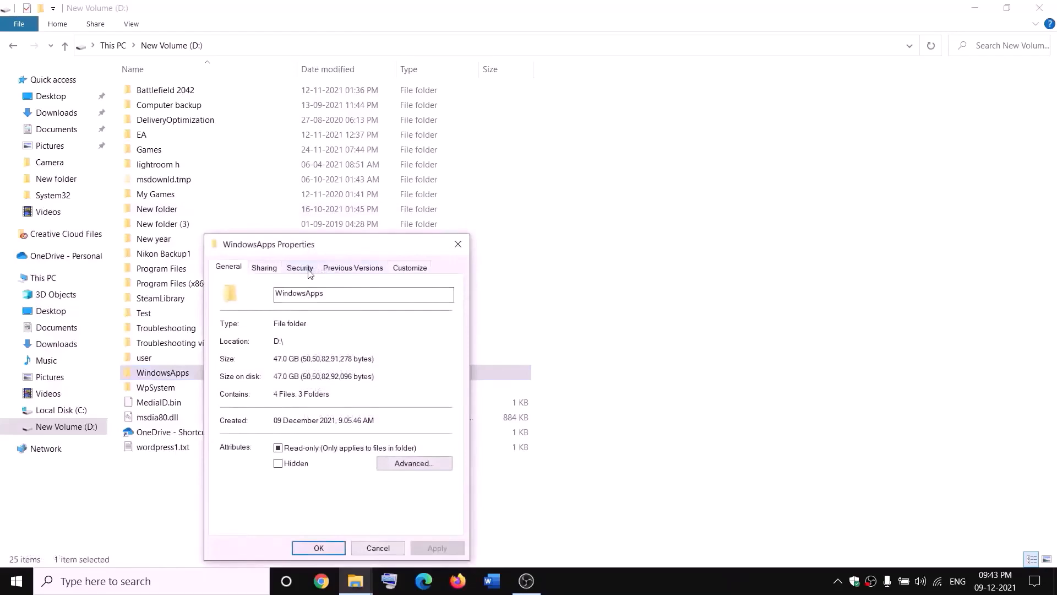
{"action": "left_click", "coordinate": [309, 270]}
{"action": "left_click", "coordinate": [423, 496]}
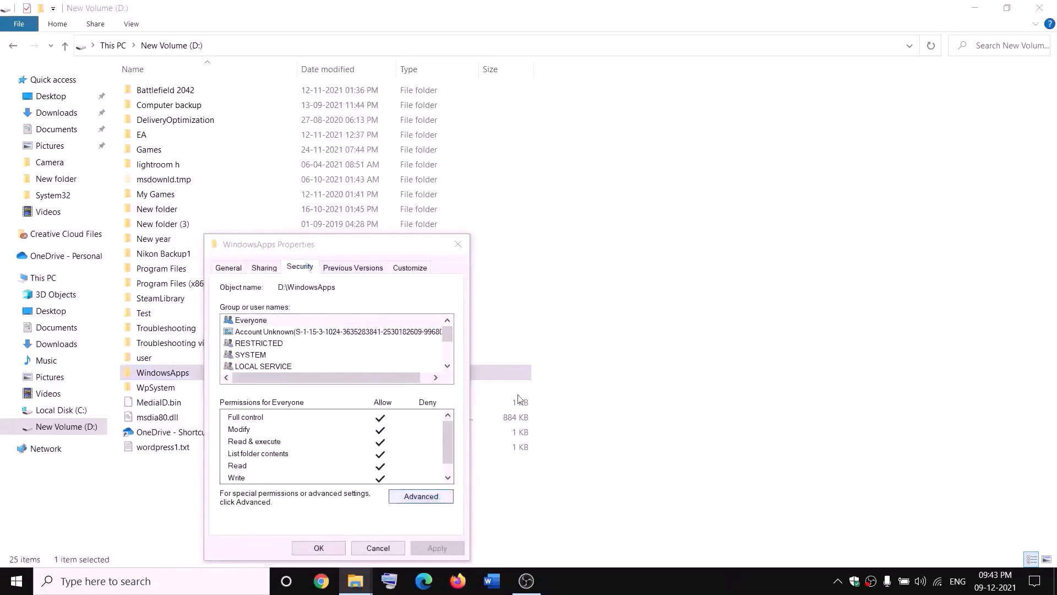
Add a permission entry allowing Everyone full control of the WindowsApps folder, then apply it and confirm the security and properties dialogs
{"action": "left_click", "coordinate": [288, 371]}
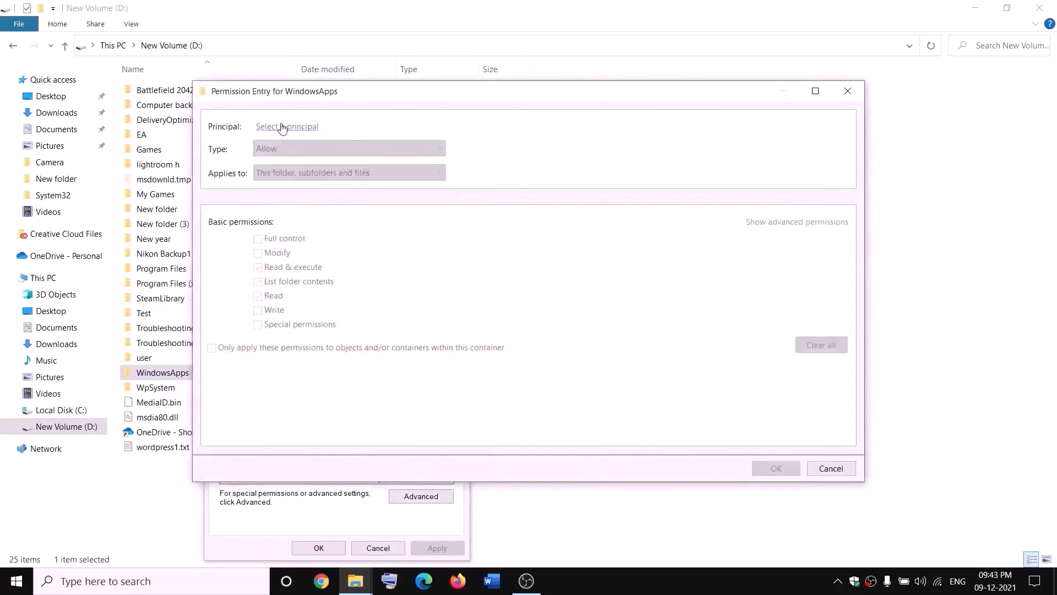
{"action": "left_click", "coordinate": [282, 127]}
{"action": "type", "text": "everyone"}
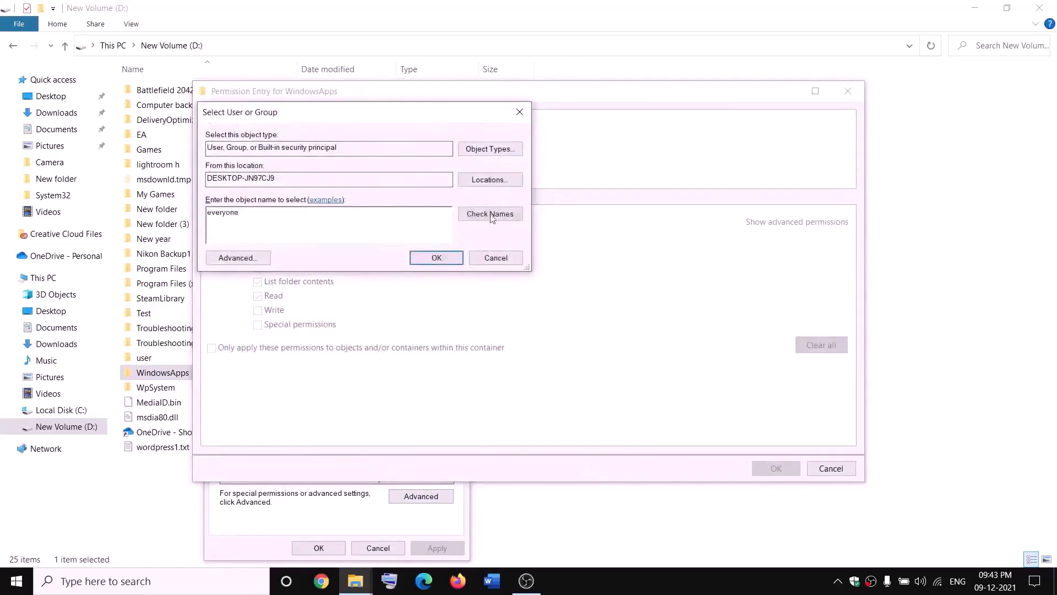
{"action": "left_click", "coordinate": [492, 216]}
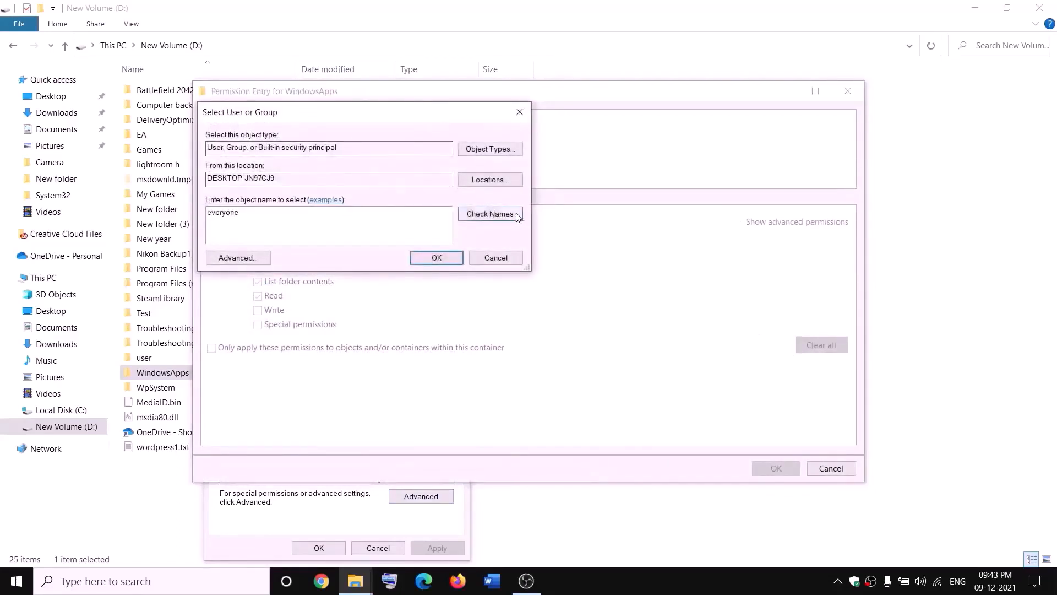
{"action": "left_click", "coordinate": [436, 258]}
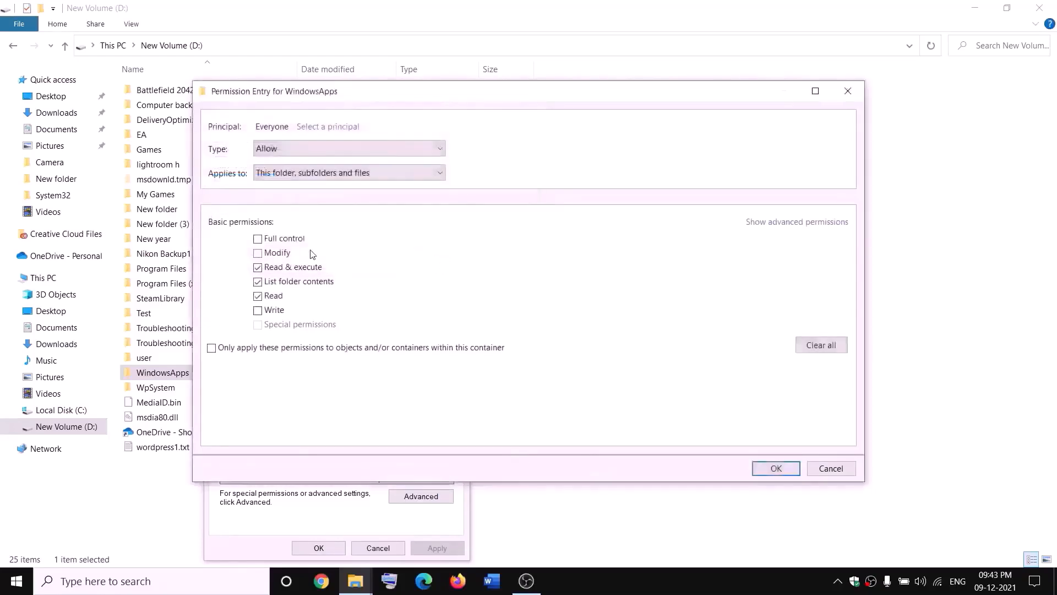
{"action": "left_click", "coordinate": [793, 468]}
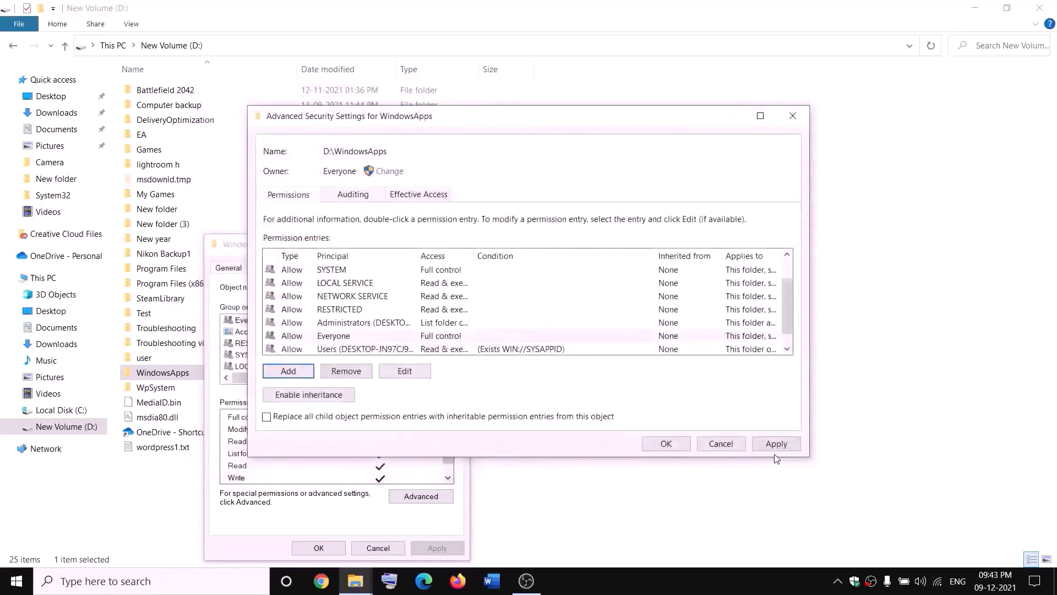
{"action": "left_click", "coordinate": [775, 446]}
{"action": "left_click", "coordinate": [664, 445]}
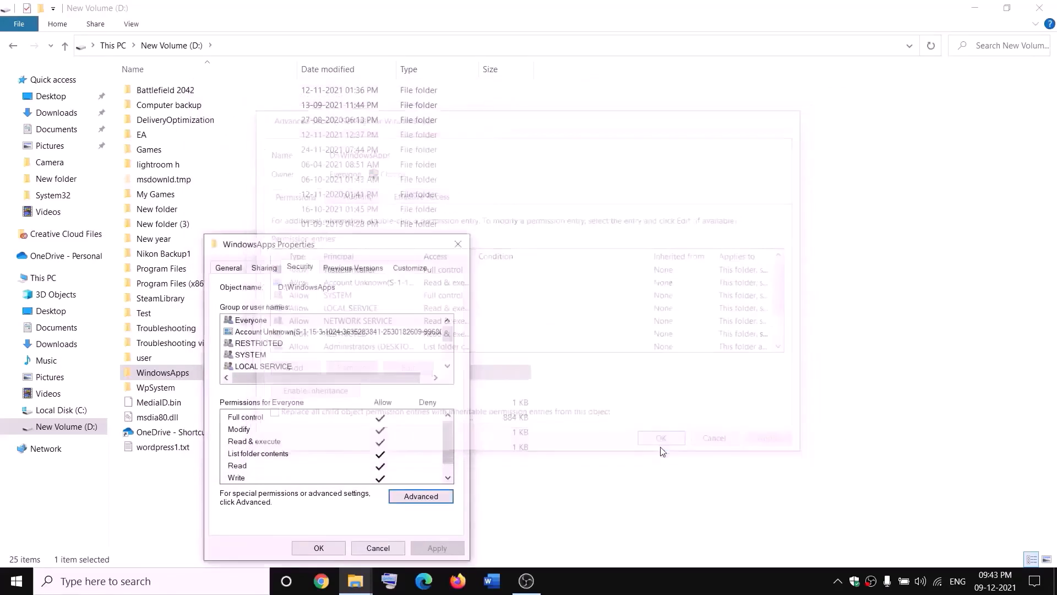
{"action": "left_click", "coordinate": [336, 548]}
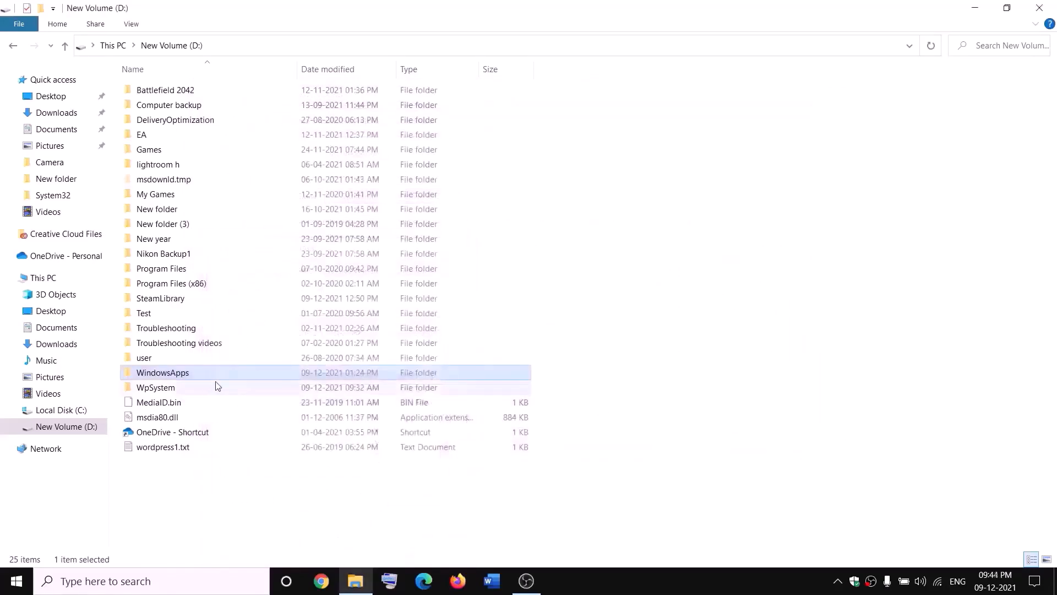
Rename the WindowsApps folder on drive D: as WindowsApps.old
{"action": "right_click", "coordinate": [200, 379]}
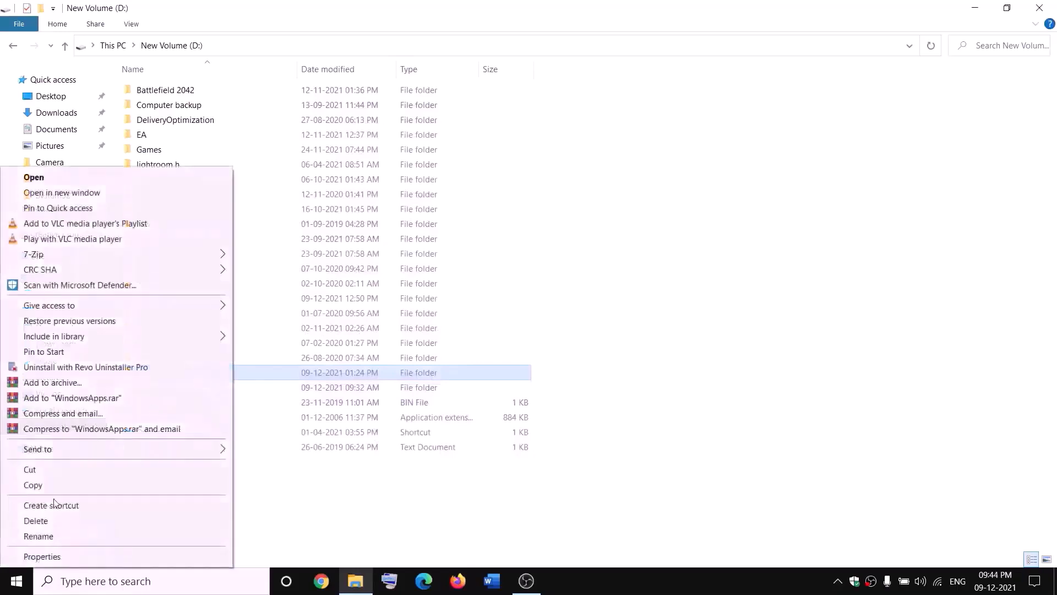
{"action": "left_click", "coordinate": [38, 536]}
{"action": "left_click", "coordinate": [197, 370]}
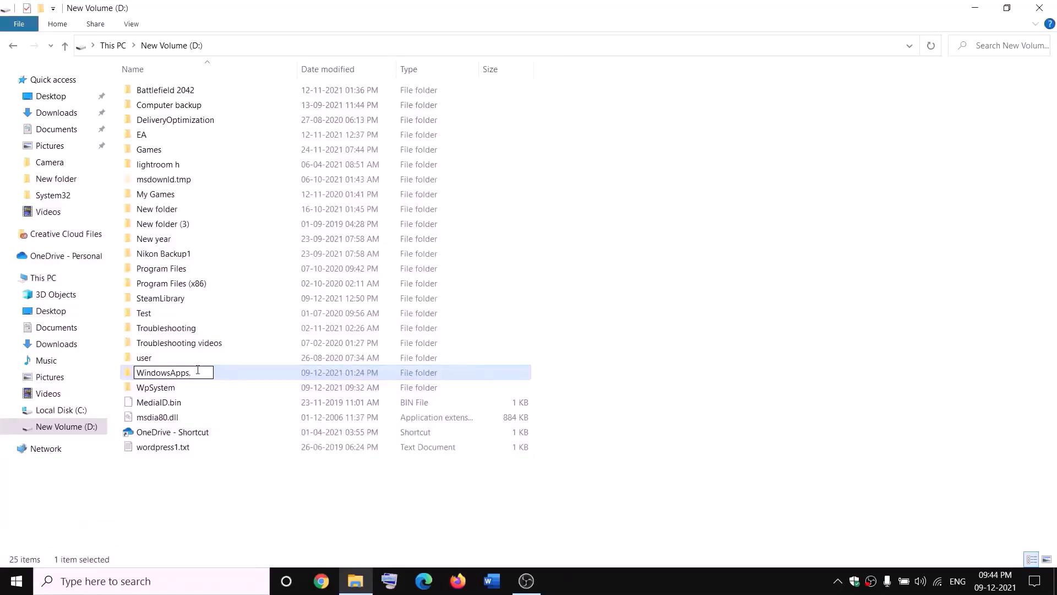
{"action": "type", "text": ".old"}
{"action": "left_click", "coordinate": [241, 480]}
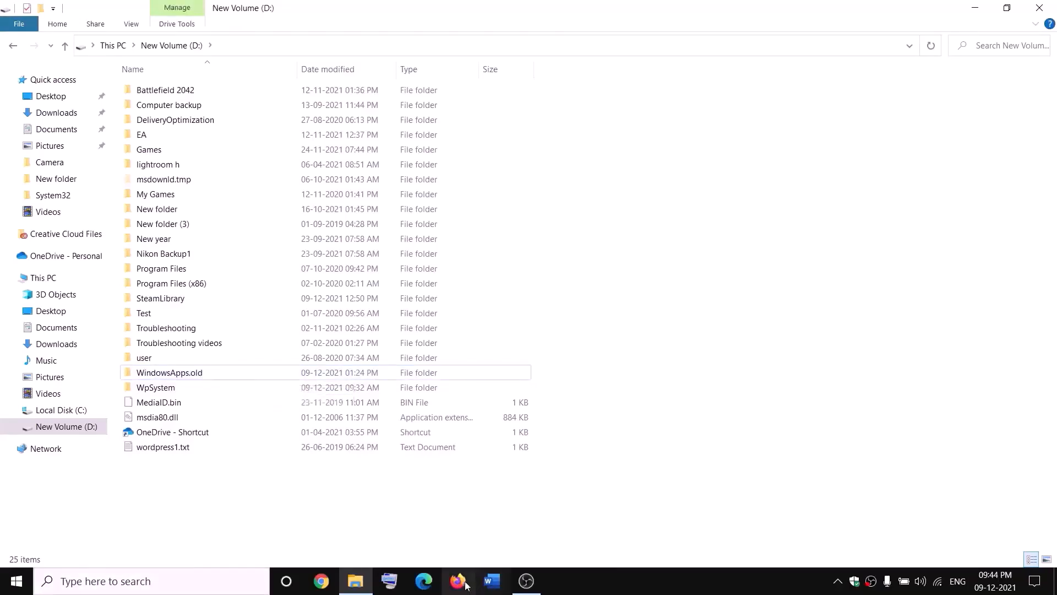
End the Gaming Services background process in Task Manager and close Task Manager
{"action": "right_click", "coordinate": [17, 581]}
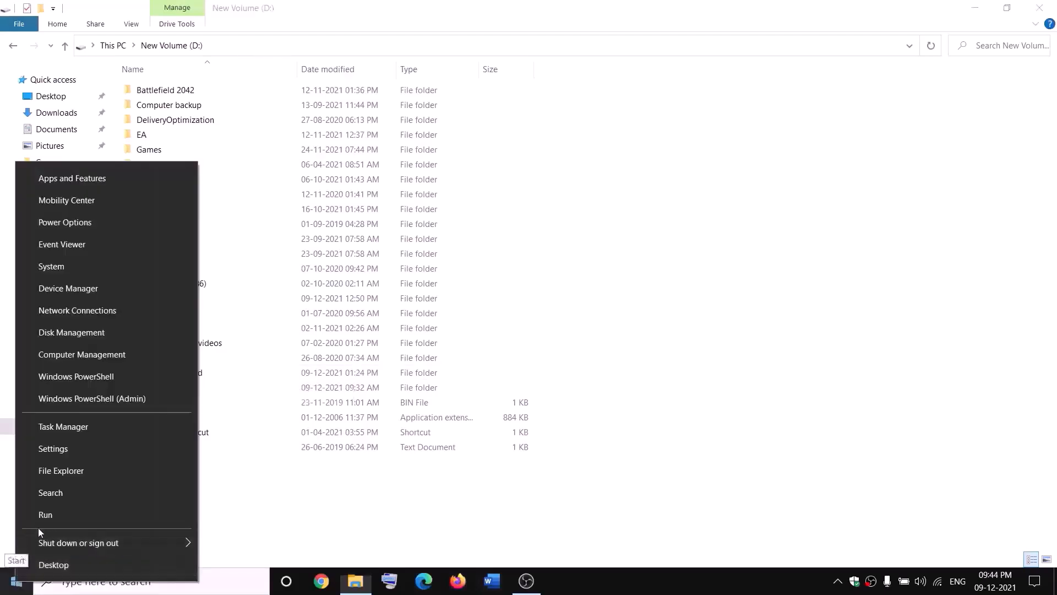
{"action": "left_click", "coordinate": [57, 432]}
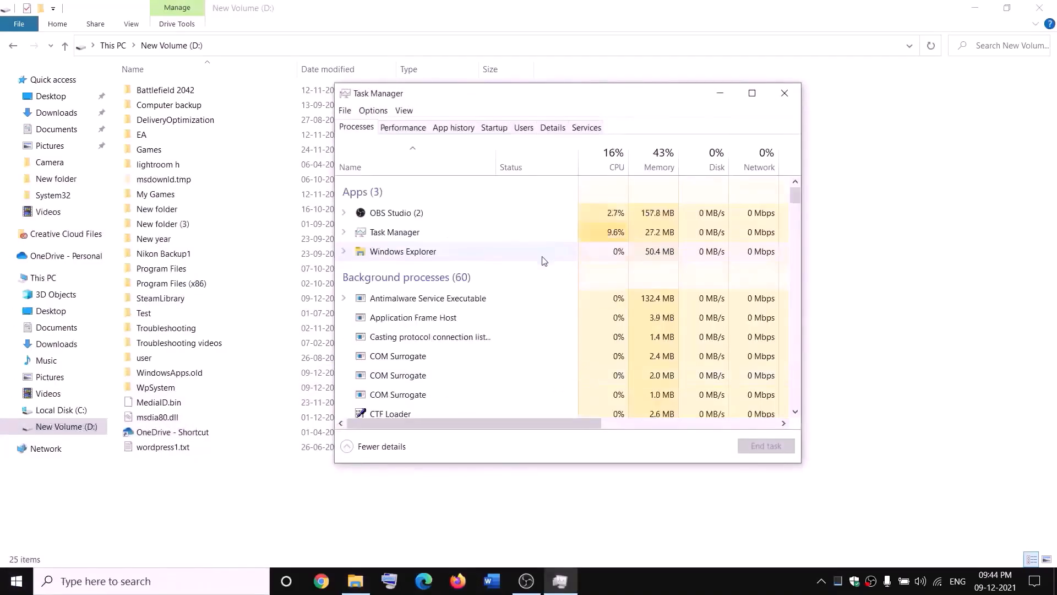
{"action": "scroll", "coordinate": [481, 311], "scroll_direction": "down", "scroll_amount": 2}
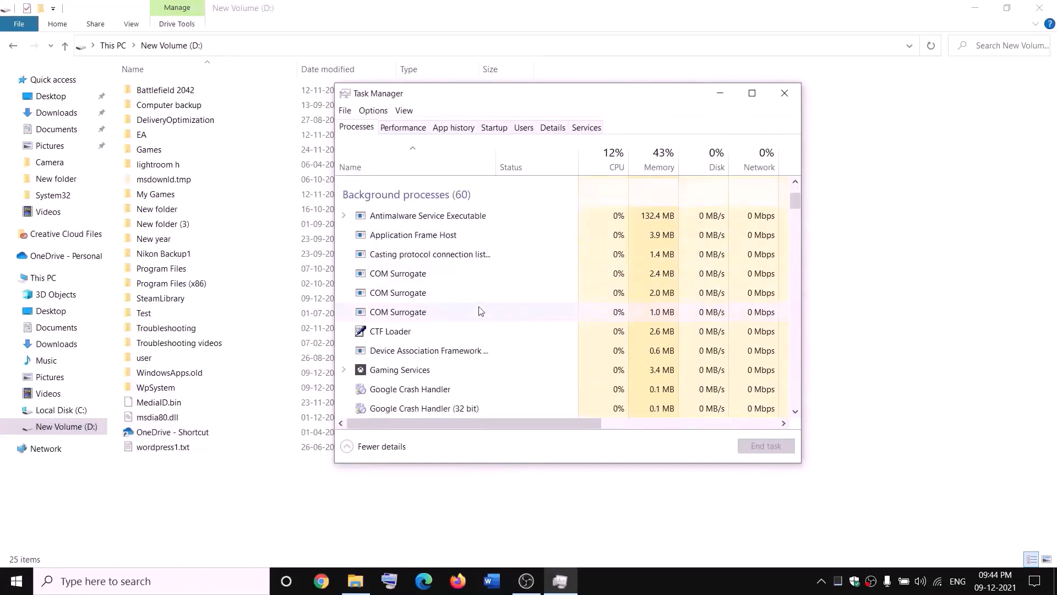
{"action": "right_click", "coordinate": [384, 374]}
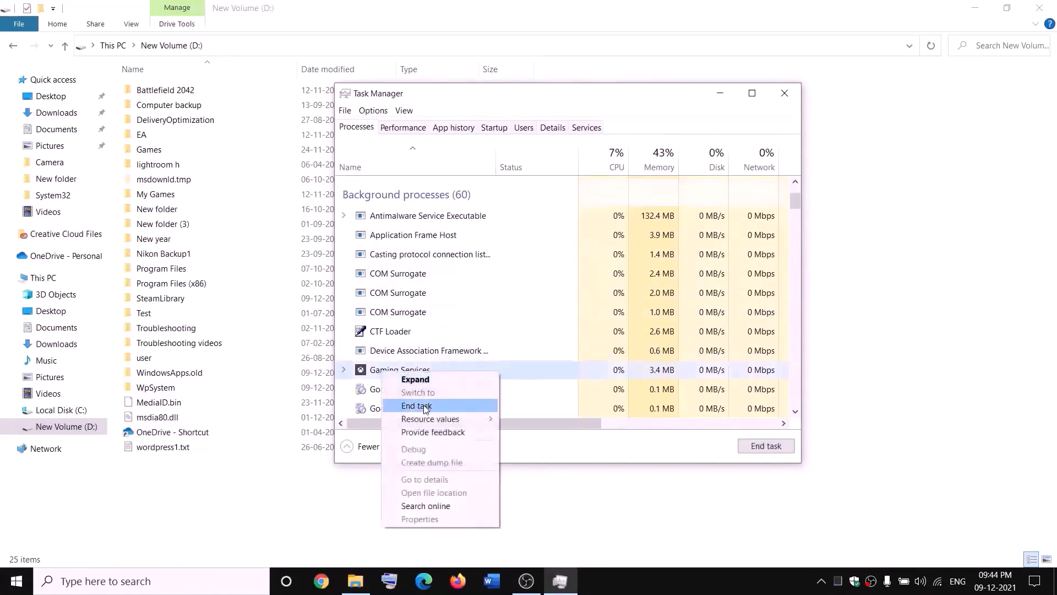
{"action": "left_click", "coordinate": [423, 408]}
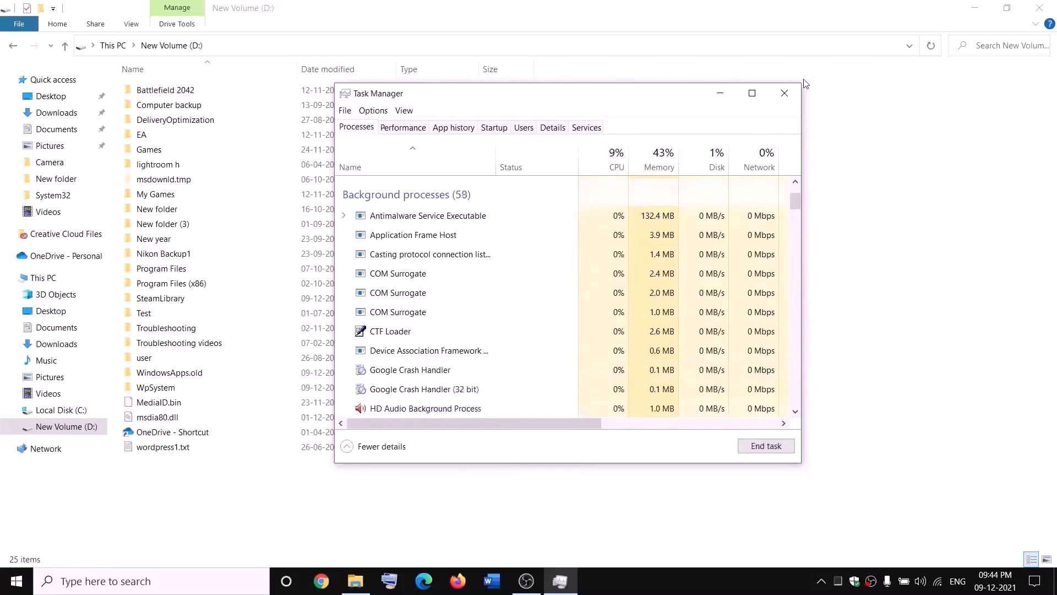
{"action": "left_click", "coordinate": [794, 94]}
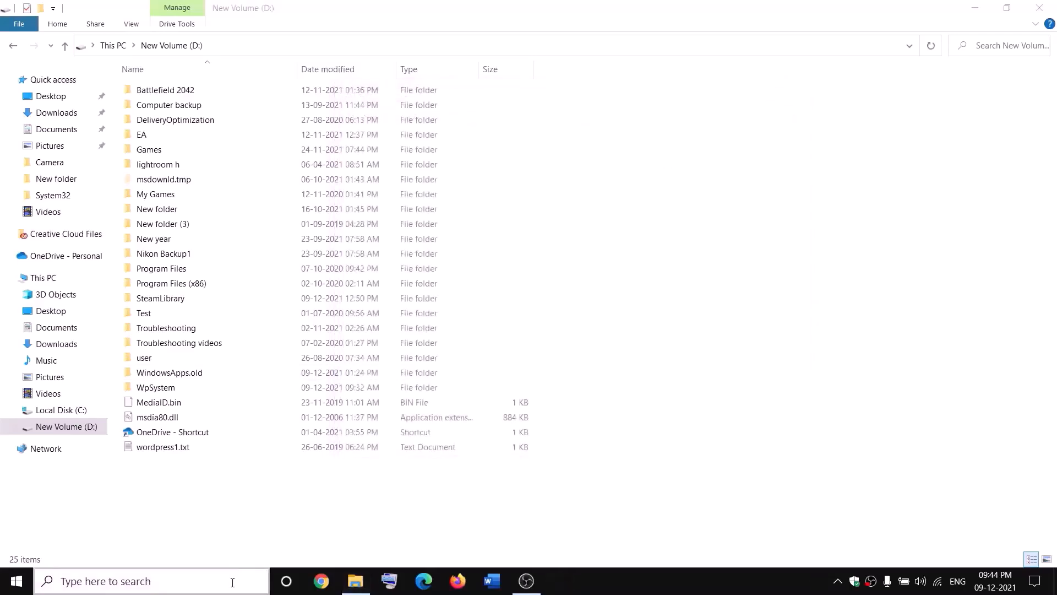
Bring up the Services console, find the two Gaming Services entries, and start the first one
{"action": "left_click", "coordinate": [233, 583]}
{"action": "type", "text": "services"}
{"action": "key", "text": "Return"}
{"action": "left_click", "coordinate": [453, 294]}
{"action": "key", "text": "g"}
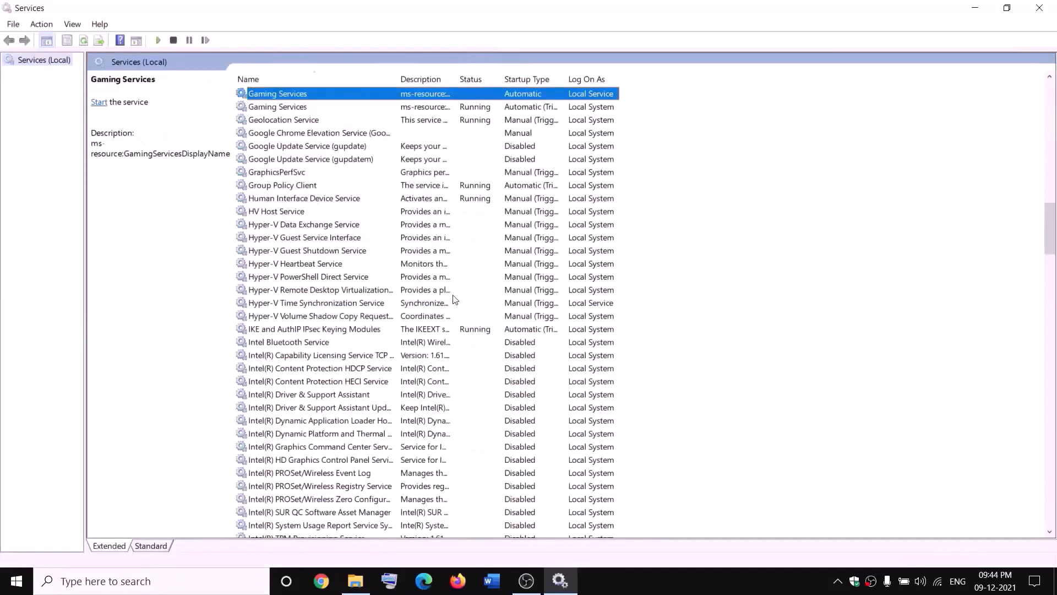
{"action": "left_click", "coordinate": [467, 151]}
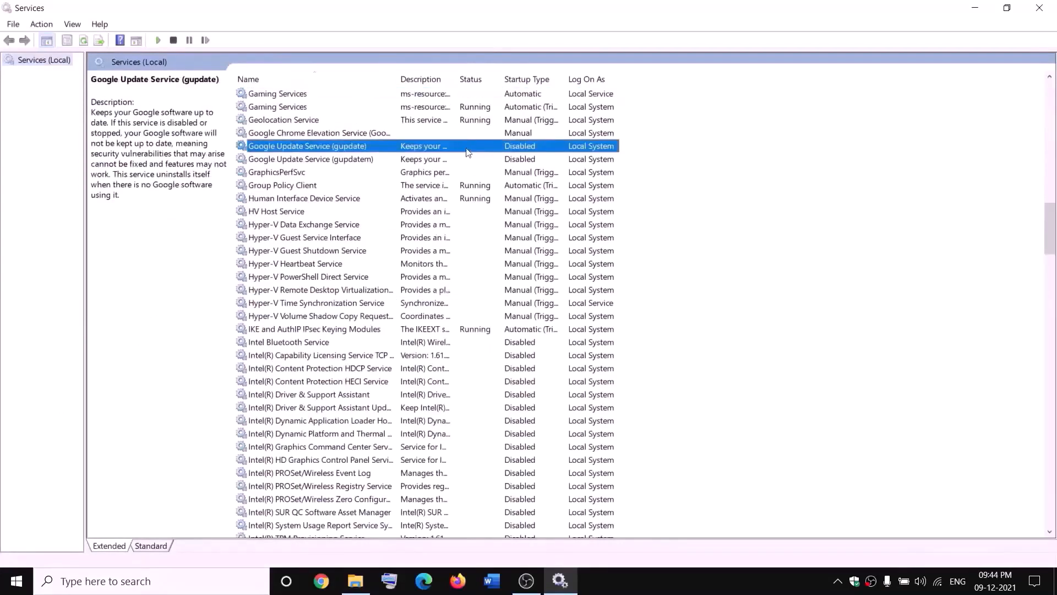
{"action": "left_click", "coordinate": [439, 96]}
{"action": "right_click", "coordinate": [438, 95]}
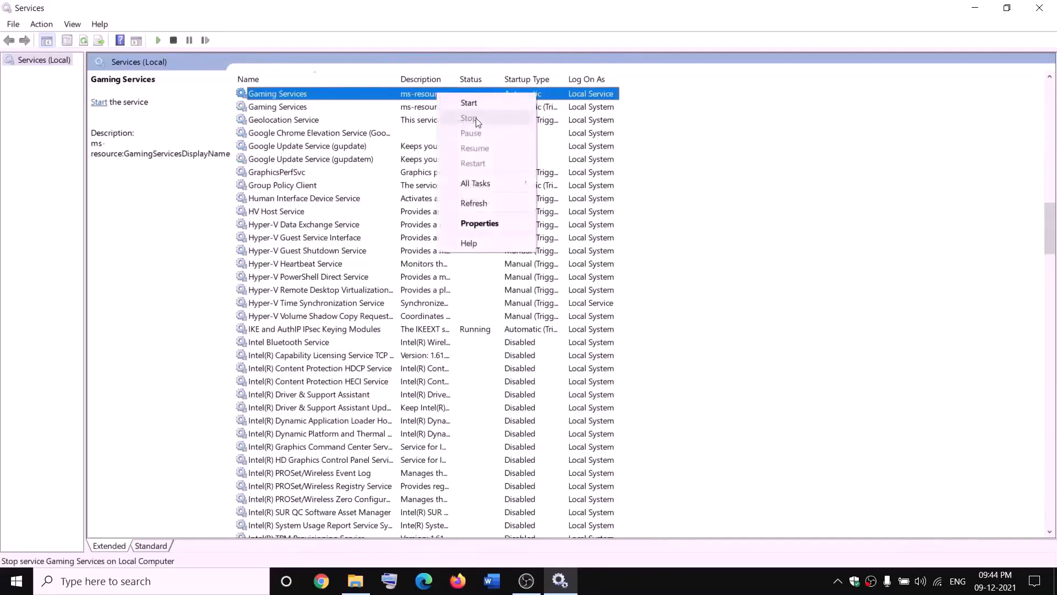
{"action": "left_click", "coordinate": [472, 104]}
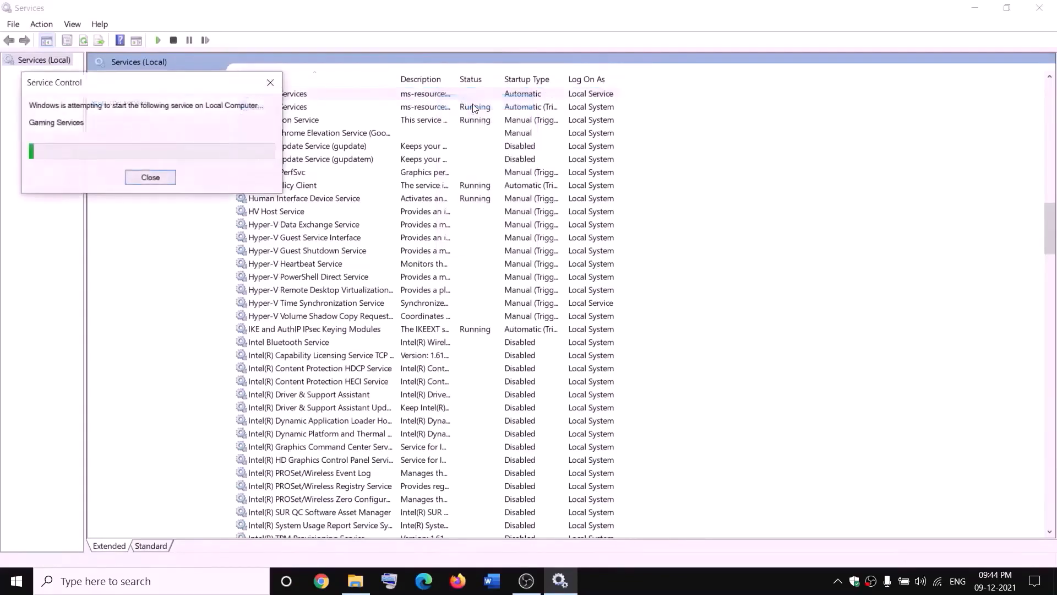
Stop both Gaming Services entries
{"action": "right_click", "coordinate": [439, 100]}
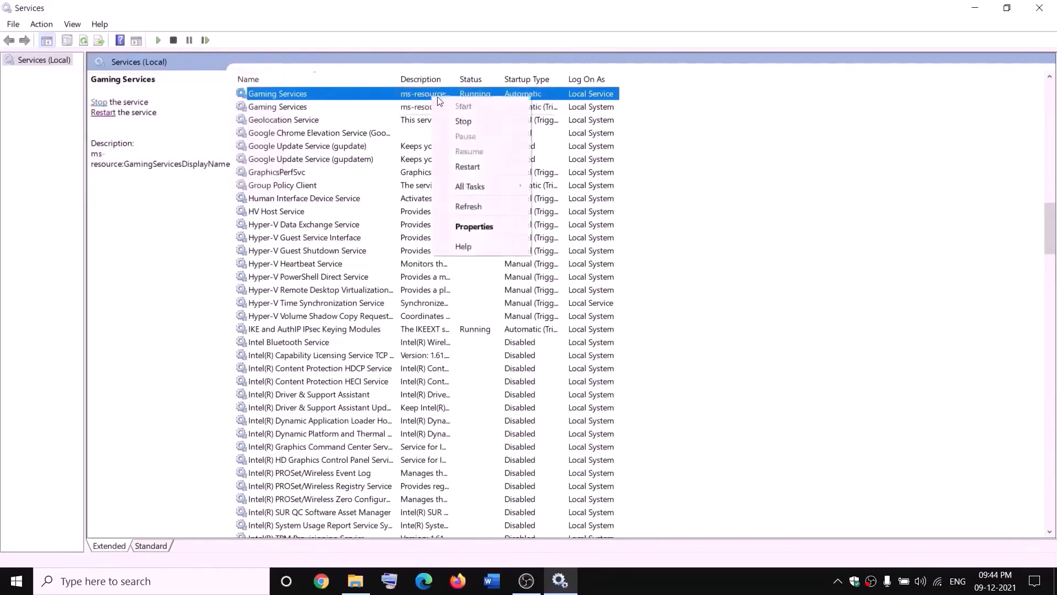
{"action": "left_click", "coordinate": [463, 120]}
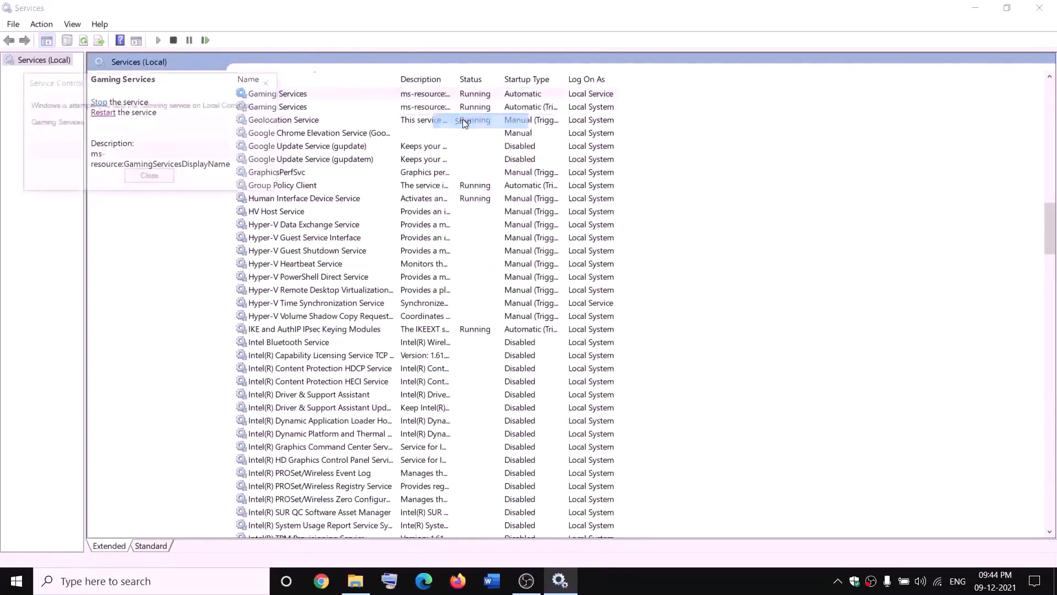
{"action": "right_click", "coordinate": [431, 109]}
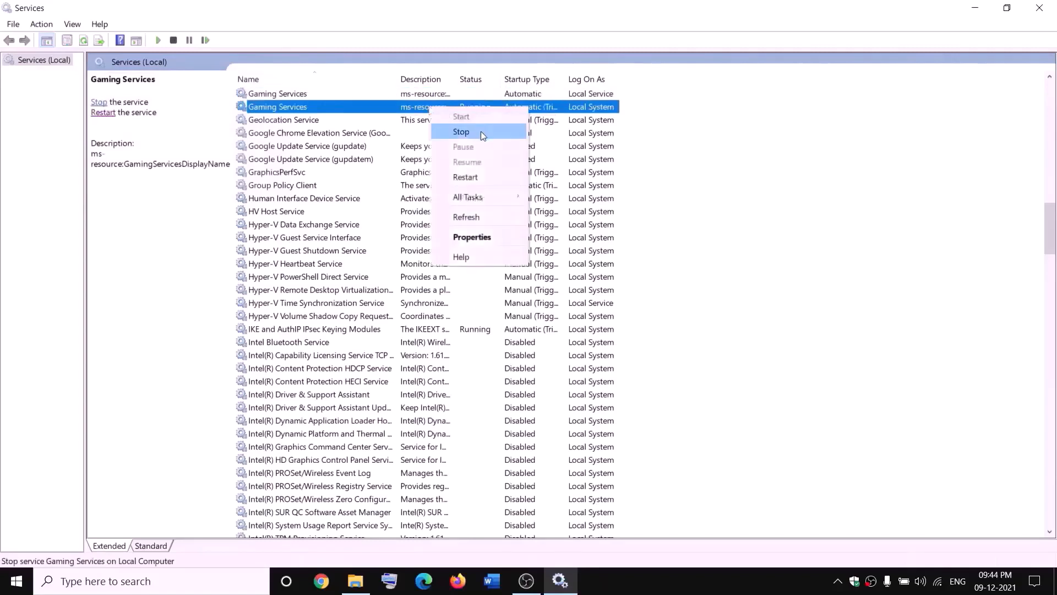
{"action": "left_click", "coordinate": [481, 132]}
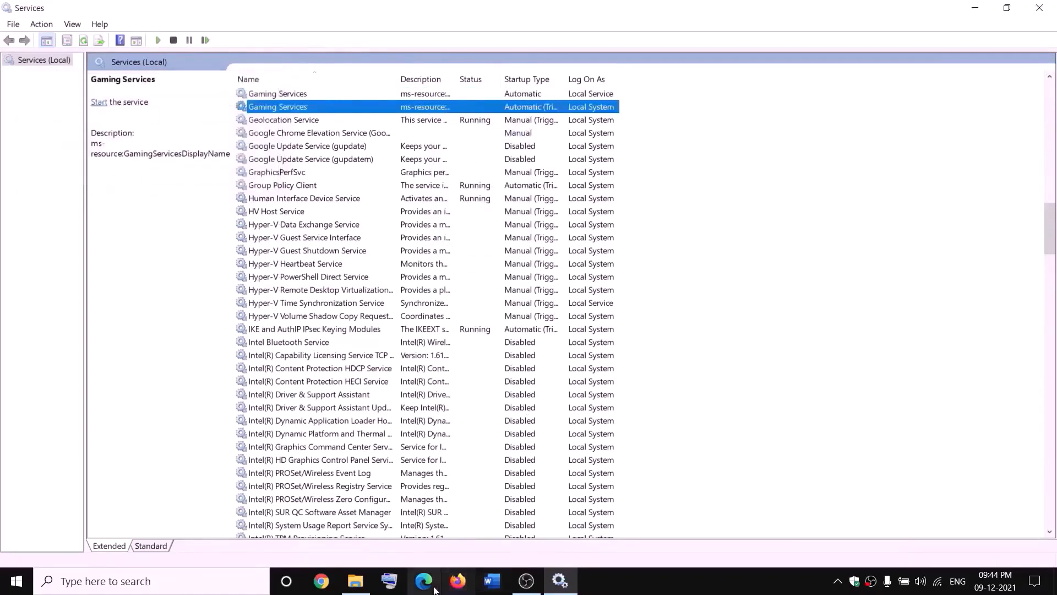
Check the renamed folder on drive D: in File Explorer, then return to Services and start both Gaming Services entries again
{"action": "left_click", "coordinate": [355, 581]}
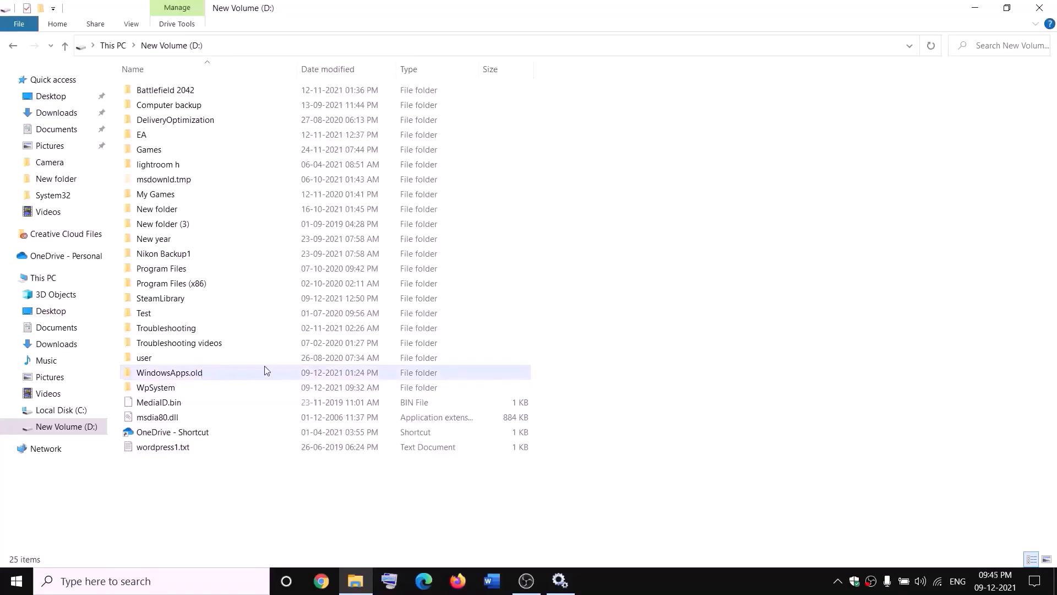
{"action": "left_click", "coordinate": [560, 581]}
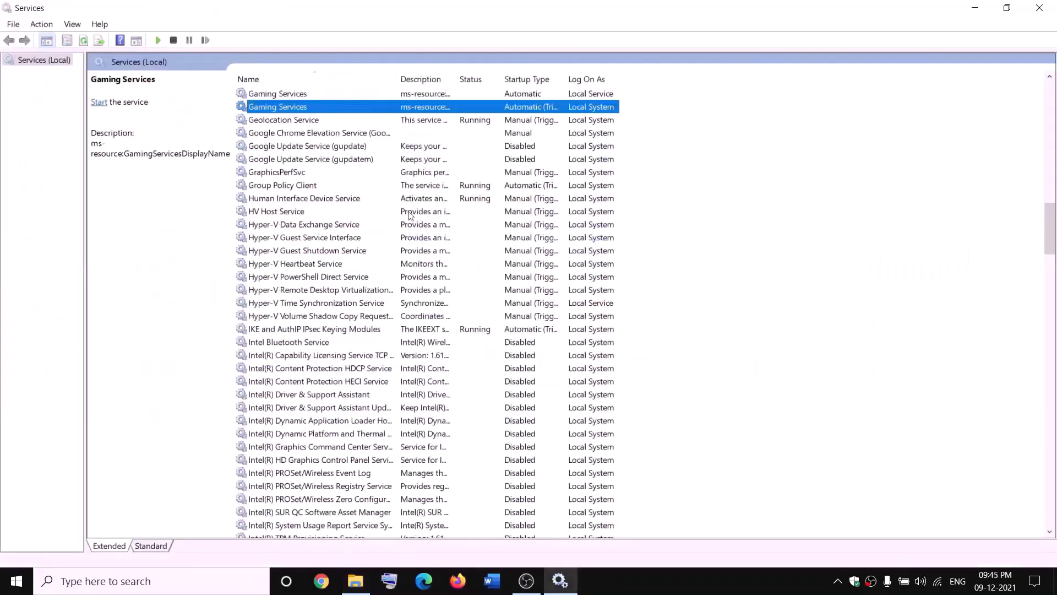
{"action": "right_click", "coordinate": [391, 95]}
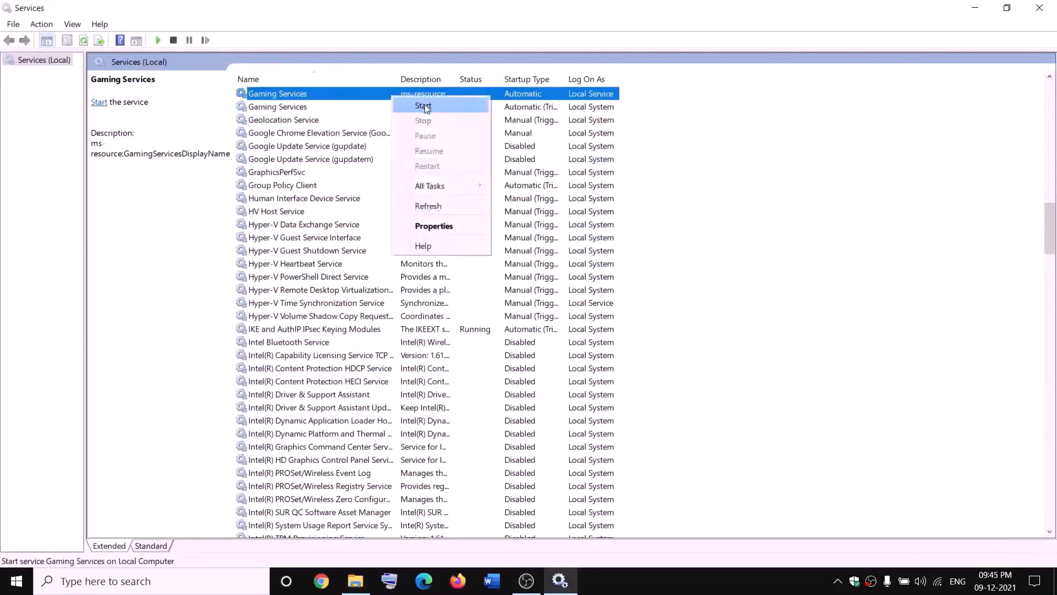
{"action": "left_click", "coordinate": [422, 106]}
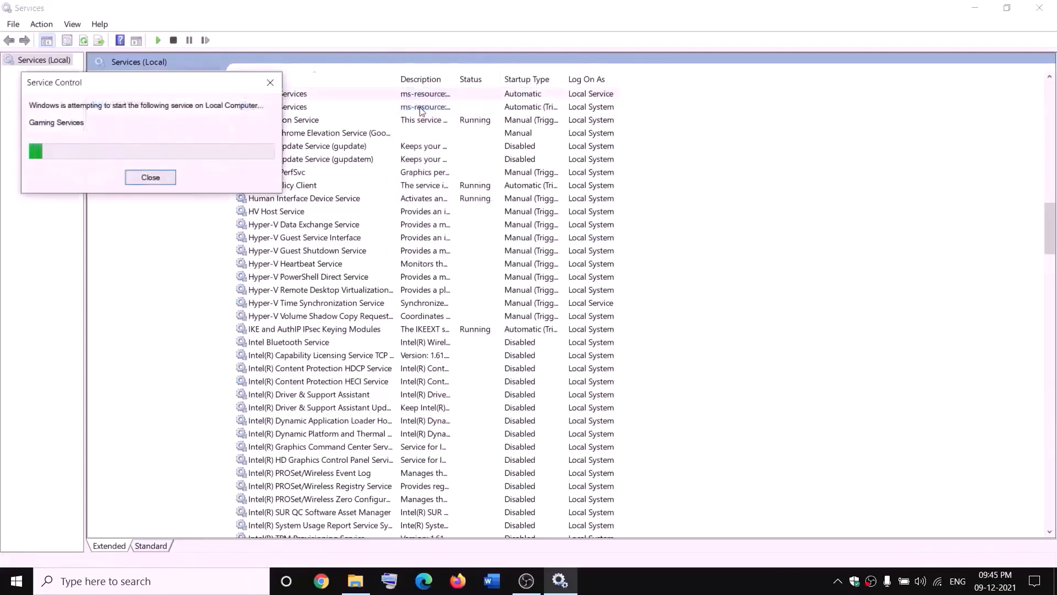
{"action": "left_click", "coordinate": [428, 111]}
{"action": "right_click", "coordinate": [428, 110]}
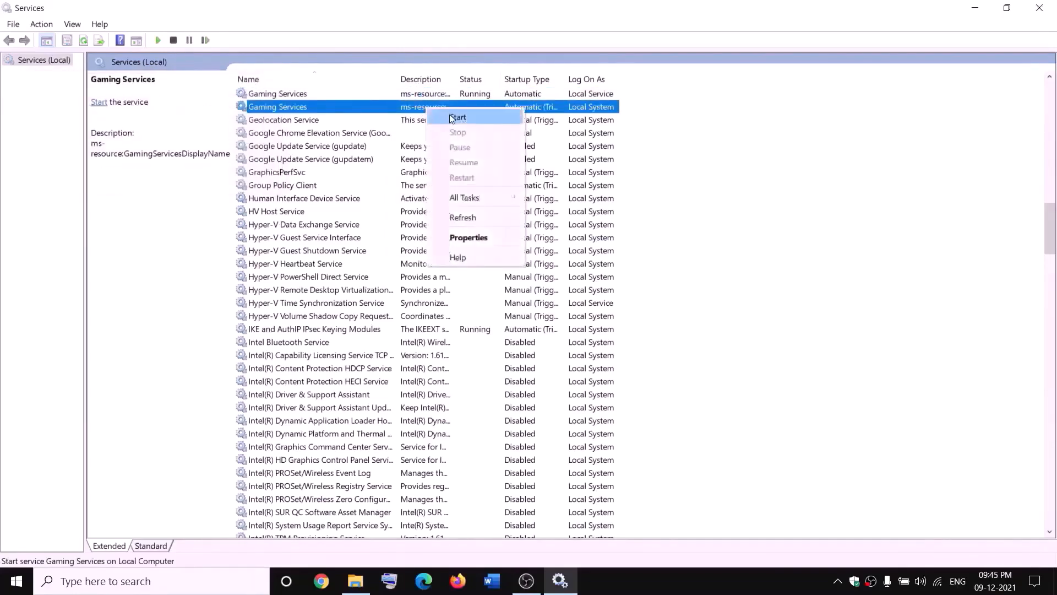
{"action": "left_click", "coordinate": [450, 114]}
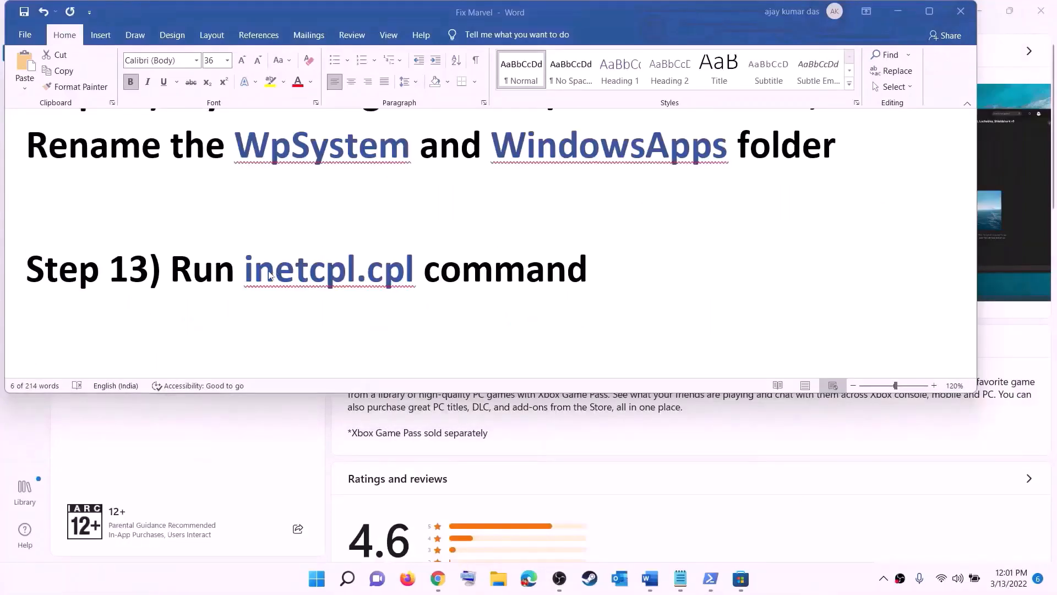
Copy the inetcpl.cpl command from the Word guide and run it through Windows search
{"action": "left_click", "coordinate": [270, 276]}
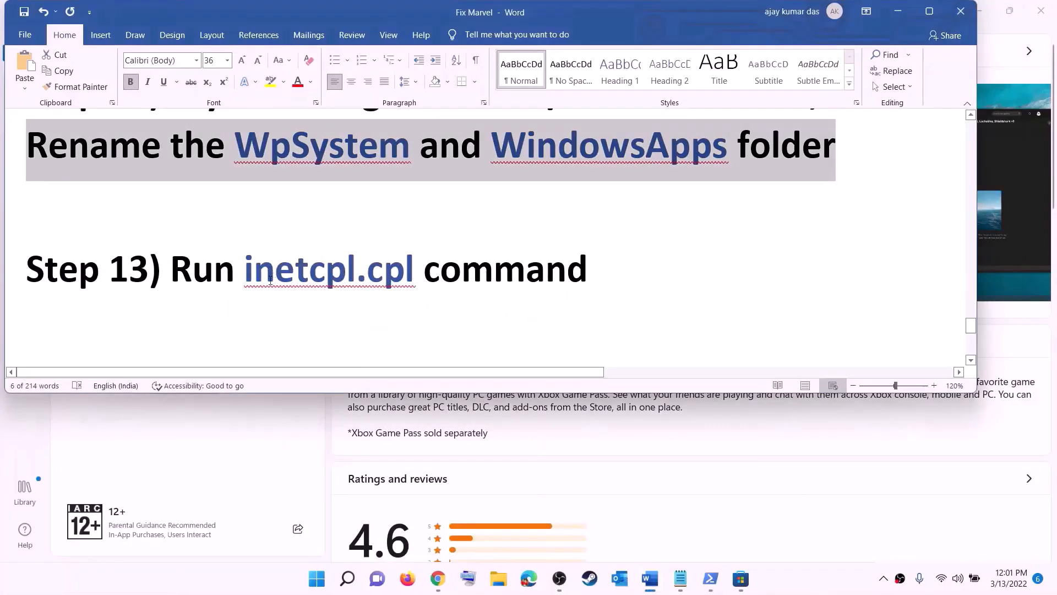
{"action": "left_click_drag", "start_coordinate": [252, 268], "coordinate": [393, 265]}
{"action": "key", "text": "ctrl+c"}
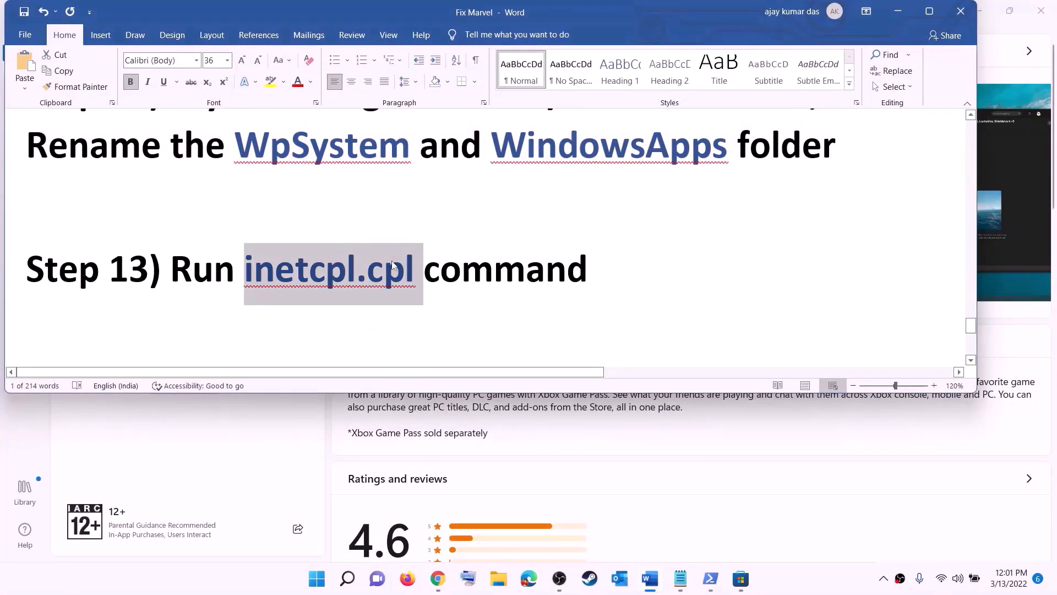
{"action": "left_click", "coordinate": [324, 579]}
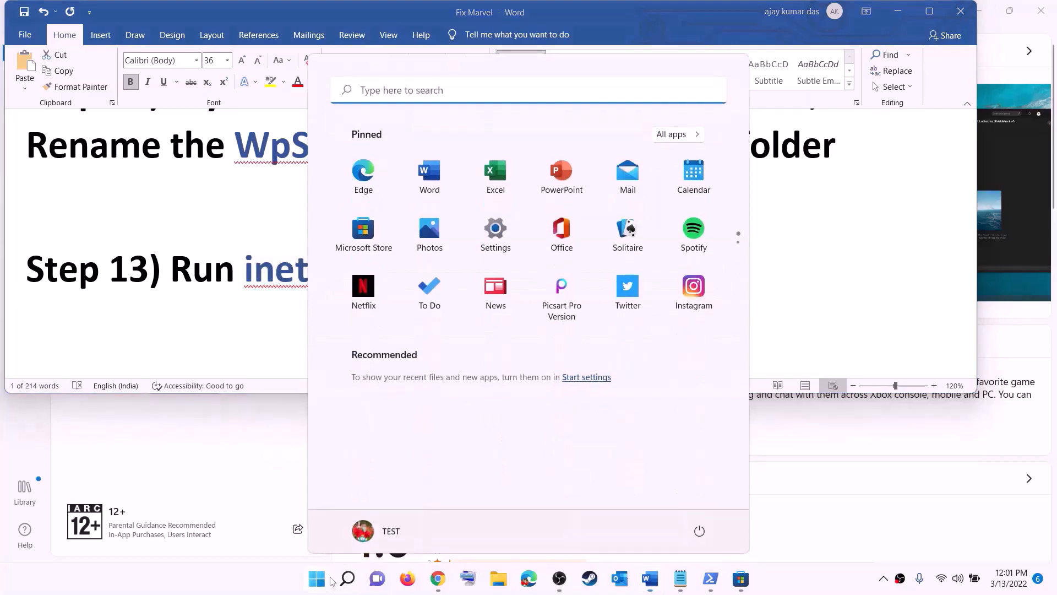
{"action": "key", "text": "ctrl+v"}
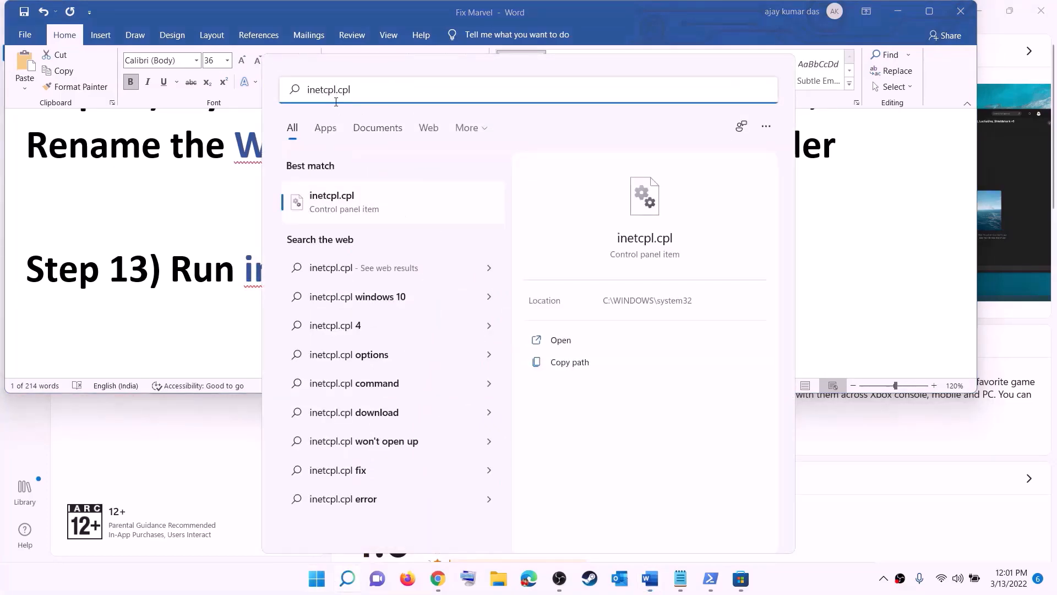
{"action": "left_click", "coordinate": [339, 204]}
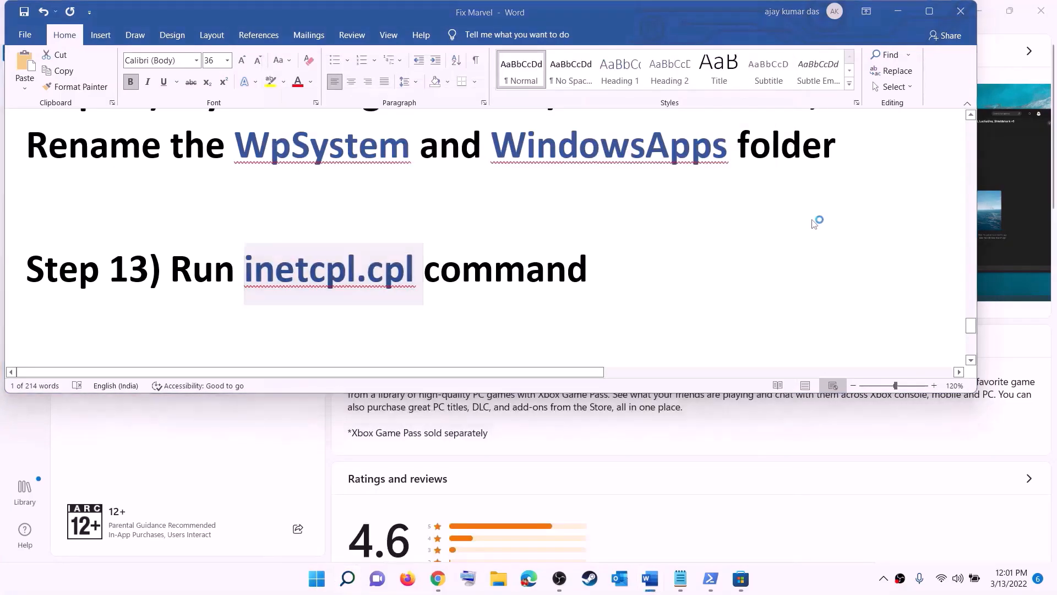
Examine the TLS options in the advanced settings of Internet Properties and close the dialog with OK
{"action": "left_click_drag", "start_coordinate": [193, 103], "coordinate": [680, 105]}
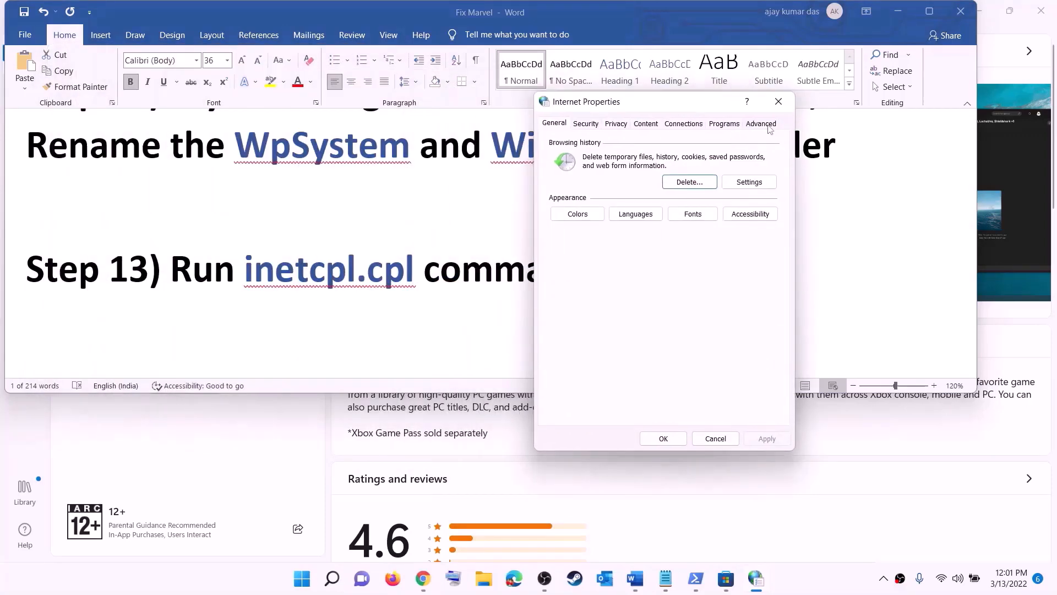
{"action": "left_click", "coordinate": [769, 126]}
{"action": "scroll", "coordinate": [668, 265], "scroll_direction": "down", "scroll_amount": 15}
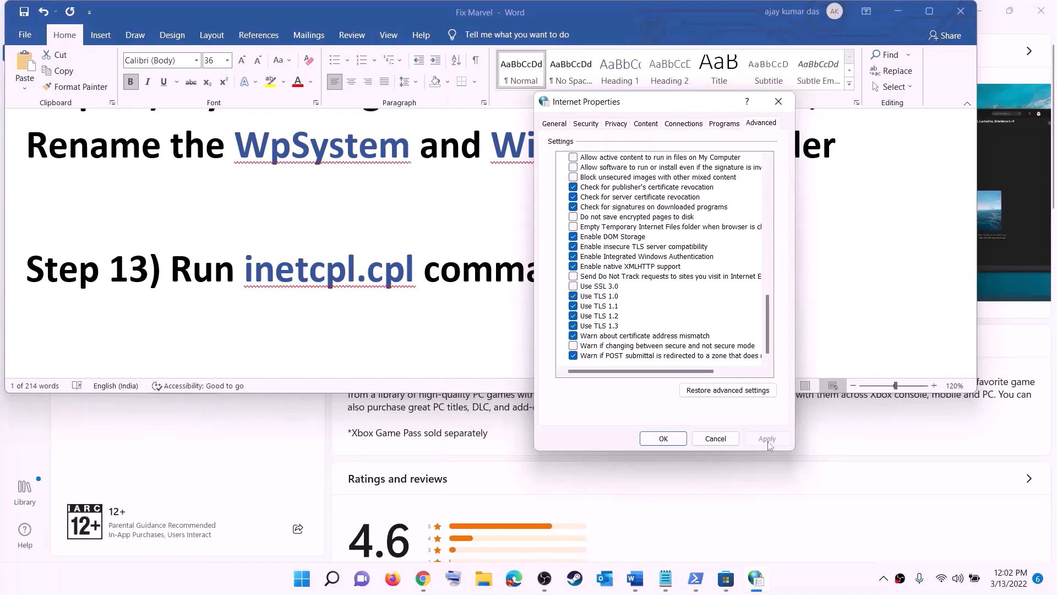
{"action": "left_click", "coordinate": [663, 439]}
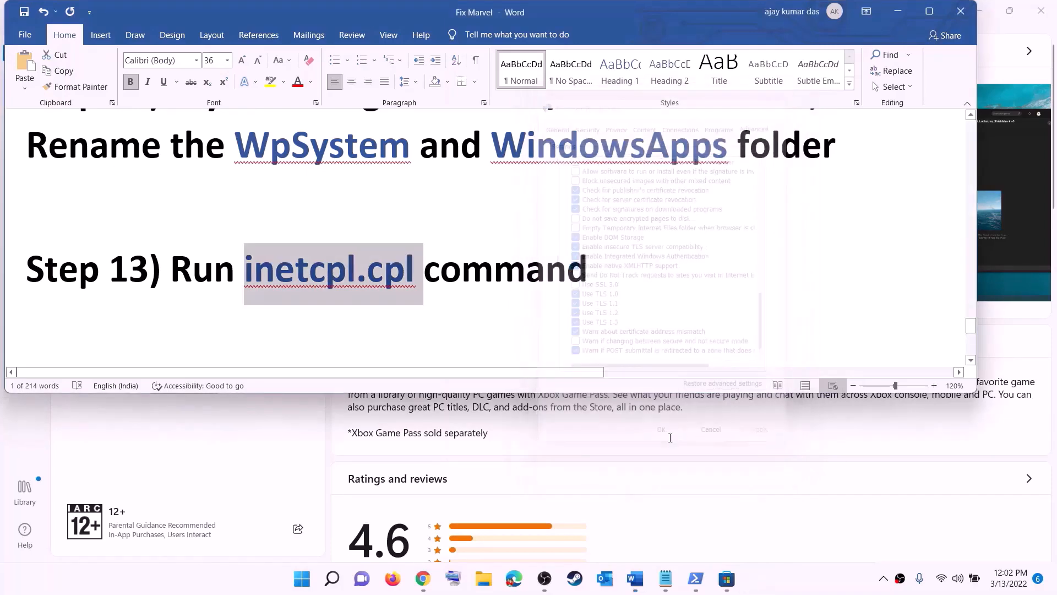
Review the guide's step on updating Windows with the media creation tool and the tool's section on Microsoft's Windows 10 download page
{"action": "scroll", "coordinate": [226, 281], "scroll_direction": "down", "scroll_amount": 5}
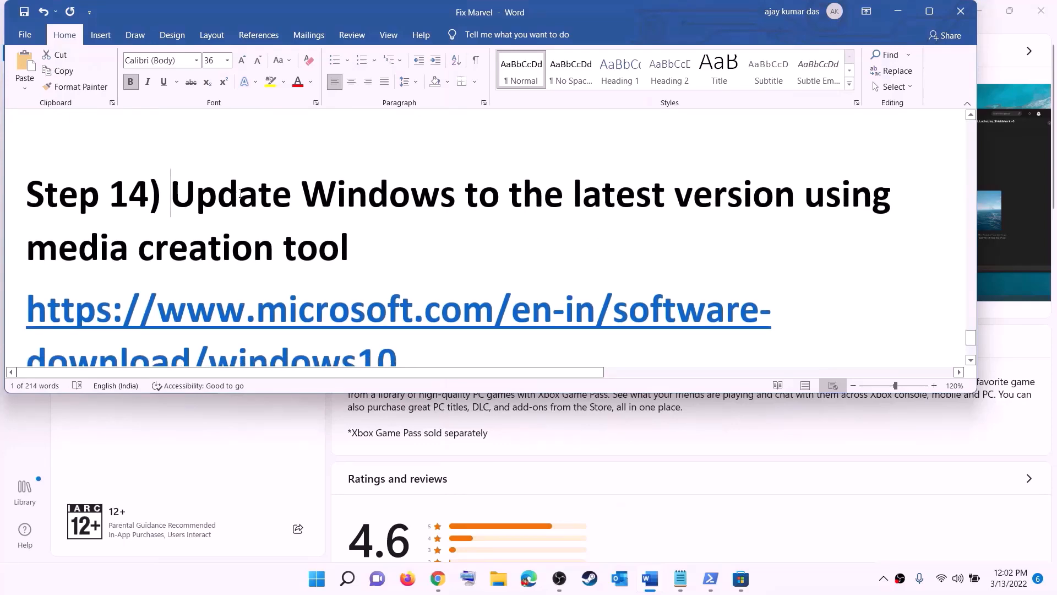
{"action": "left_click_drag", "start_coordinate": [171, 193], "coordinate": [350, 249]}
{"action": "scroll", "coordinate": [350, 249], "scroll_direction": "down", "scroll_amount": 3}
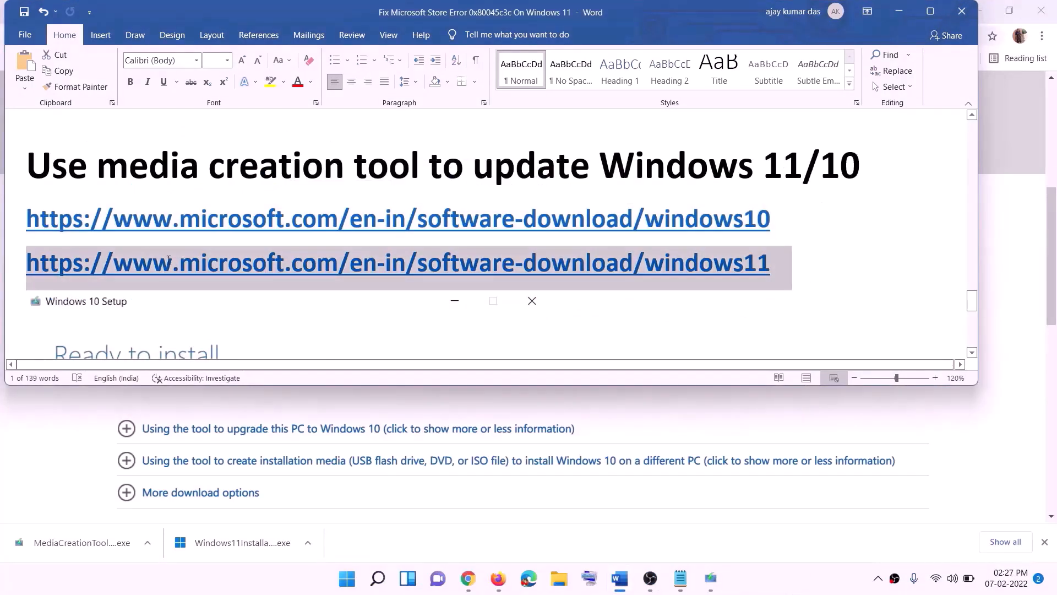
{"action": "left_click", "coordinate": [899, 11]}
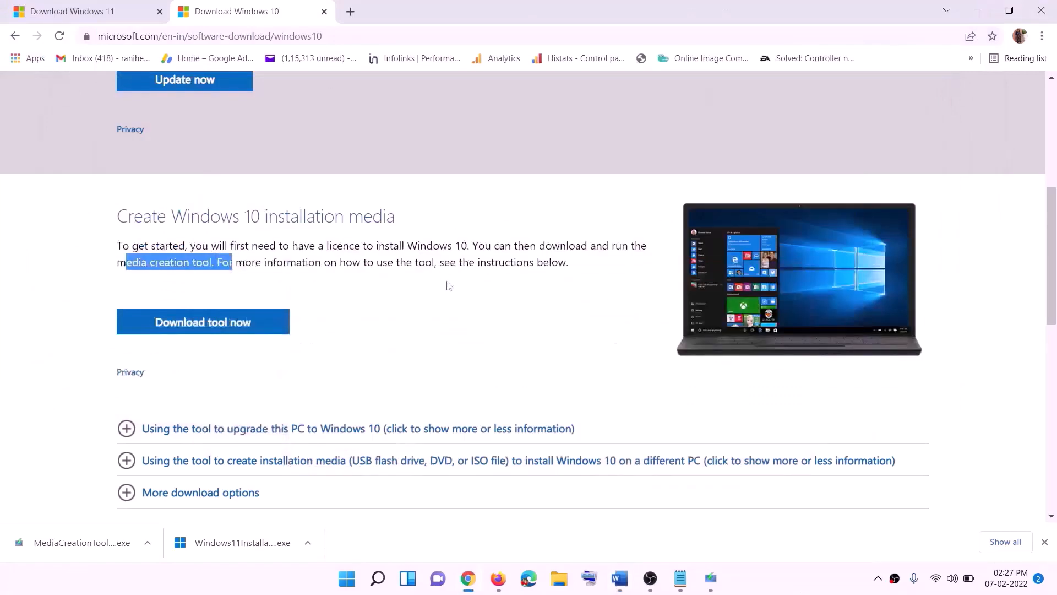
{"action": "scroll", "coordinate": [449, 284], "scroll_direction": "up", "scroll_amount": 5}
{"action": "scroll", "coordinate": [347, 307], "scroll_direction": "down", "scroll_amount": 5}
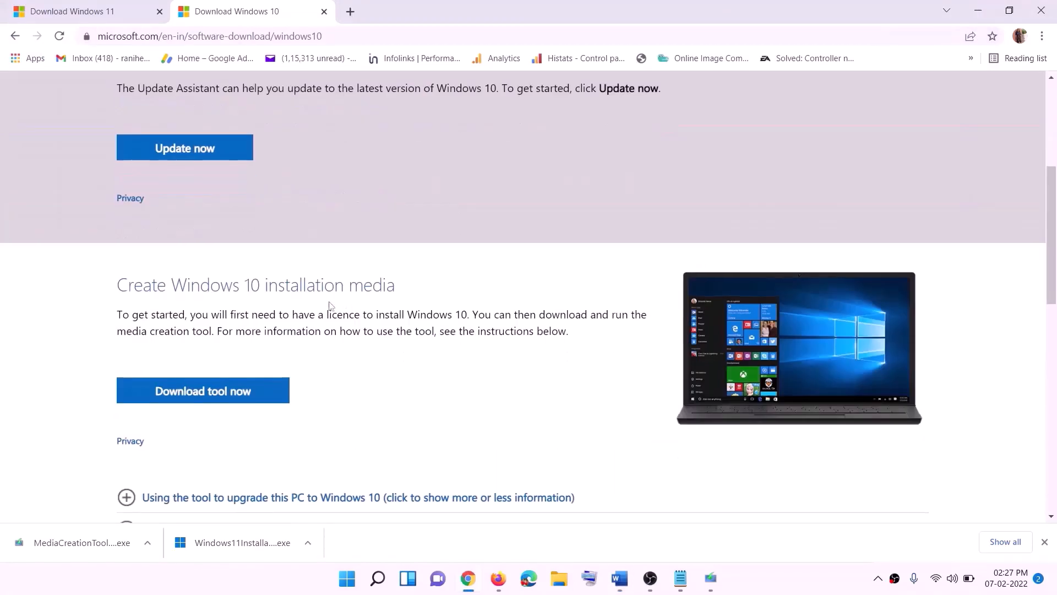
{"action": "left_click_drag", "start_coordinate": [126, 330], "coordinate": [235, 331]}
{"action": "scroll", "coordinate": [354, 309], "scroll_direction": "down", "scroll_amount": 3}
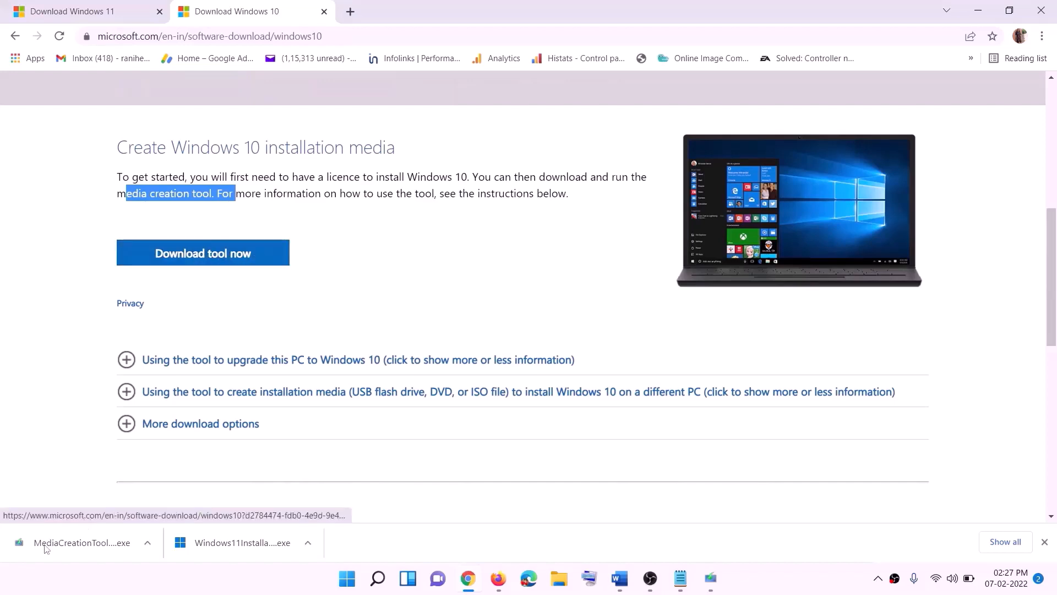
Switch to Windows 10 Setup and proceed with the Upgrade this PC now option to begin downloading Windows 10
{"action": "left_click", "coordinate": [716, 585]}
{"action": "left_click", "coordinate": [689, 450]}
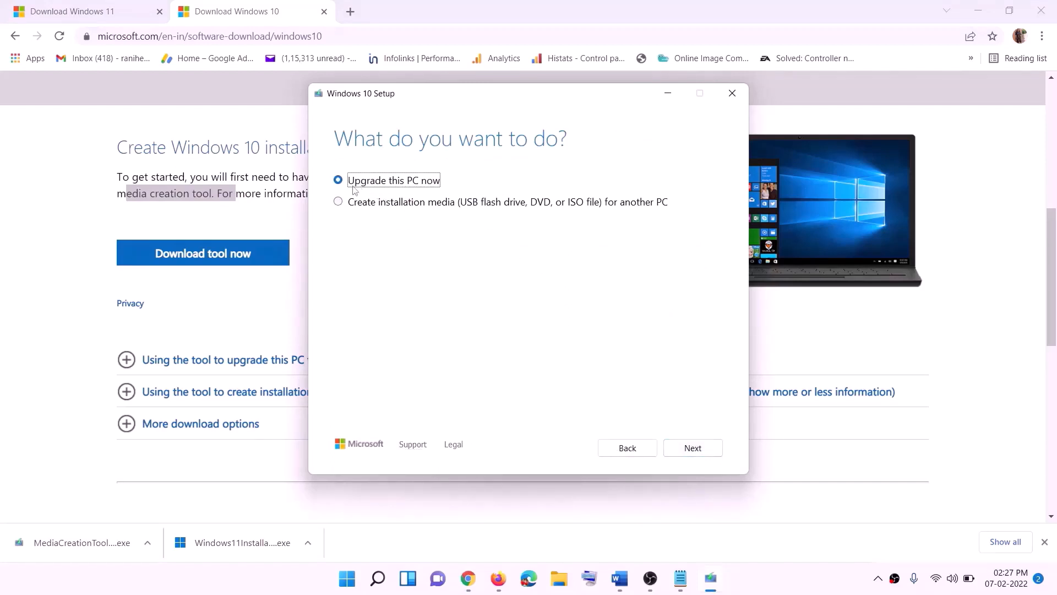
{"action": "left_click", "coordinate": [692, 448]}
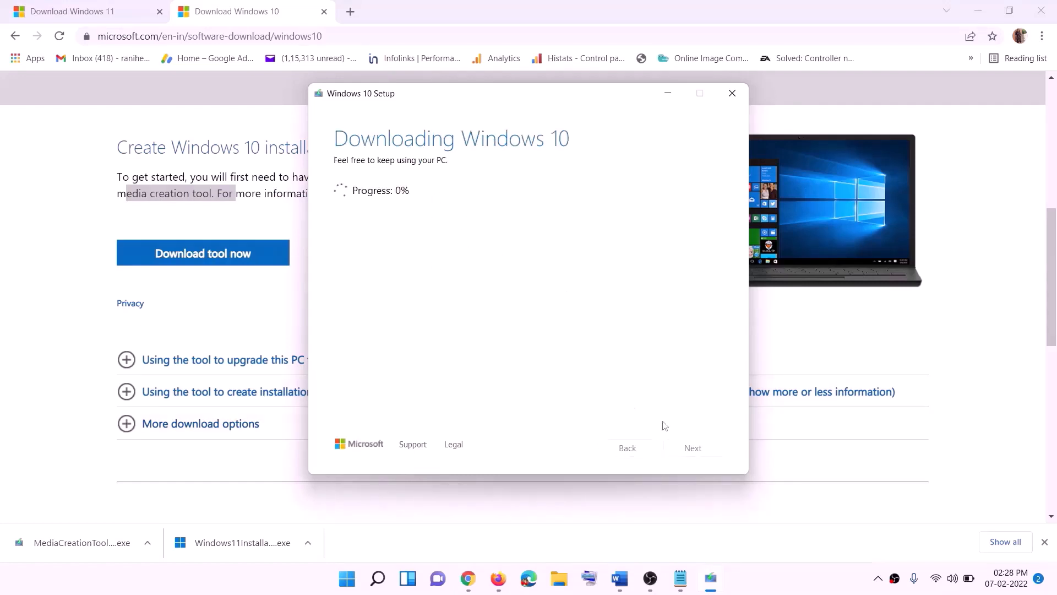
Switch to the Word guide and review its Windows 10 Setup screenshot of the Ready to install page
{"action": "left_click", "coordinate": [782, 590]}
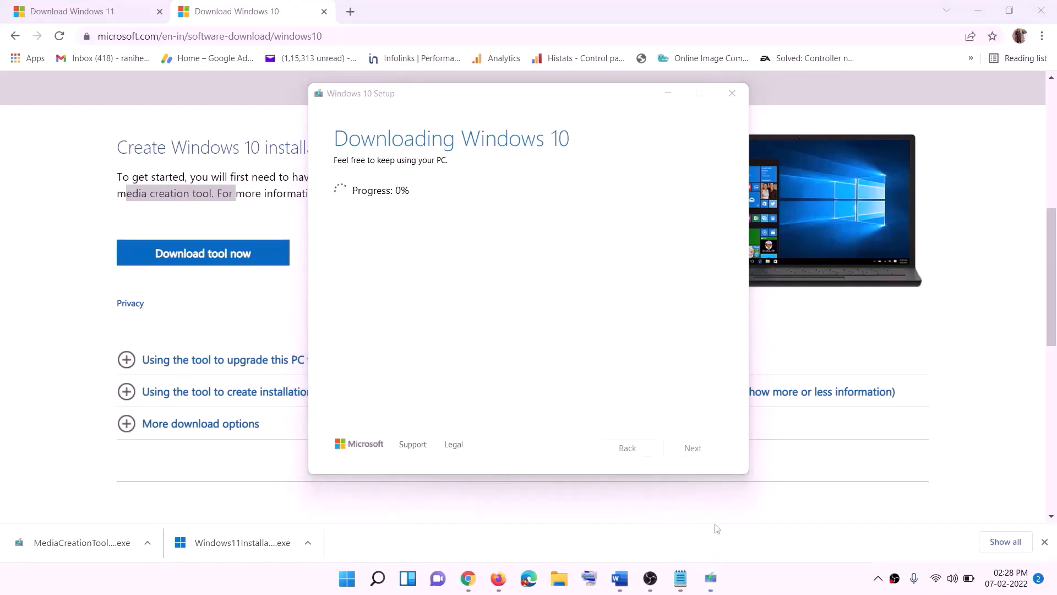
{"action": "left_click", "coordinate": [619, 577]}
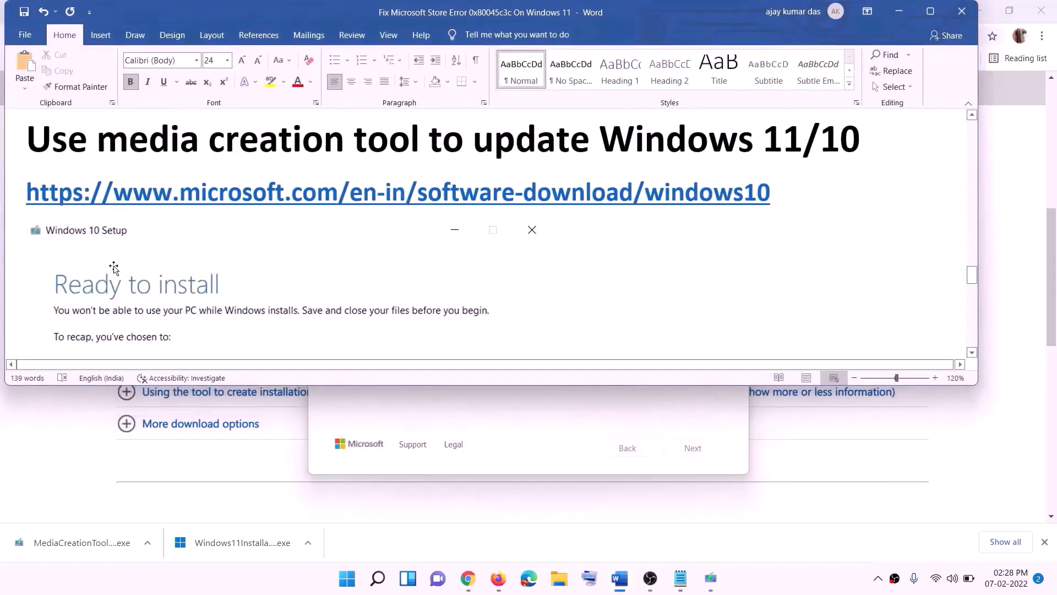
{"action": "scroll", "coordinate": [102, 266], "scroll_direction": "down", "scroll_amount": 1}
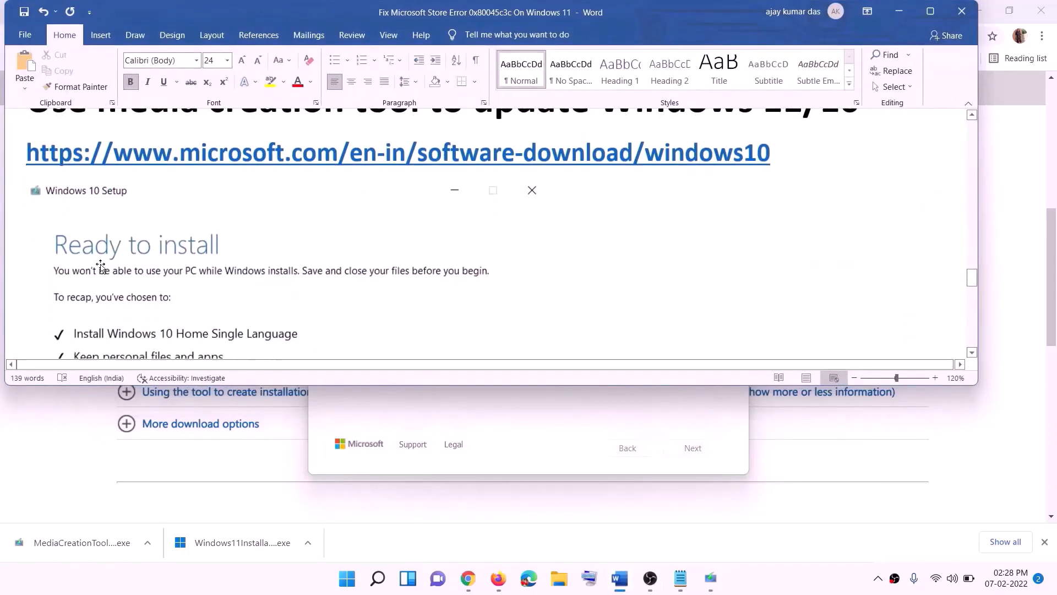
{"action": "left_click", "coordinate": [931, 11]}
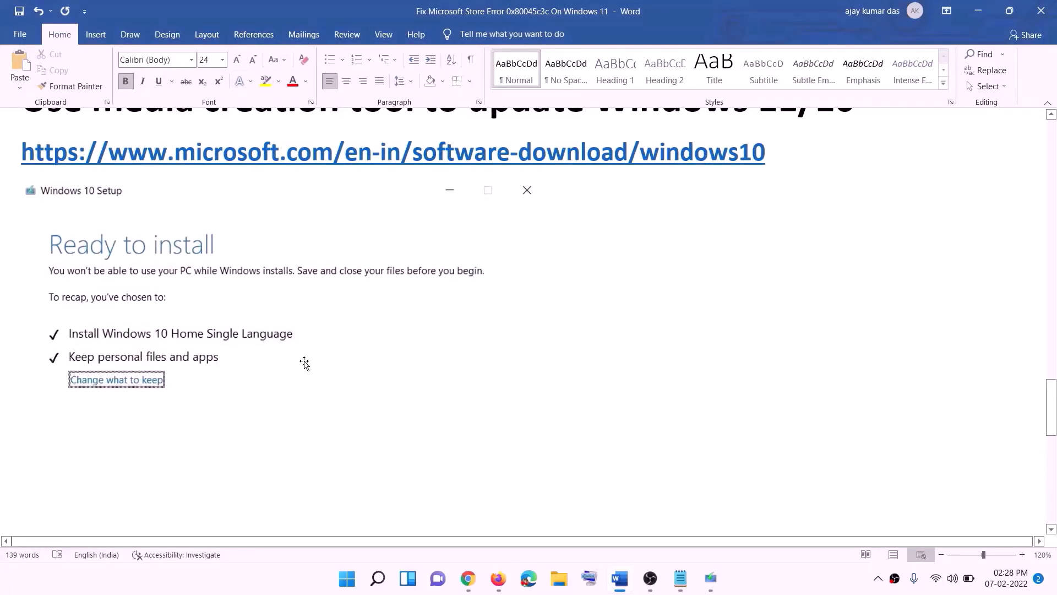
{"action": "scroll", "coordinate": [542, 382], "scroll_direction": "down", "scroll_amount": 3}
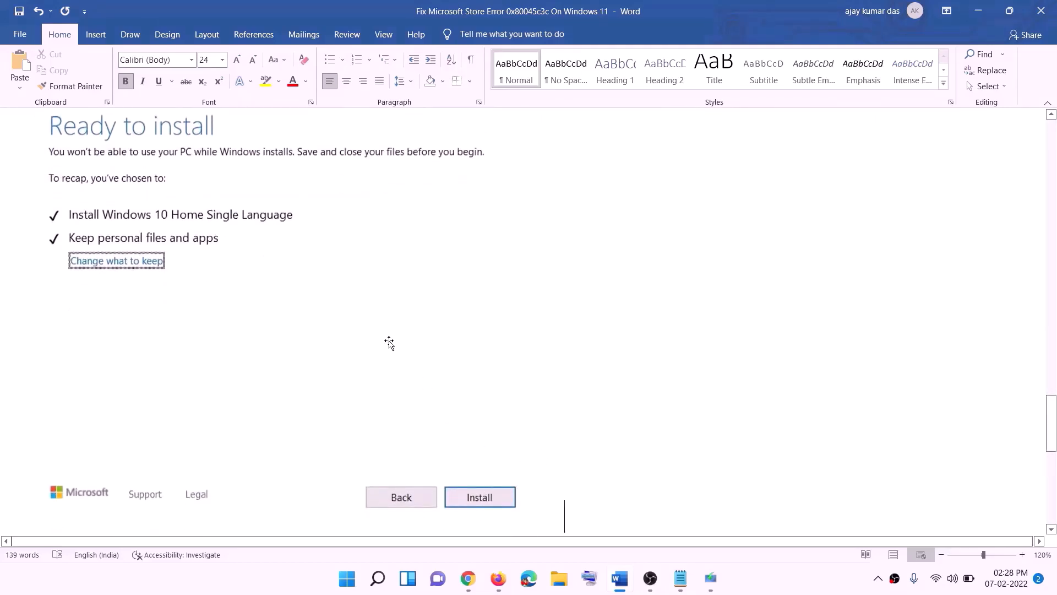
{"action": "scroll", "coordinate": [432, 340], "scroll_direction": "up", "scroll_amount": 1}
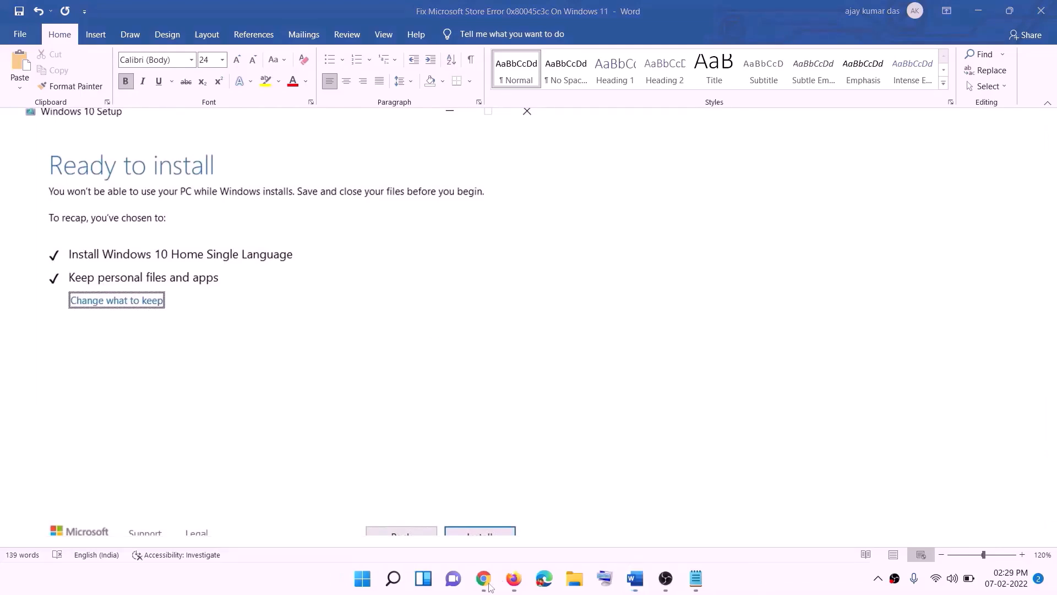
Switch to Chrome, download the media creation tool from the Create Windows 11 Installation Media section, and run it with permission to make changes
{"action": "left_click", "coordinate": [488, 584]}
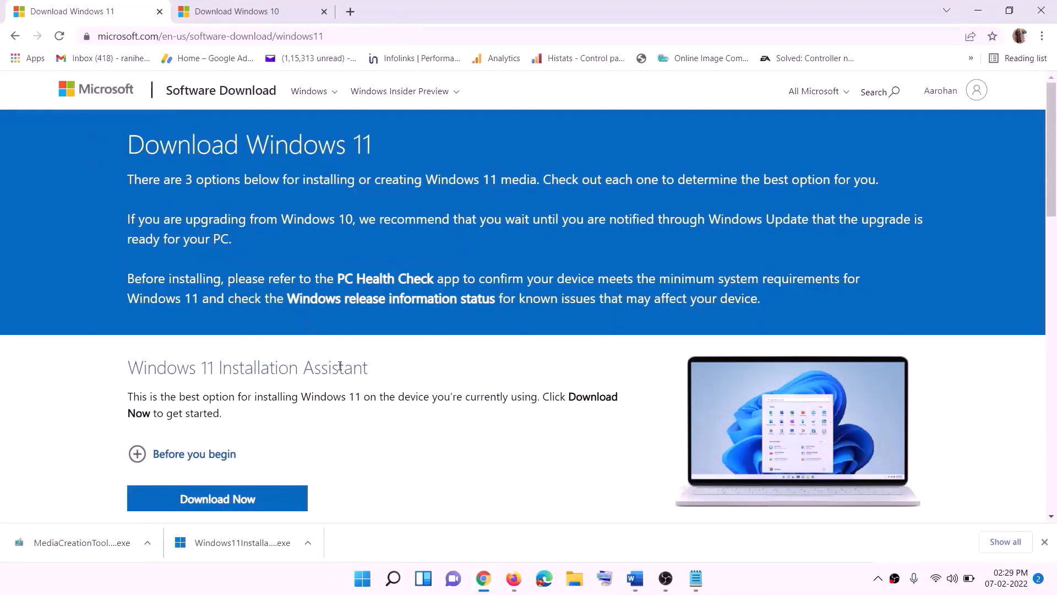
{"action": "scroll", "coordinate": [248, 357], "scroll_direction": "down", "scroll_amount": 5}
{"action": "left_click_drag", "start_coordinate": [216, 333], "coordinate": [306, 328]}
{"action": "left_click", "coordinate": [210, 419]}
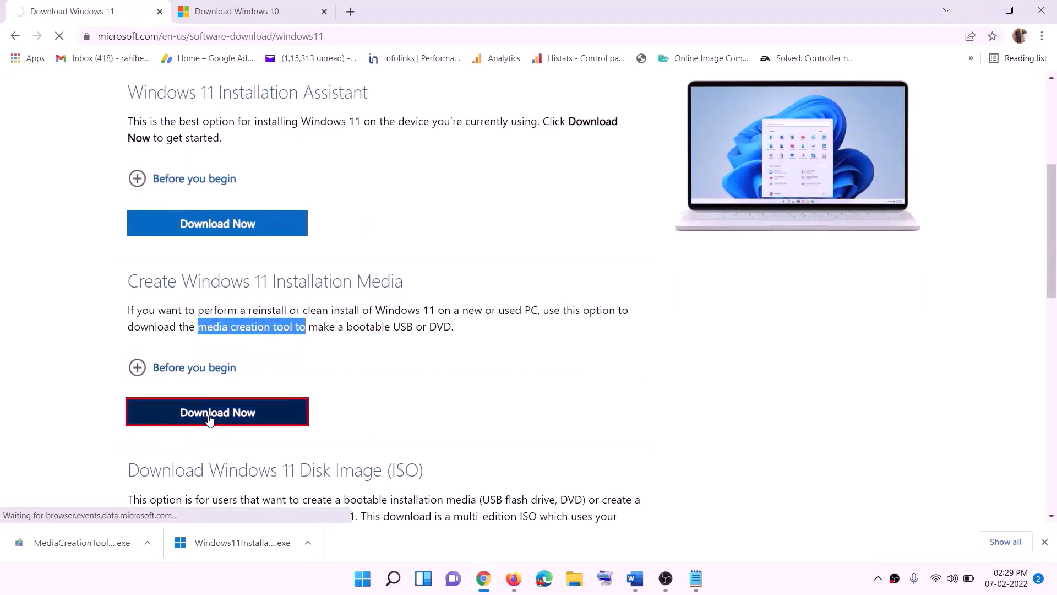
{"action": "left_click", "coordinate": [75, 547]}
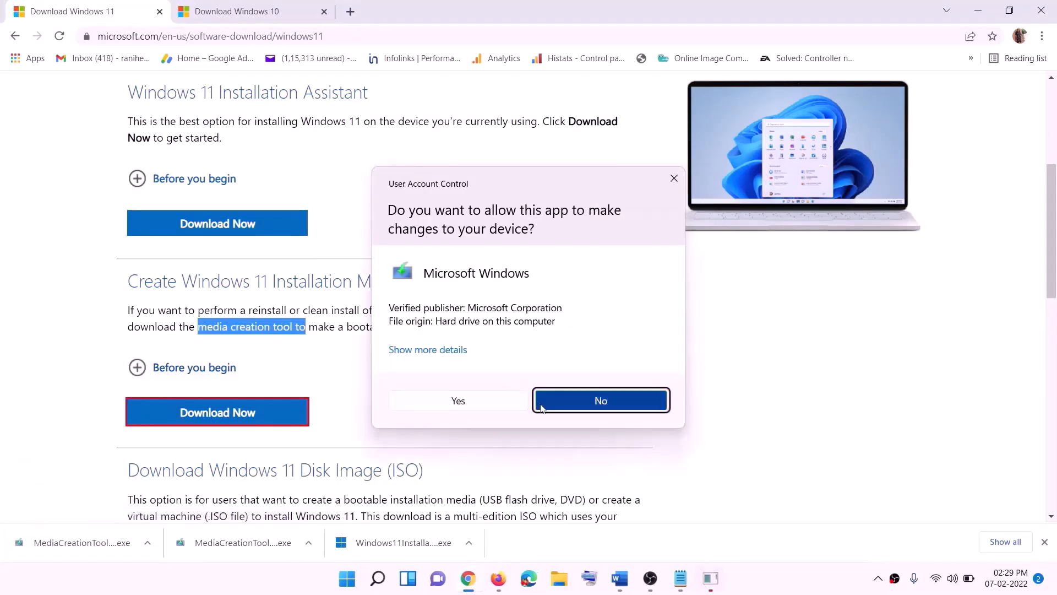
{"action": "left_click", "coordinate": [467, 405]}
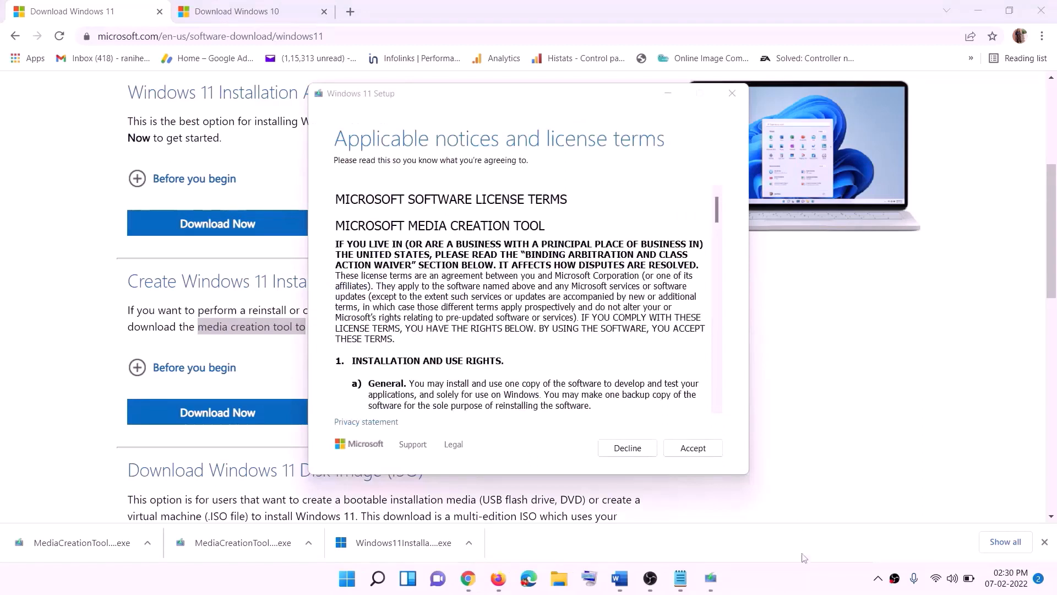
Accept the license terms and recommended options in Windows 11 Setup, and save an ISO file named Windows to the Desktop
{"action": "left_click", "coordinate": [684, 447]}
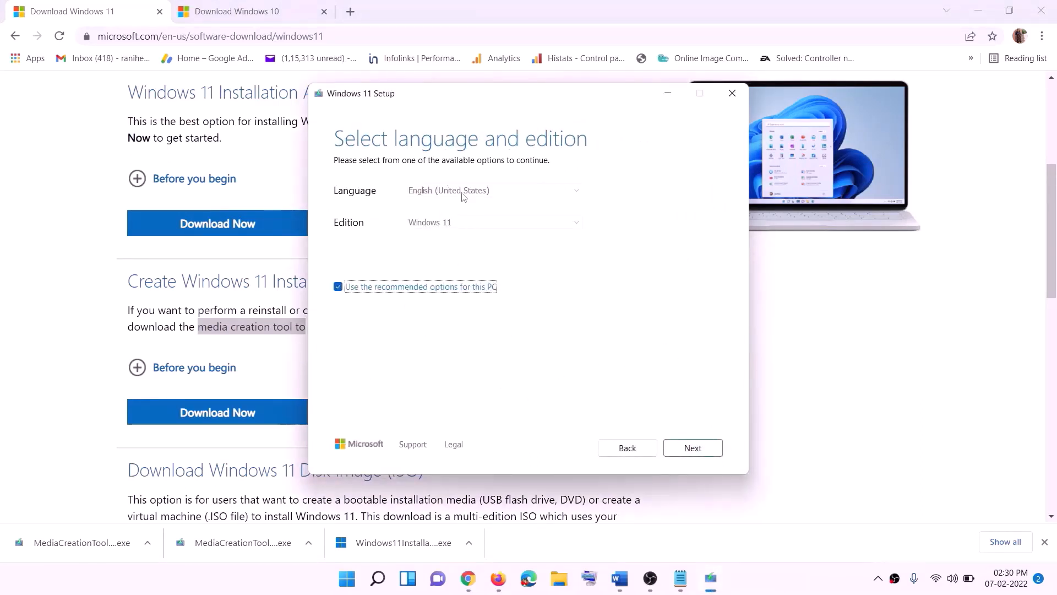
{"action": "left_click", "coordinate": [685, 448]}
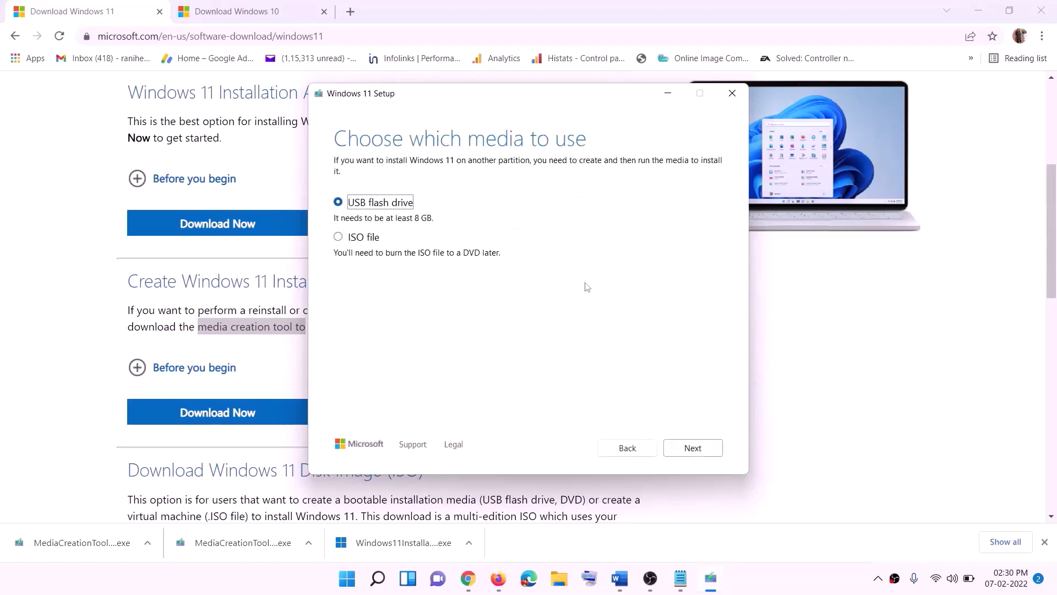
{"action": "left_click", "coordinate": [365, 237]}
{"action": "left_click", "coordinate": [698, 445]}
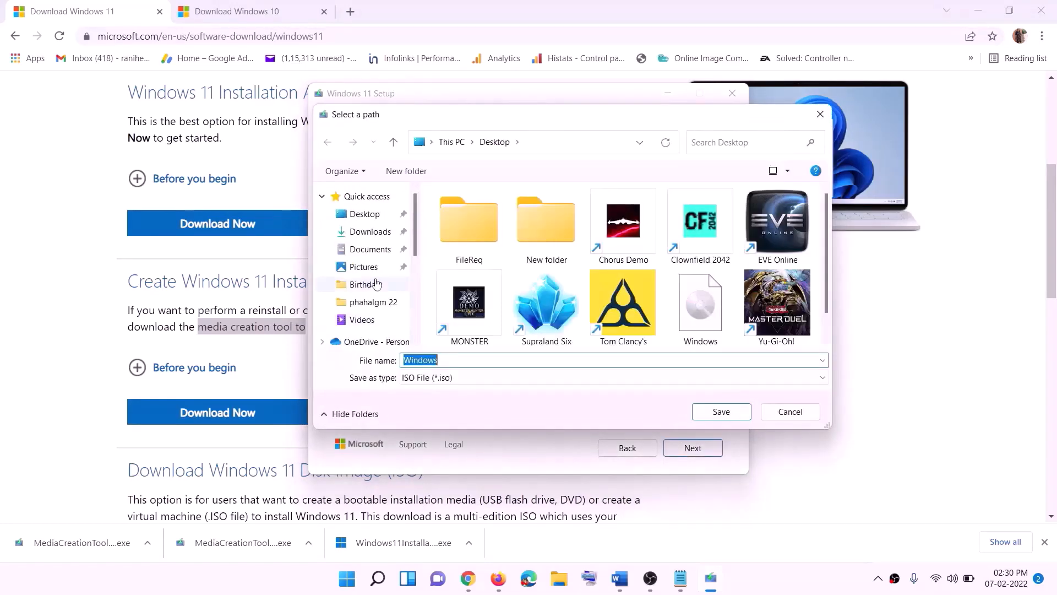
{"action": "left_click", "coordinate": [364, 218]}
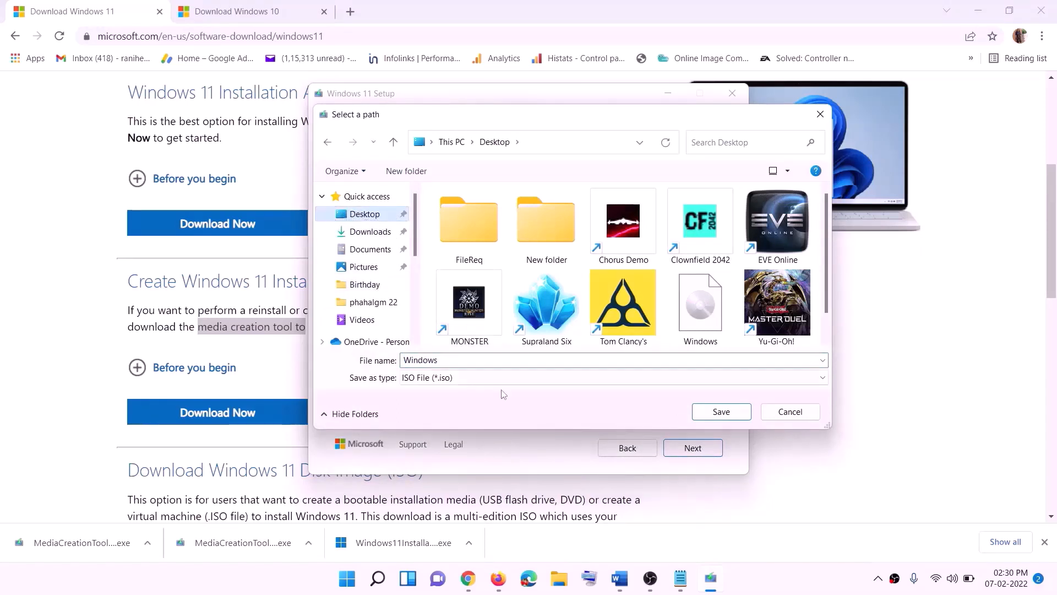
{"action": "left_click", "coordinate": [723, 413]}
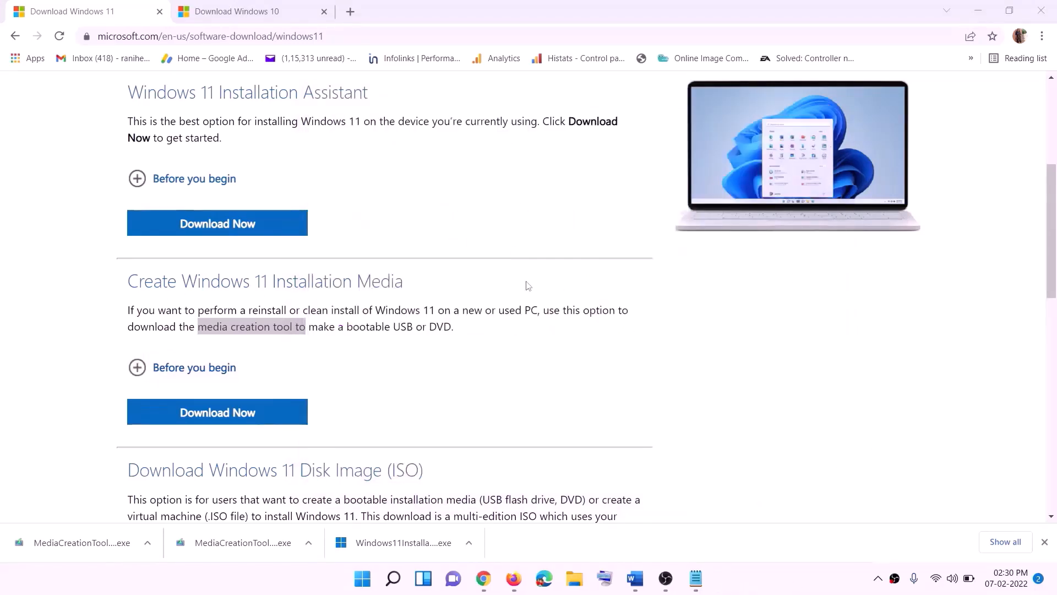
Open the Windows ISO from the desktop, run its setup application, and continue past the Install Windows 11 page
{"action": "key", "text": "super+d"}
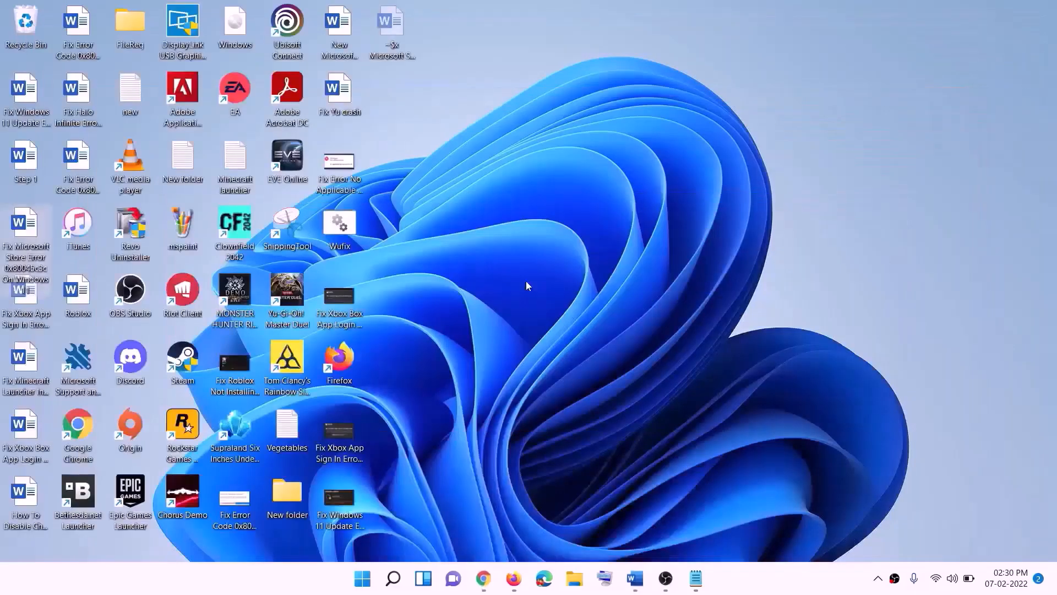
{"action": "left_click_drag", "start_coordinate": [251, 29], "coordinate": [413, 314]}
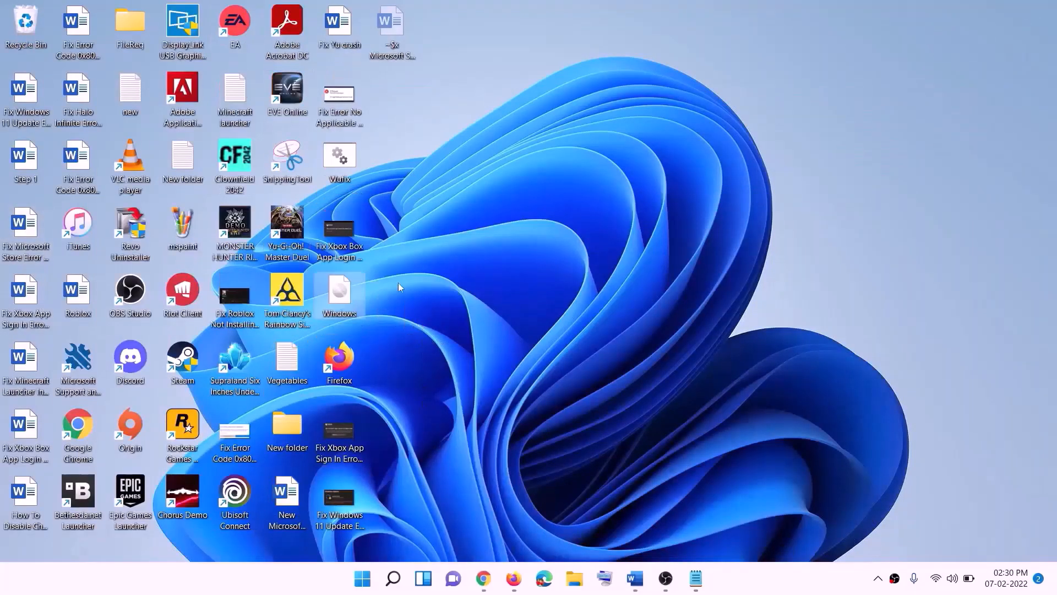
{"action": "double_click", "coordinate": [342, 301]}
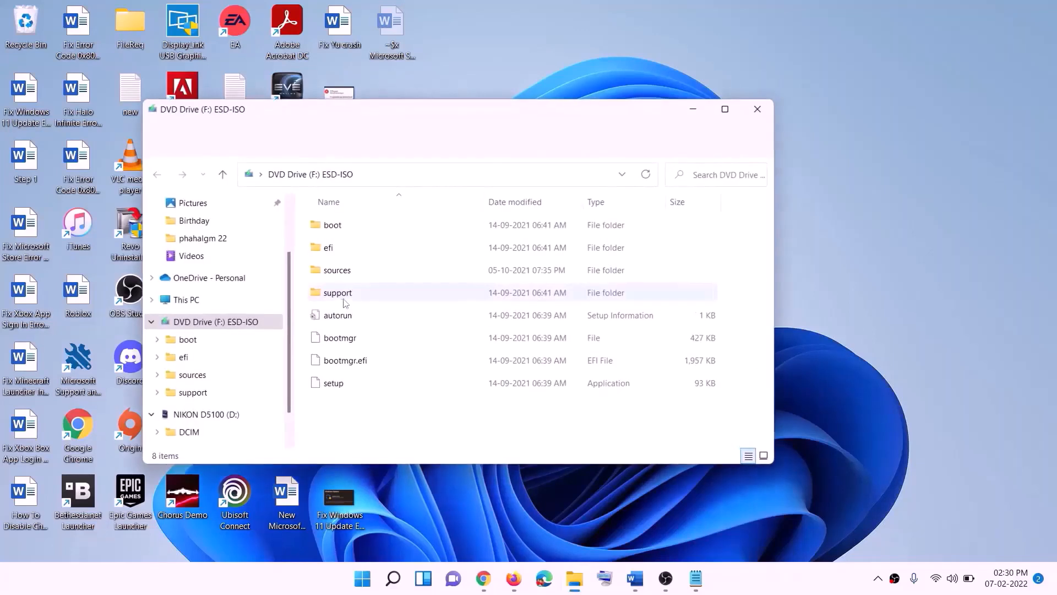
{"action": "left_click", "coordinate": [337, 388]}
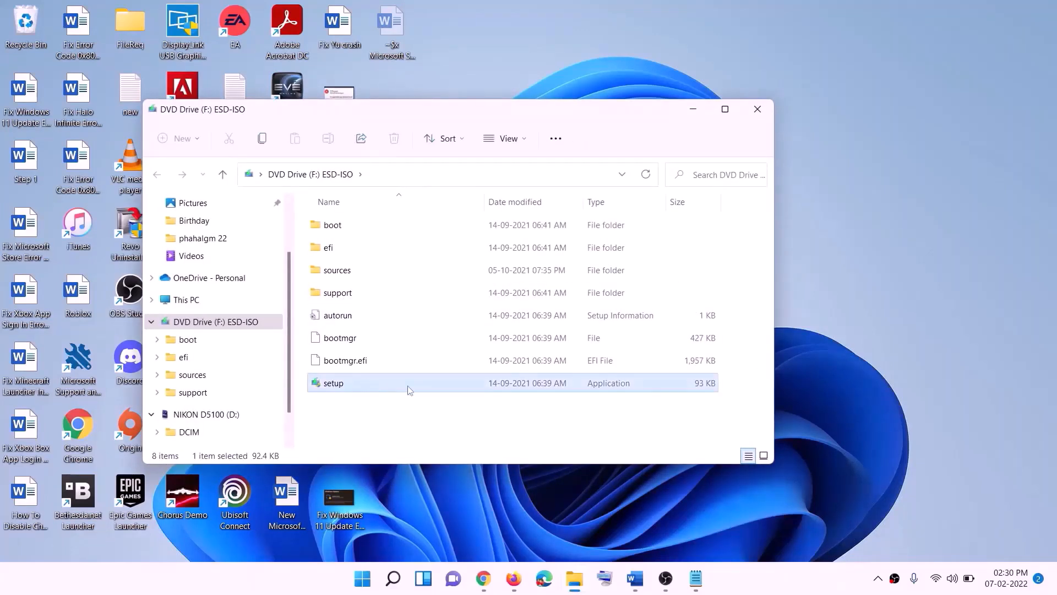
{"action": "double_click", "coordinate": [360, 381]}
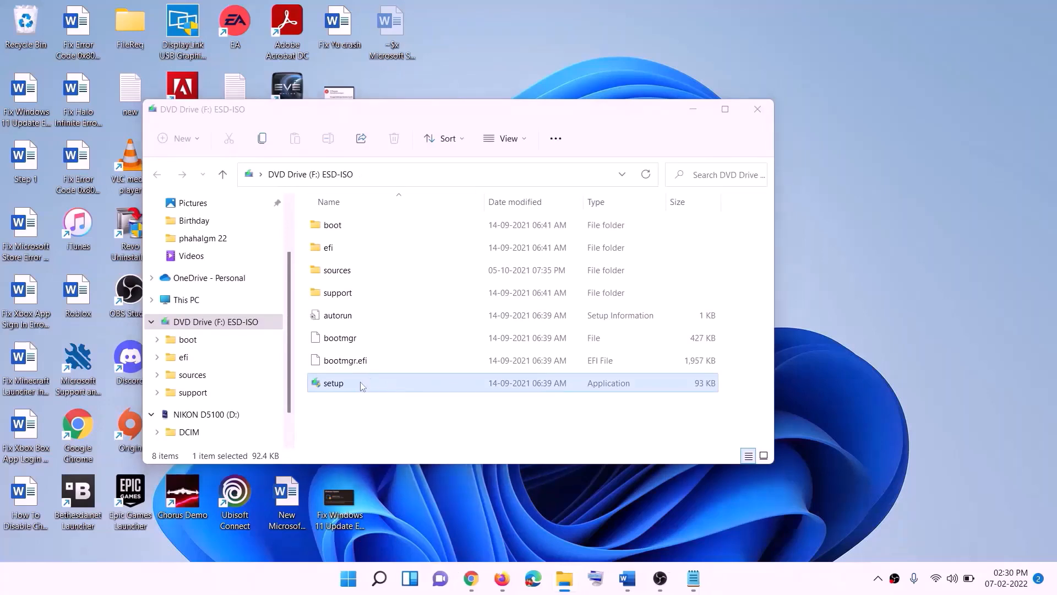
{"action": "left_click", "coordinate": [433, 432]}
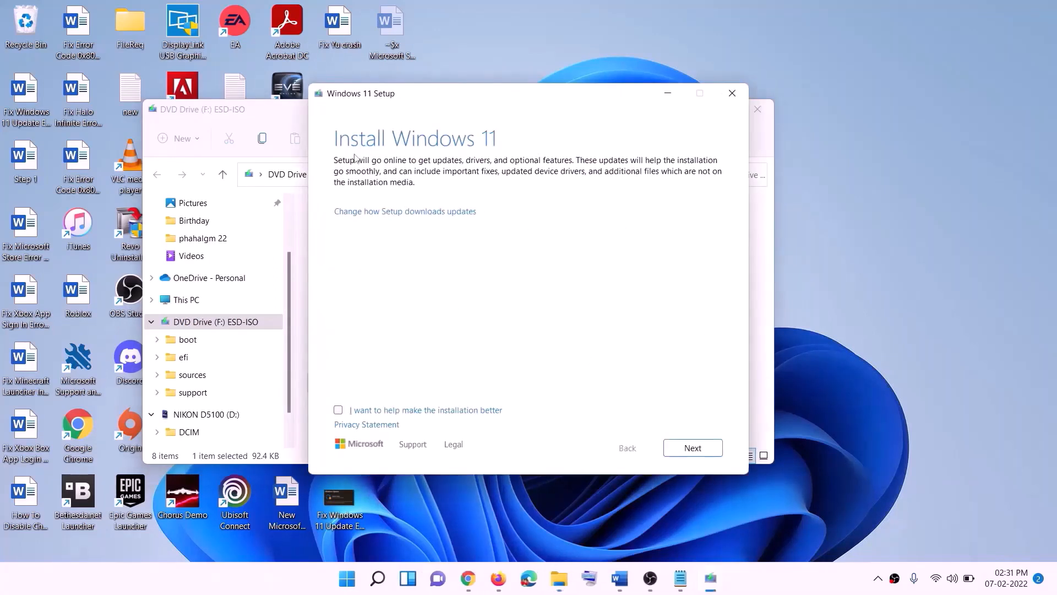
{"action": "left_click", "coordinate": [695, 449]}
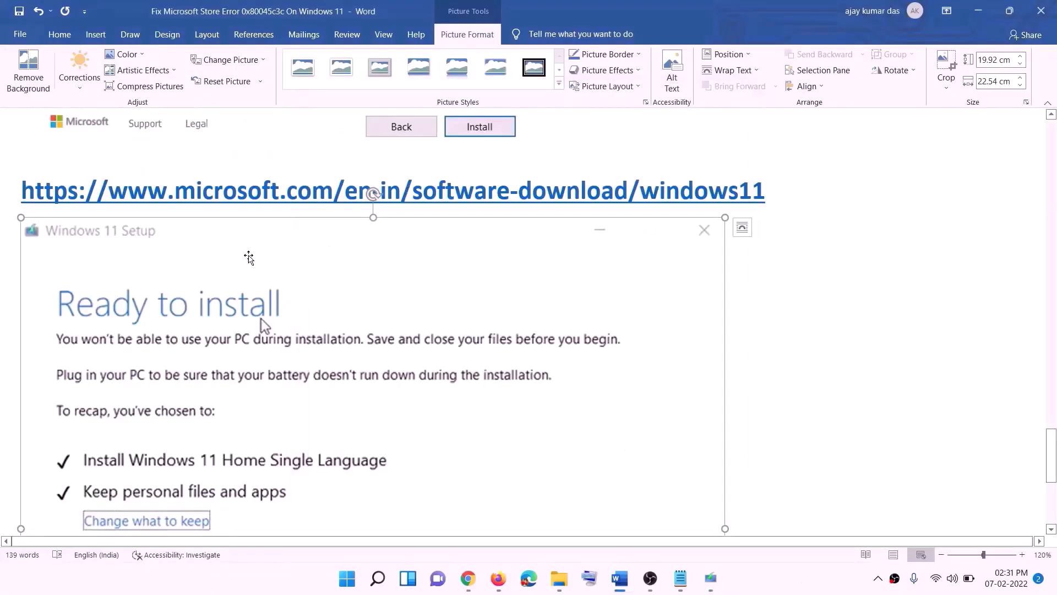
Review the Windows 11 Setup screenshot of the Ready to install page in the Word guide
{"action": "scroll", "coordinate": [247, 276], "scroll_direction": "down", "scroll_amount": 2}
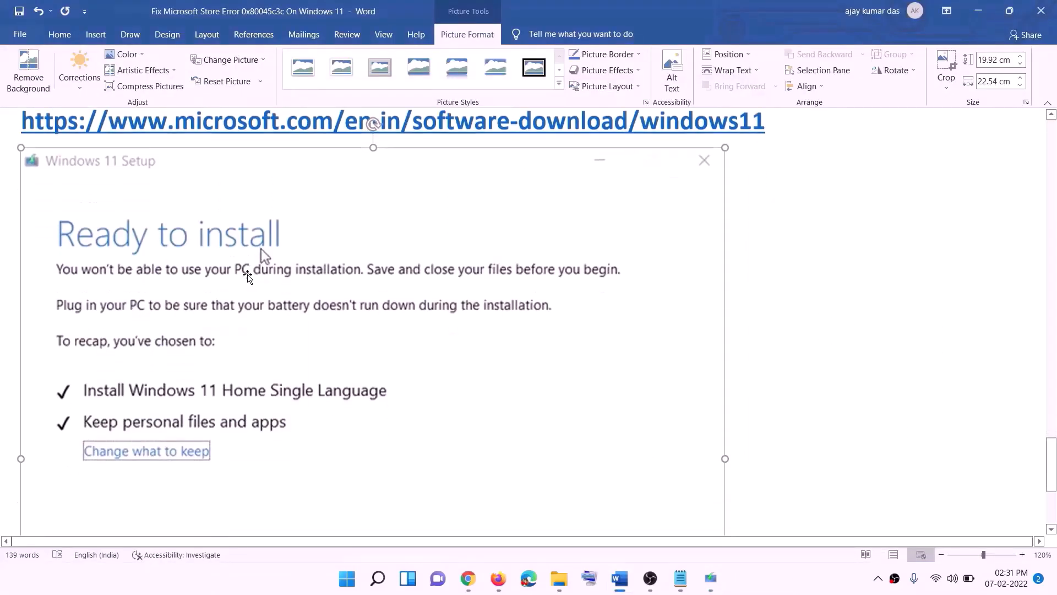
{"action": "scroll", "coordinate": [248, 275], "scroll_direction": "down", "scroll_amount": 2}
{"action": "scroll", "coordinate": [212, 344], "scroll_direction": "down", "scroll_amount": 1}
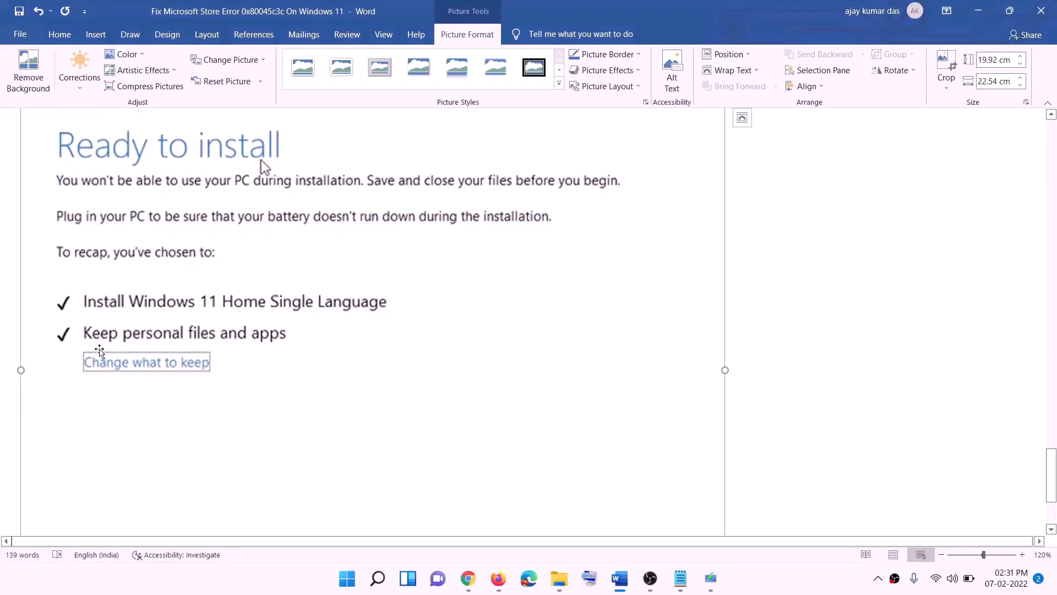
{"action": "scroll", "coordinate": [390, 343], "scroll_direction": "down", "scroll_amount": 2}
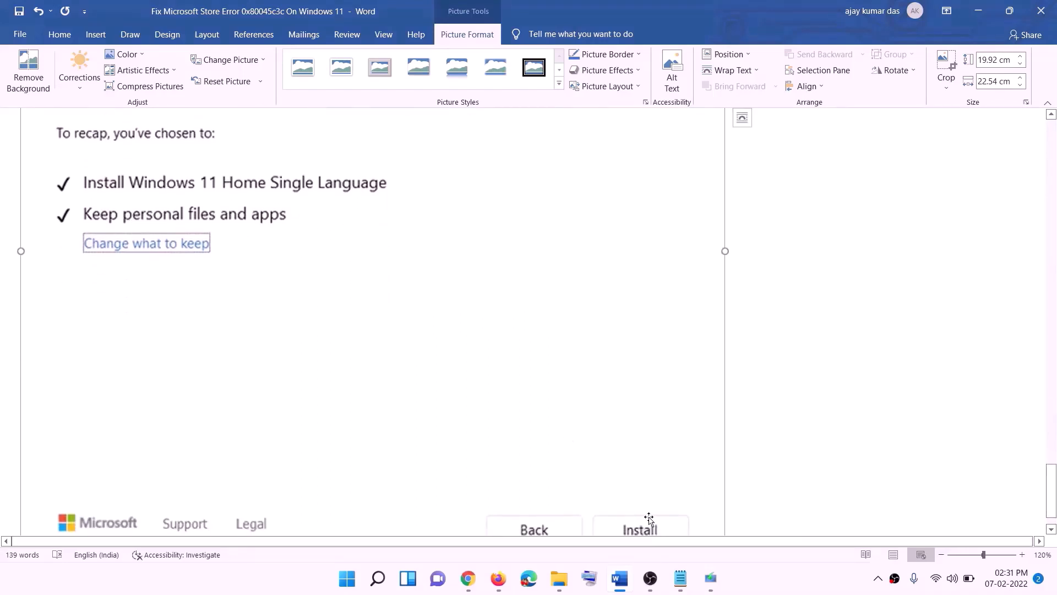
{"action": "scroll", "coordinate": [562, 413], "scroll_direction": "up", "scroll_amount": 5}
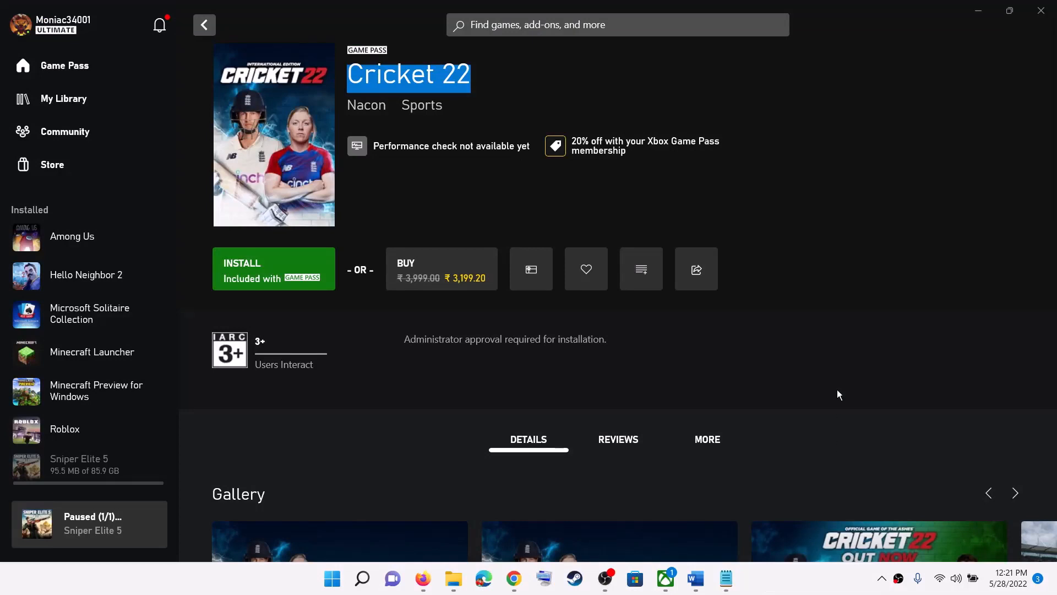
{"action": "left_click", "coordinate": [615, 92]}
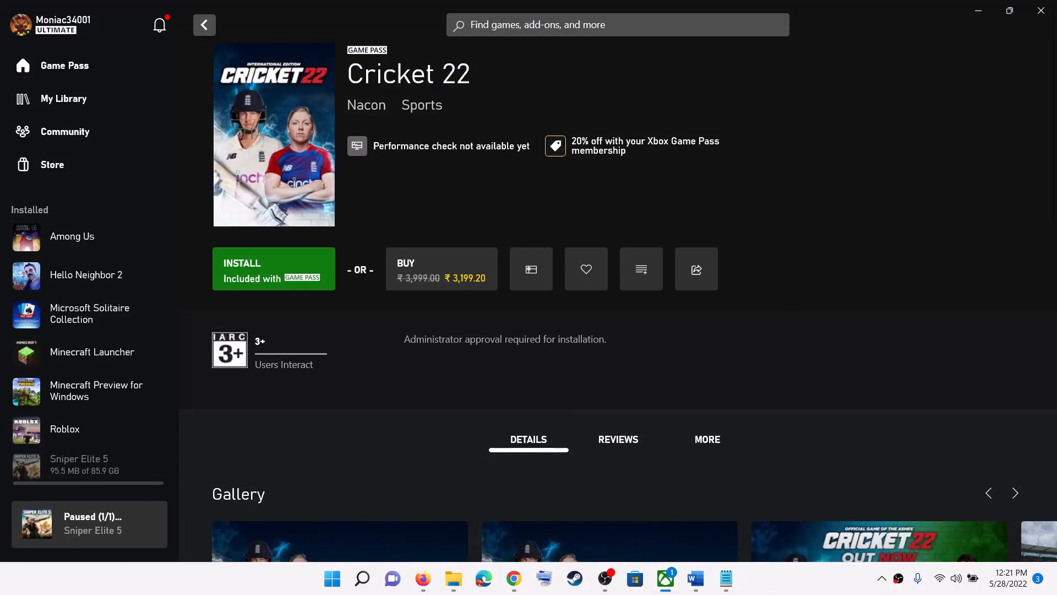
{"action": "left_click_drag", "start_coordinate": [347, 77], "coordinate": [475, 85]}
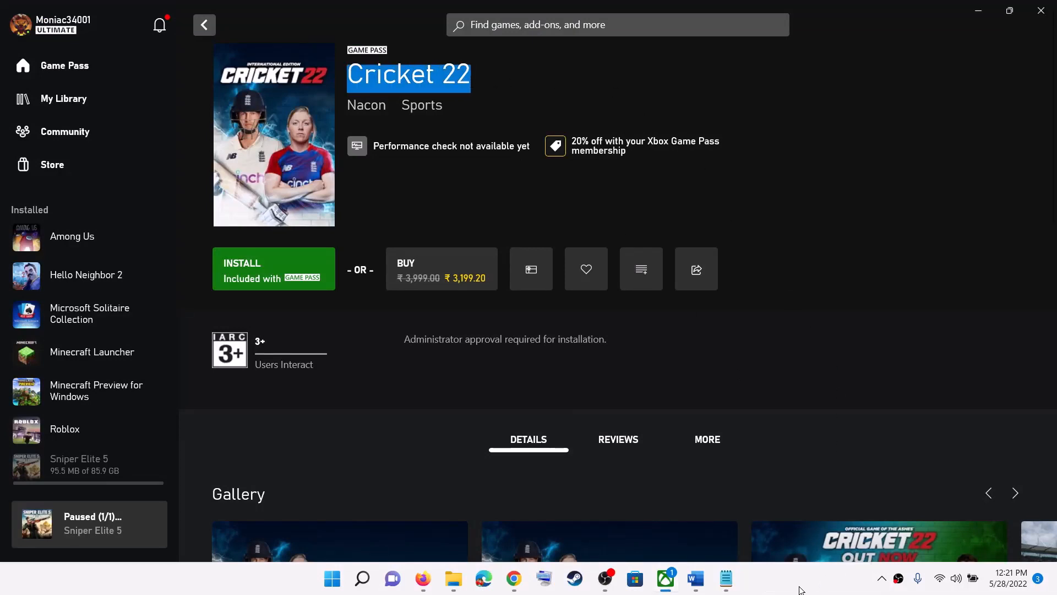